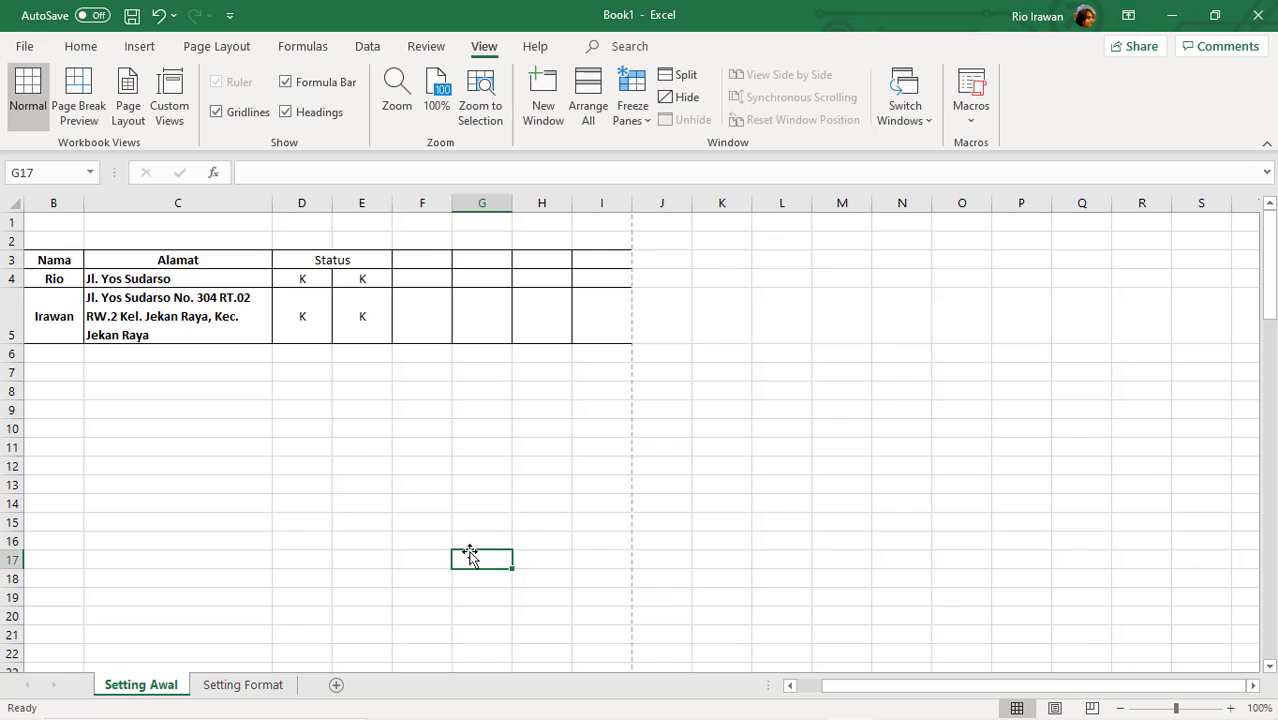
# Look over the existing Setting Awal and Setting Format sheets.
pyautogui.click(264, 484)
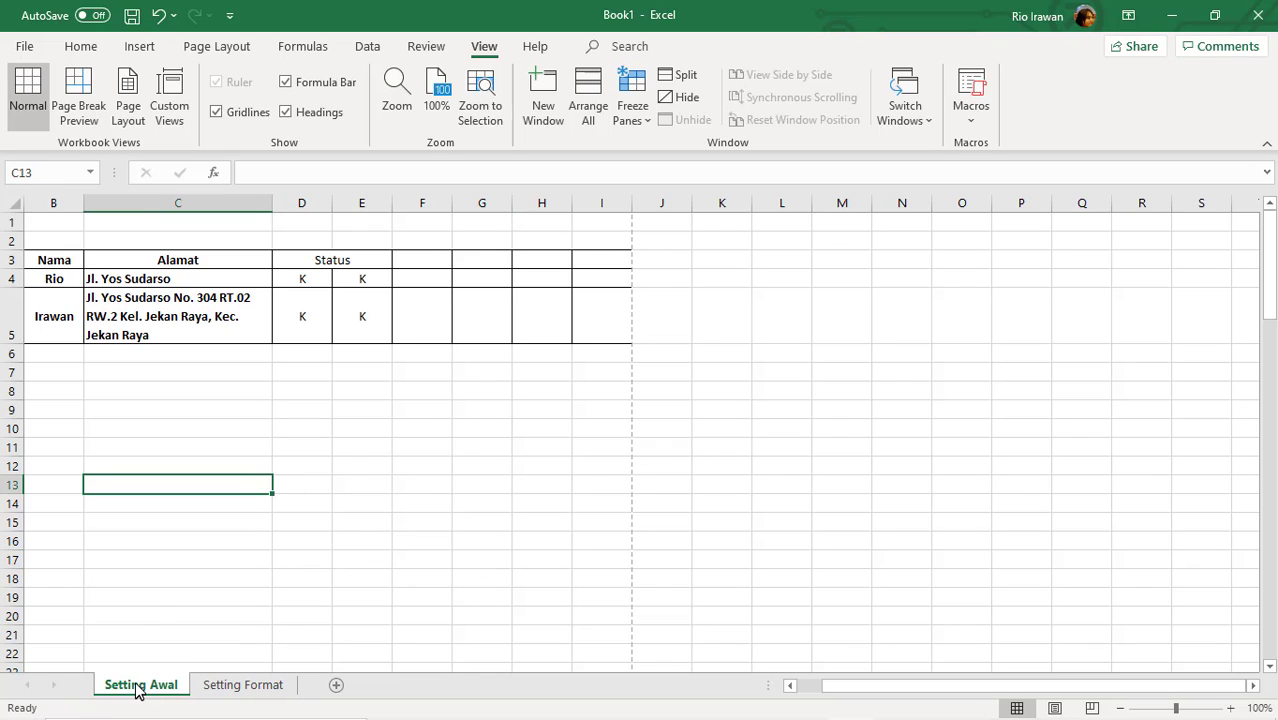
pyautogui.click(245, 688)
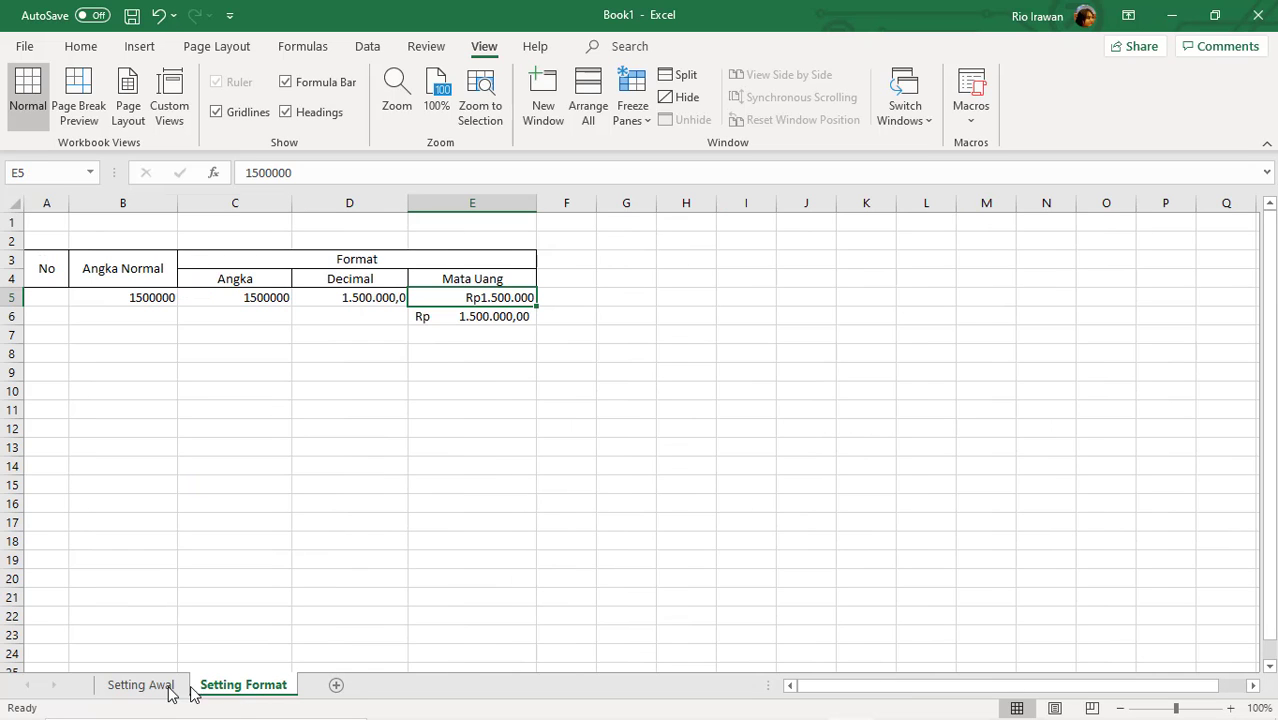
pyautogui.click(147, 688)
pyautogui.click(248, 688)
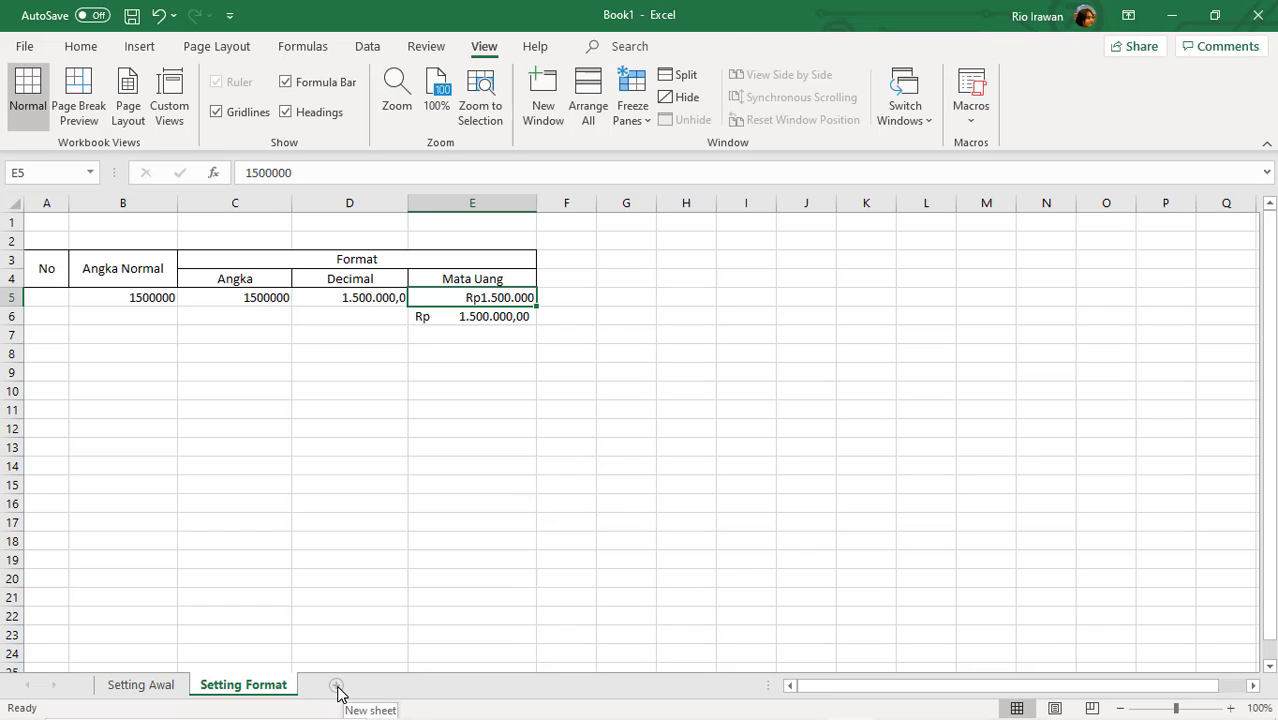
pyautogui.press('alt')
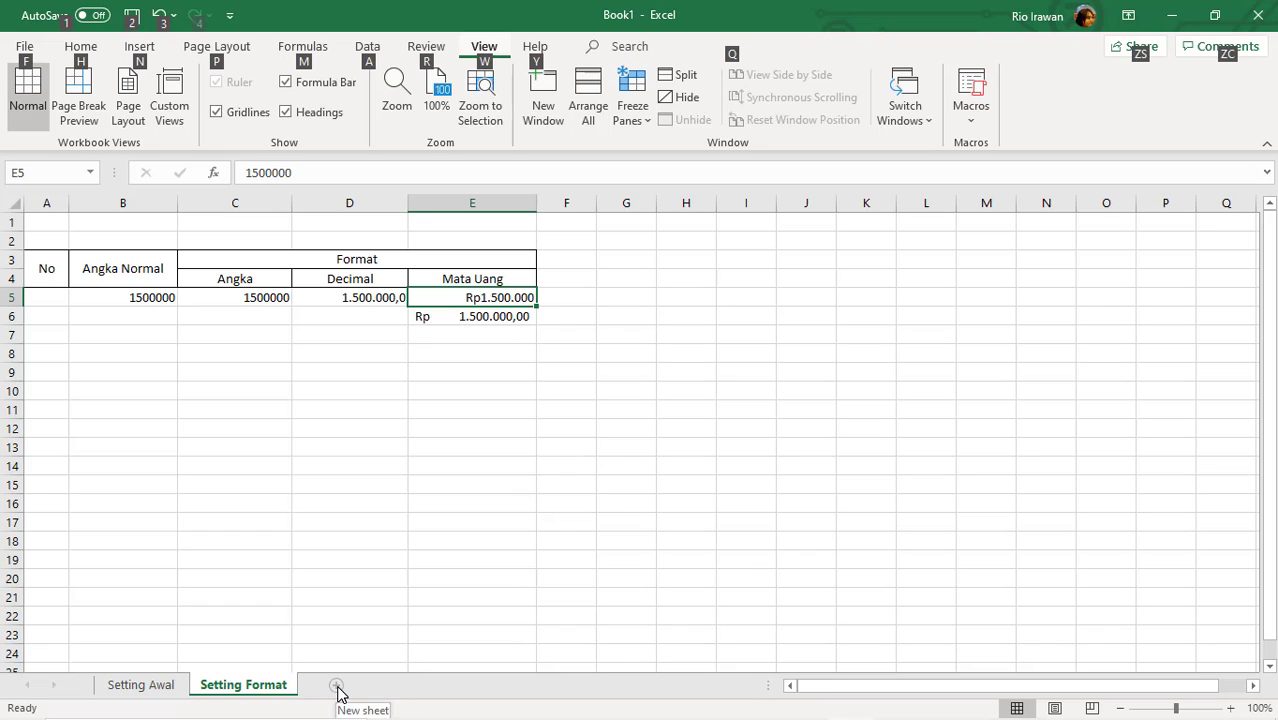
pyautogui.keyDown('ctrl'); pyautogui.scroll(1, 337, 693); pyautogui.keyUp('ctrl')
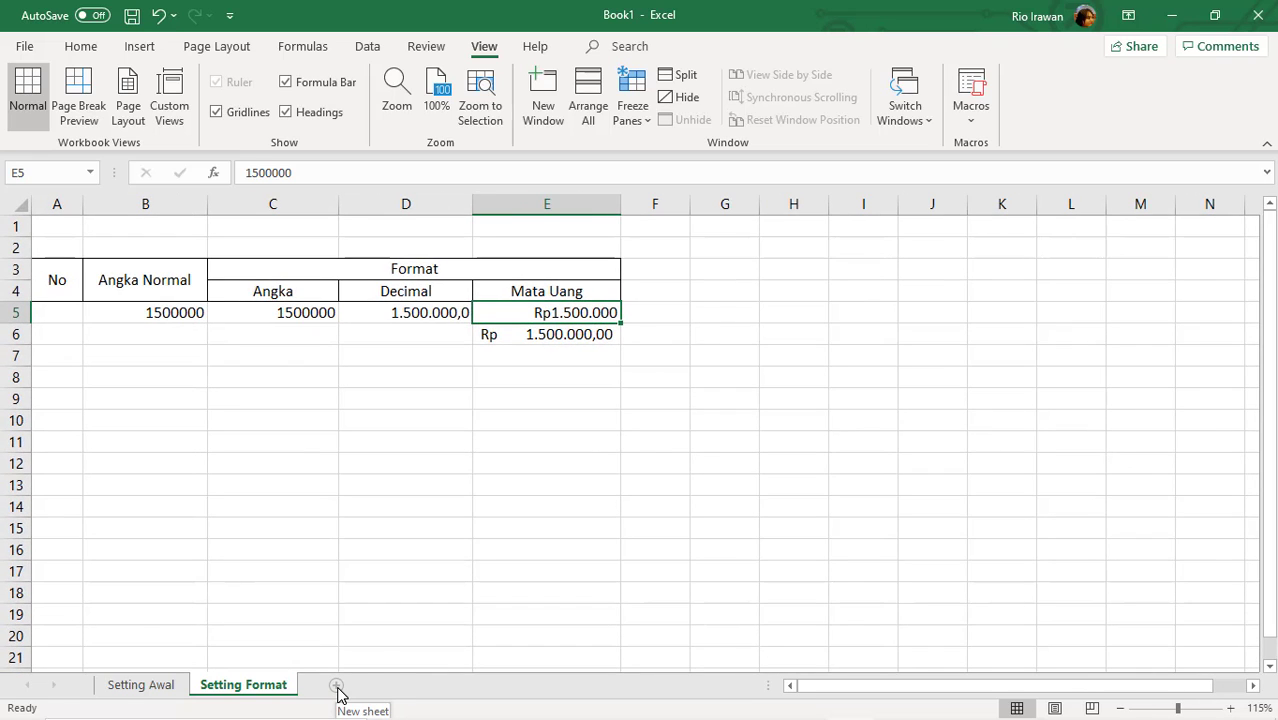
# Add a new worksheet after Setting Format and name it Arimatika.
pyautogui.click(337, 687)
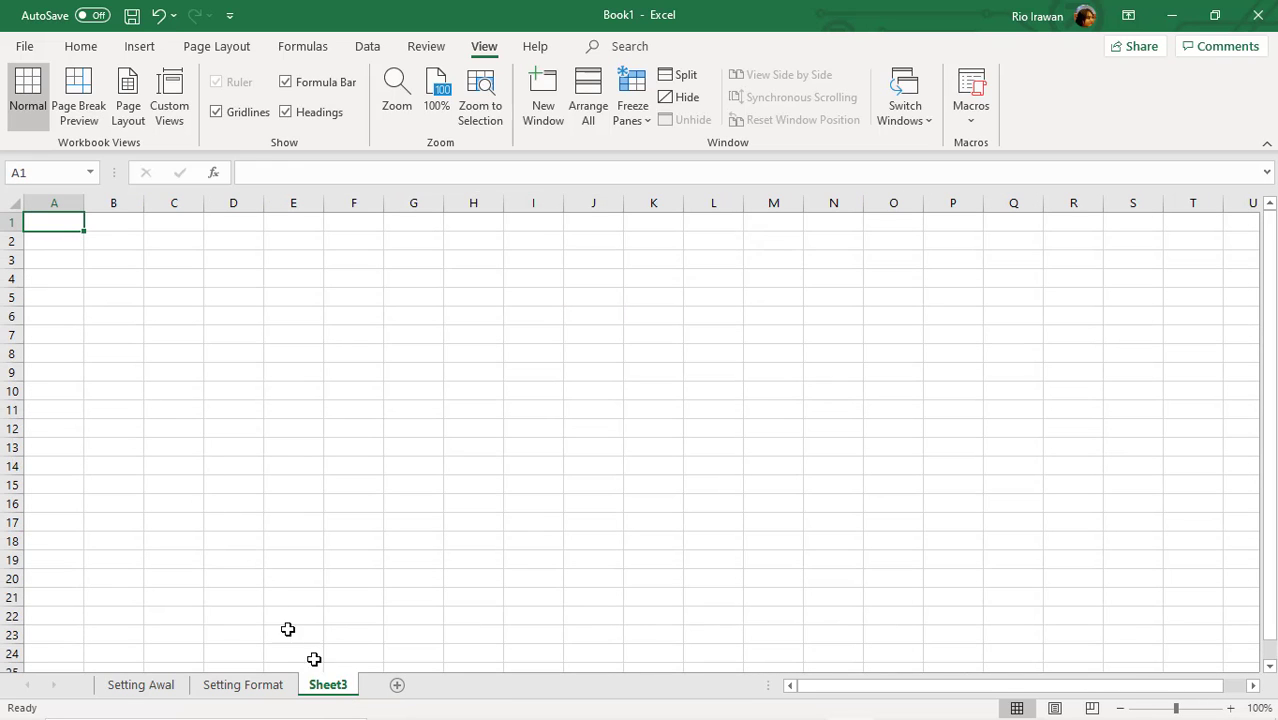
pyautogui.doubleClick(331, 685)
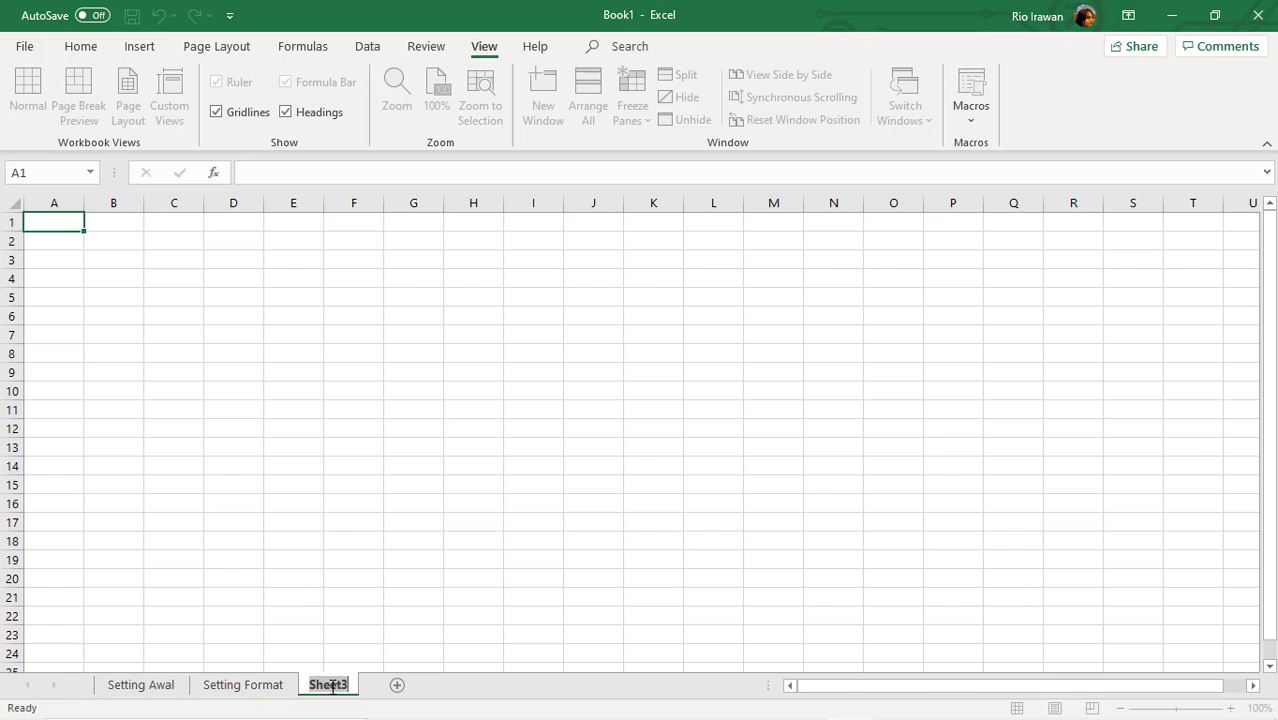
pyautogui.write('Aritmatika')
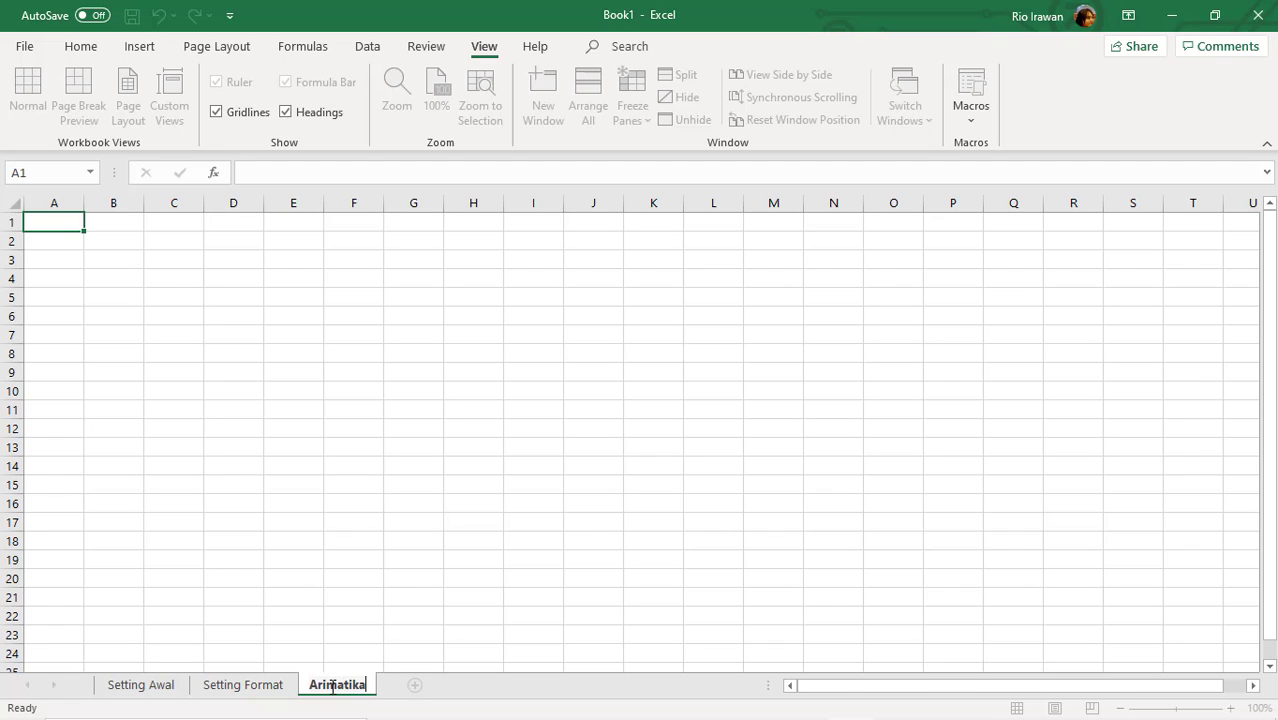
pyautogui.press('Return')
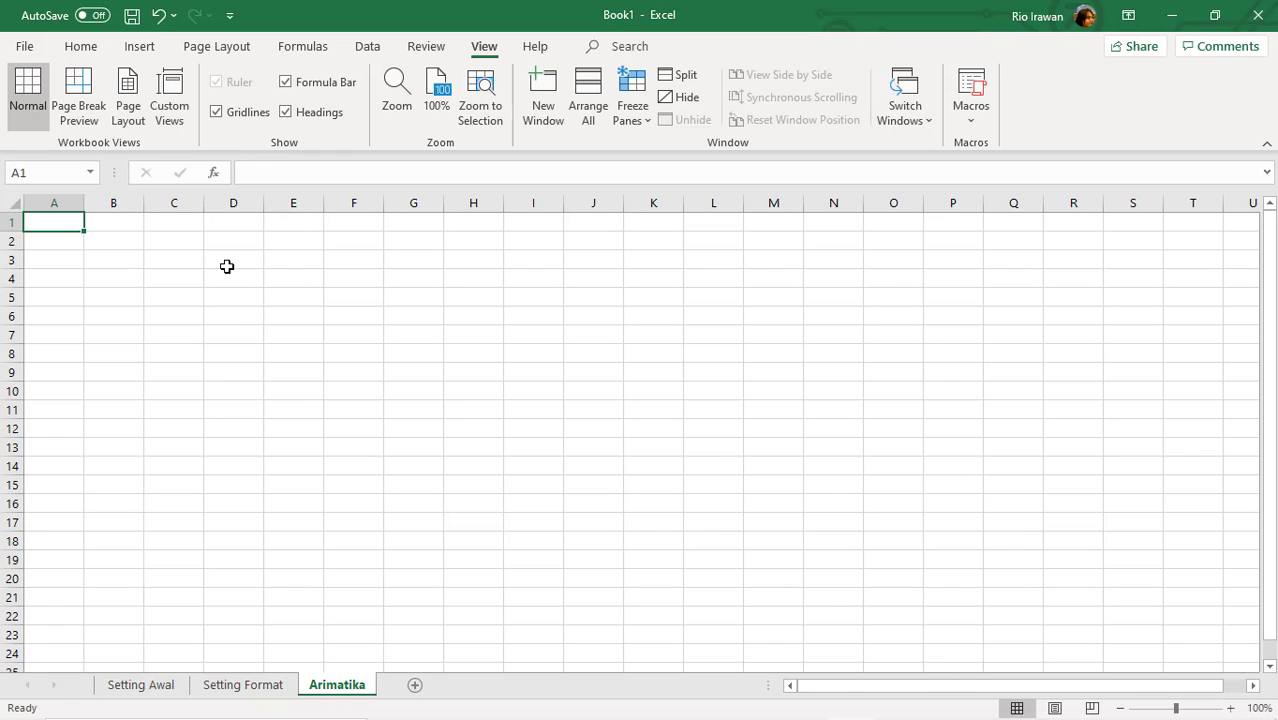
# Enter the addition operator + in cell A3 and the subtraction operator - in cell B3.
pyautogui.click(109, 284)
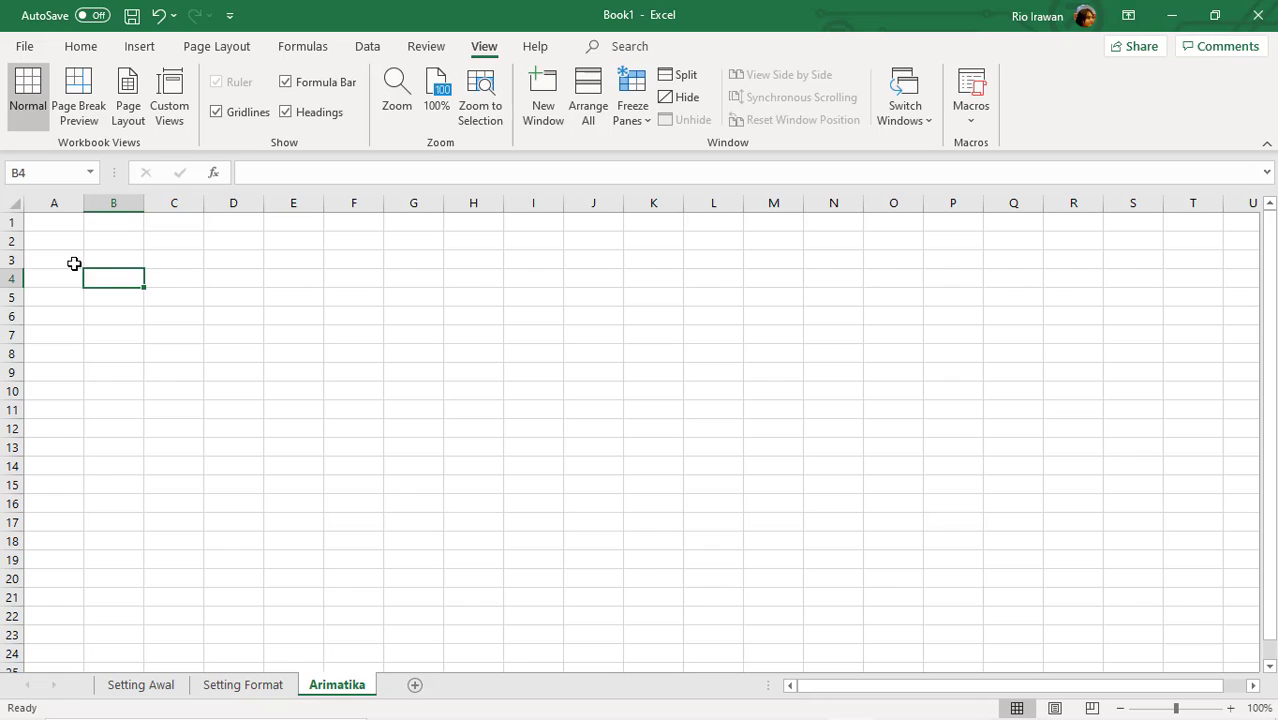
pyautogui.click(73, 261)
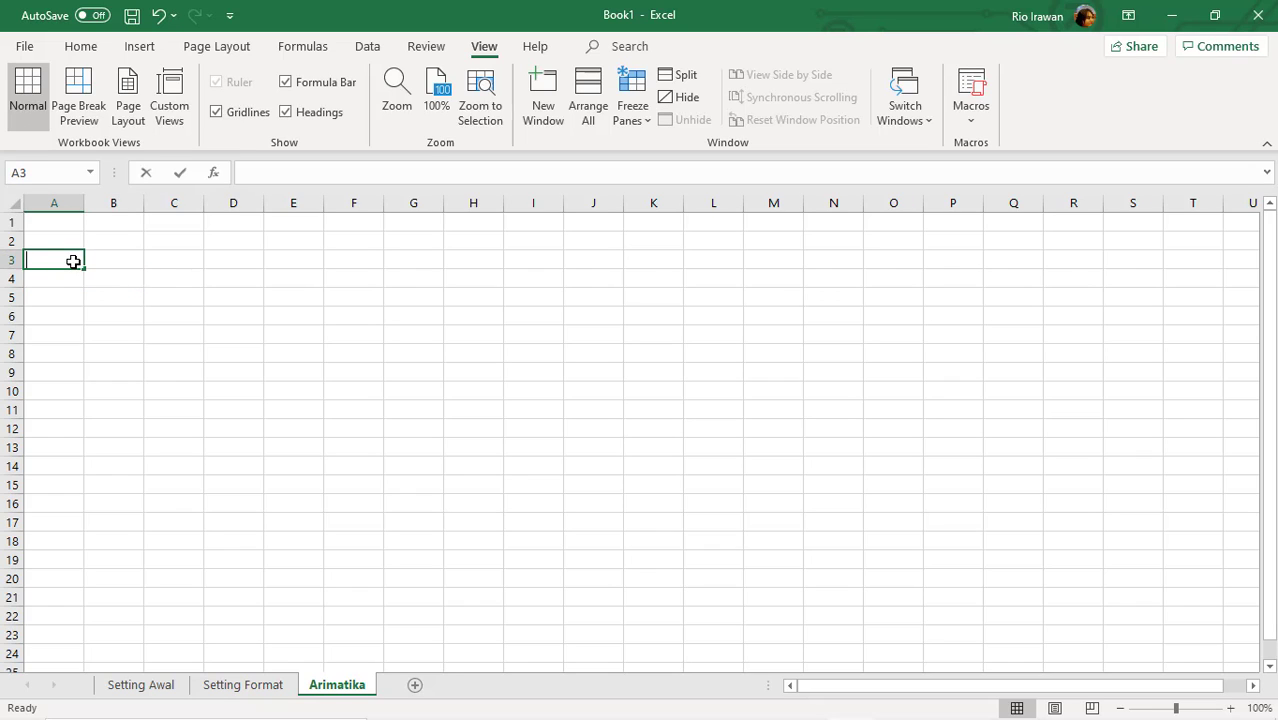
pyautogui.write('+')
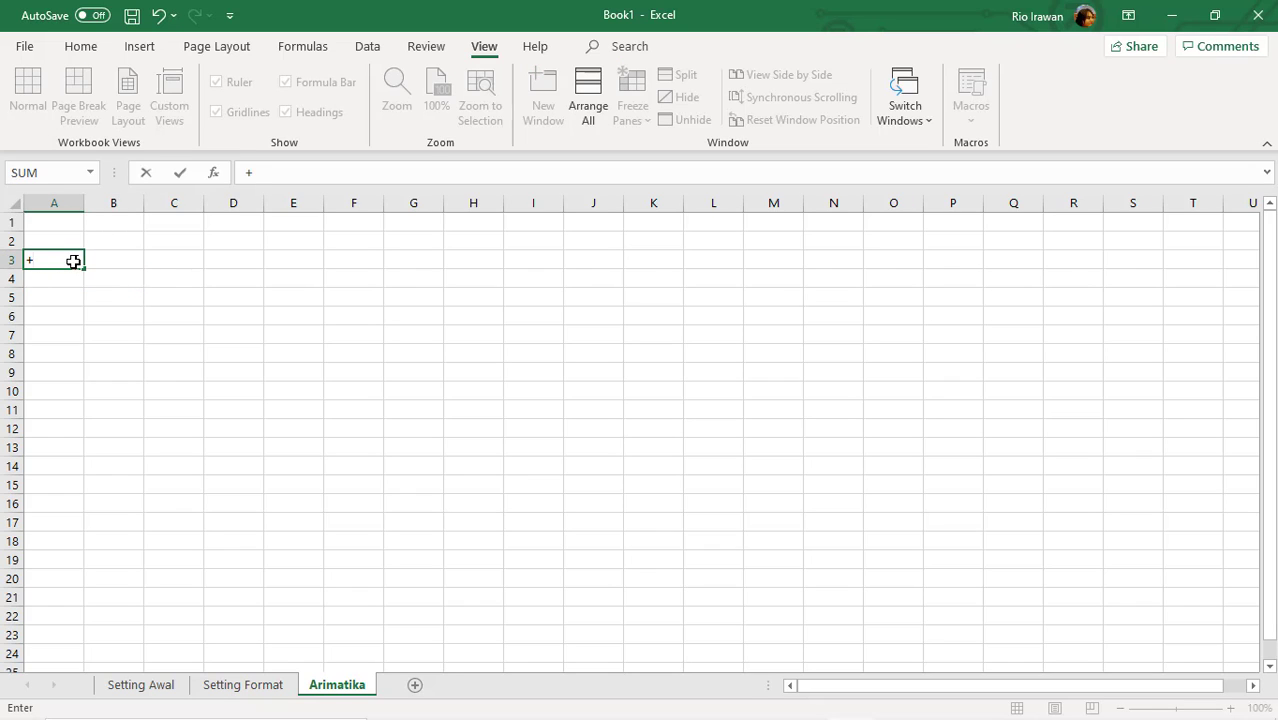
pyautogui.press('Right')
pyautogui.press('BackSpace')
pyautogui.press('BackSpace')
pyautogui.press('Return')
pyautogui.press('Right')
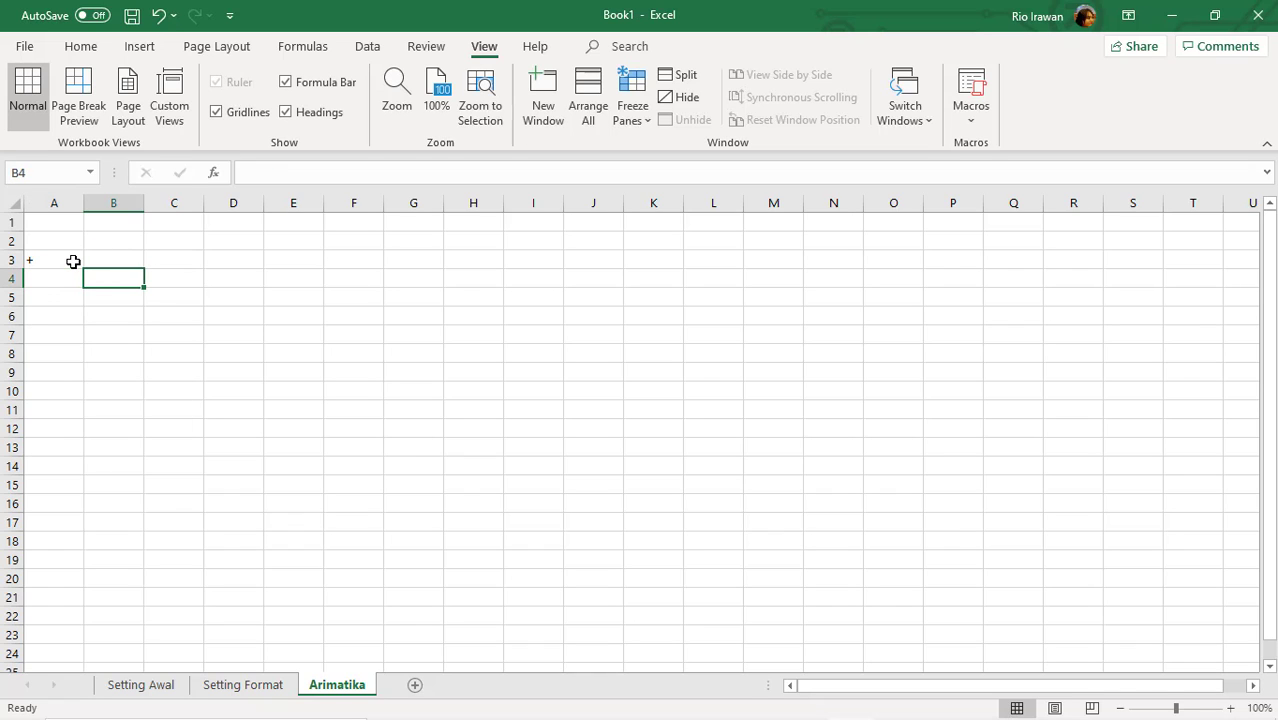
pyautogui.press('Up')
pyautogui.write('-')
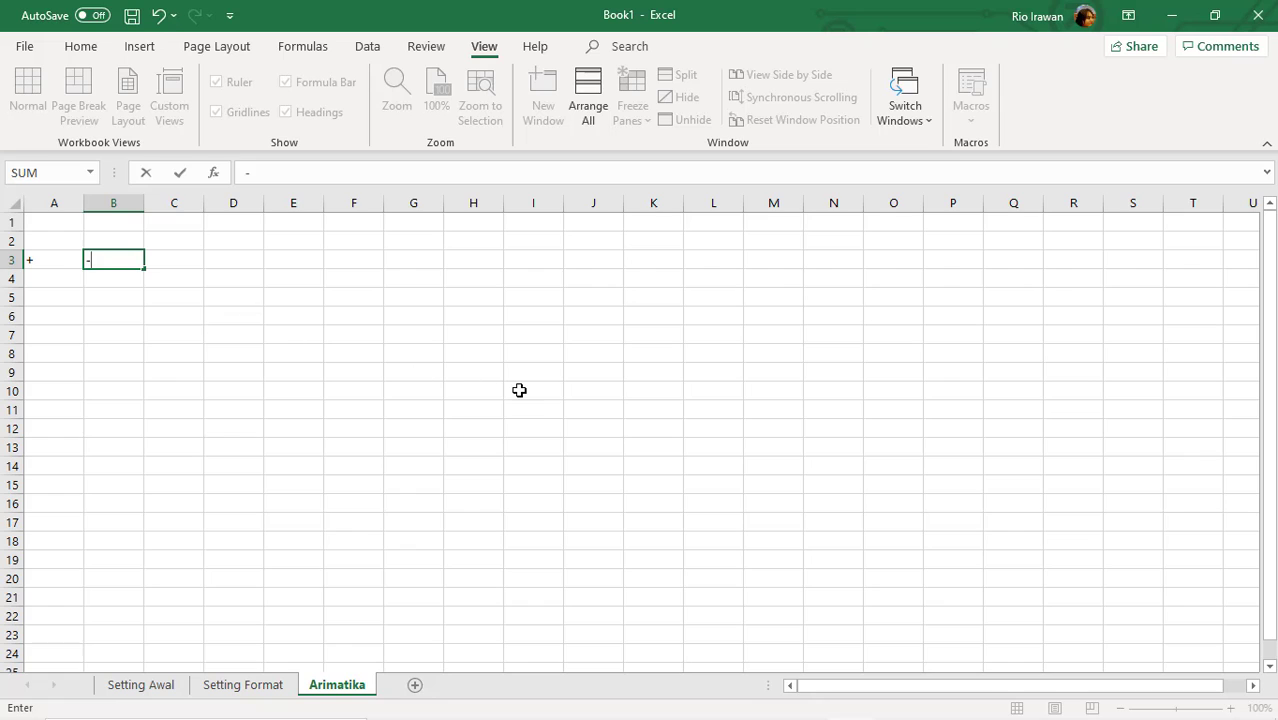
pyautogui.press('Return')
# Enter the division operator / in cell C3 and the multiplication operator * in cell D3.
pyautogui.press('Right')
pyautogui.press('Up')
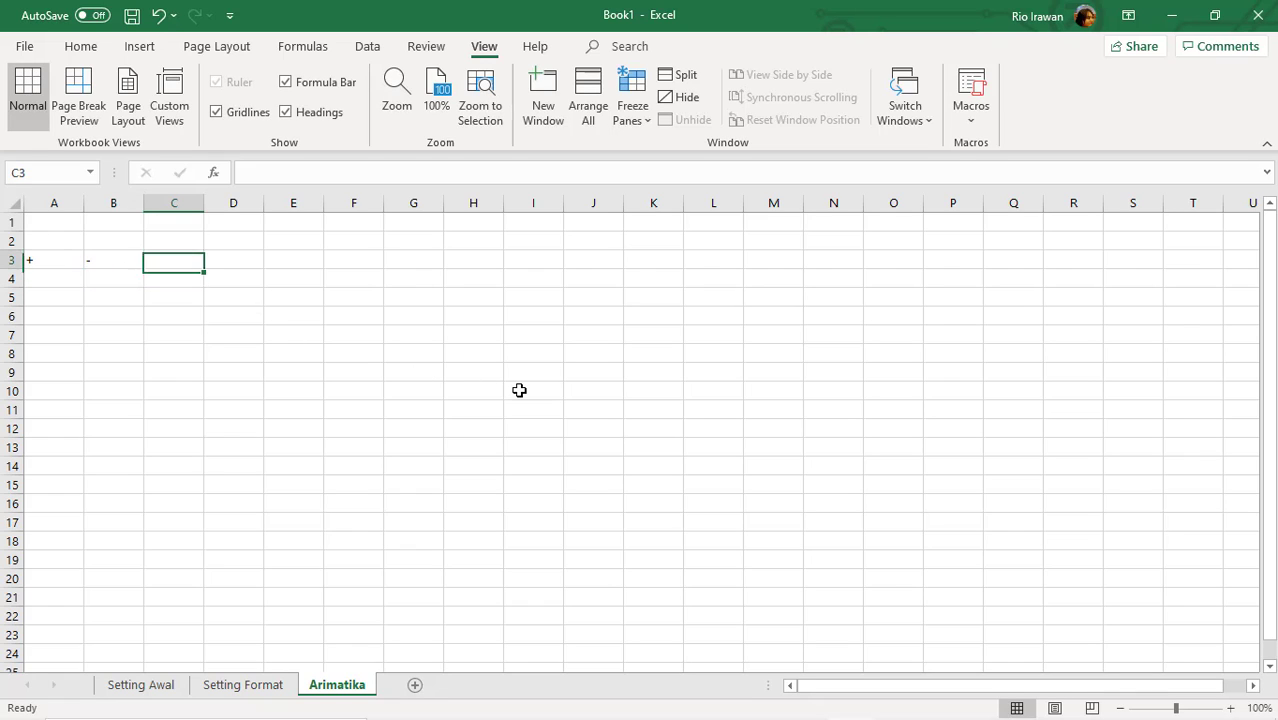
pyautogui.press('alt')
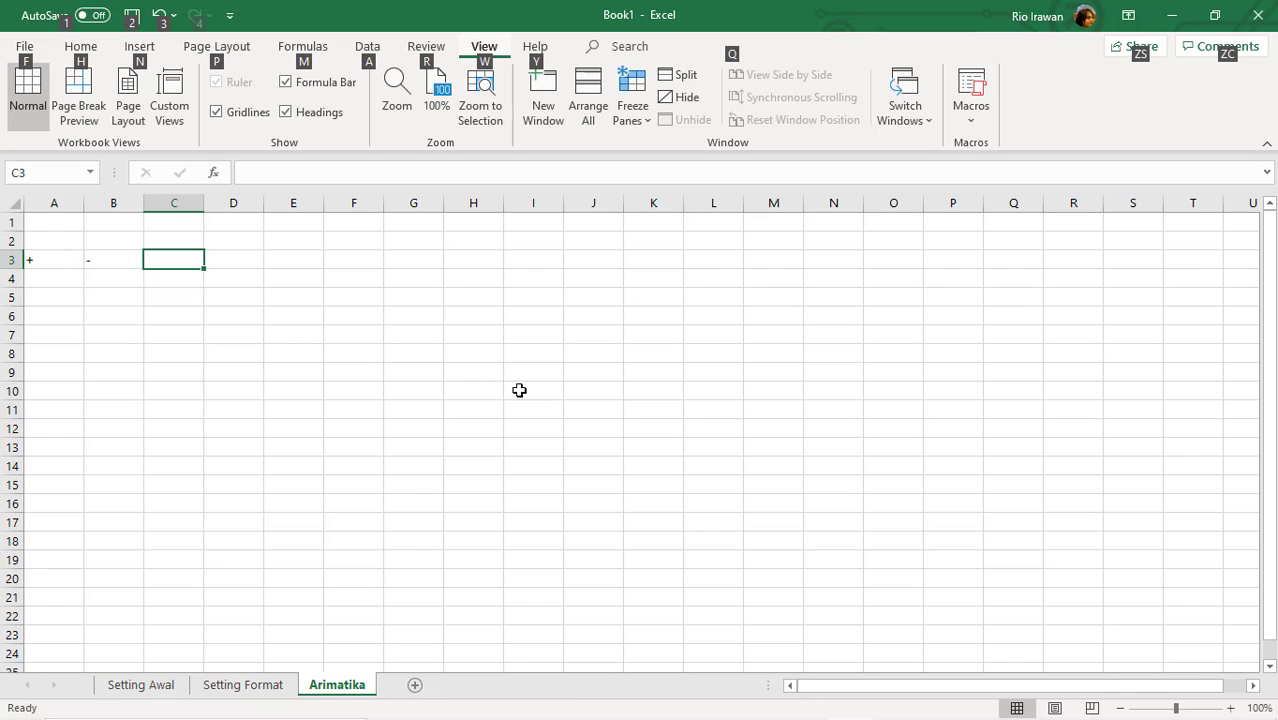
pyautogui.press('alt')
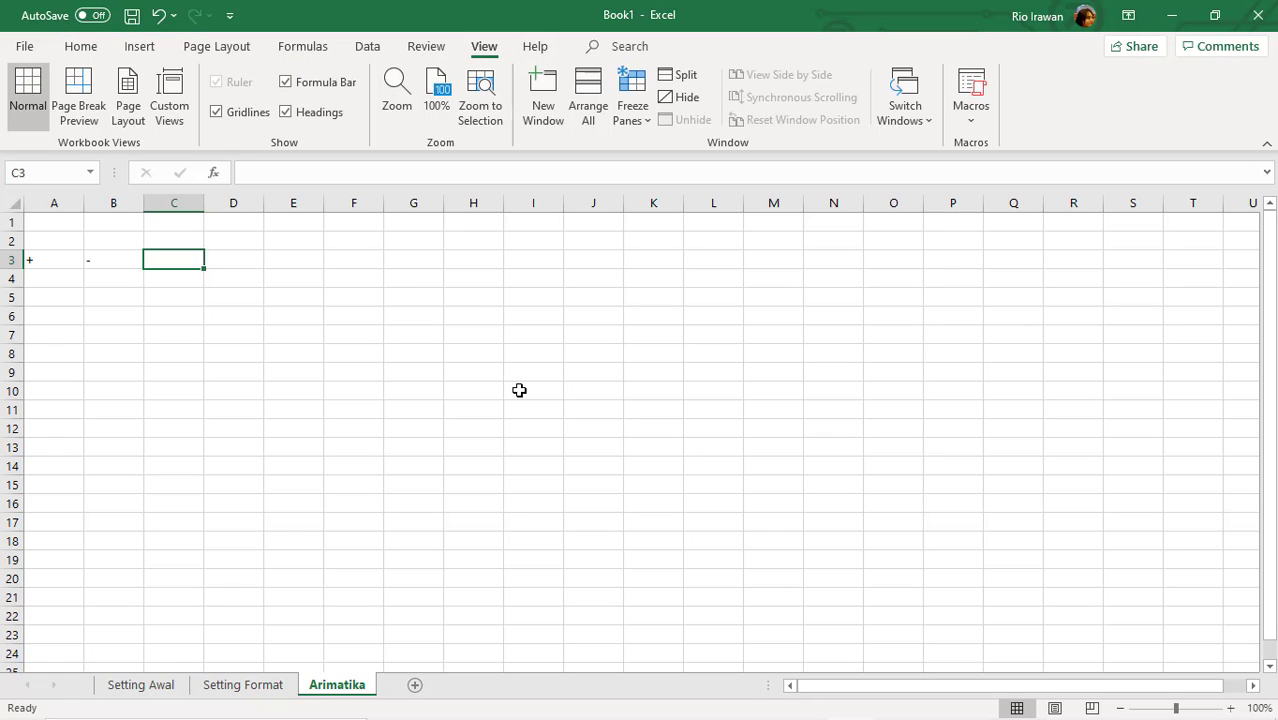
pyautogui.press('alt')
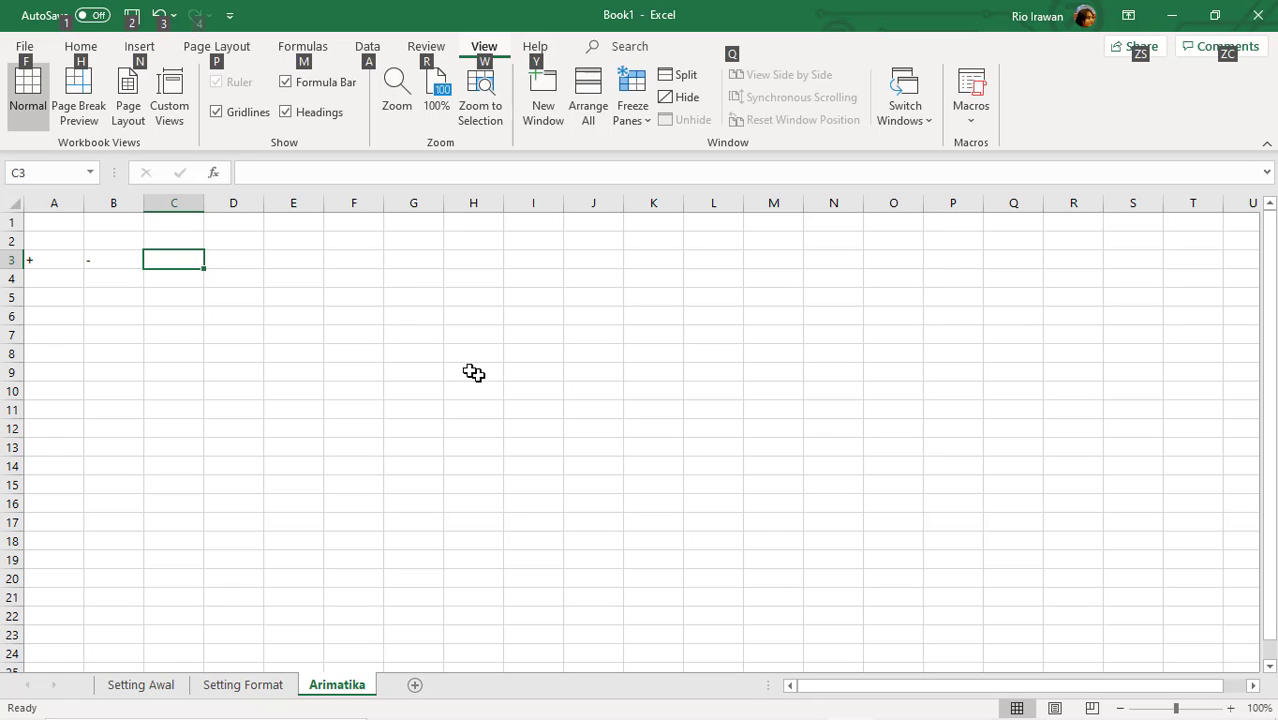
pyautogui.click(155, 258)
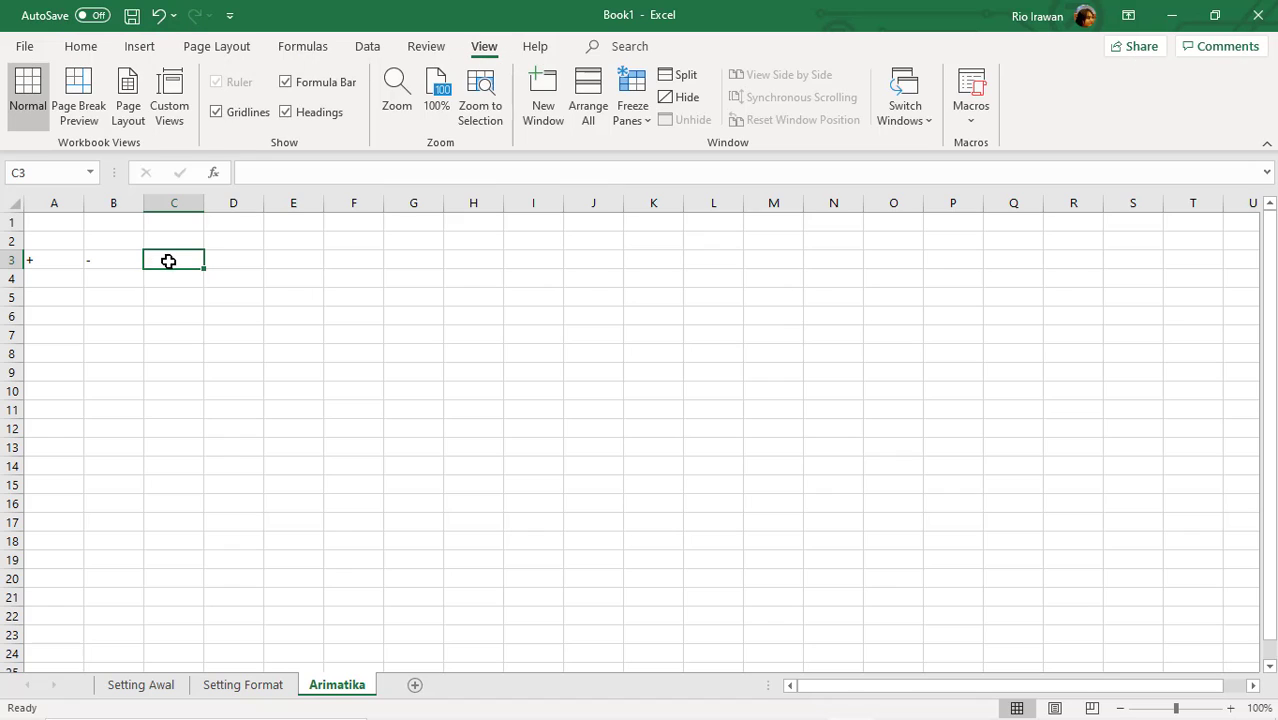
pyautogui.write('/')
pyautogui.press('Return')
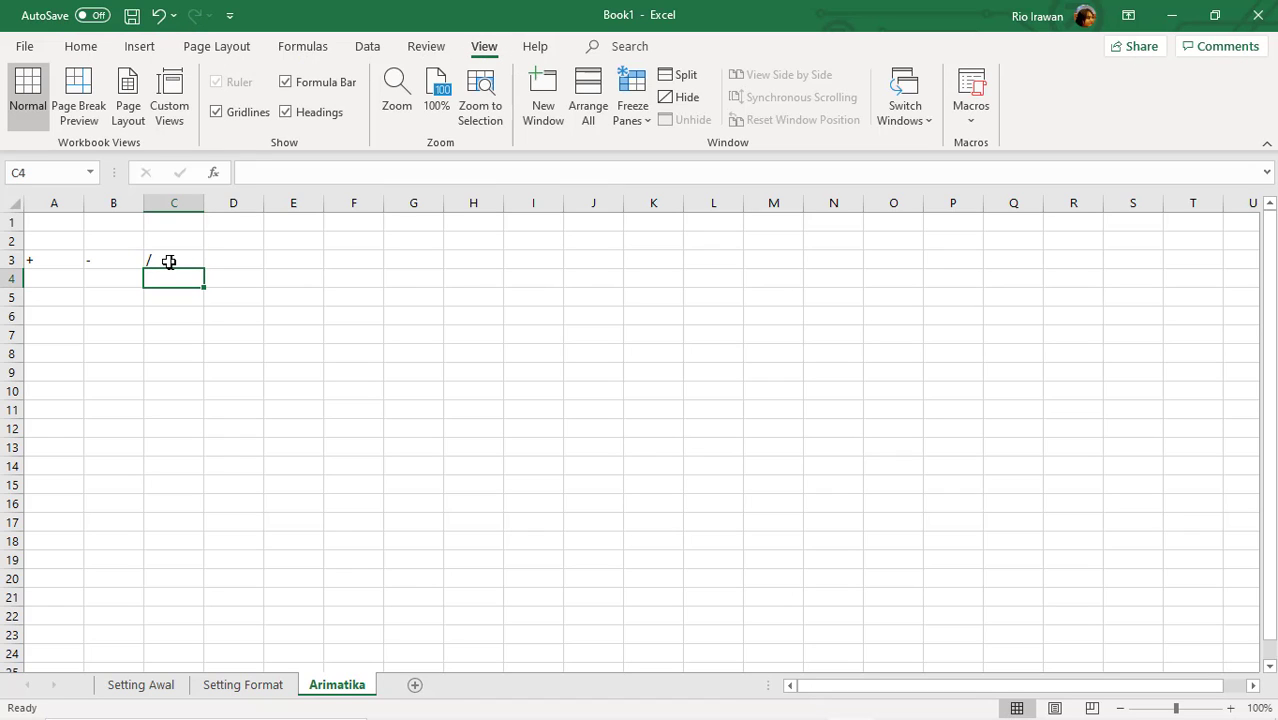
pyautogui.press('Right')
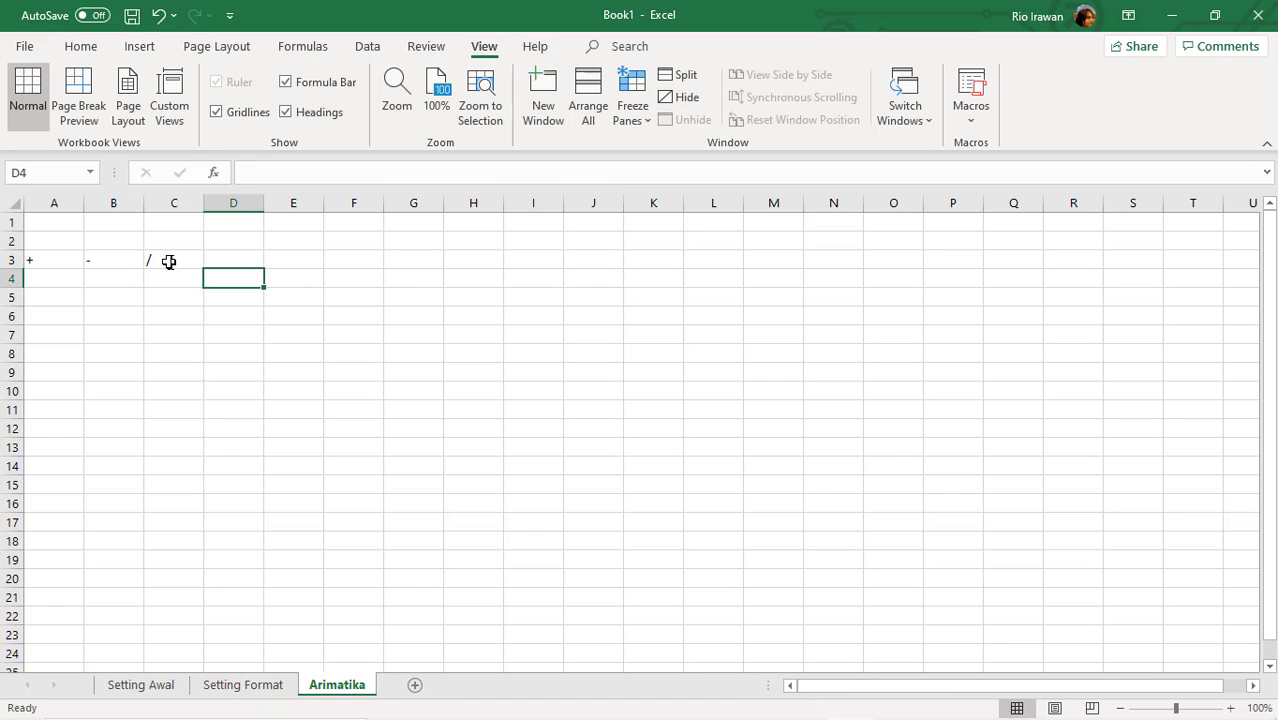
pyautogui.press('Up')
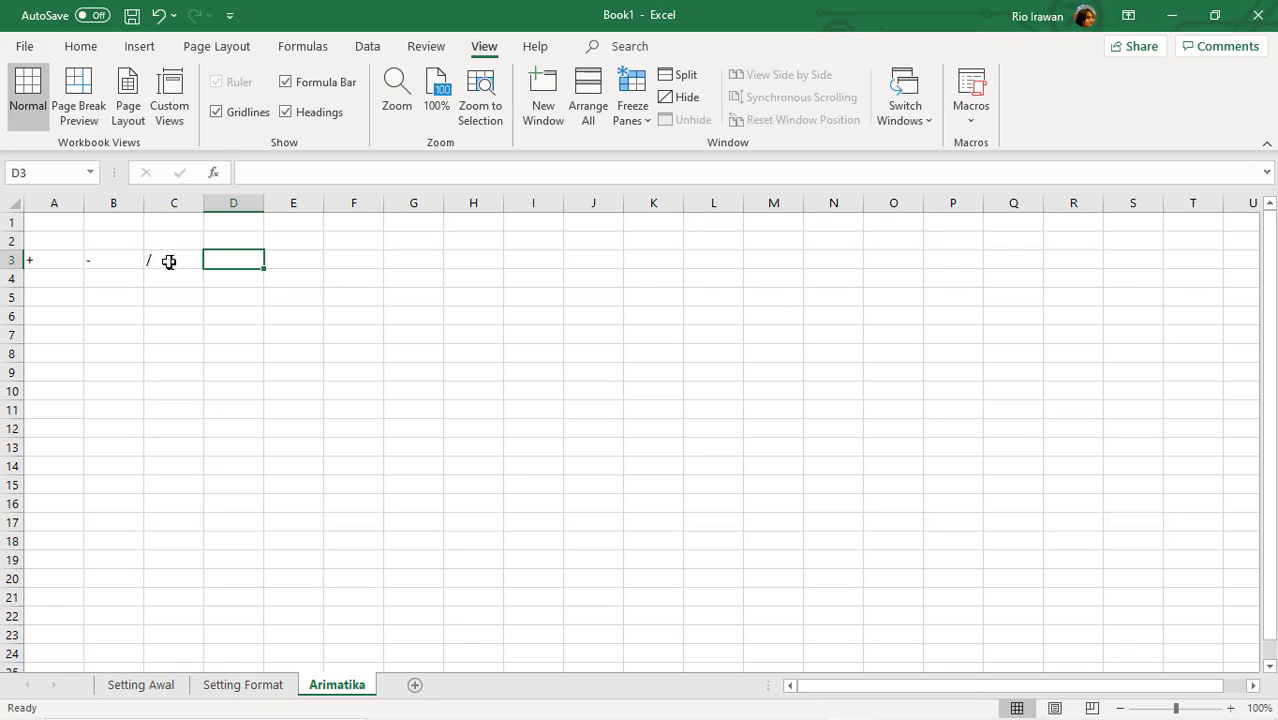
pyautogui.write('*')
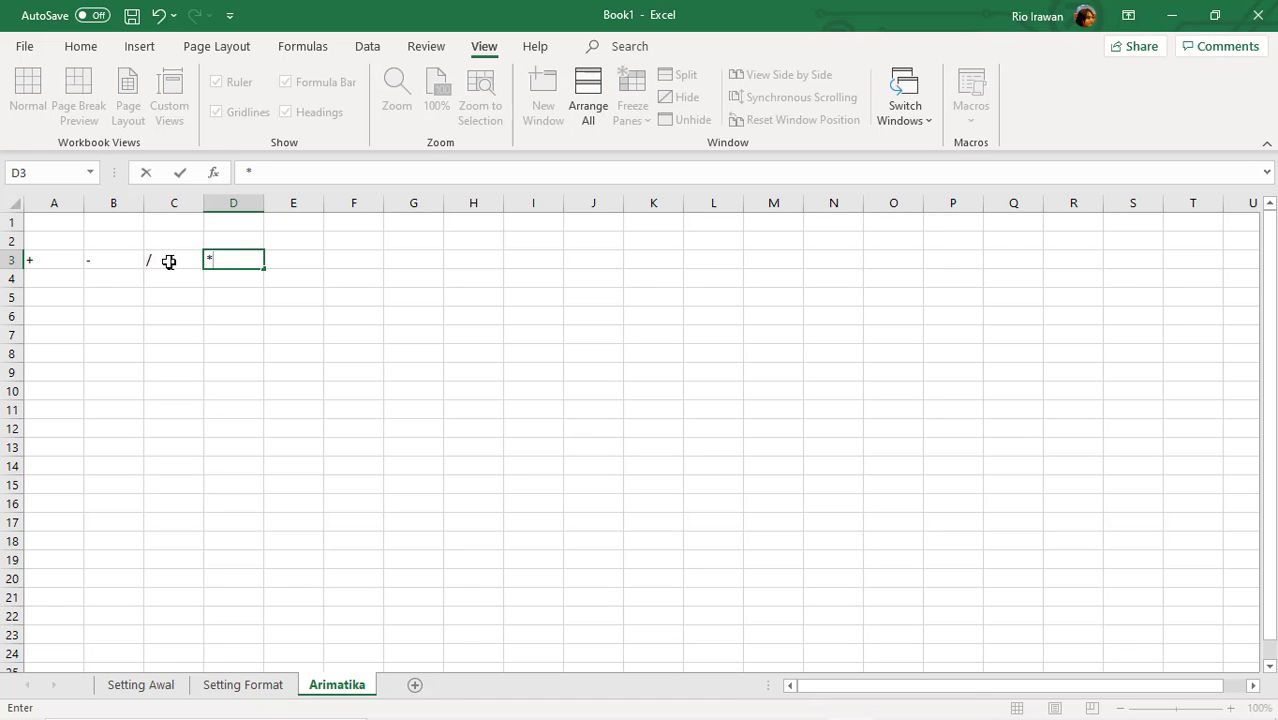
pyautogui.press('Return')
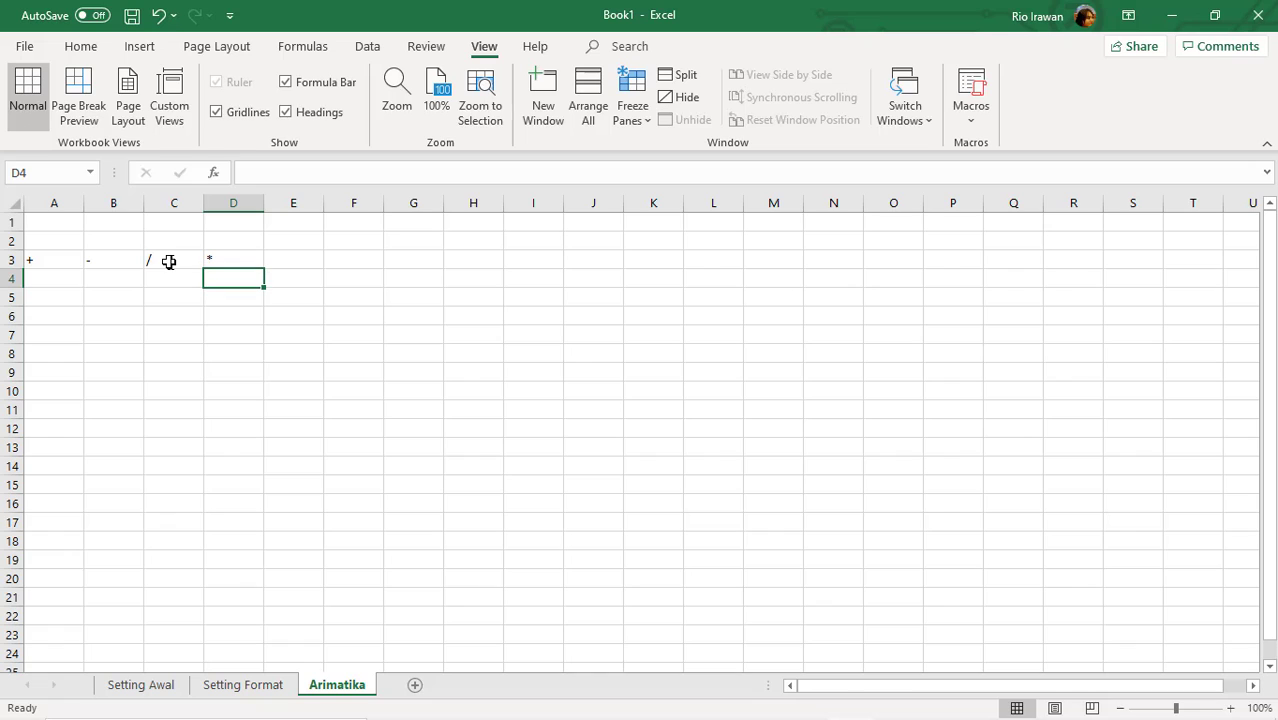
pyautogui.click(62, 260)
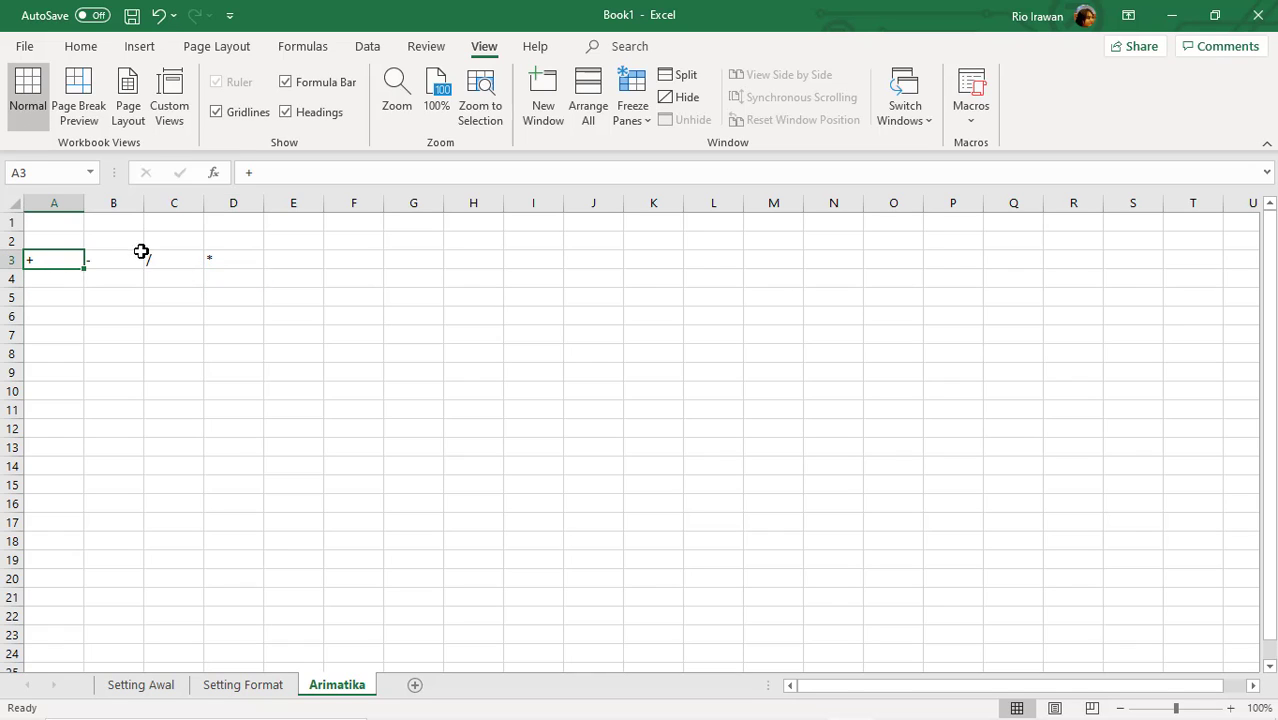
pyautogui.click(104, 260)
pyautogui.click(175, 260)
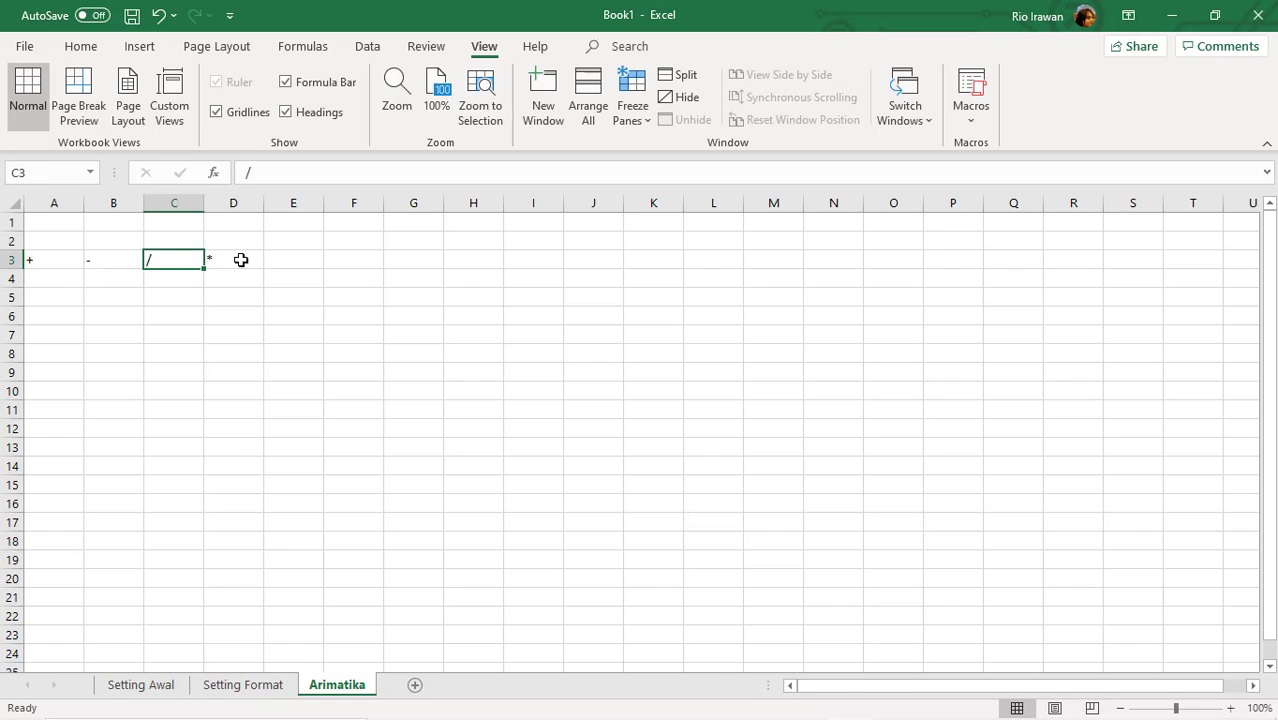
pyautogui.click(242, 260)
pyautogui.click(305, 258)
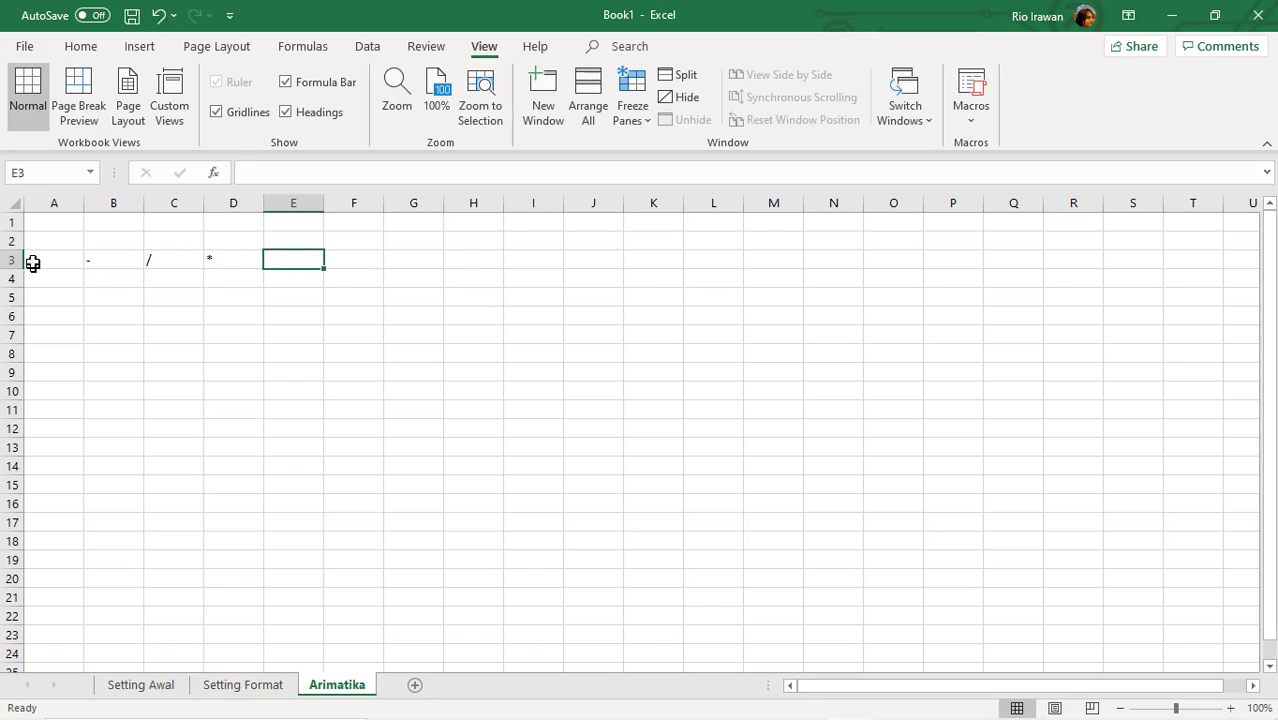
# Center the contents of cells A2:D5 horizontally, including the row of operators.
pyautogui.click(44, 238)
pyautogui.moveTo(53, 245); pyautogui.dragTo(245, 300)
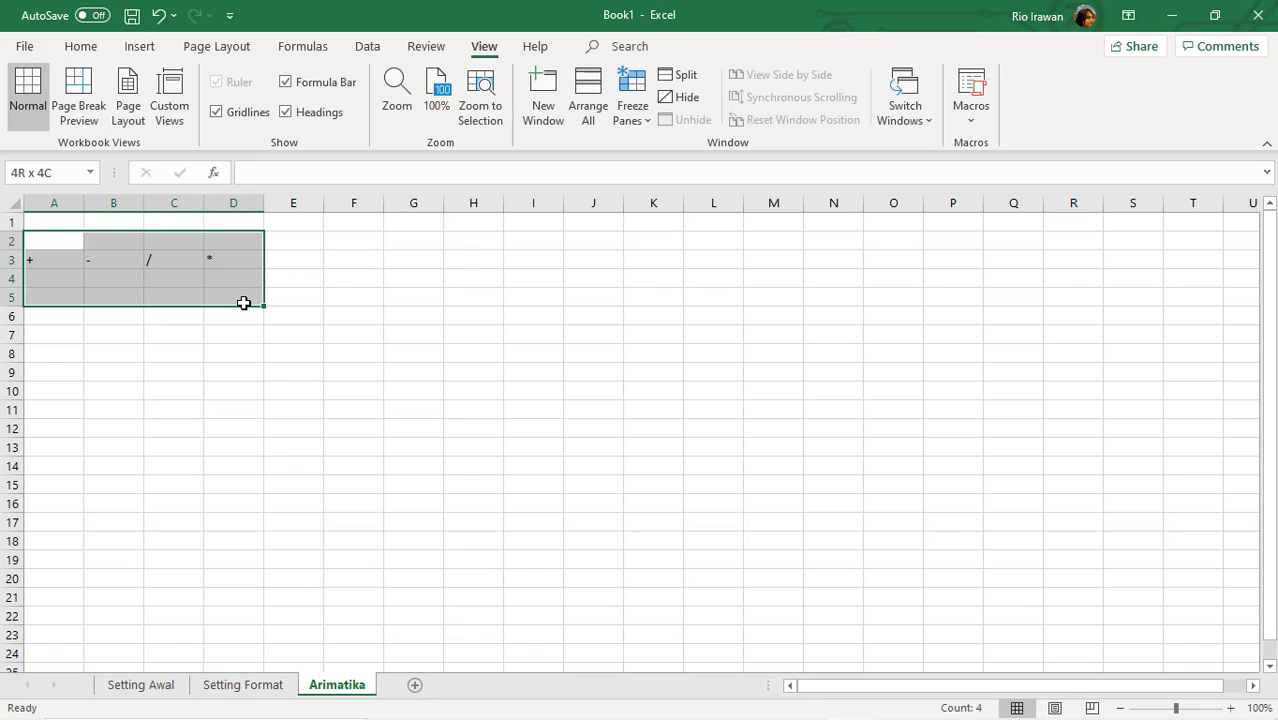
pyautogui.click(81, 46)
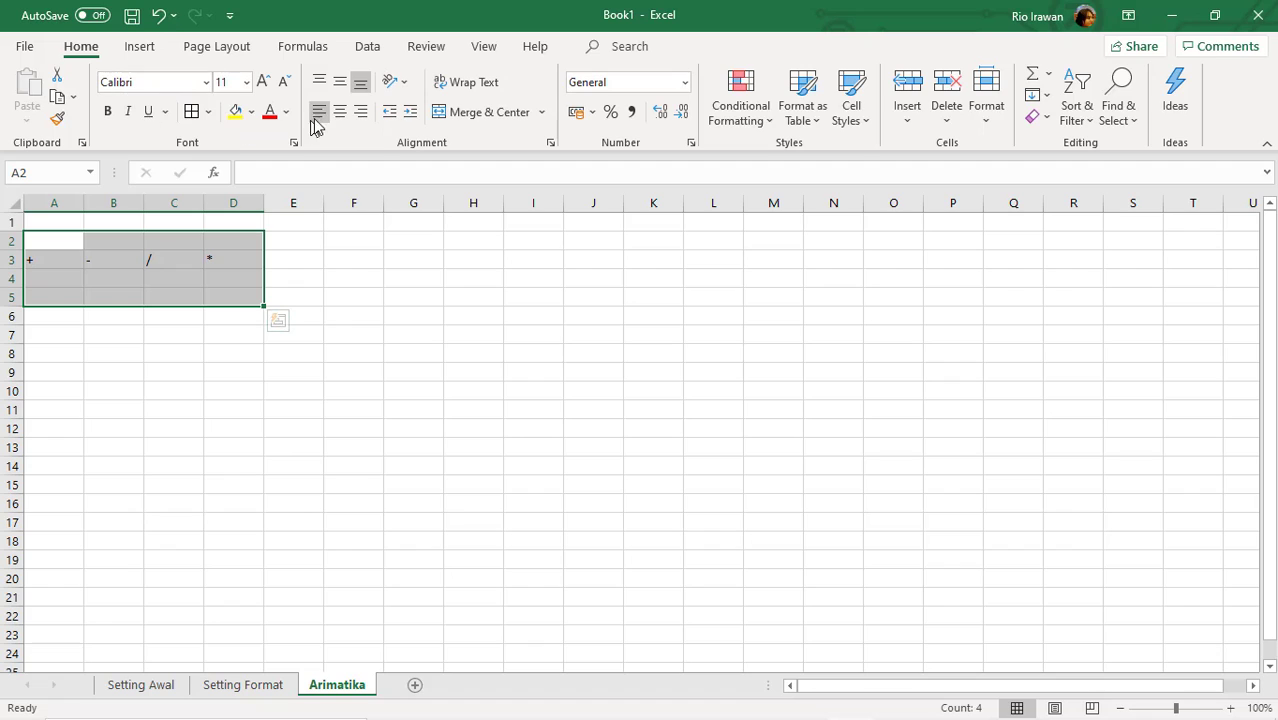
pyautogui.click(344, 115)
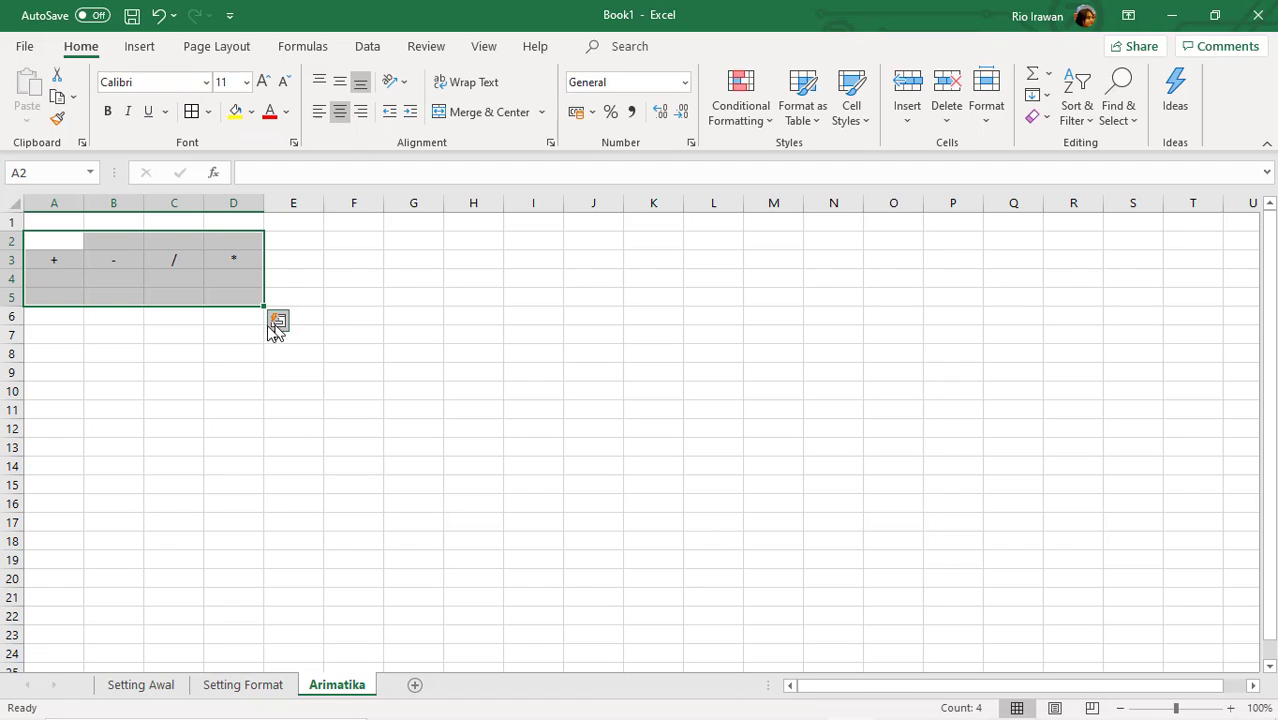
pyautogui.click(113, 372)
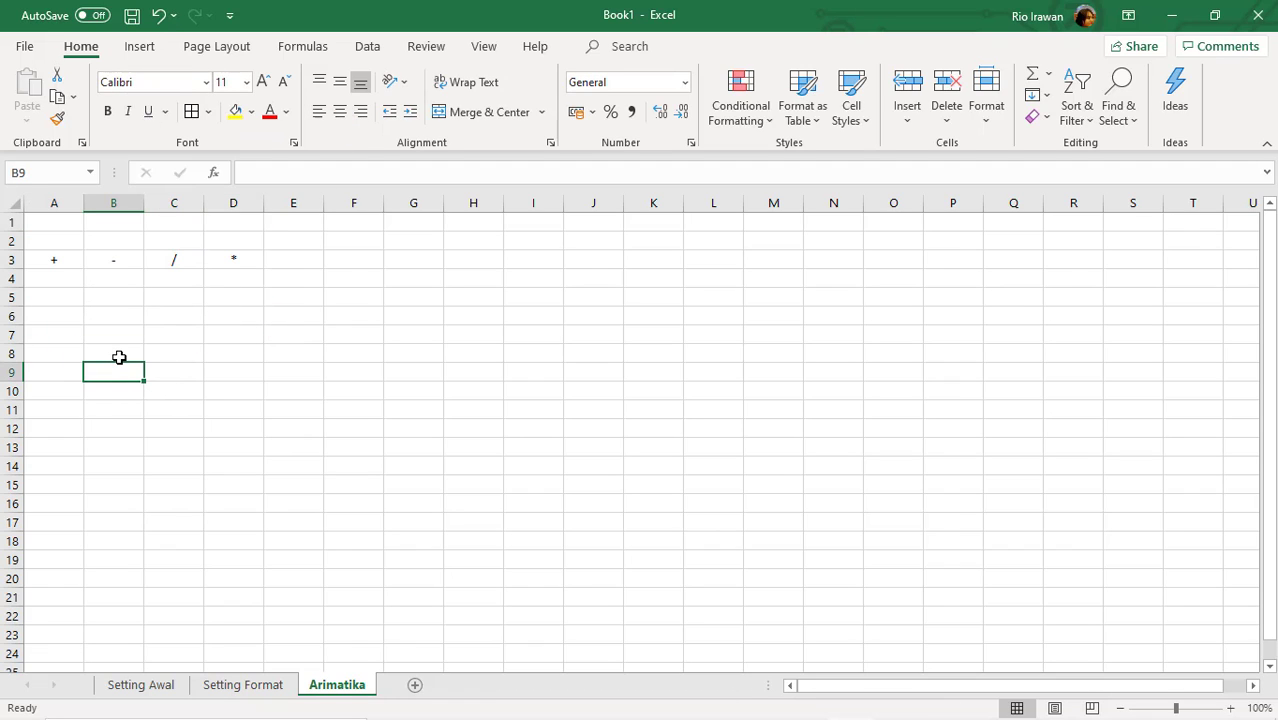
# Enter the table title "Tabel Perhitungan aritmatika Dasar" in cell A5.
pyautogui.click(52, 296)
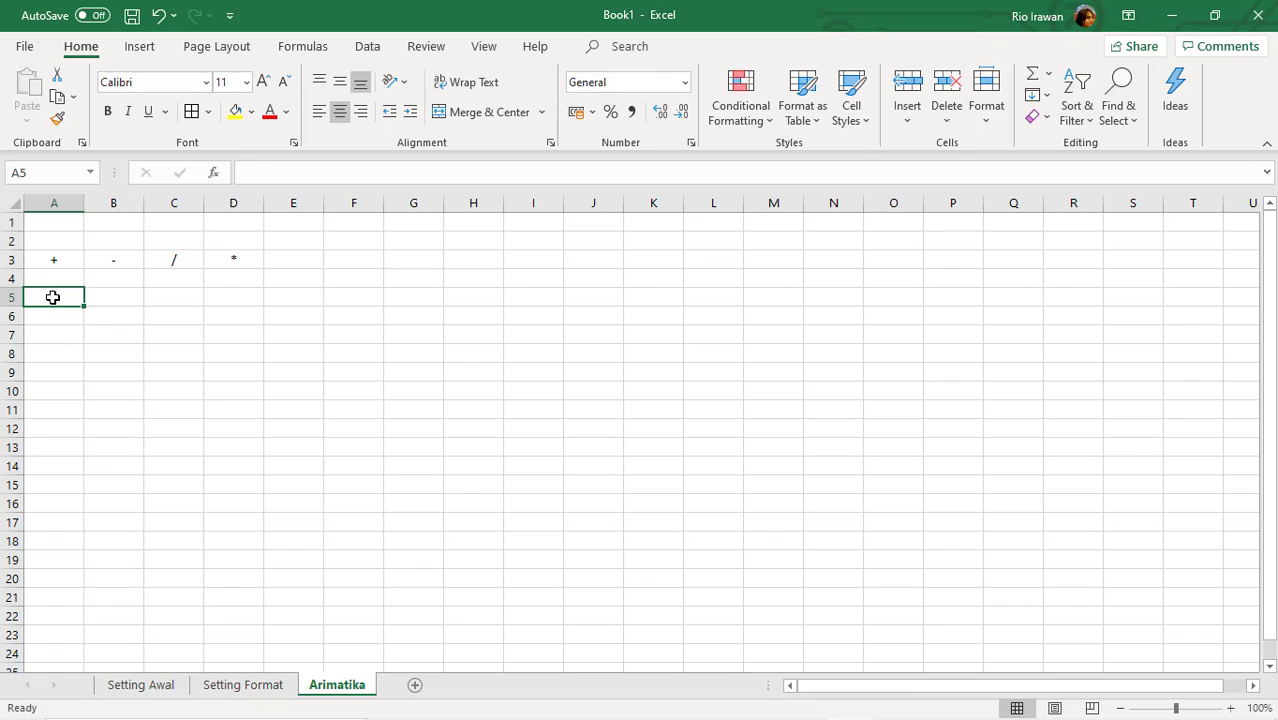
pyautogui.write('Ta')
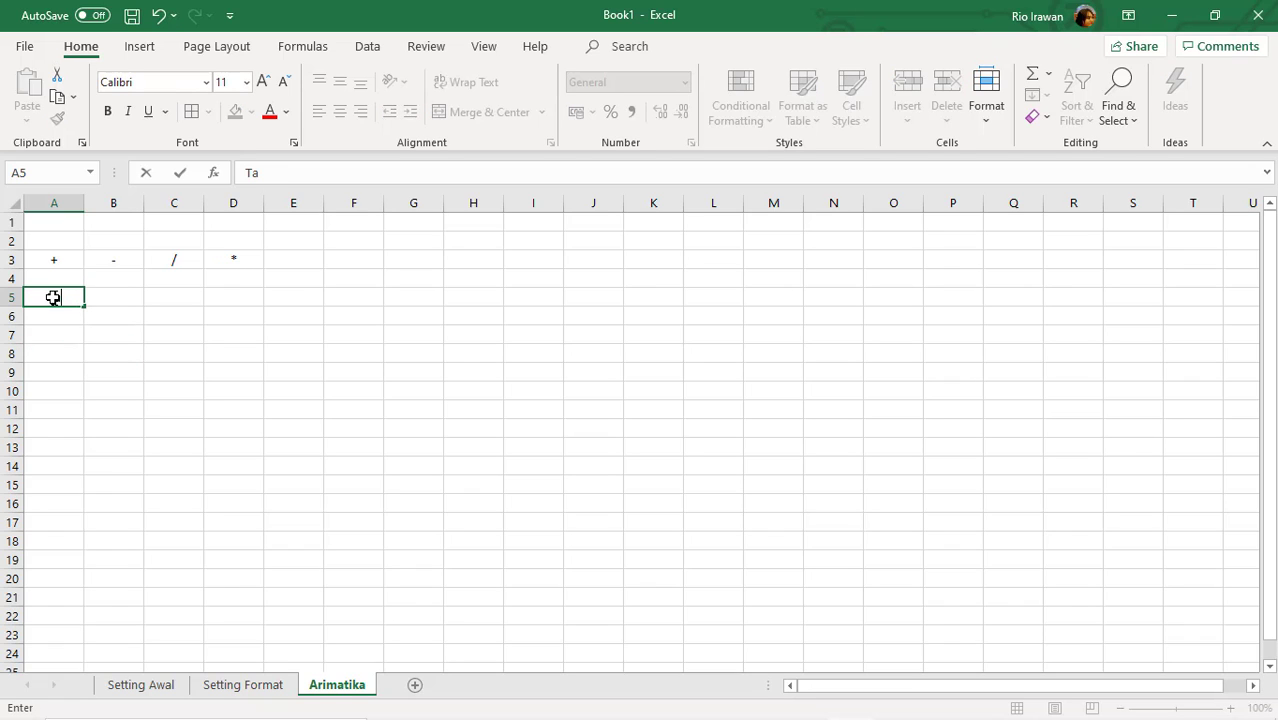
pyautogui.write('bel PErh')
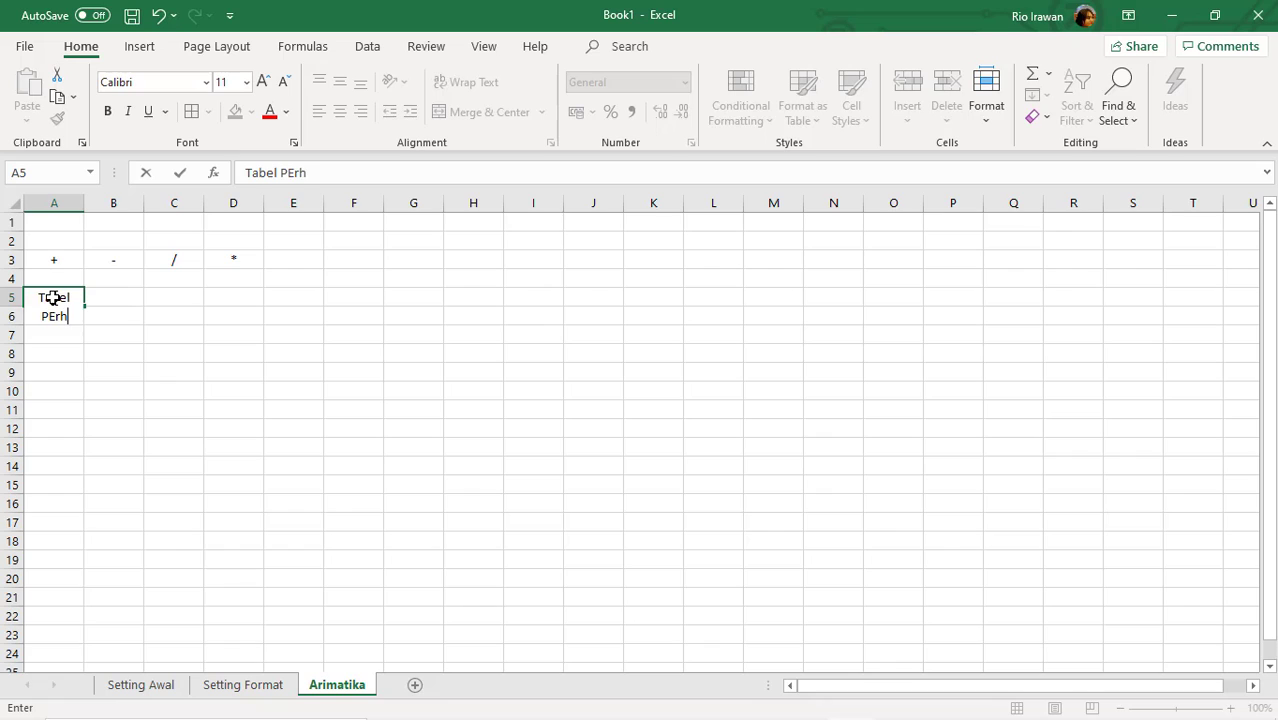
pyautogui.press('BackSpace')
pyautogui.press('BackSpace')
pyautogui.press('BackSpace')
pyautogui.write('er')
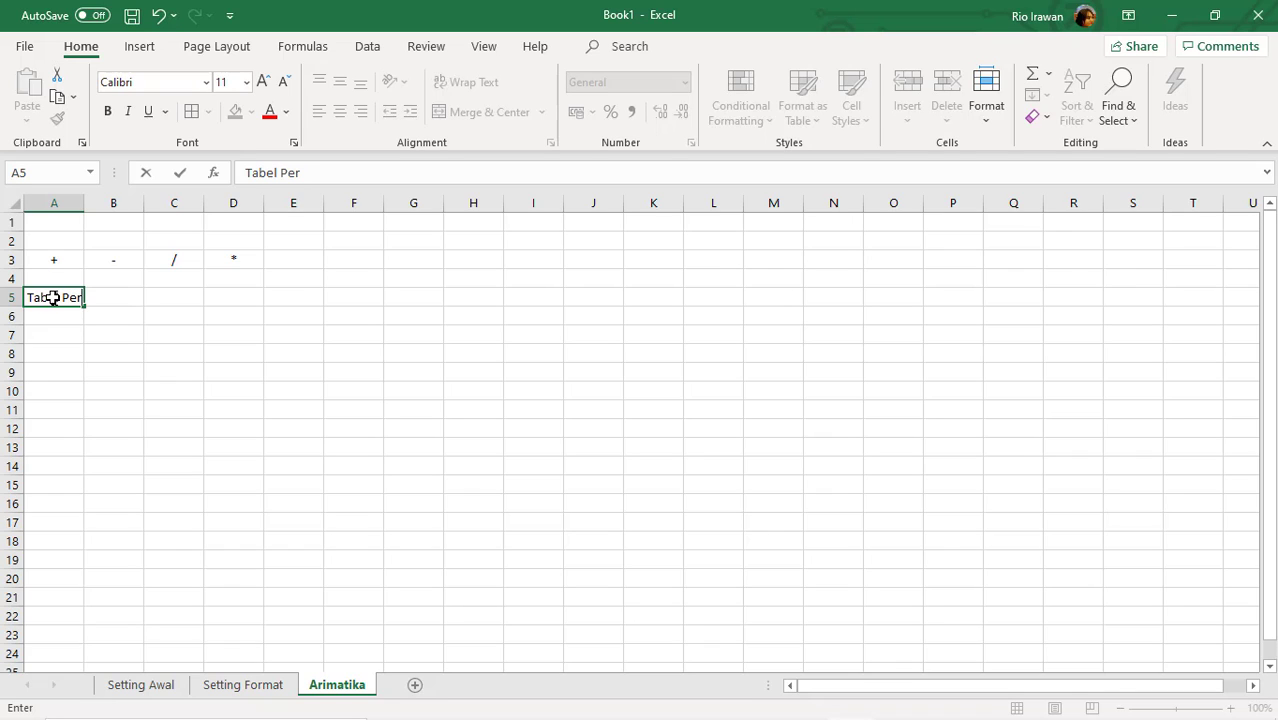
pyautogui.write('hitungan a')
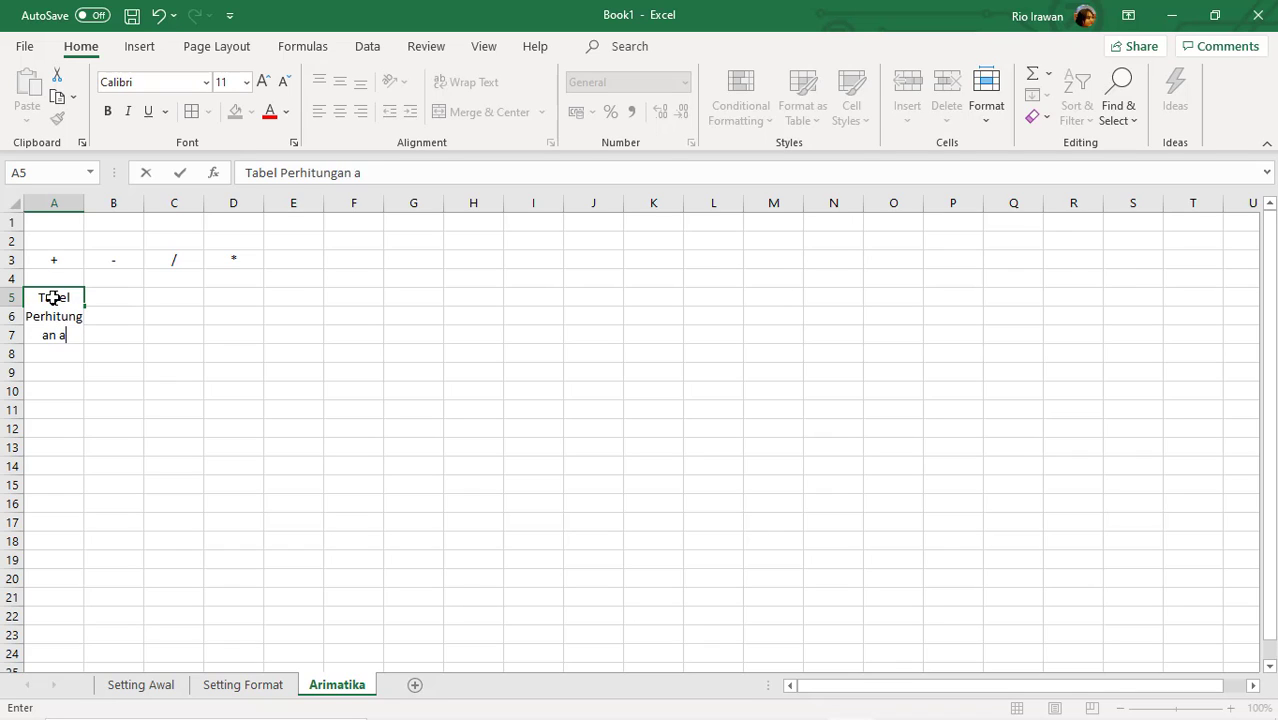
pyautogui.write('ritmatika Dasar')
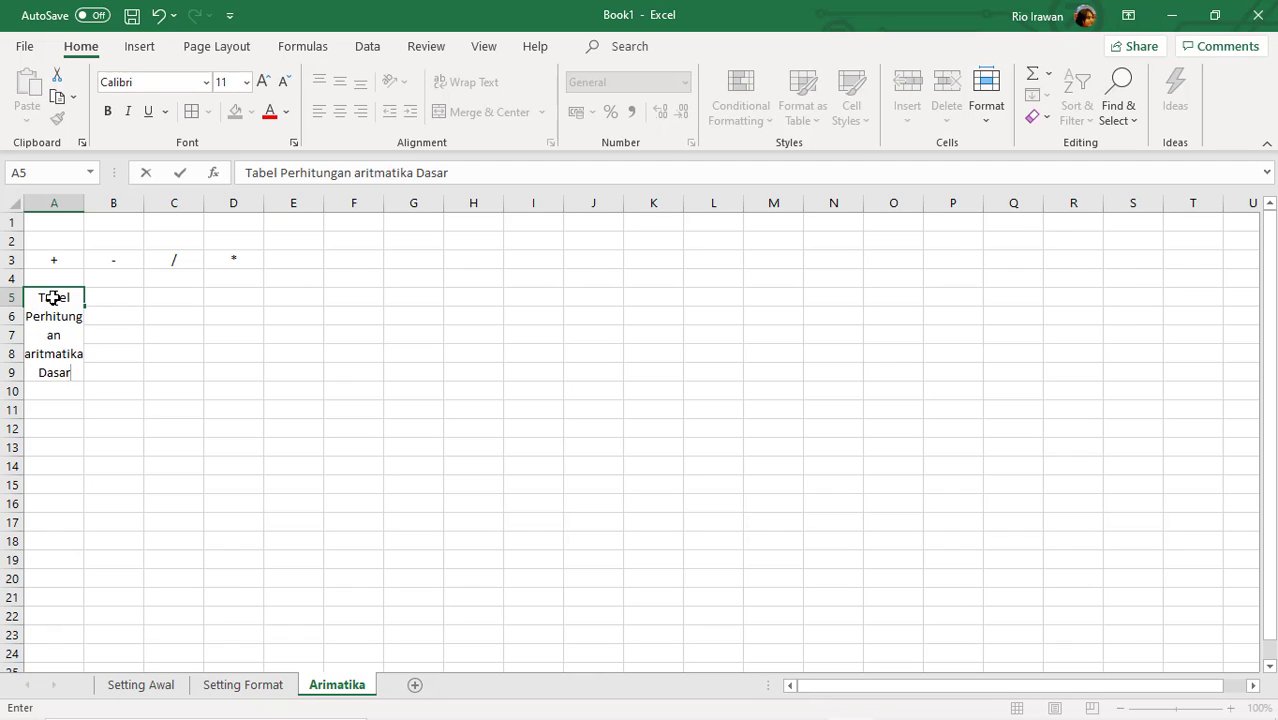
pyautogui.press('Return')
# Left-align the table title in cell A5.
pyautogui.click(42, 297)
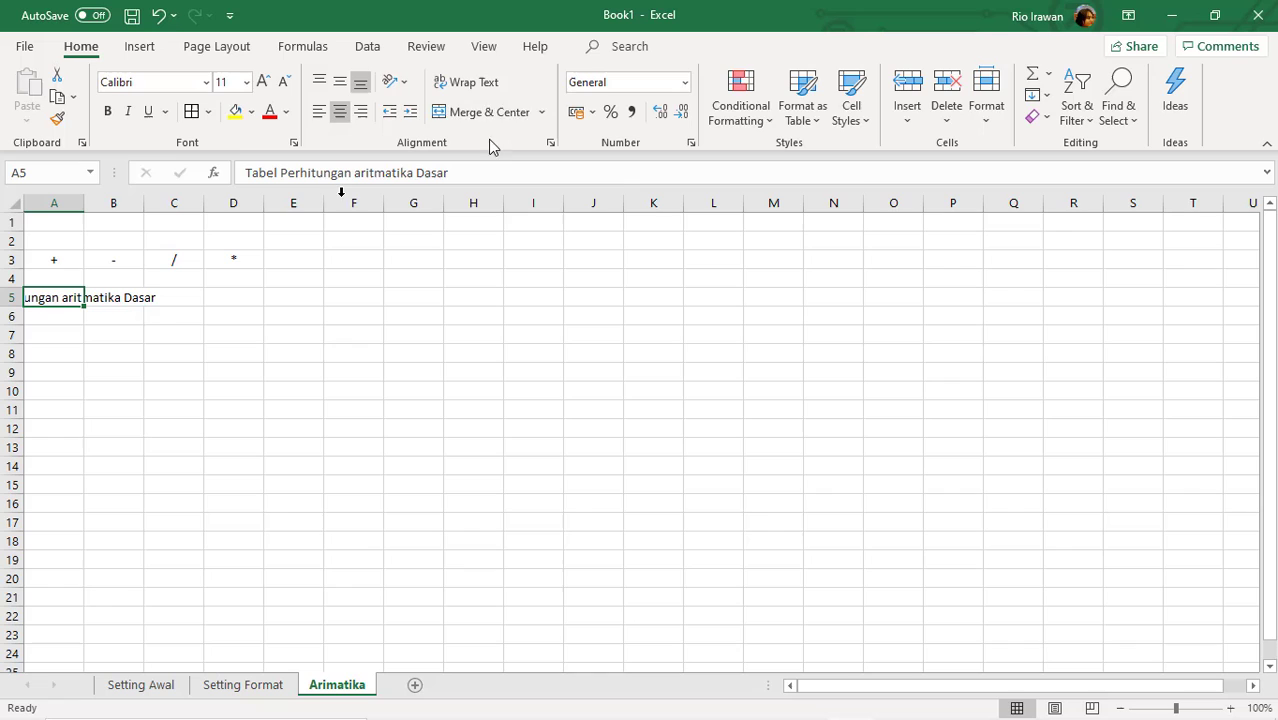
pyautogui.click(318, 112)
pyautogui.click(162, 385)
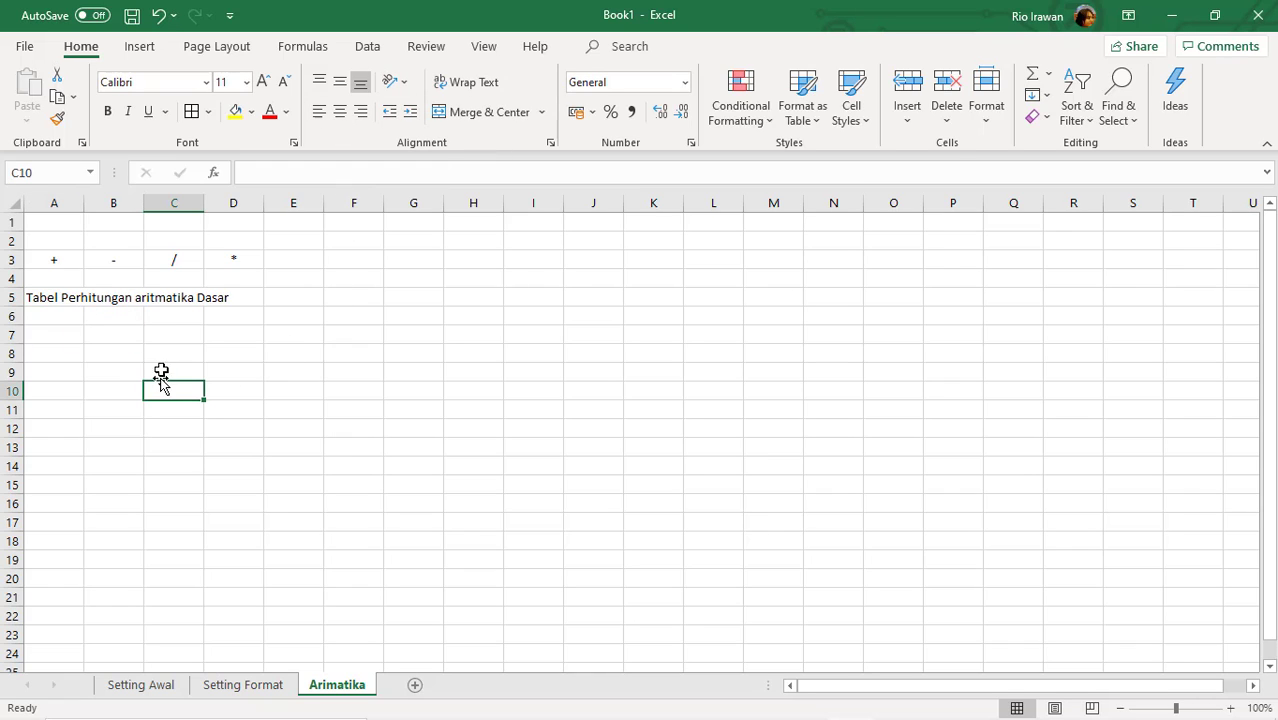
# Enter the column headers No in cell A7 and Angka in cell B7.
pyautogui.click(60, 341)
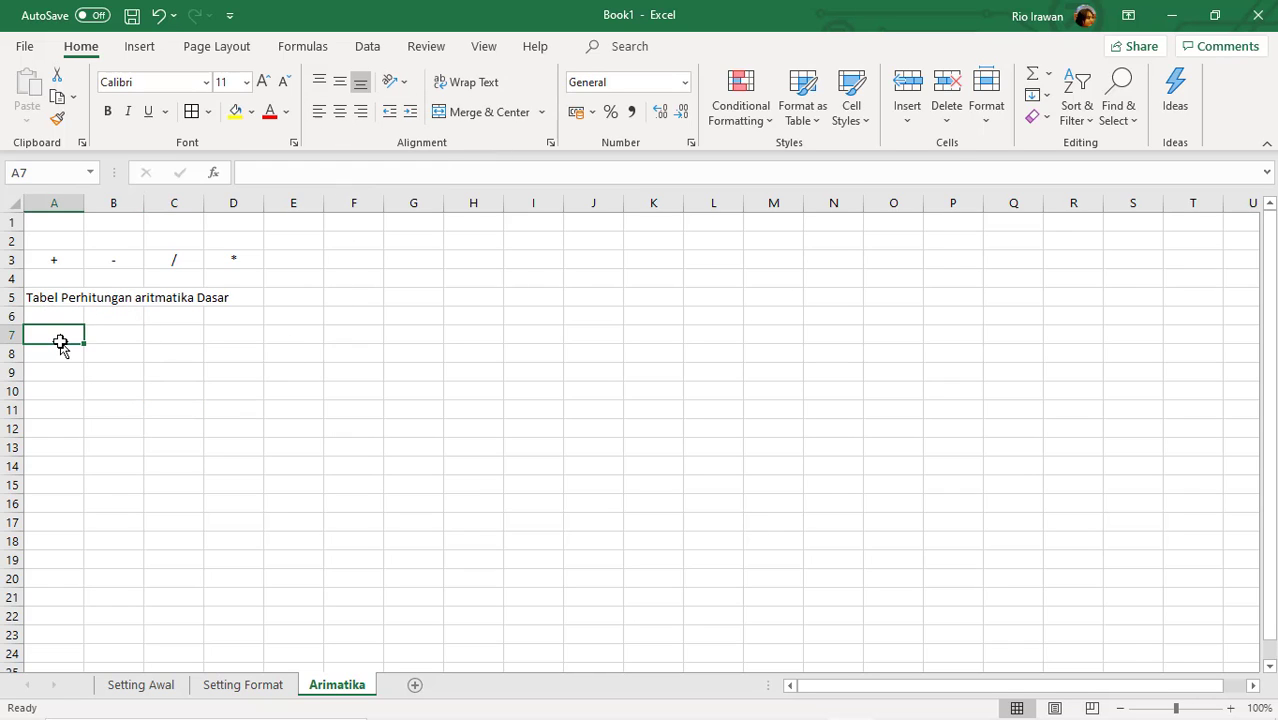
pyautogui.write('No')
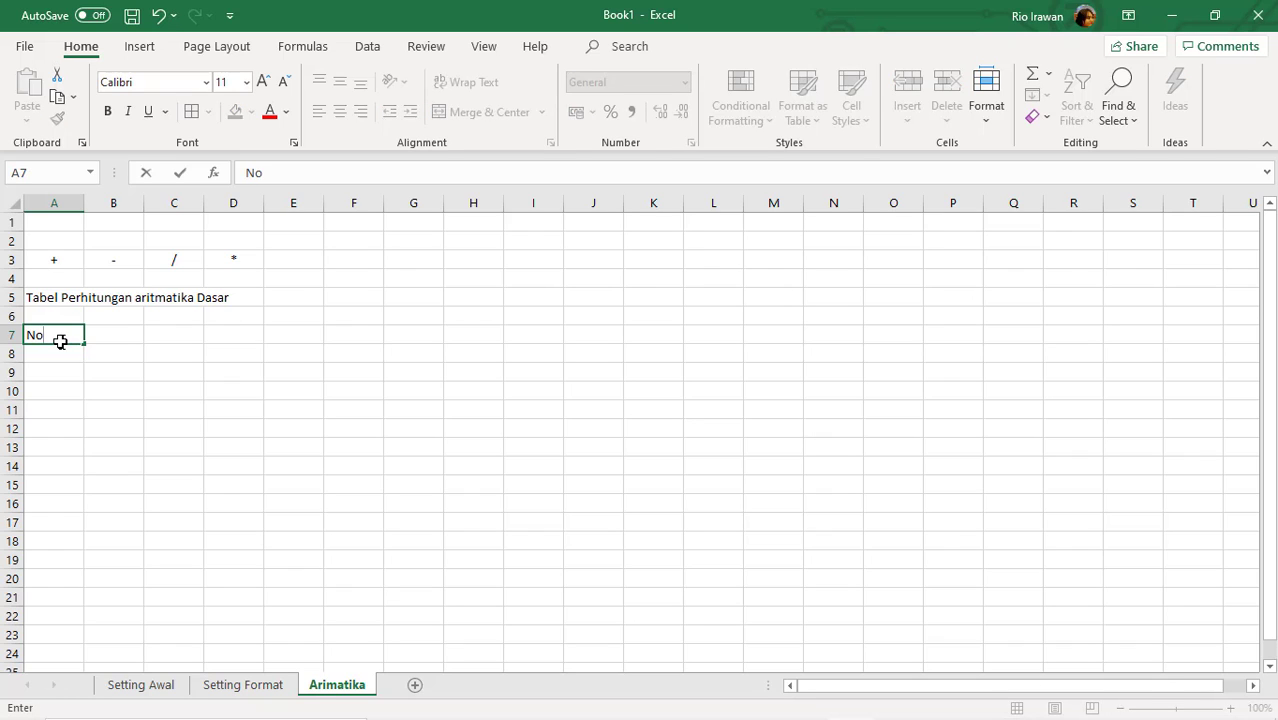
pyautogui.press('Tab')
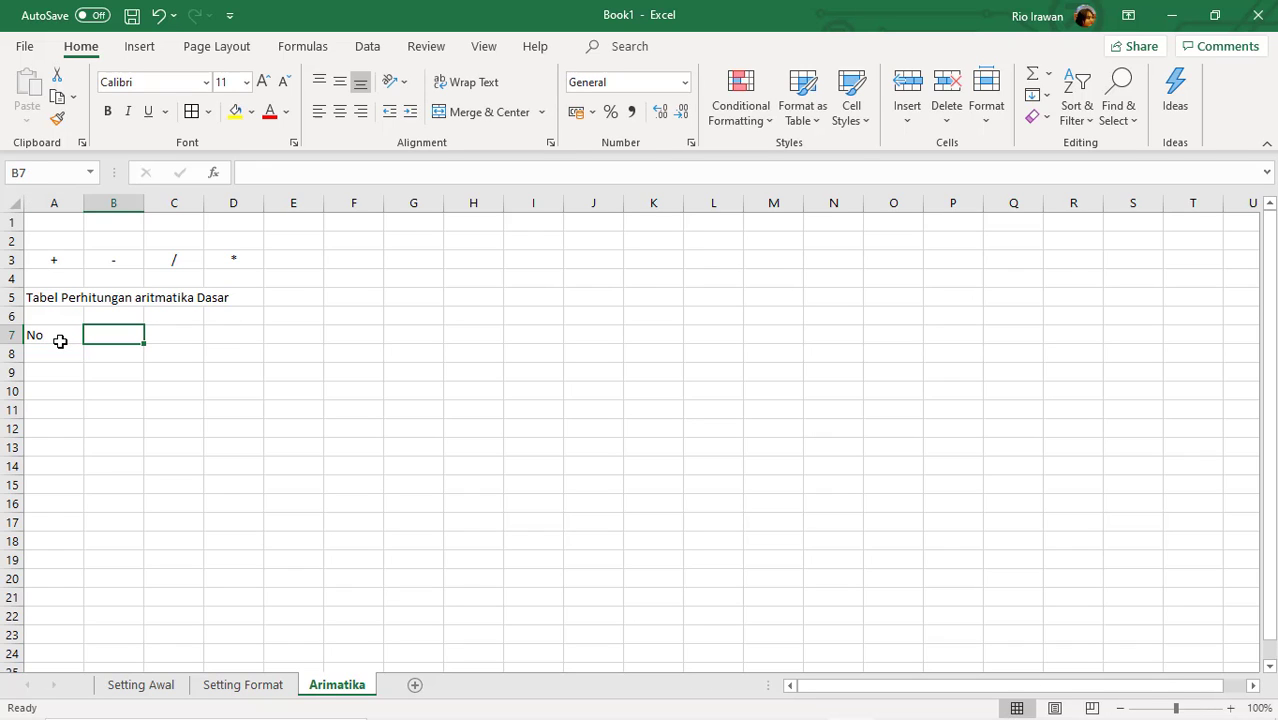
pyautogui.write('Nagk')
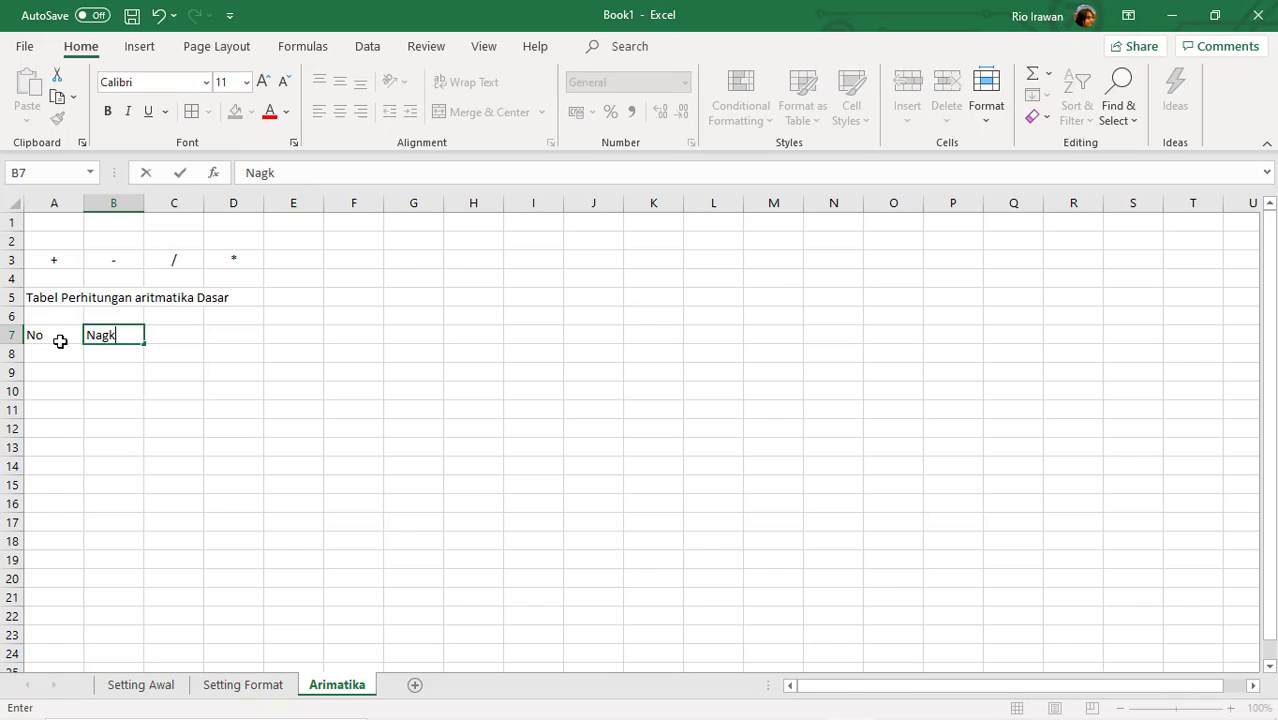
pyautogui.press('BackSpace')
pyautogui.press('BackSpace')
pyautogui.press('BackSpace')
pyautogui.write('Anka')
pyautogui.write('ka')
pyautogui.press('Return')
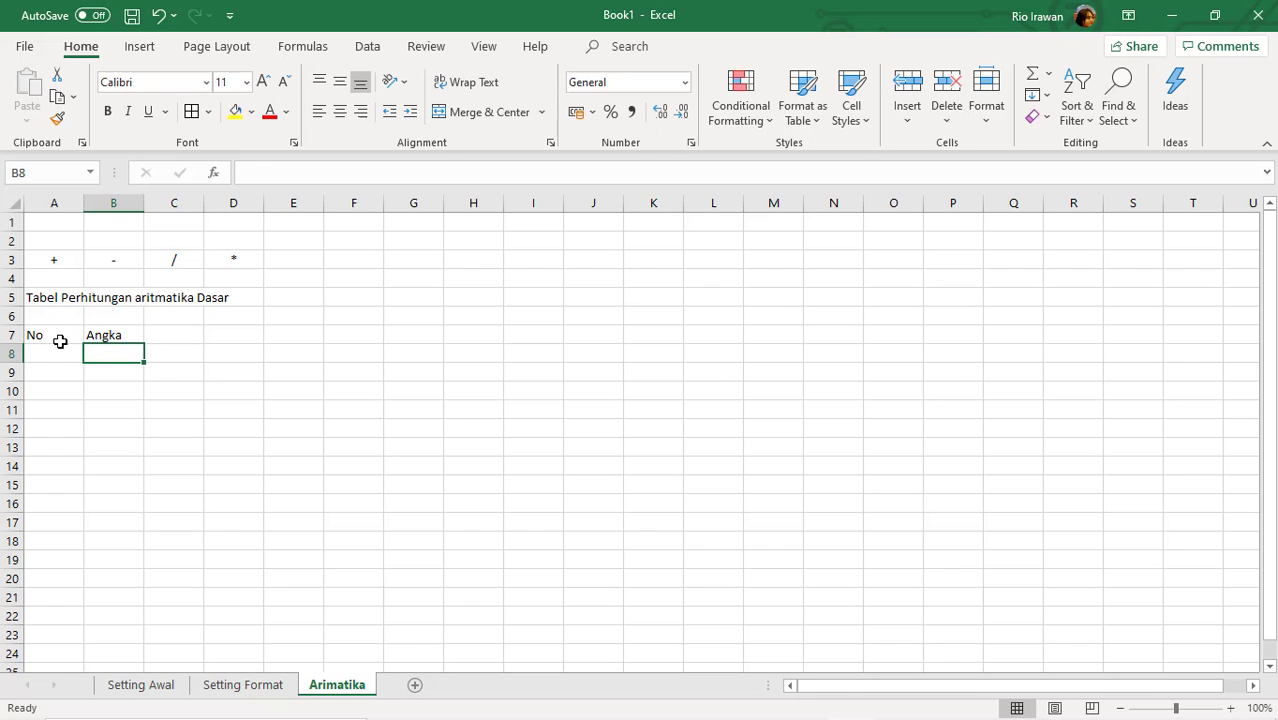
# Enter the subheadings 1 in cell B8 and 2 in cell C8 under the Angka header.
pyautogui.write('1')
pyautogui.press('Return')
pyautogui.press('Up')
pyautogui.press('Right')
pyautogui.write('2')
pyautogui.press('Right')
# Enter the header Operasi in cell D7 and the addition operator + below it in D8.
pyautogui.press('Up')
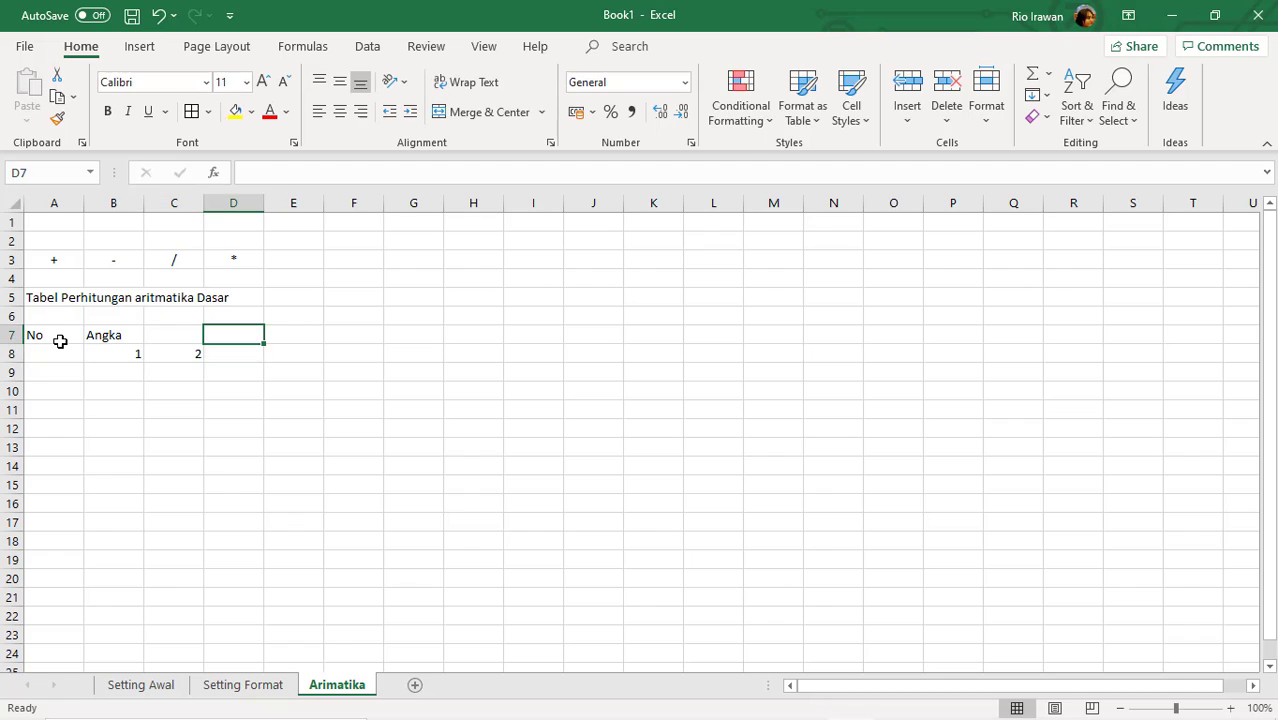
pyautogui.write('Operasi')
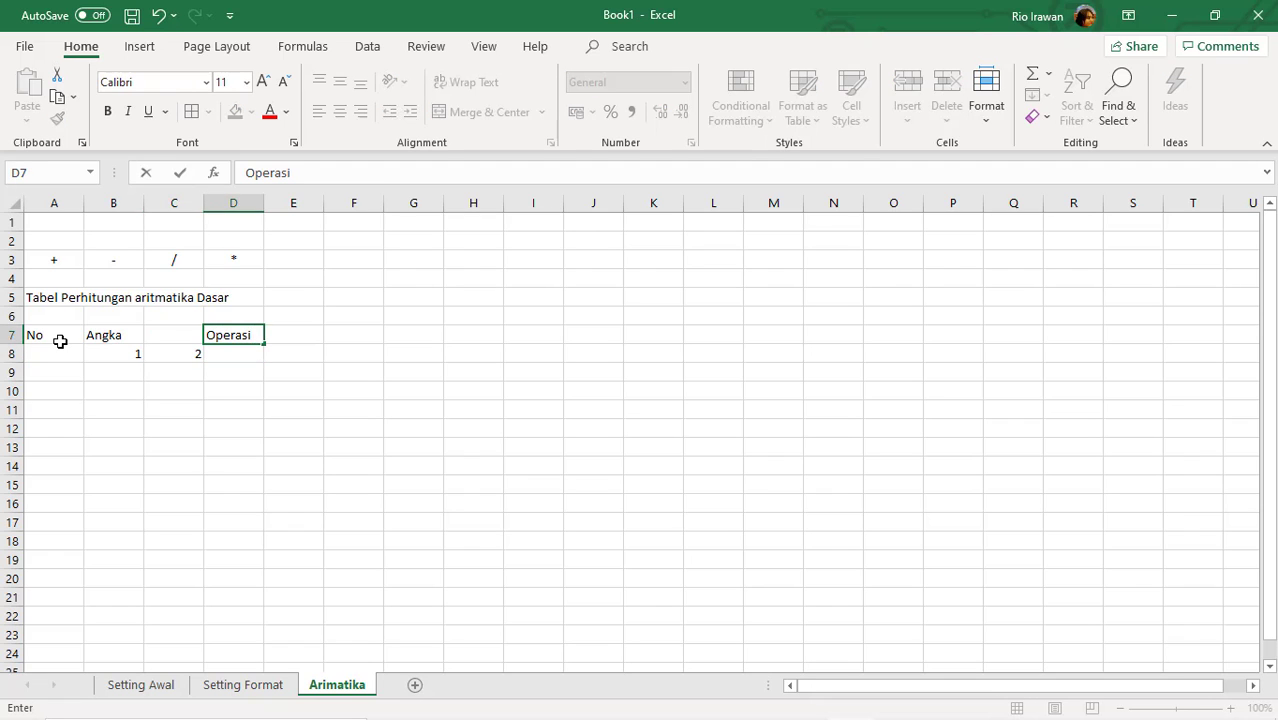
pyautogui.press('Right')
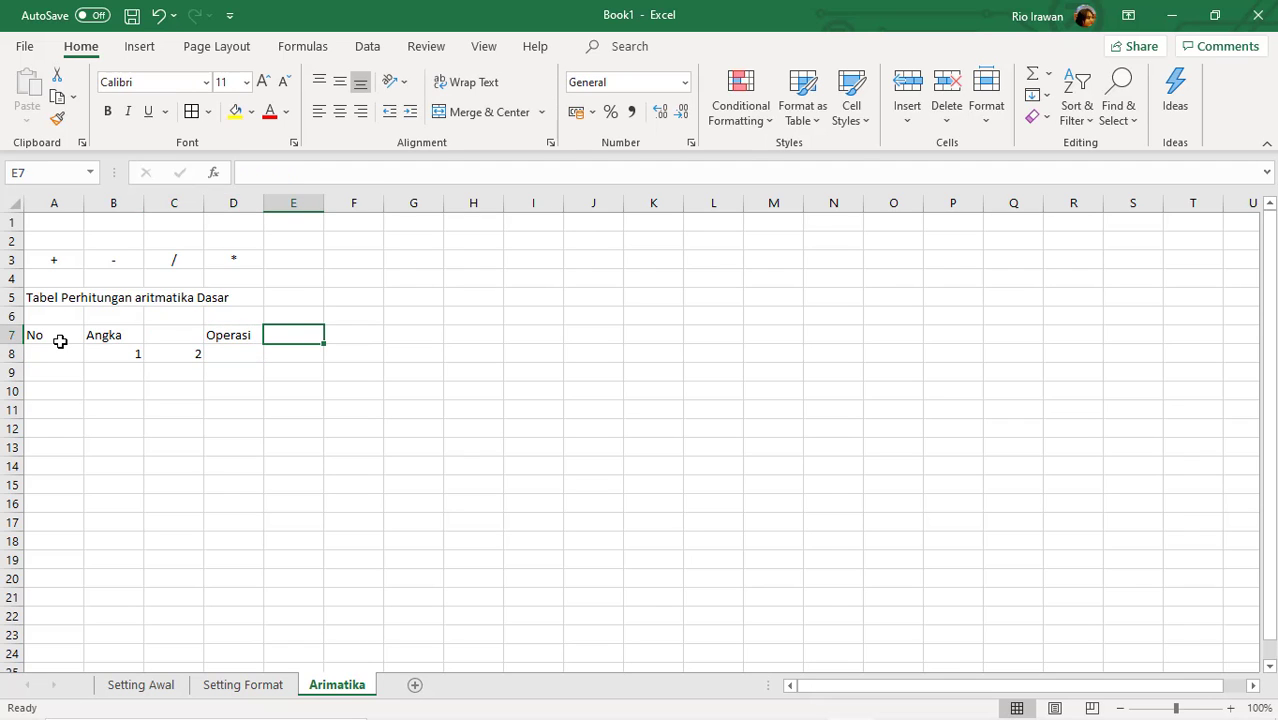
pyautogui.press('Down')
pyautogui.press('Left')
pyautogui.write('+')
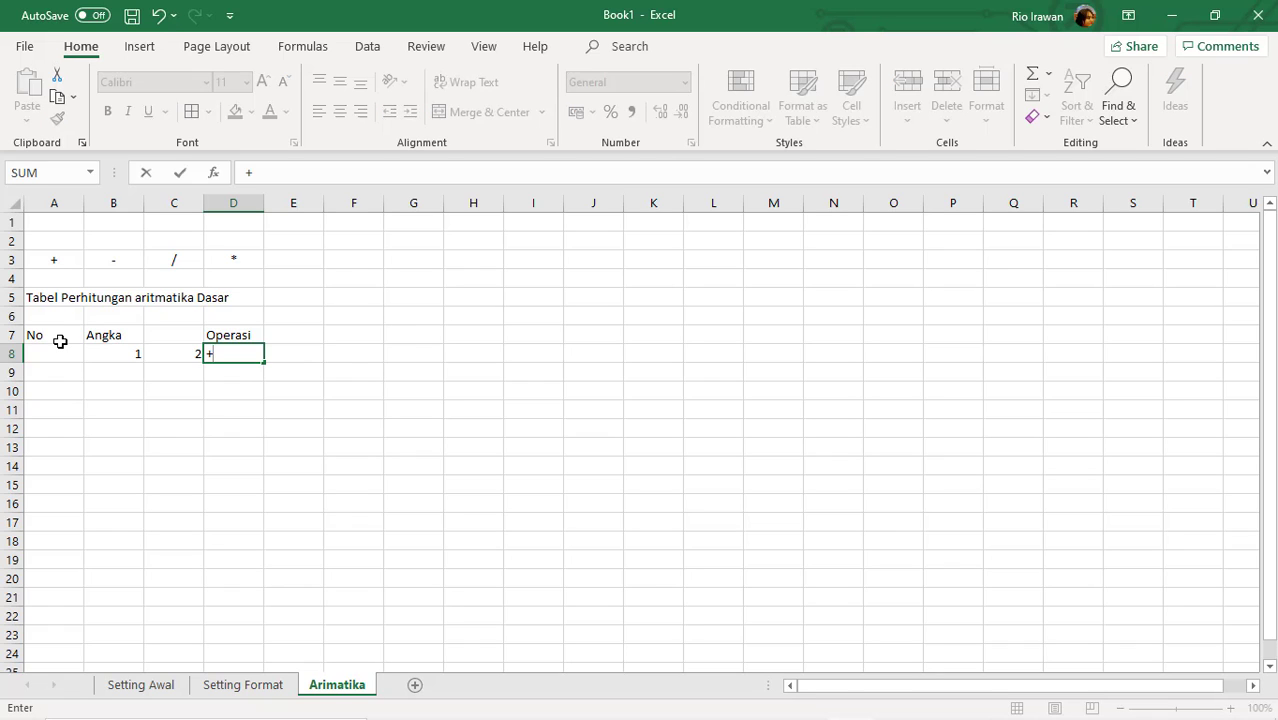
pyautogui.press('Return')
# Enter the subtraction operator - in cell E8.
pyautogui.press('Right')
pyautogui.press('Up')
pyautogui.press('alt')
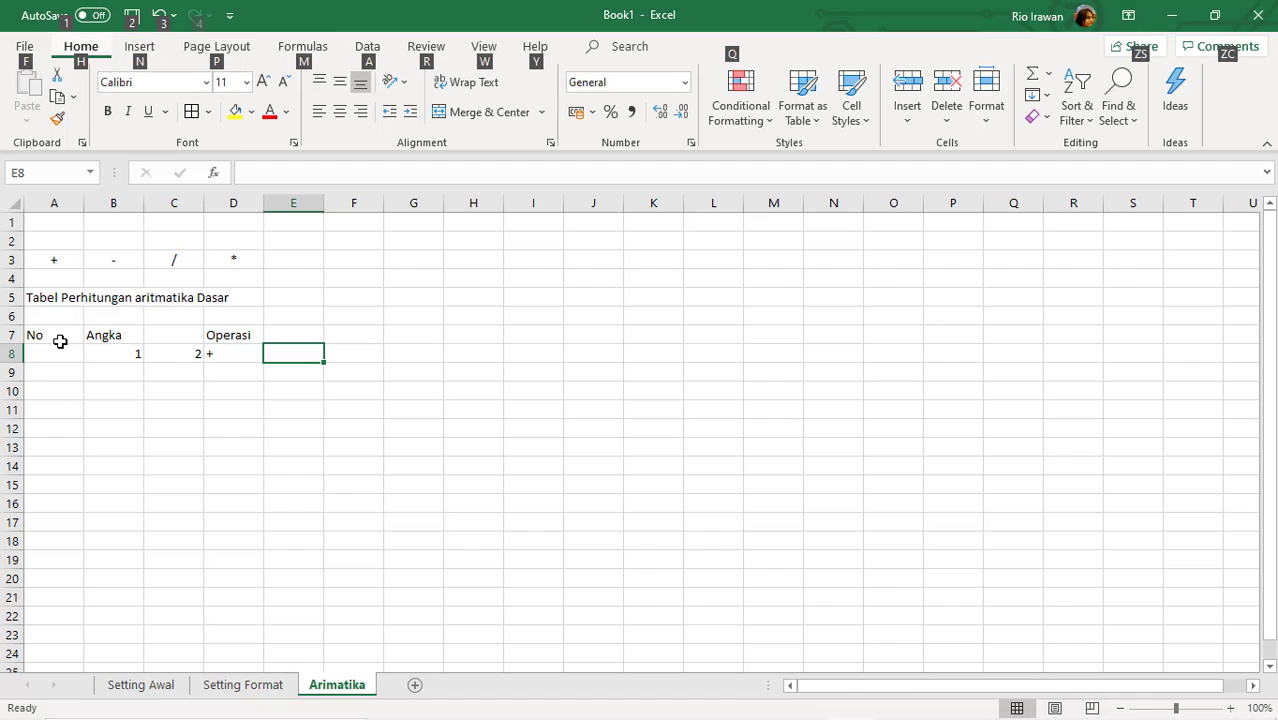
pyautogui.press('Escape')
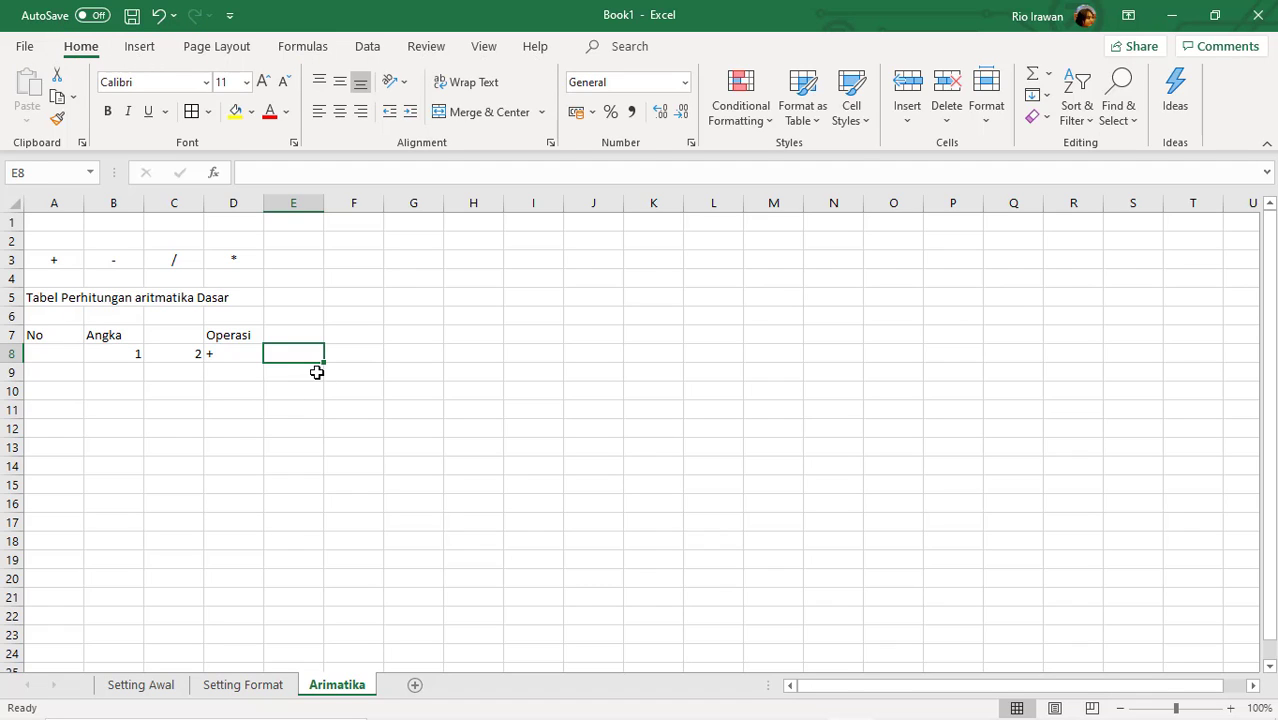
pyautogui.write('-')
pyautogui.press('Return')
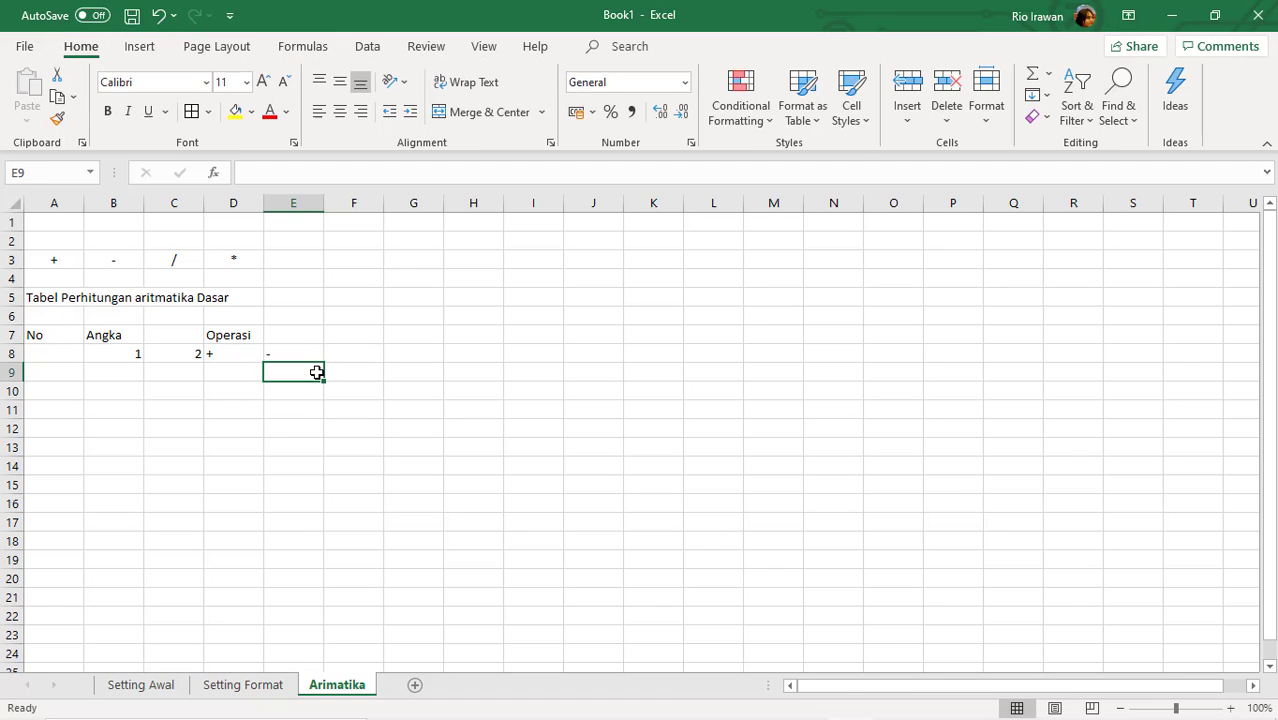
# Enter the division operator / in cell F8 and the multiplication operator * in cell G8.
pyautogui.press('Up')
pyautogui.press('Left')
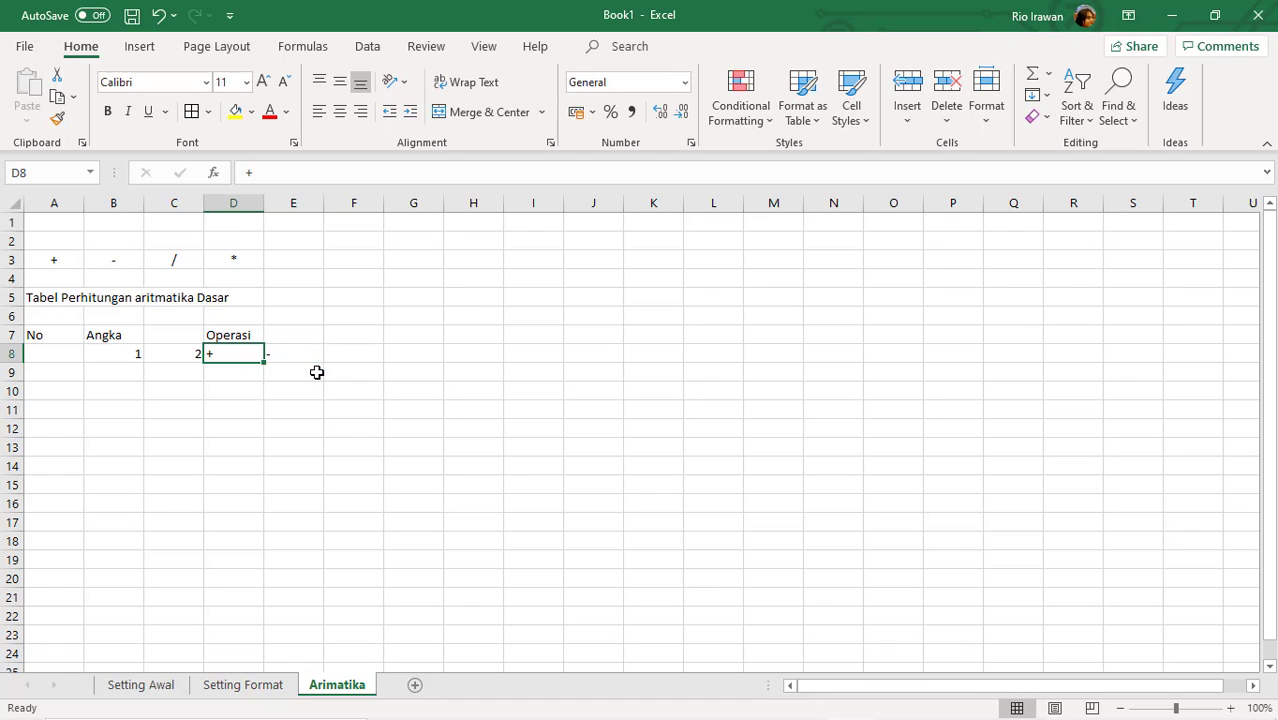
pyautogui.press('Right')
pyautogui.press('Right')
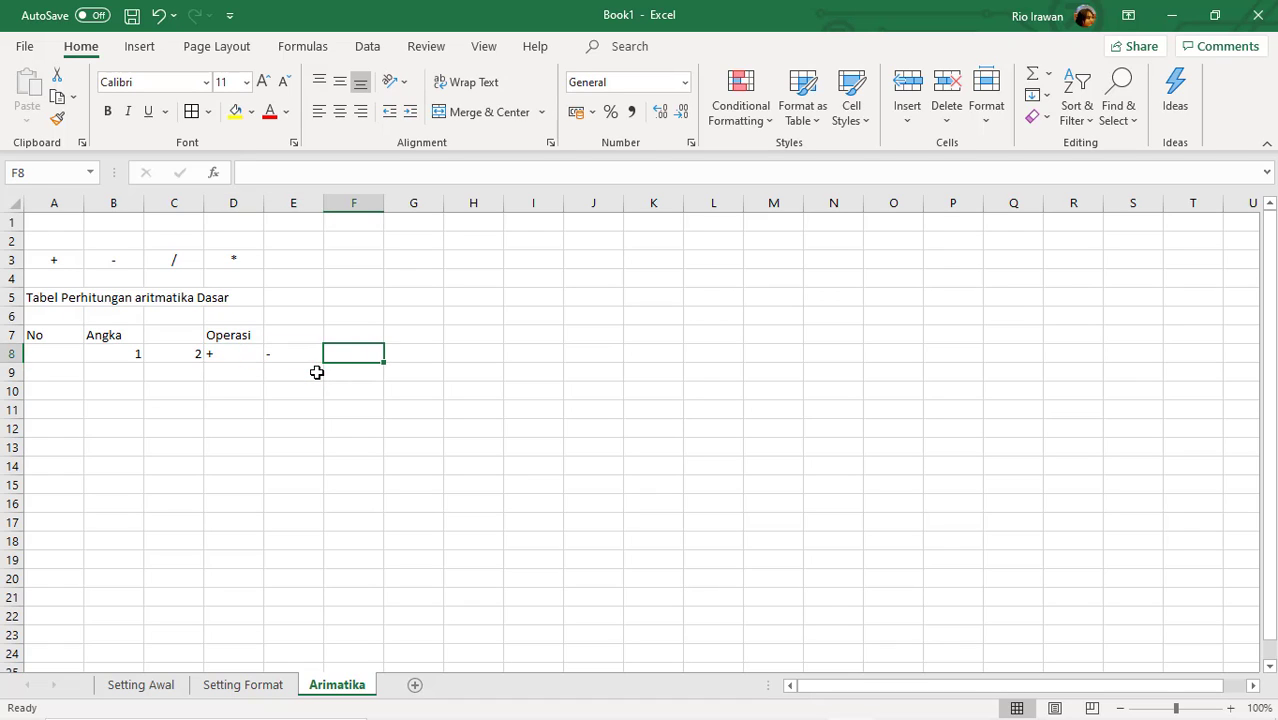
pyautogui.doubleClick(350, 352)
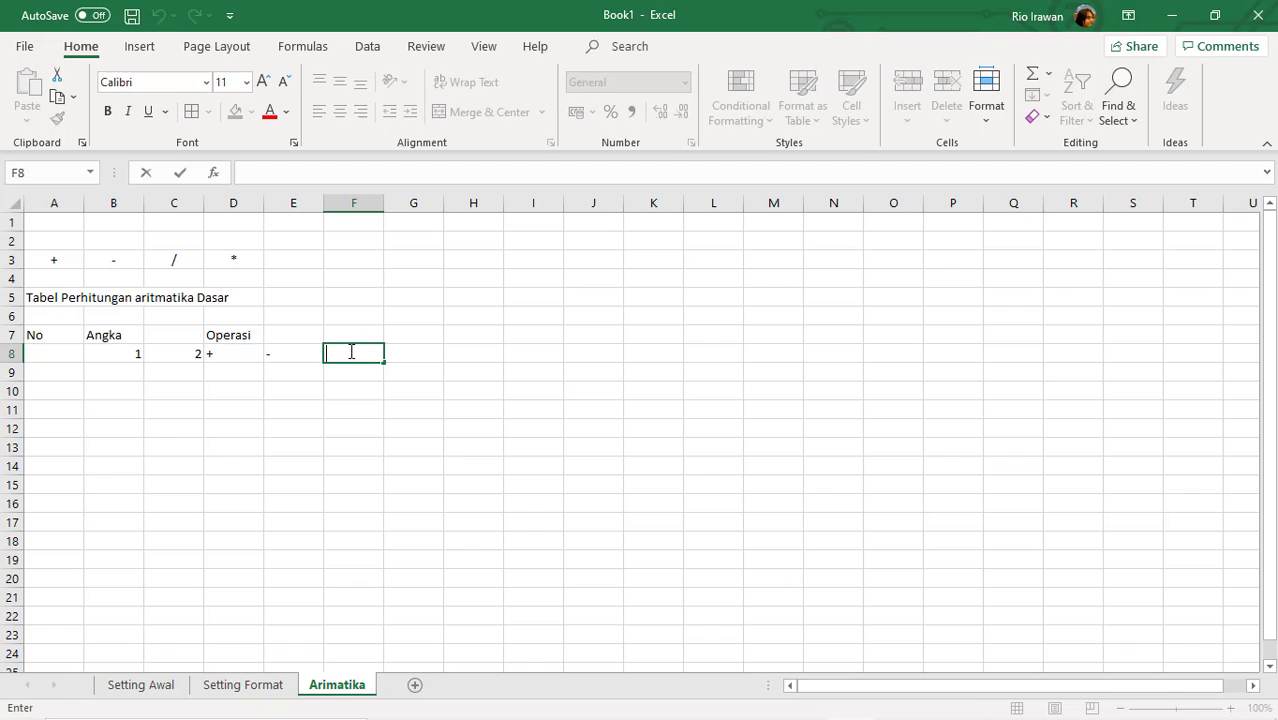
pyautogui.write('/')
pyautogui.press('Return')
pyautogui.click(350, 352)
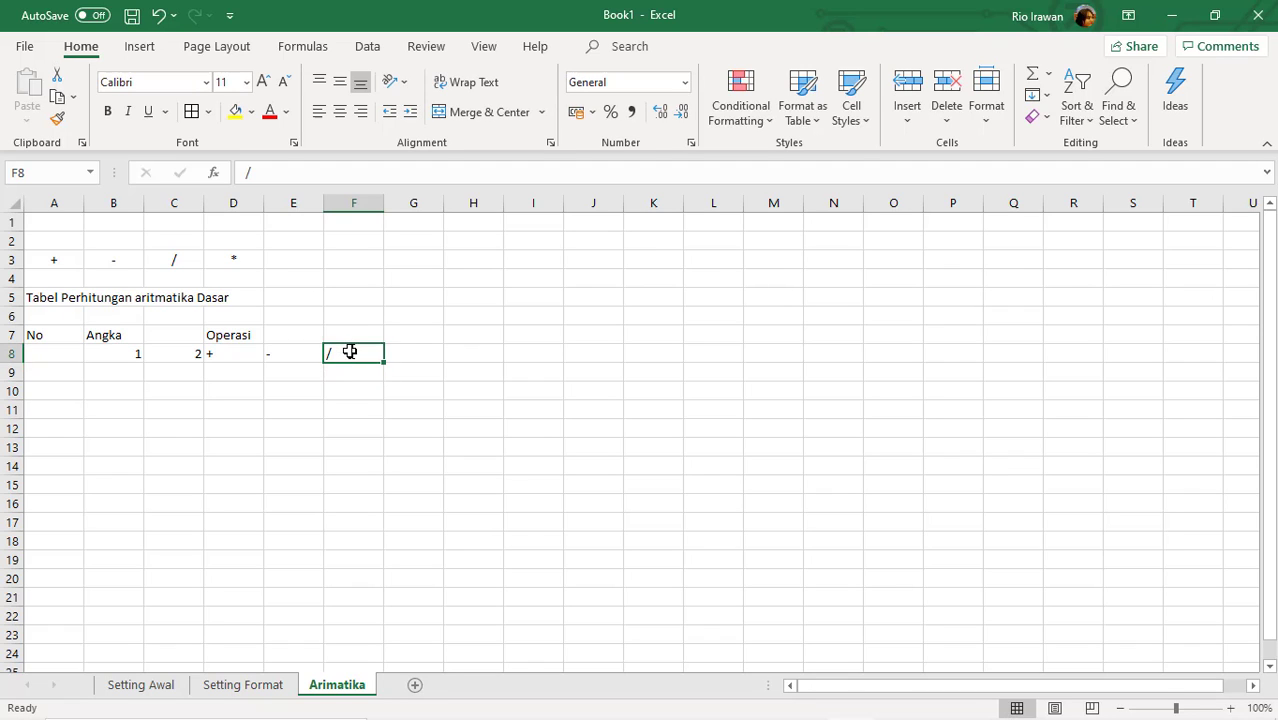
pyautogui.press('Right')
pyautogui.write('&')
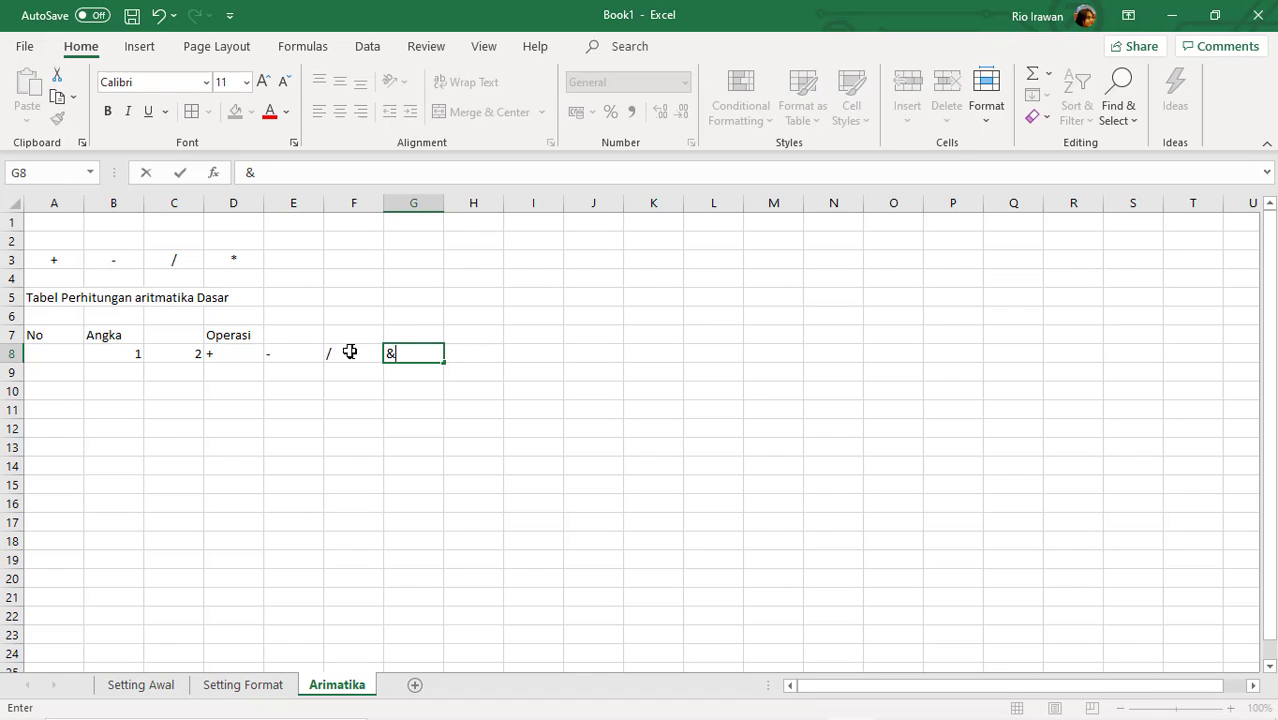
pyautogui.press('Return')
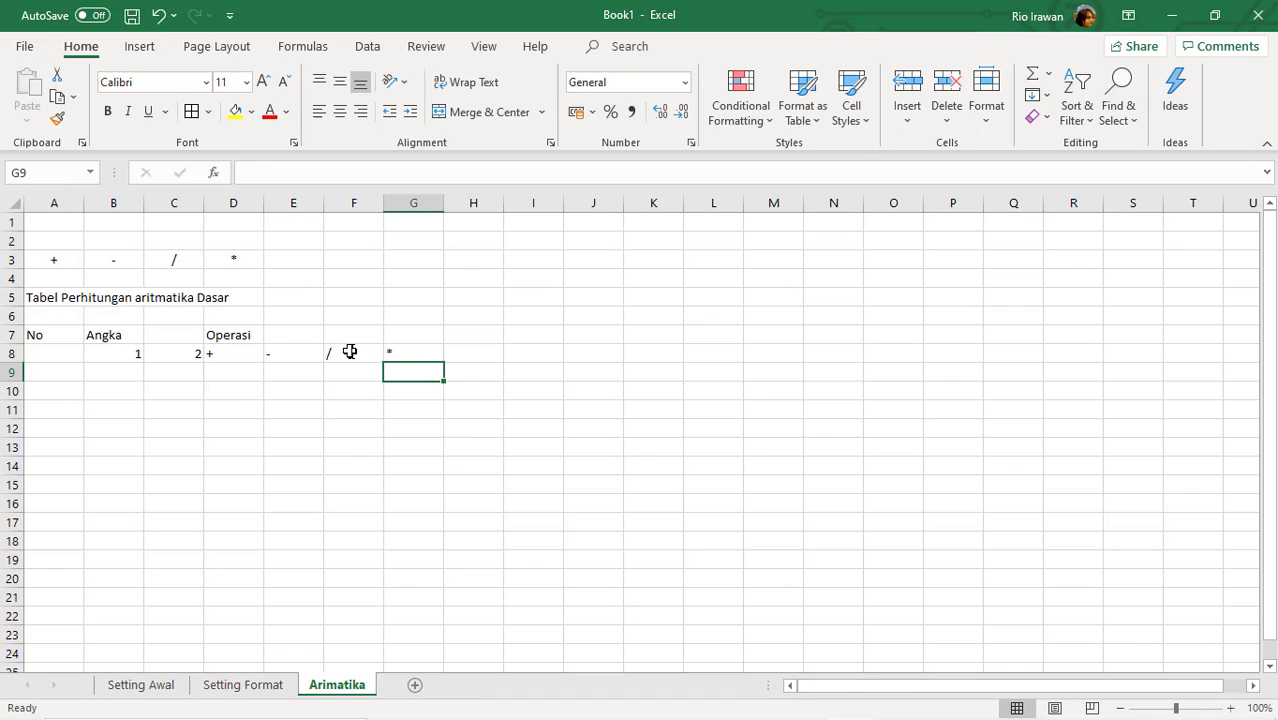
pyautogui.click(413, 353)
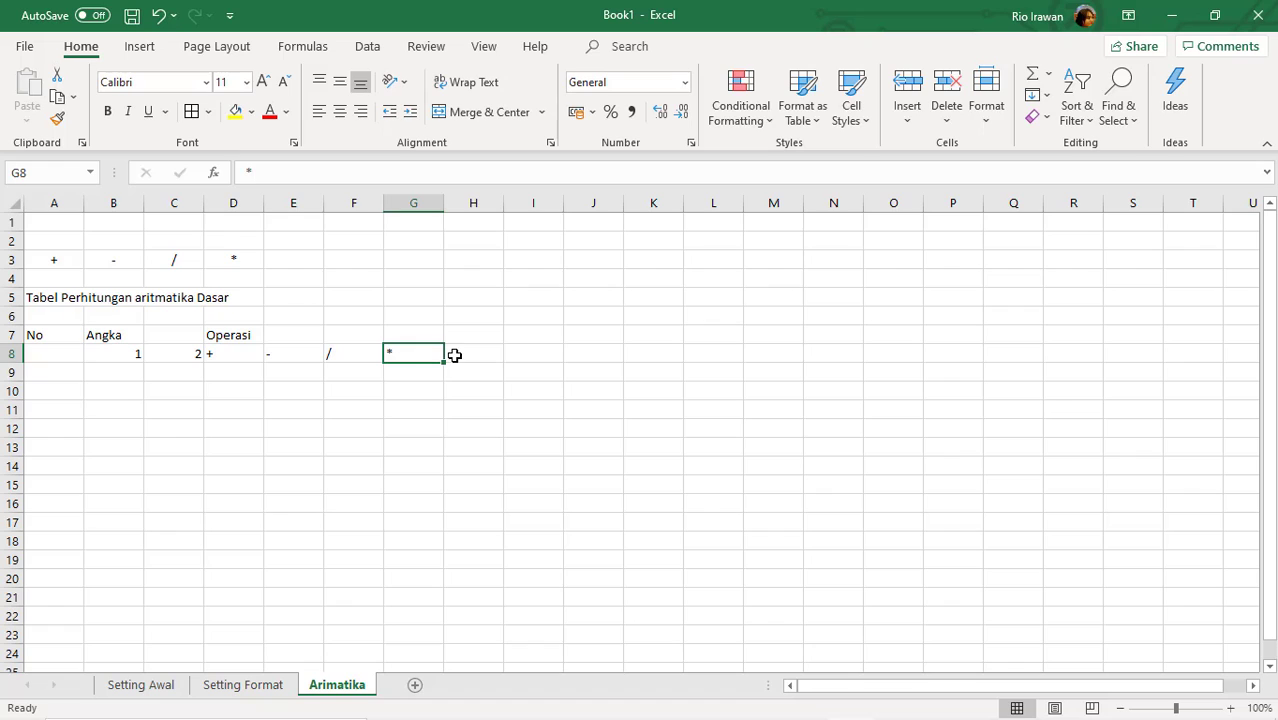
pyautogui.click(454, 355)
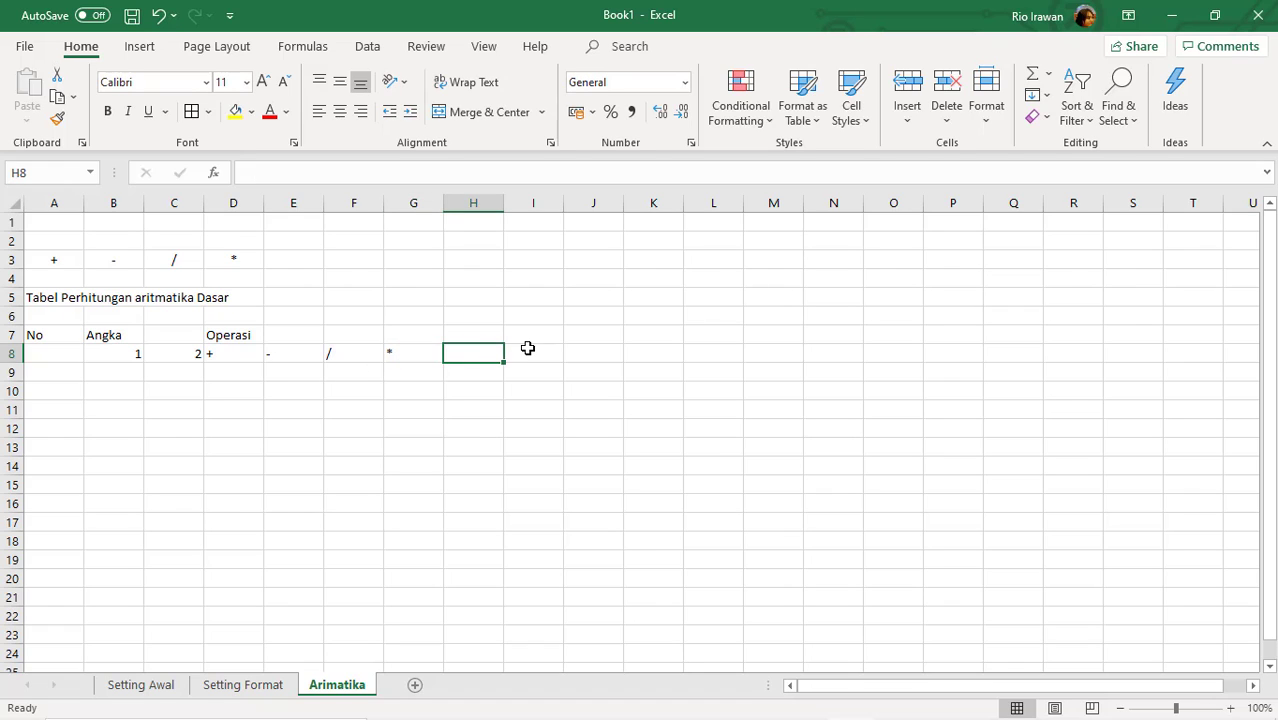
pyautogui.write('Hasil')
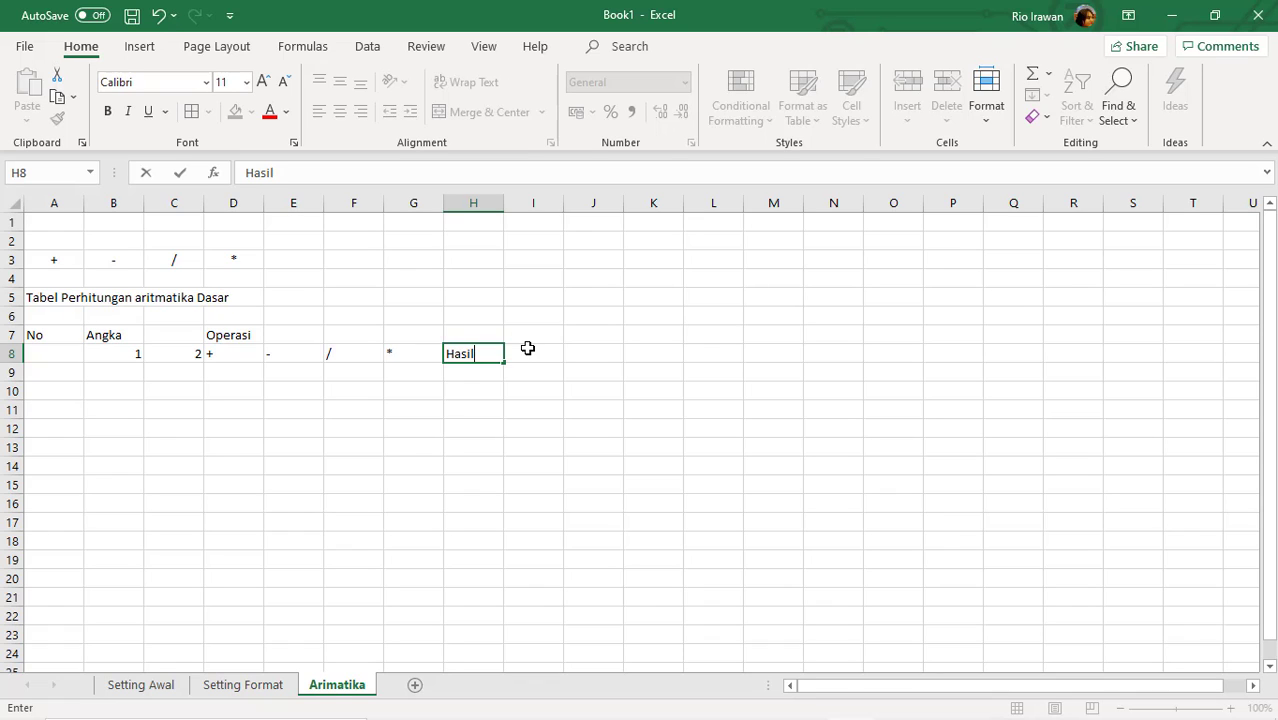
pyautogui.click(530, 374)
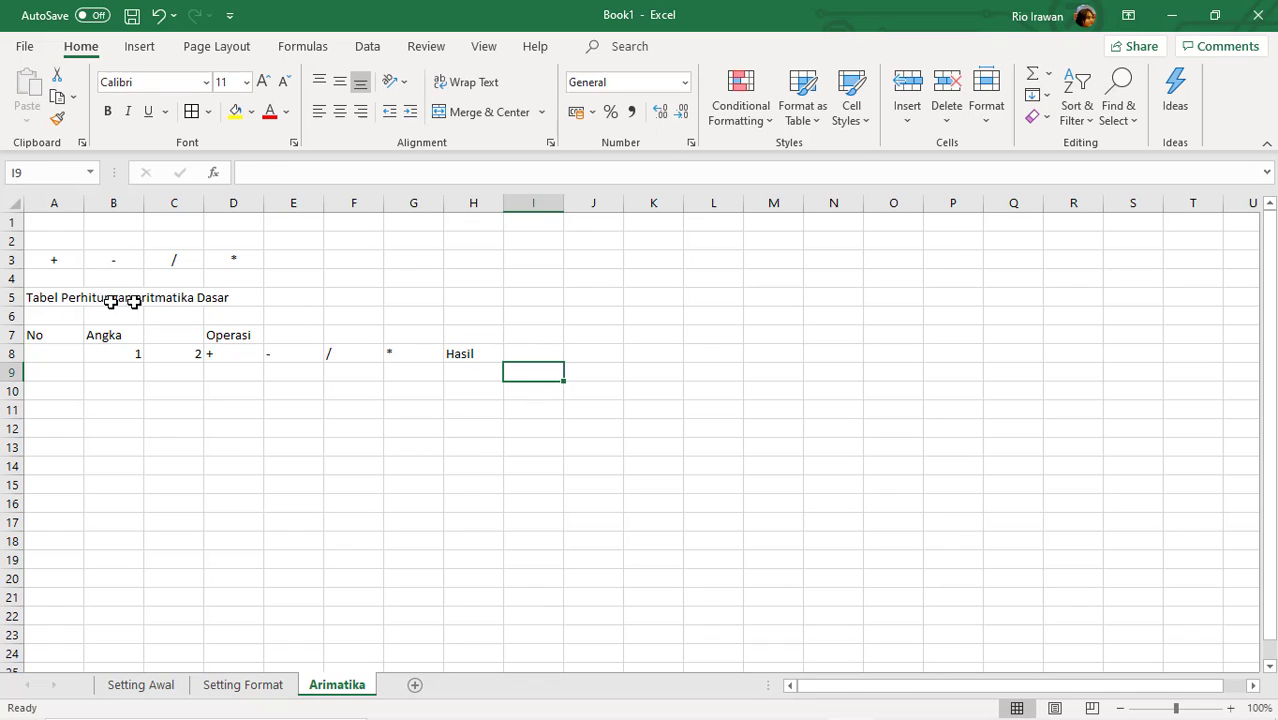
pyautogui.click(469, 362)
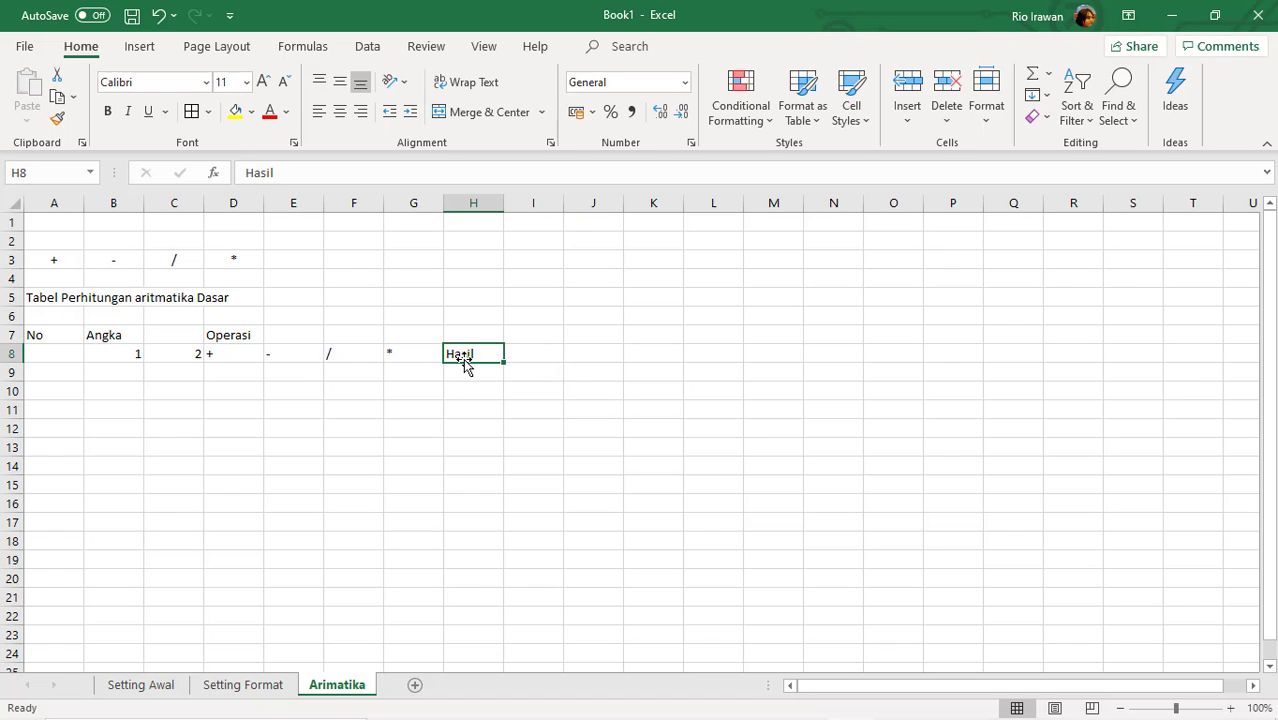
pyautogui.press('Delete')
pyautogui.write('Ha')
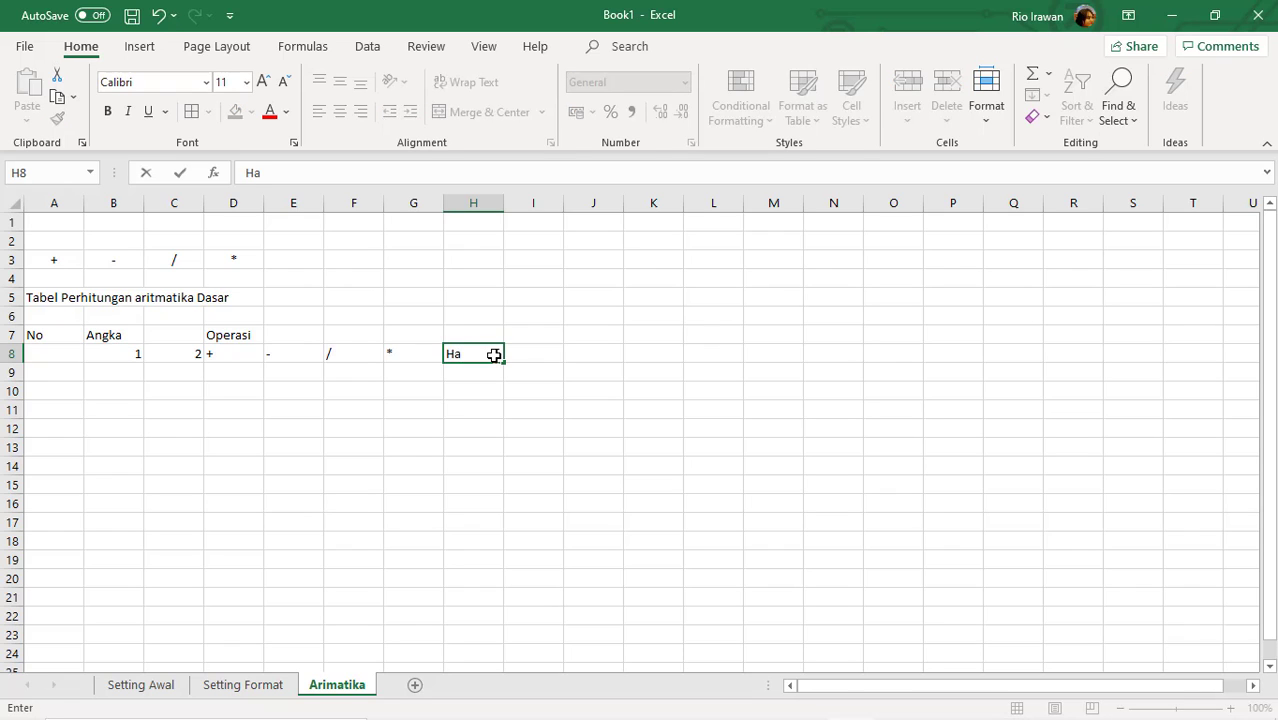
# Enter the header Hasil in cell H7, in the same row as the other column headers.
pyautogui.press('Up')
pyautogui.write('Hasil')
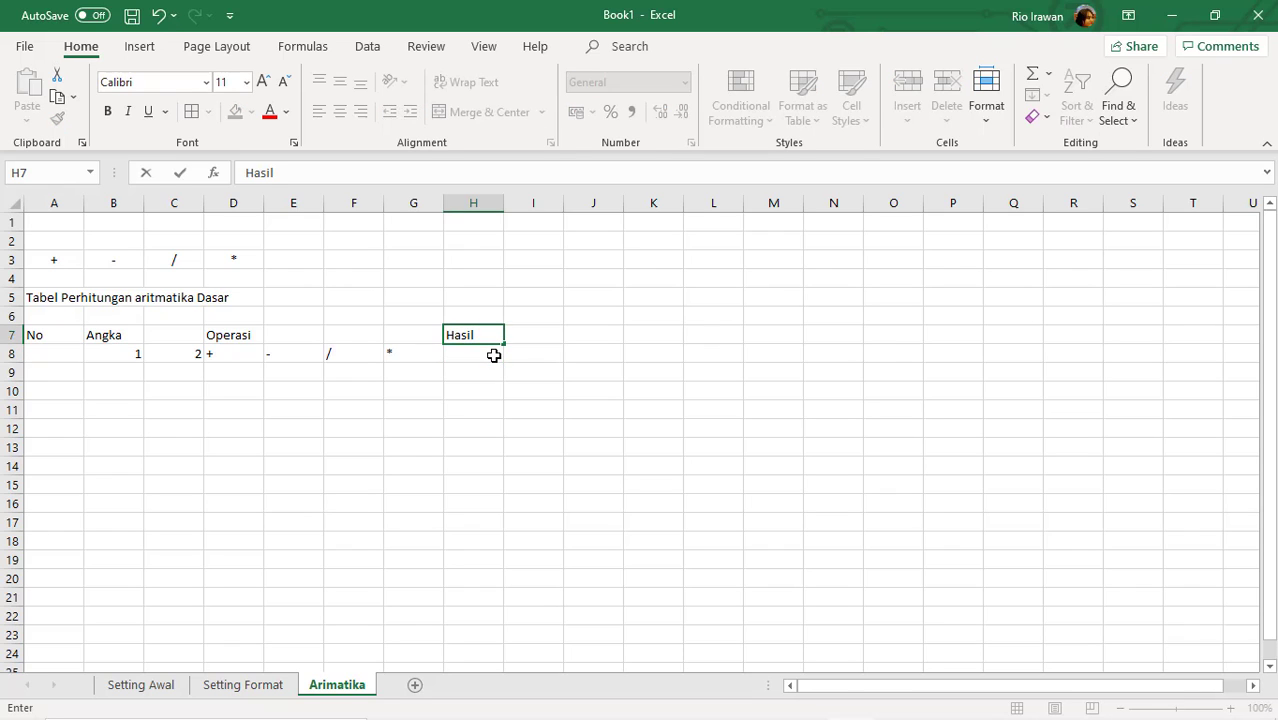
pyautogui.press('Return')
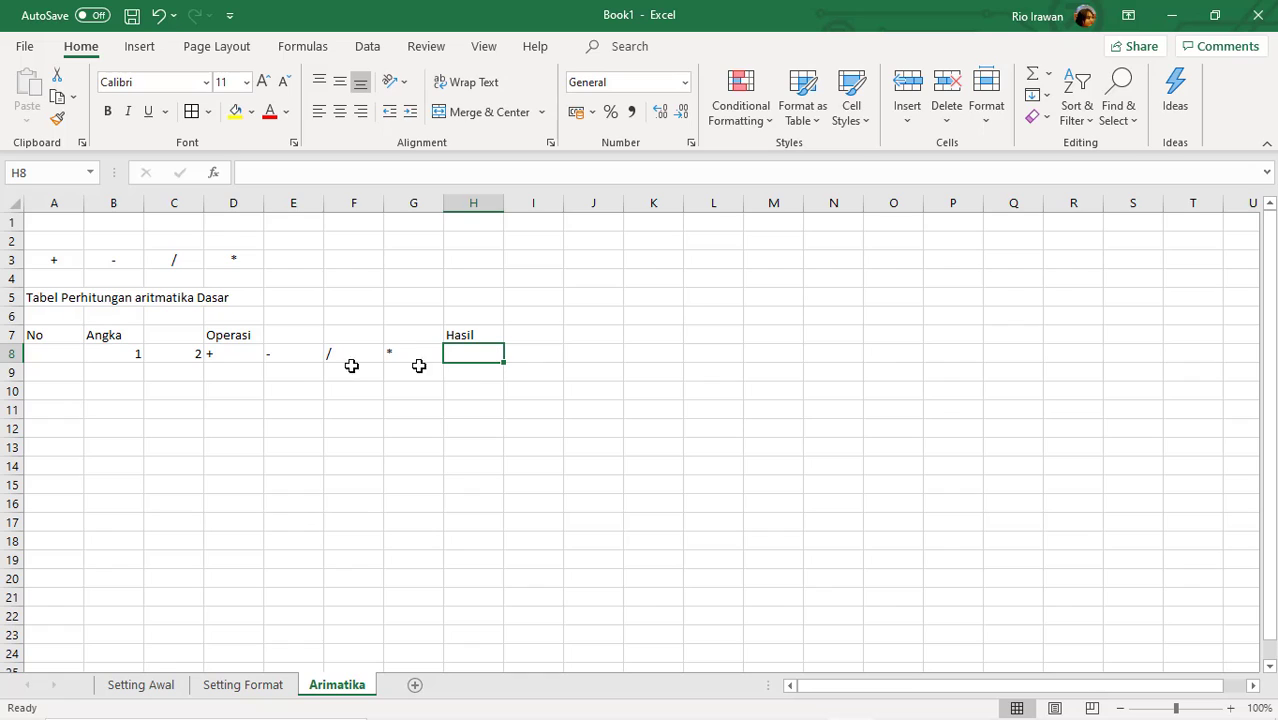
# Merge and center the header cells for No (A7:A8), Angka (B7:C7), Operasi (D7:G7) and Hasil (H7:H8).
pyautogui.moveTo(56, 338); pyautogui.dragTo(172, 333)
pyautogui.click(481, 116)
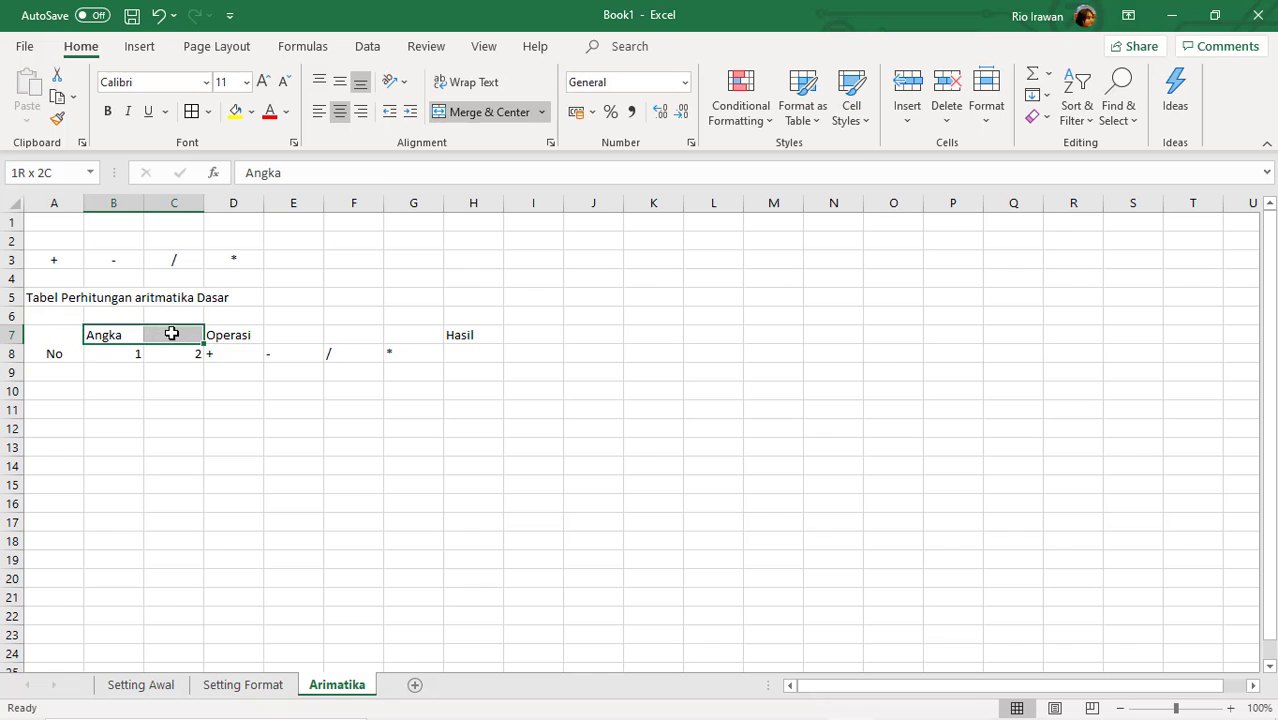
pyautogui.click(484, 113)
pyautogui.moveTo(250, 334); pyautogui.dragTo(405, 332)
pyautogui.click(490, 112)
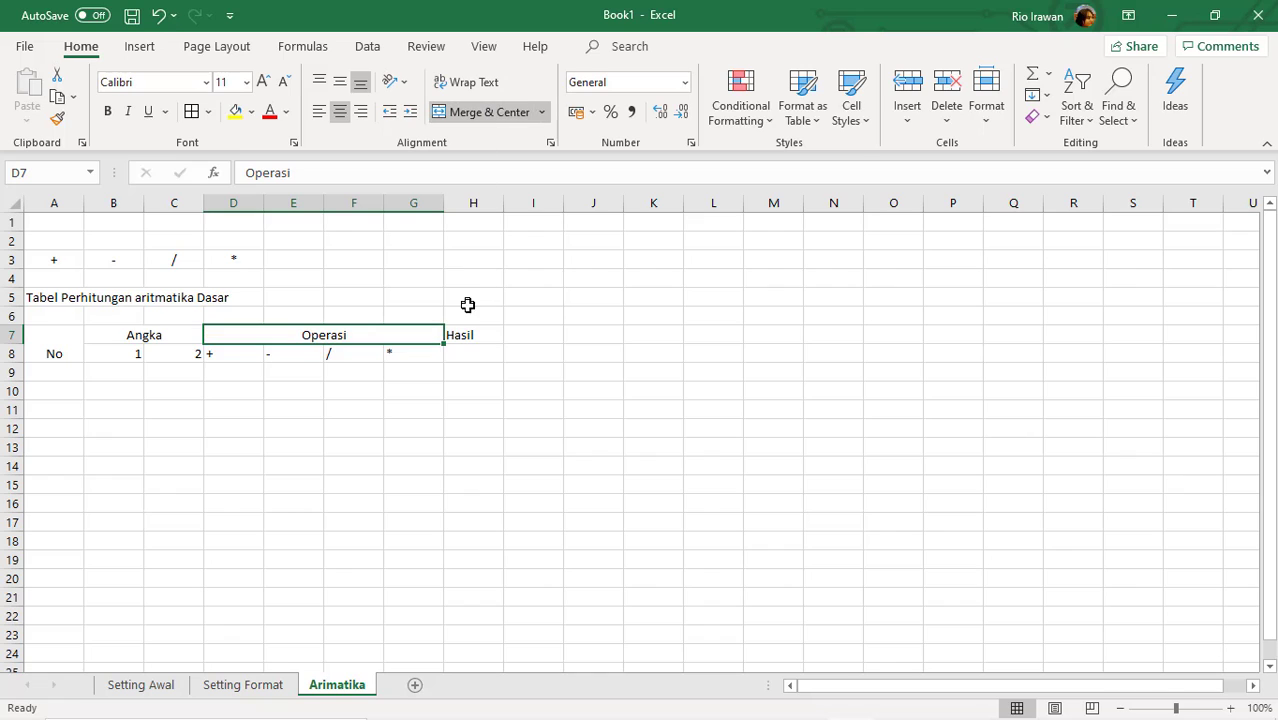
pyautogui.moveTo(485, 337); pyautogui.dragTo(482, 351)
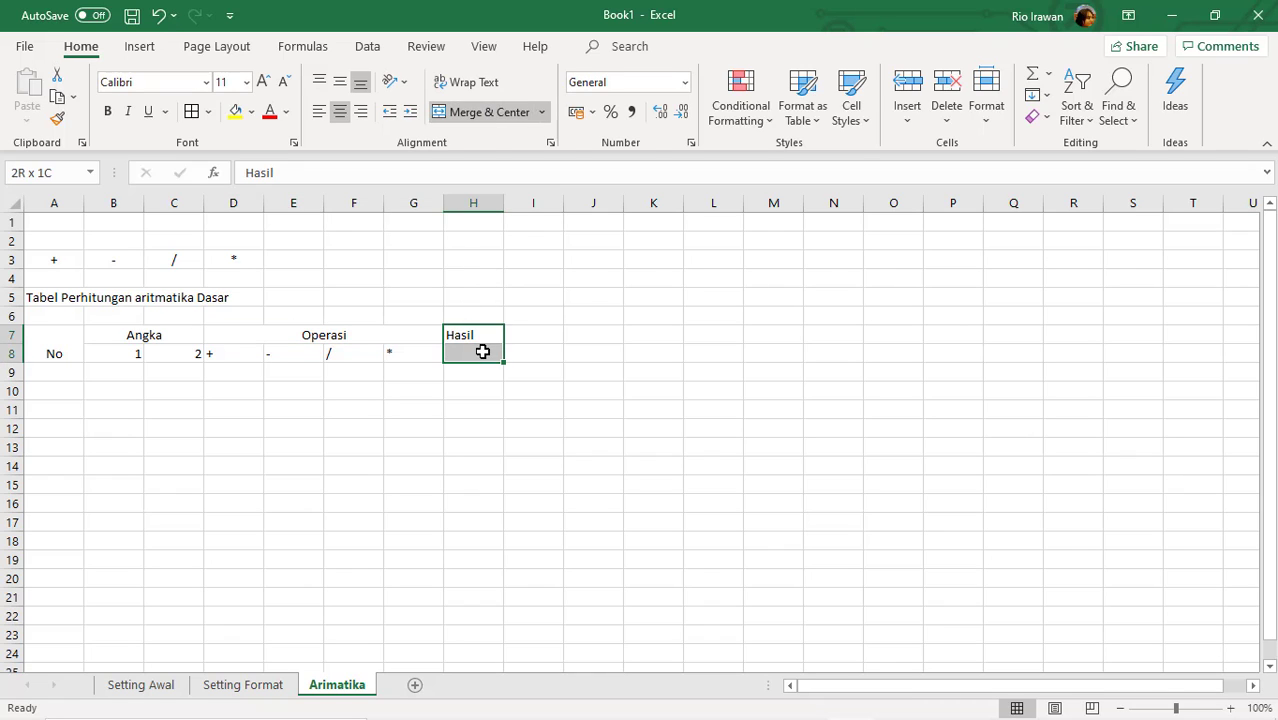
pyautogui.click(490, 112)
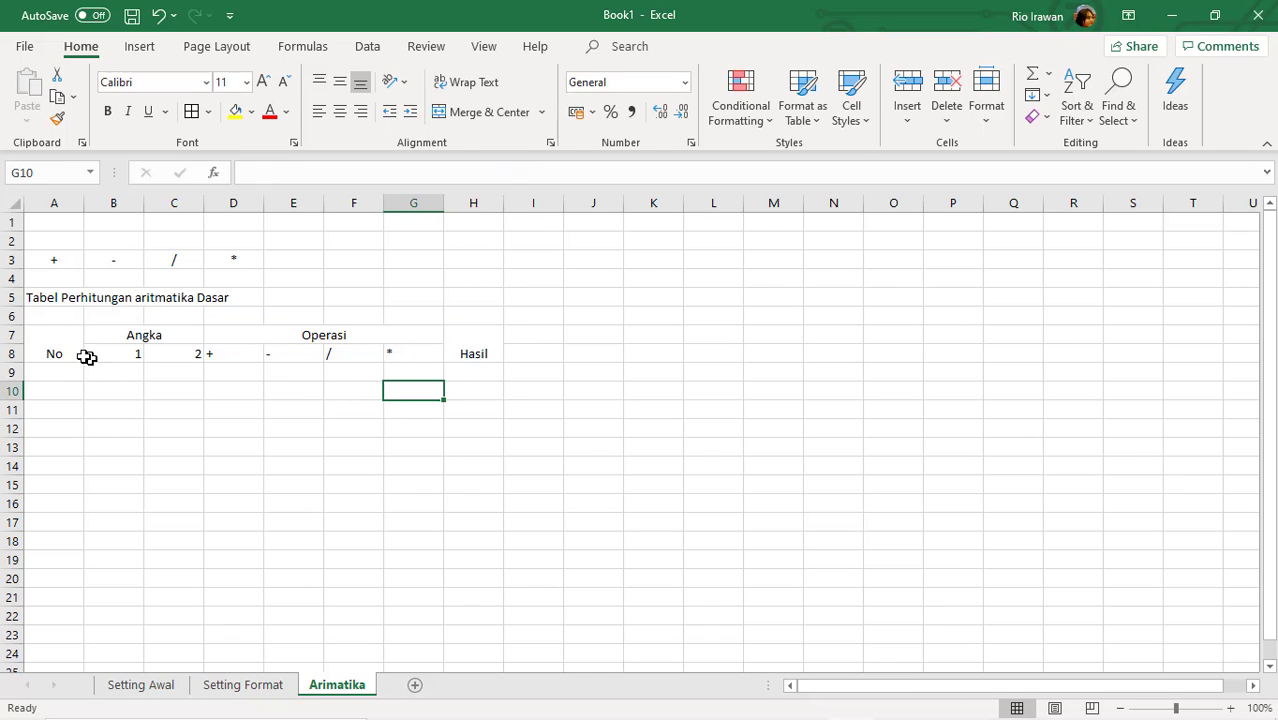
# Apply all borders to the header range A7:H8 and center its text both vertically and horizontally.
pyautogui.moveTo(58, 338); pyautogui.dragTo(453, 340)
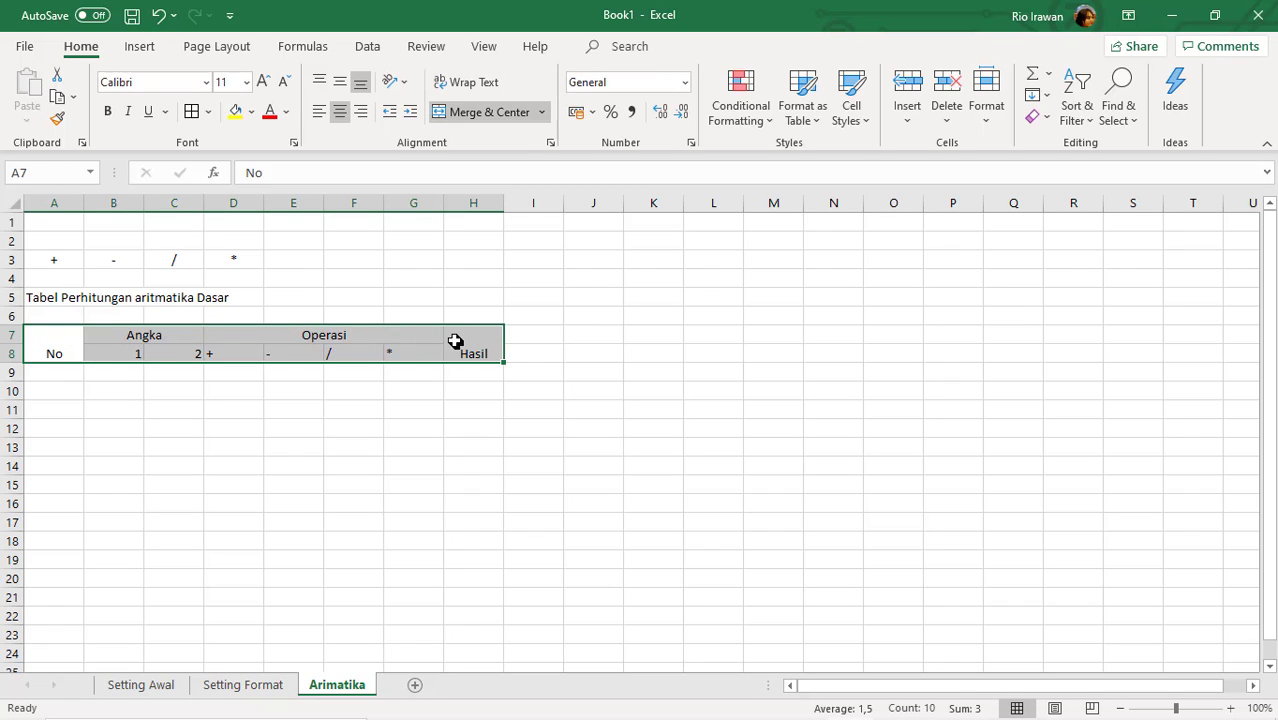
pyautogui.click(191, 111)
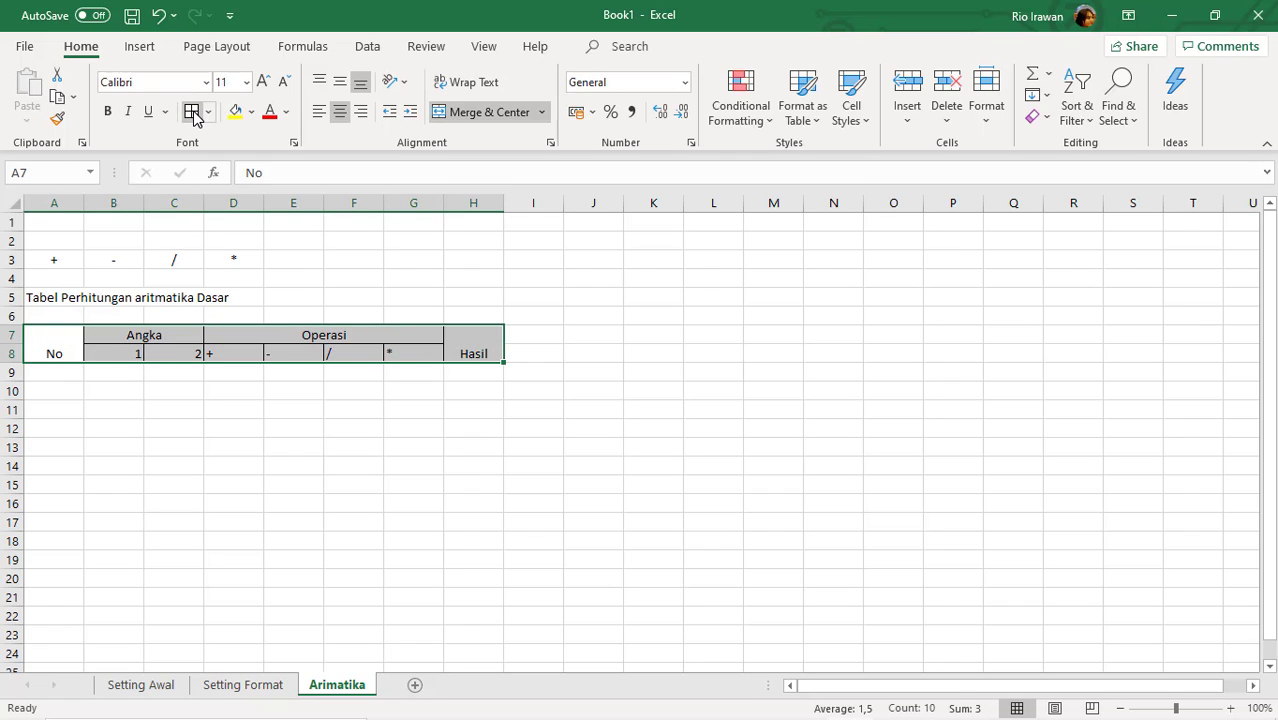
pyautogui.click(341, 86)
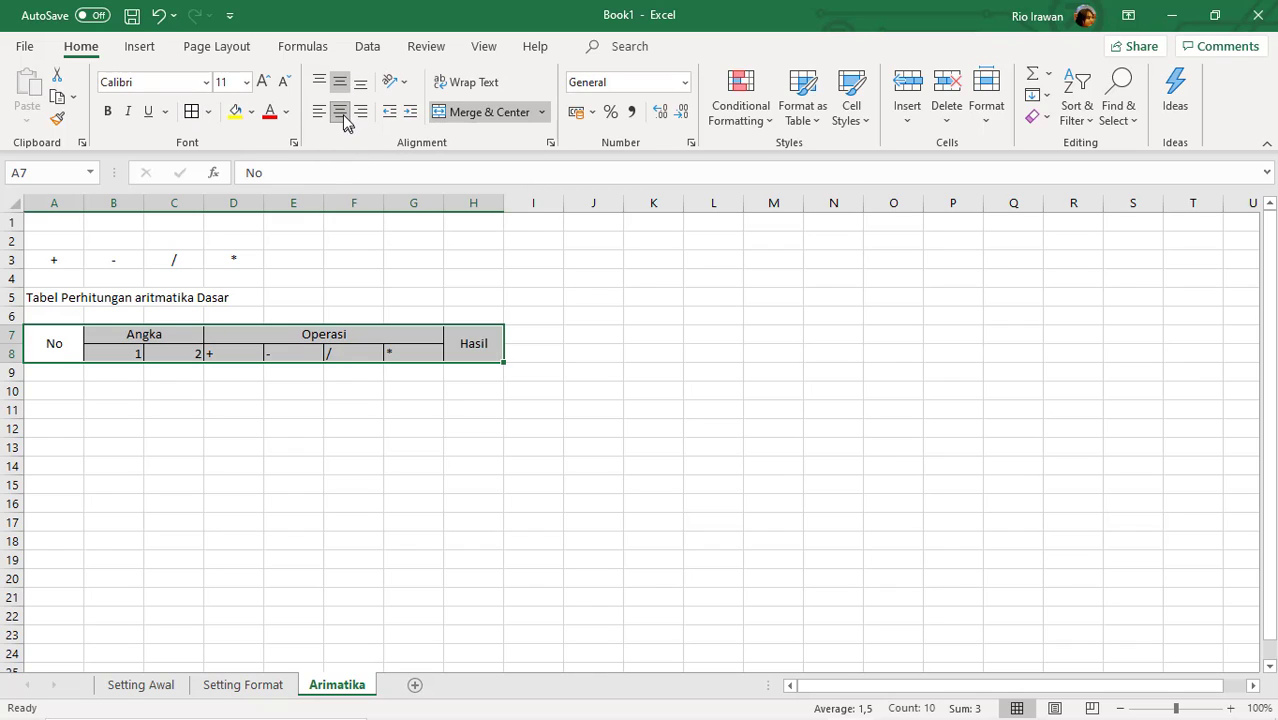
pyautogui.click(341, 114)
pyautogui.click(342, 114)
pyautogui.click(484, 446)
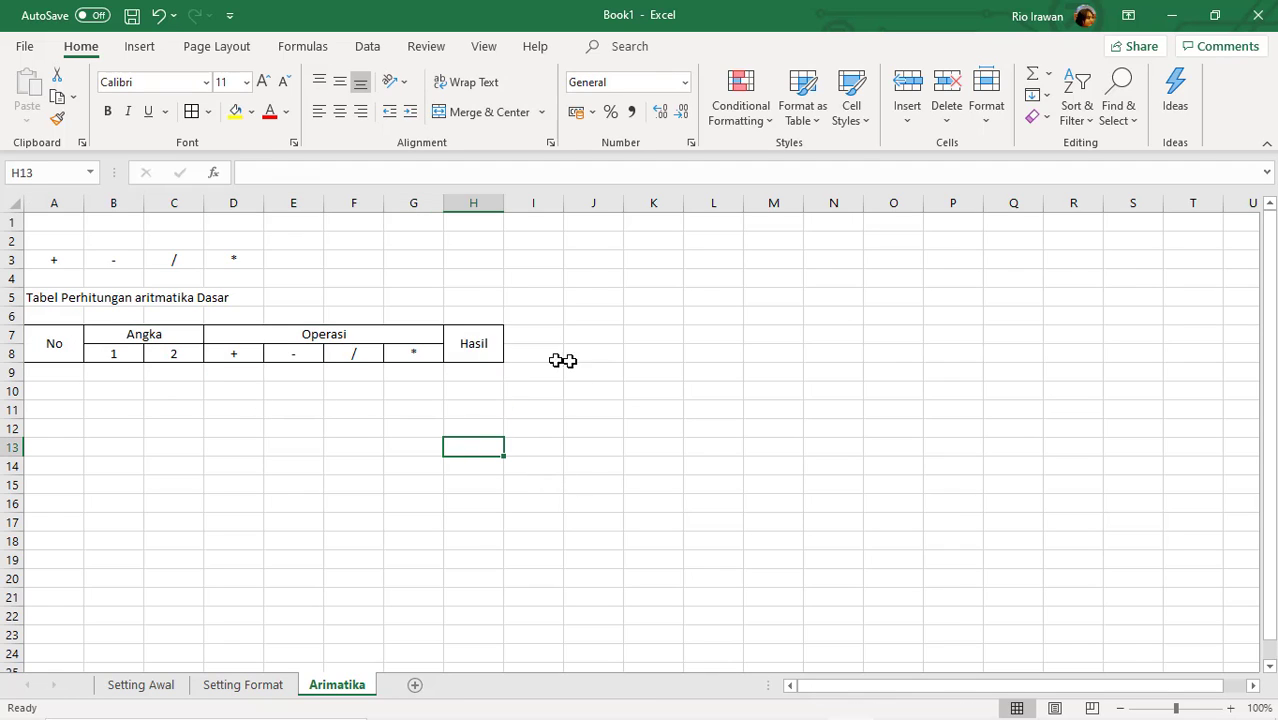
# Number the table rows 1 to 5 in cells A9 through A13 under the No header.
pyautogui.click(49, 371)
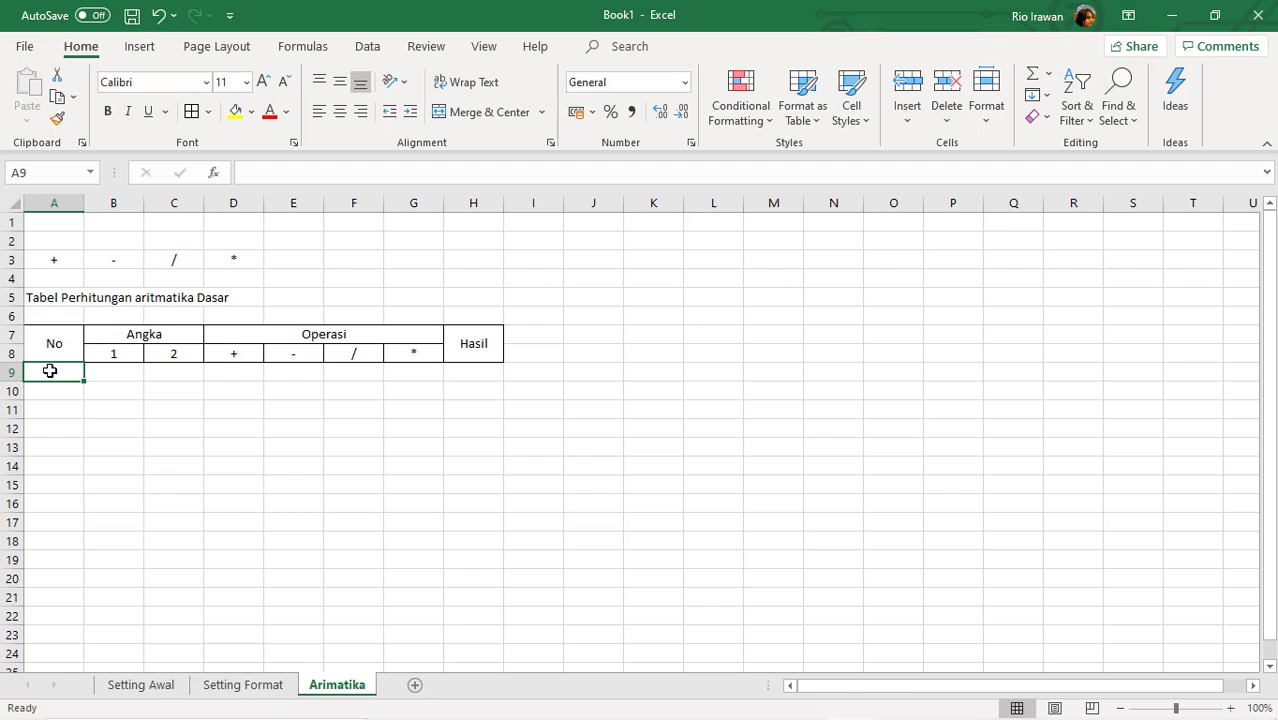
pyautogui.write('1')
pyautogui.press('Return')
pyautogui.write('2')
pyautogui.press('Return')
pyautogui.write('3')
pyautogui.press('Return')
pyautogui.write('4')
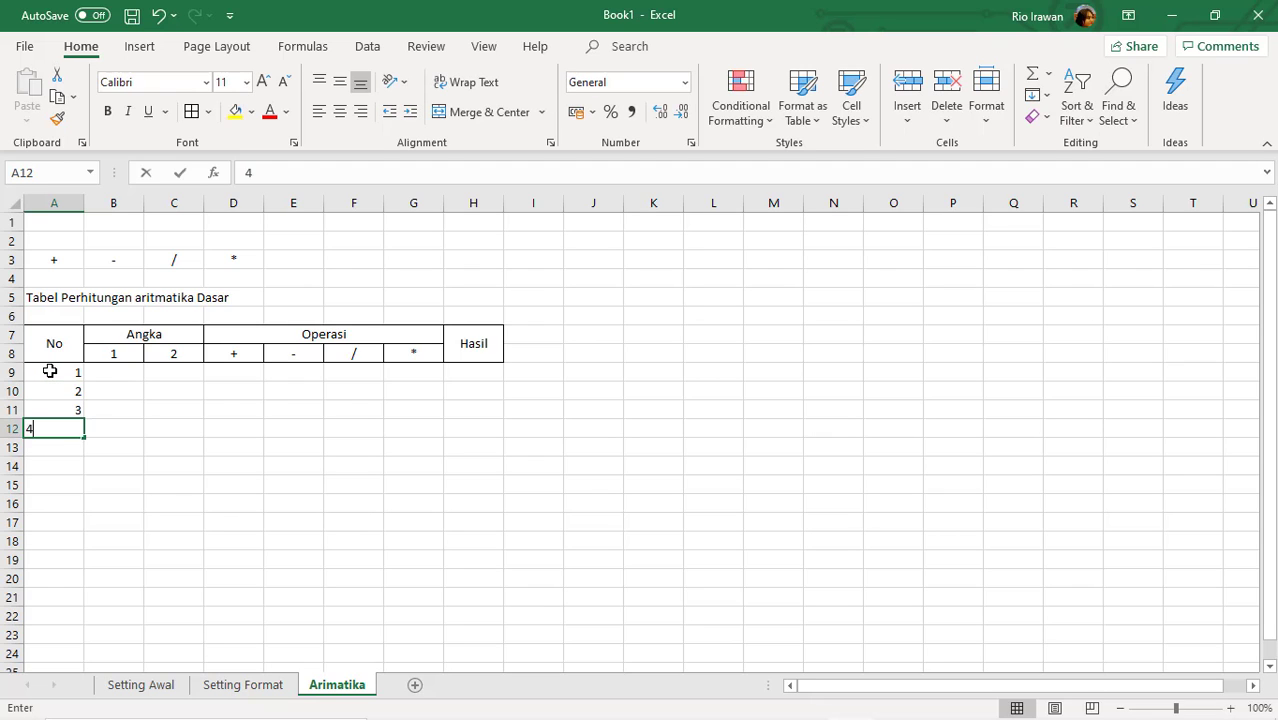
pyautogui.press('Return')
pyautogui.write('5')
pyautogui.press('Up')
# Apply all borders to the table body A9:H13 and center its contents horizontally.
pyautogui.moveTo(49, 371)
pyautogui.mouseDown()
pyautogui.moveTo(374, 459)
pyautogui.moveTo(496, 446)
pyautogui.mouseUp()
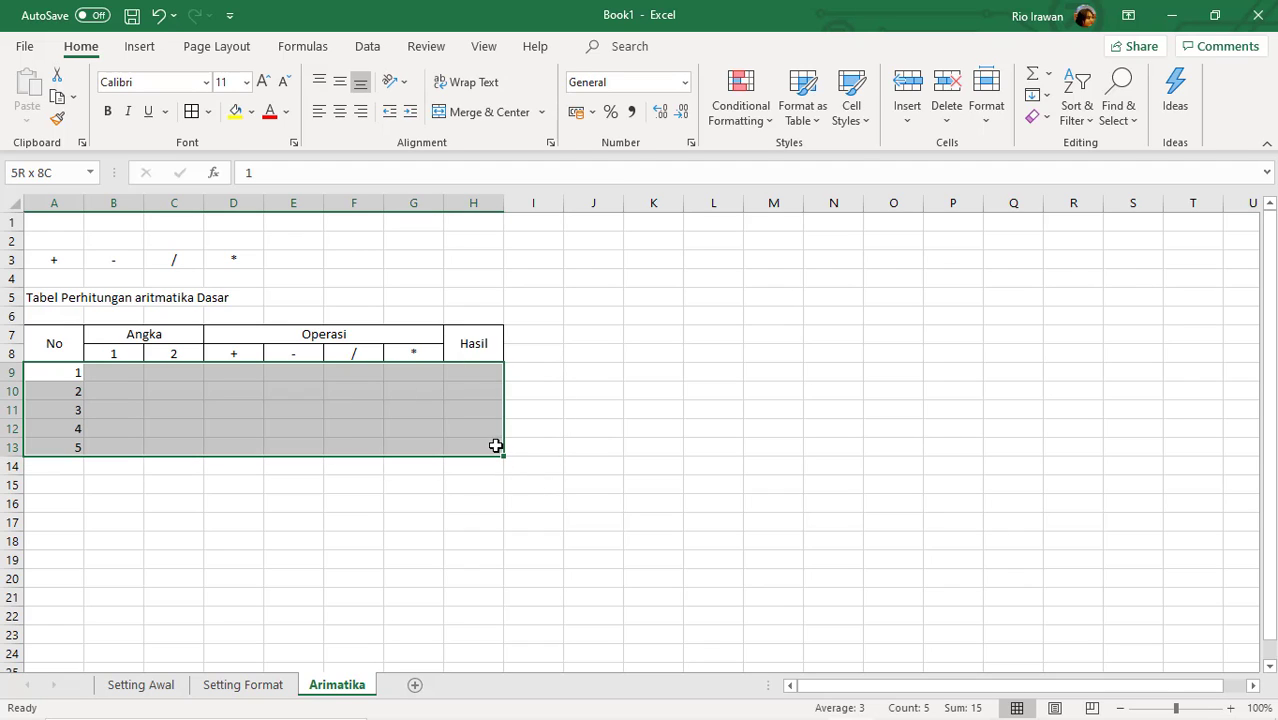
pyautogui.click(191, 111)
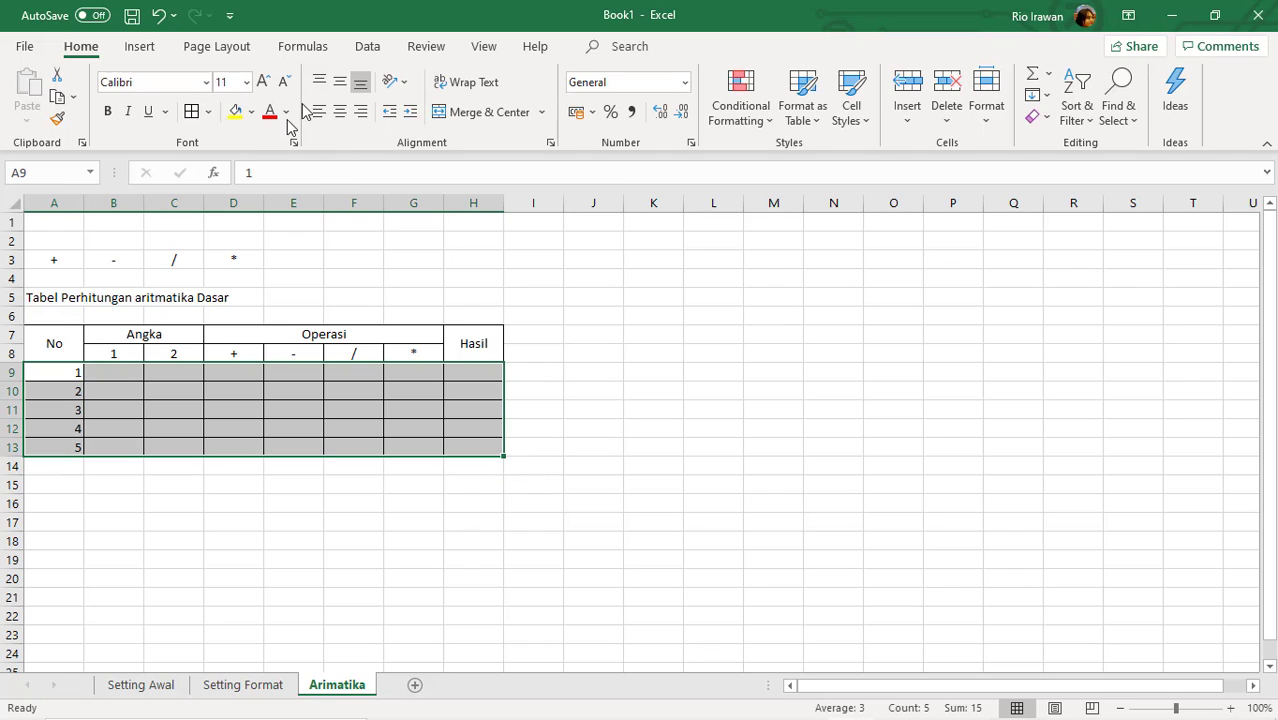
pyautogui.click(340, 111)
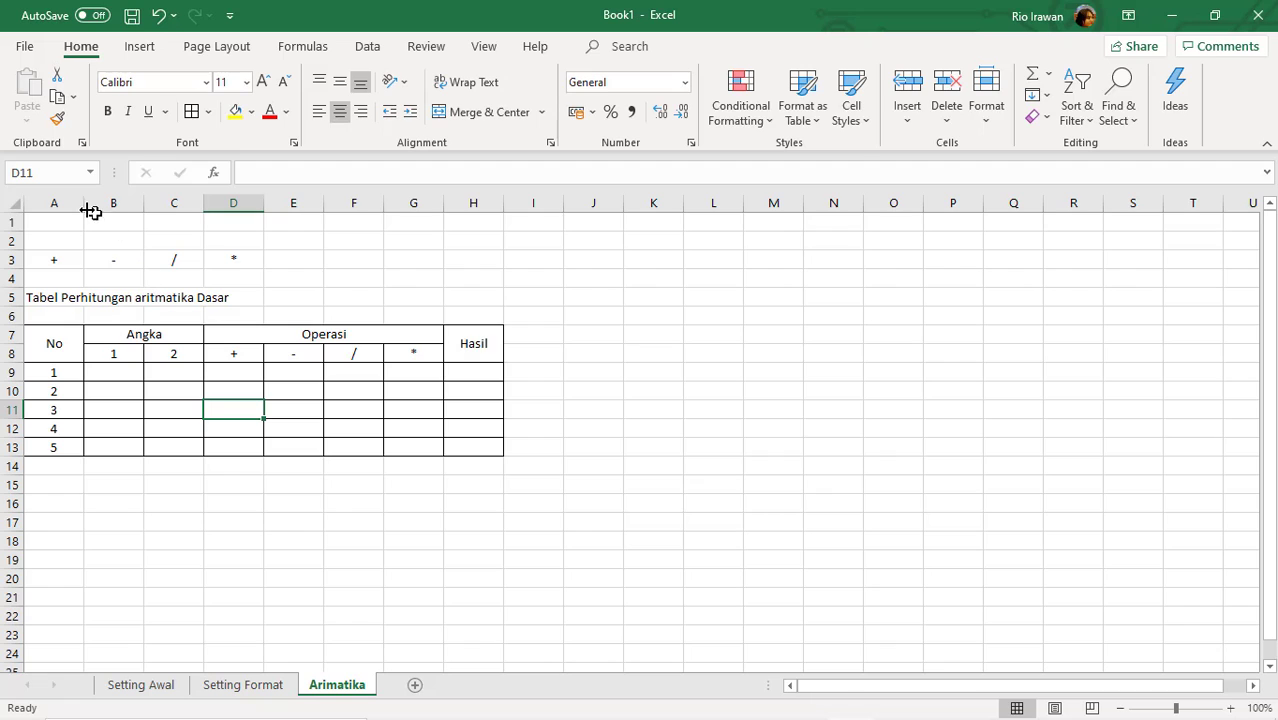
# Narrow column A, which holds the row numbers.
pyautogui.moveTo(86, 208); pyautogui.dragTo(66, 211)
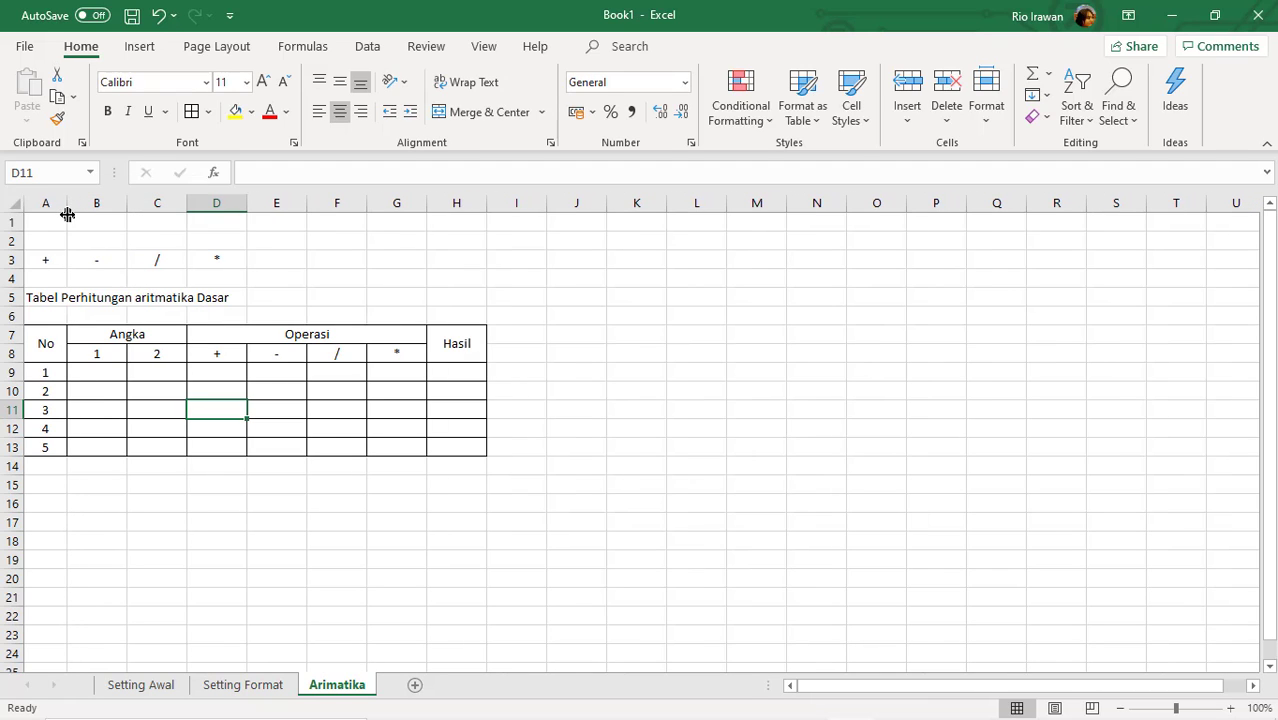
pyautogui.click(379, 408)
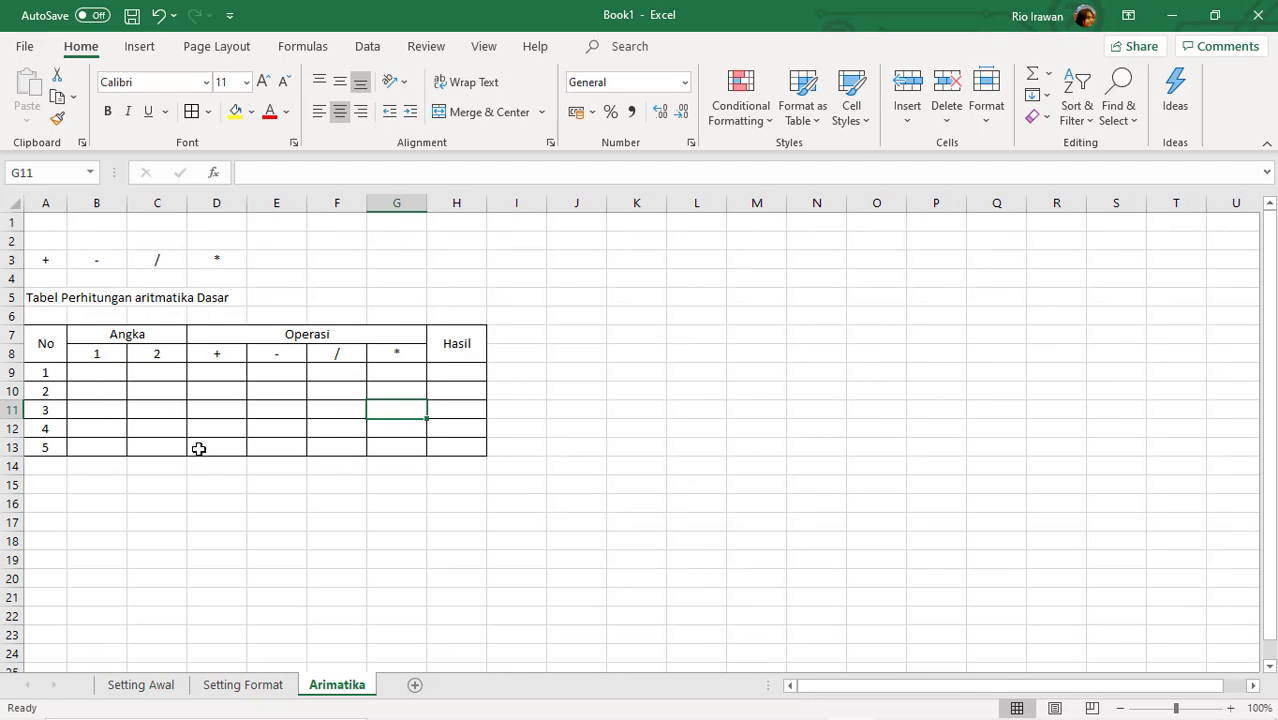
# Enter 23 in B9 and 45 in C9 as the two numbers of the first table row.
pyautogui.keyDown('ctrl'); pyautogui.scroll(3, 199, 449); pyautogui.keyUp('ctrl')
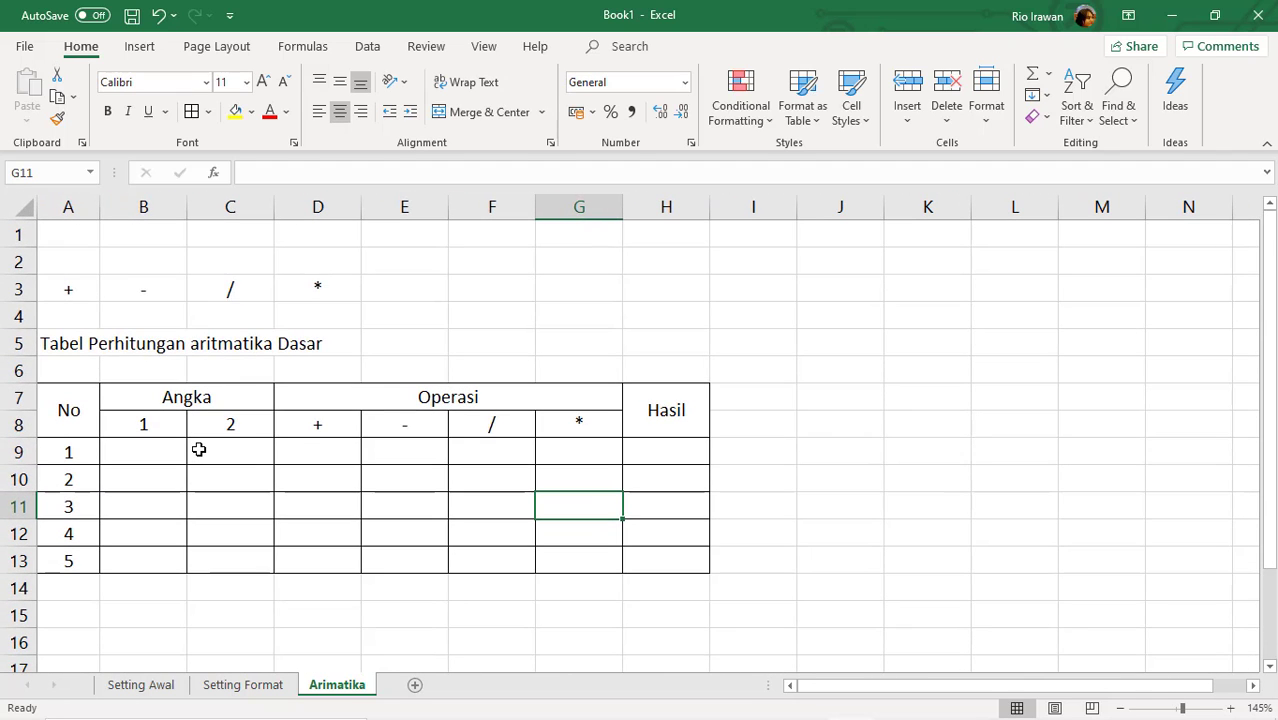
pyautogui.scroll(-1, 199, 449)
pyautogui.scroll(1, 191, 441)
pyautogui.keyDown('ctrl'); pyautogui.scroll(1, 191, 441); pyautogui.keyUp('ctrl')
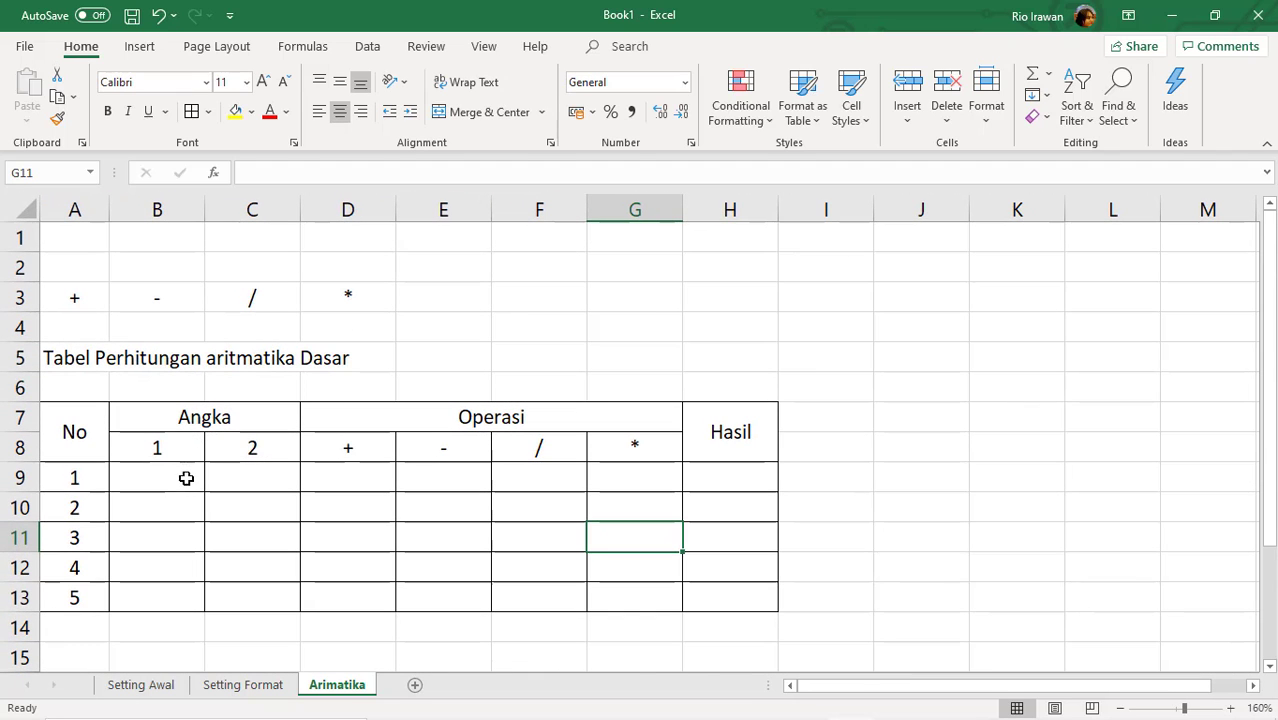
pyautogui.click(187, 478)
pyautogui.scroll(-1, 188, 477)
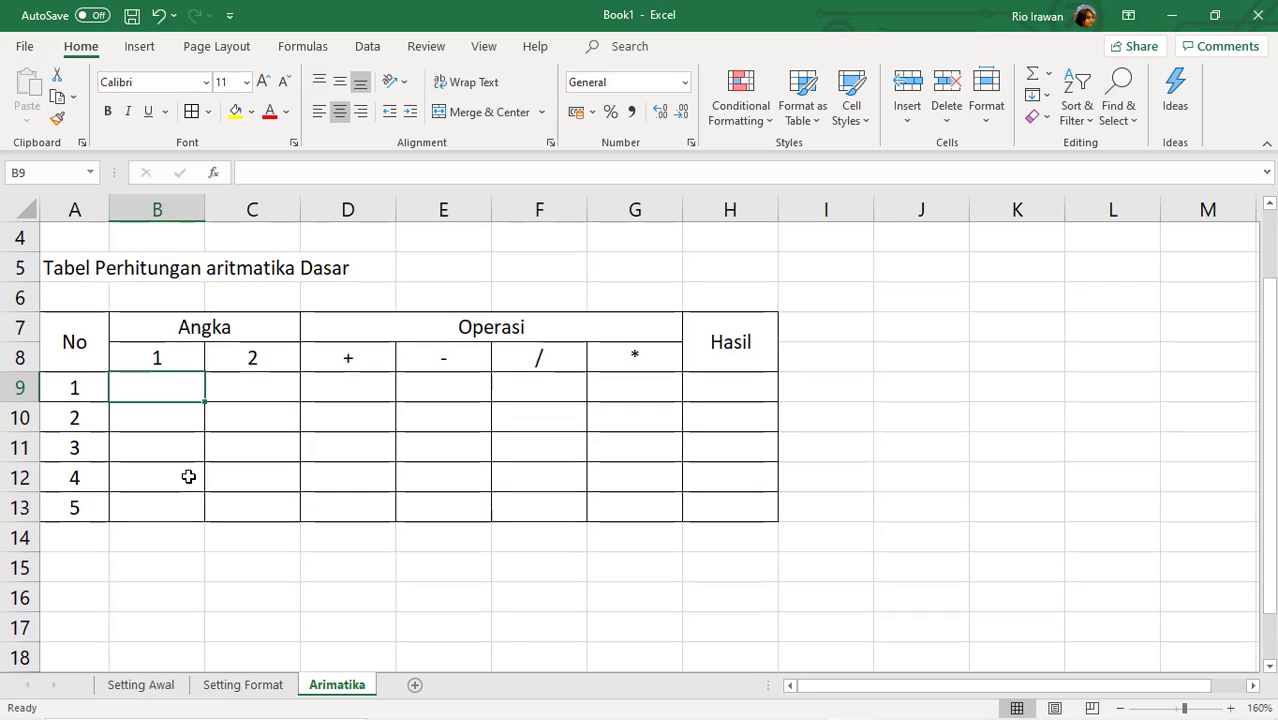
pyautogui.write('23')
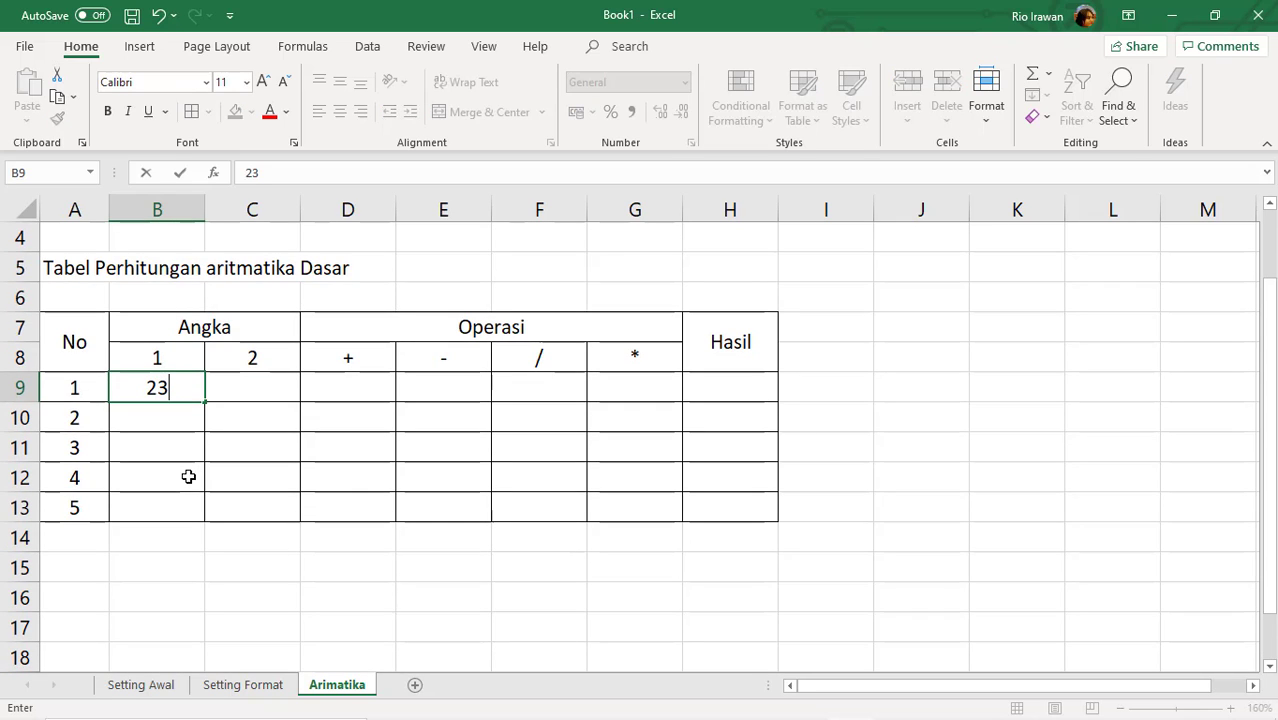
pyautogui.press('Tab')
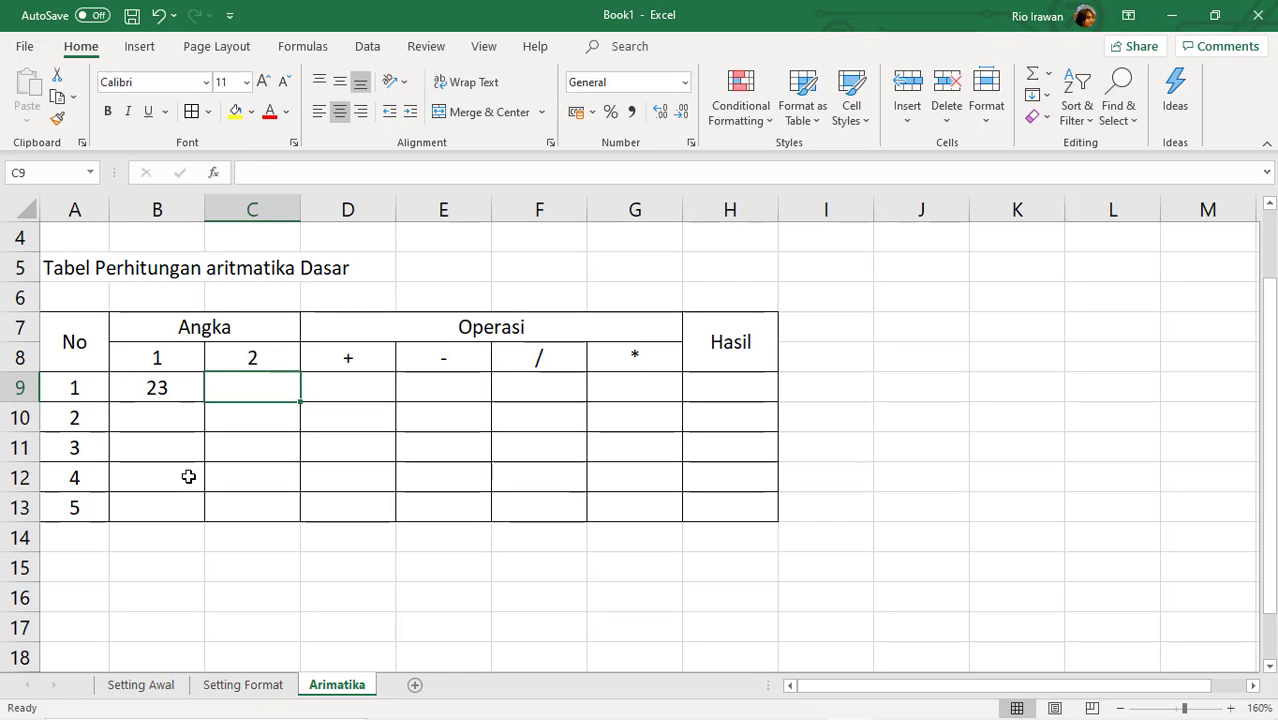
pyautogui.write('45')
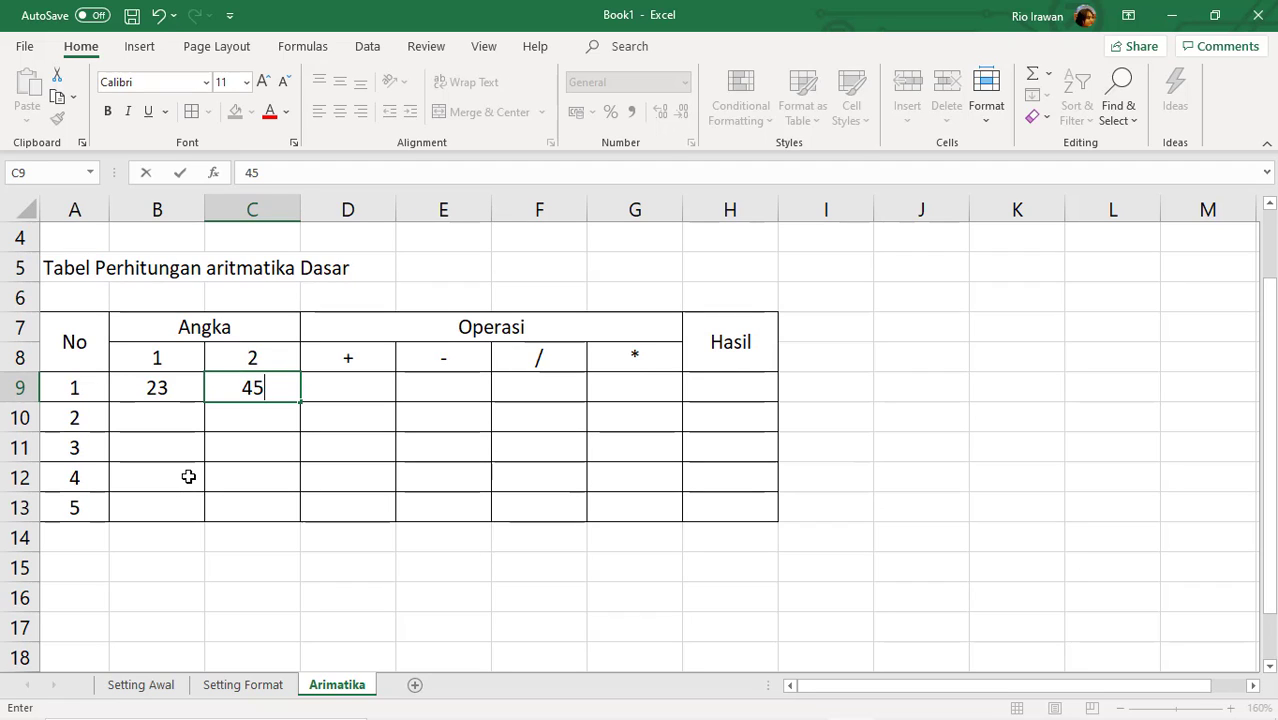
pyautogui.press('Return')
pyautogui.press('Up')
pyautogui.press('Right')
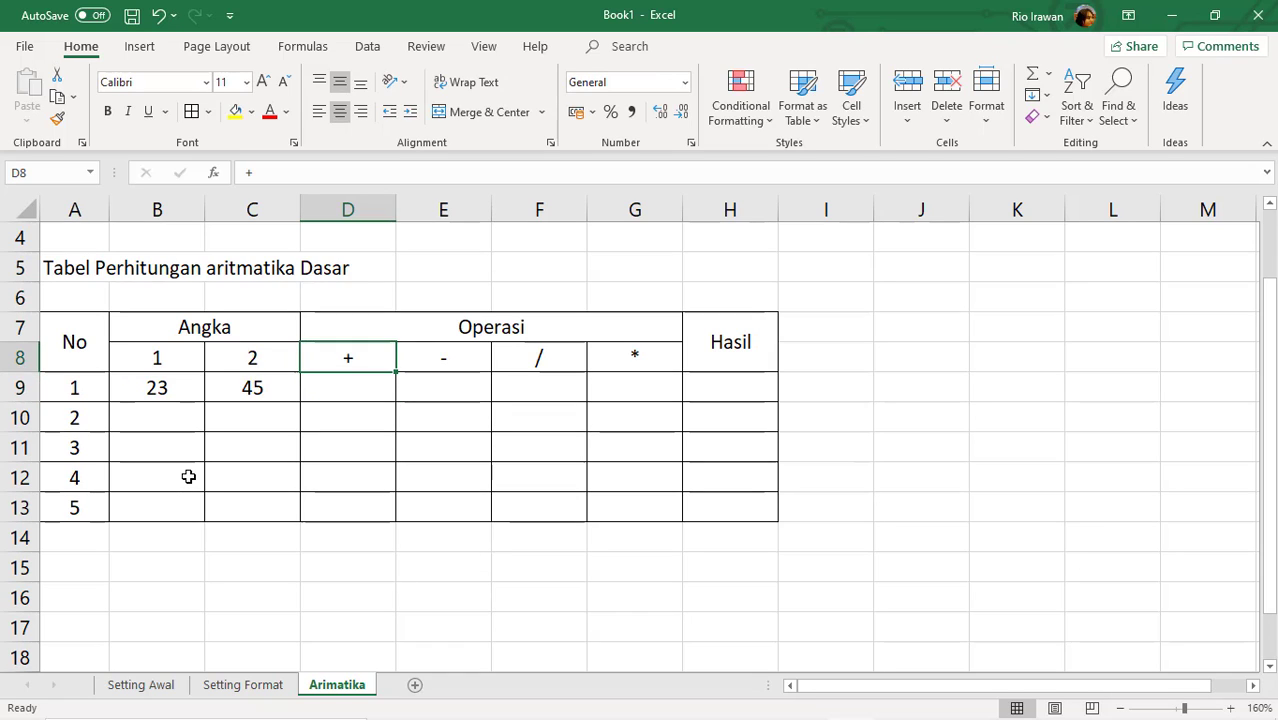
pyautogui.press('Left')
pyautogui.press('Left')
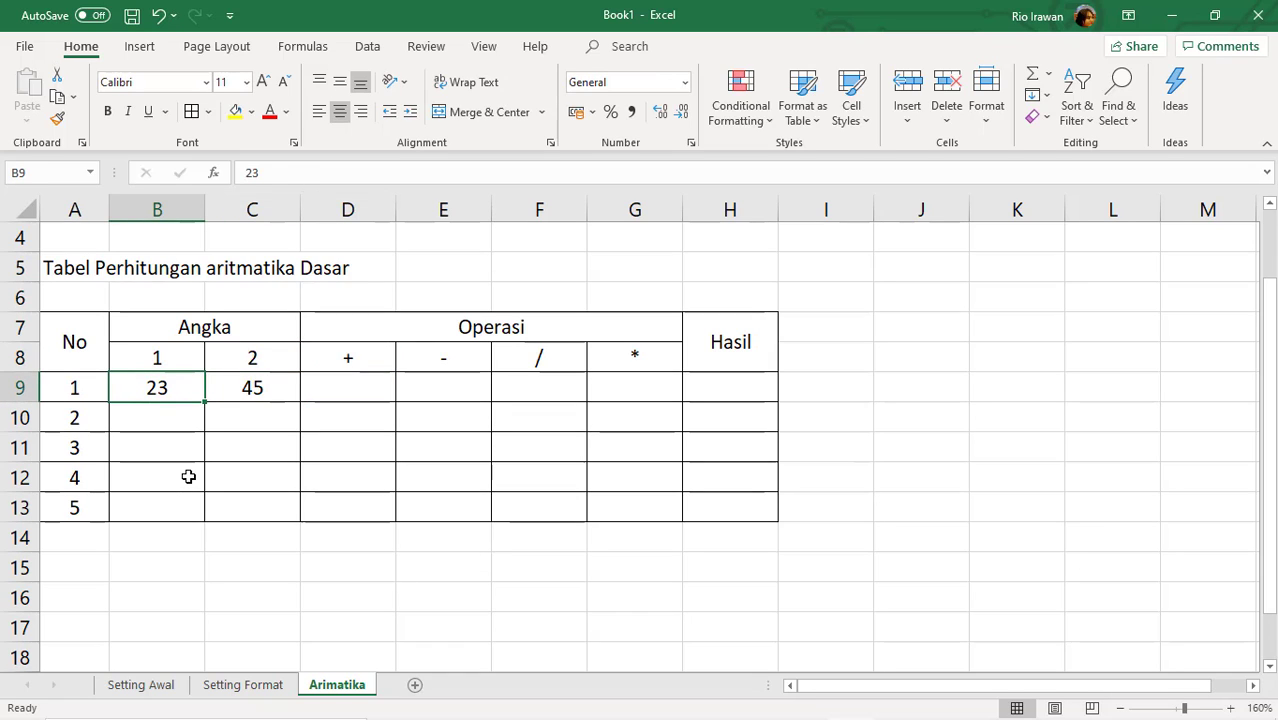
pyautogui.press('Right')
pyautogui.press('Right')
pyautogui.press('Right')
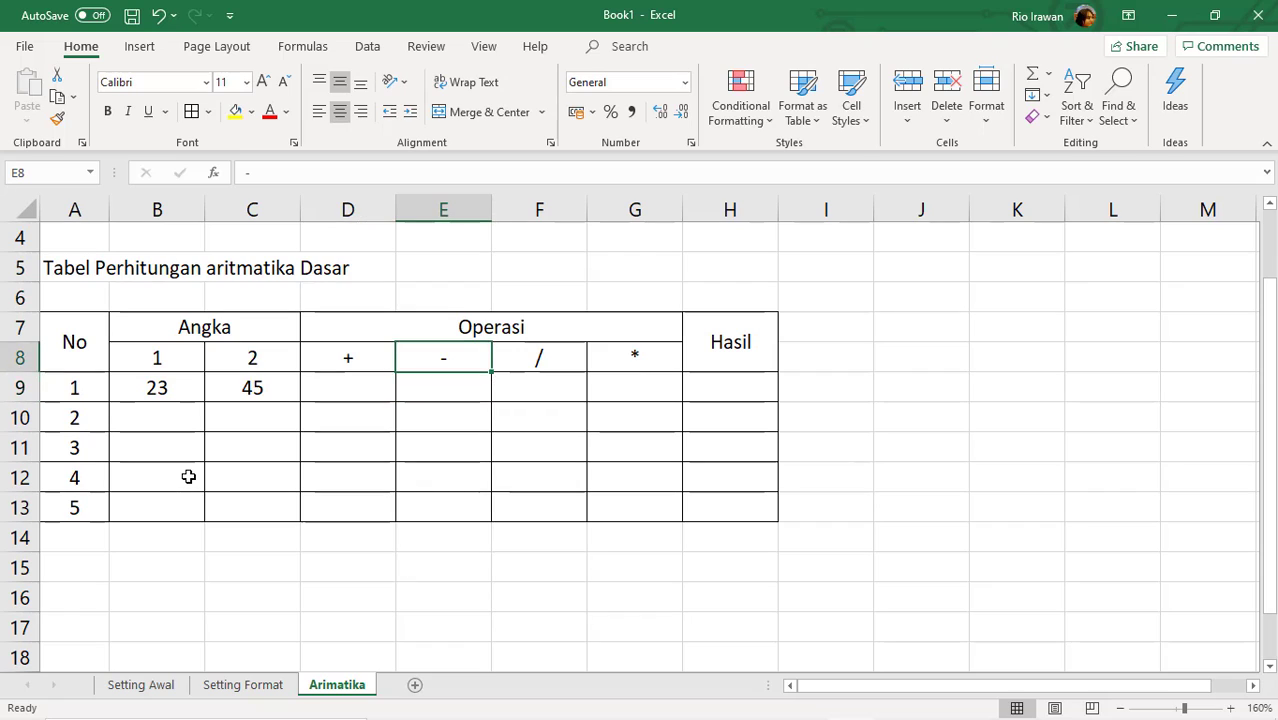
pyautogui.press('Left')
pyautogui.press('Left')
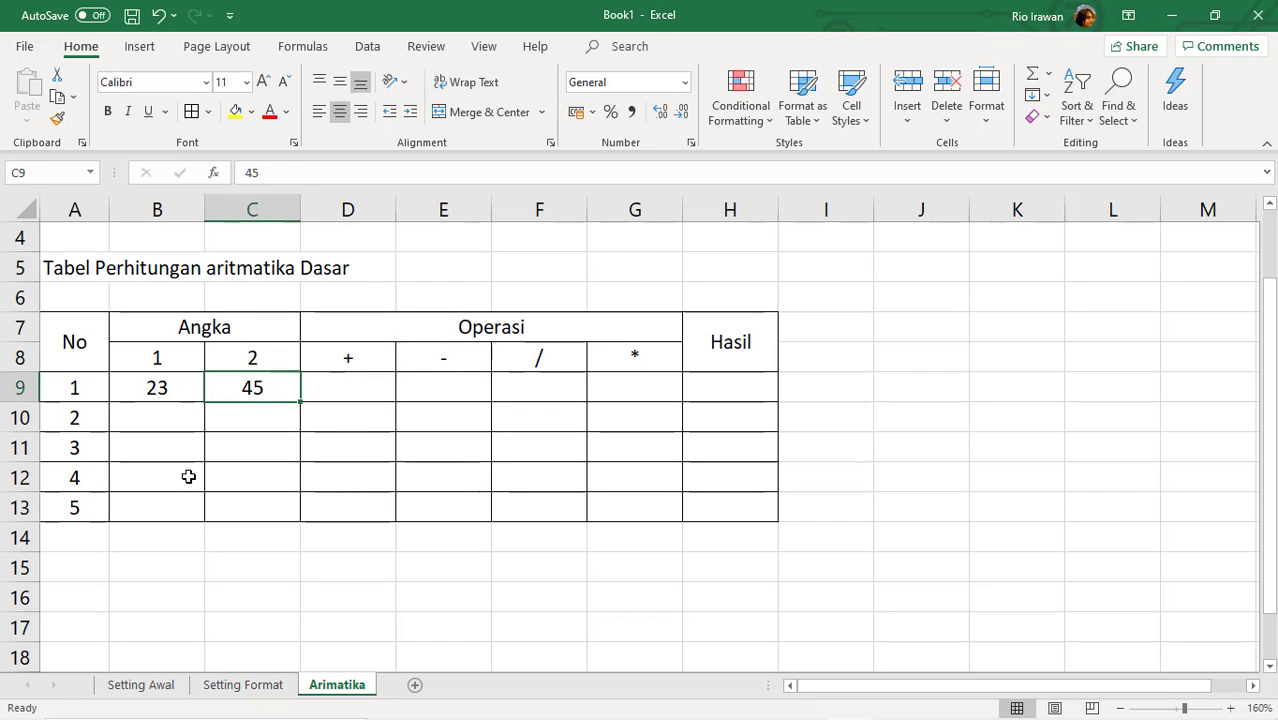
pyautogui.press('Left')
pyautogui.press('Right')
pyautogui.press('Right')
pyautogui.press('Right')
pyautogui.press('Right')
pyautogui.press('Up')
pyautogui.press('Down')
pyautogui.press('Left')
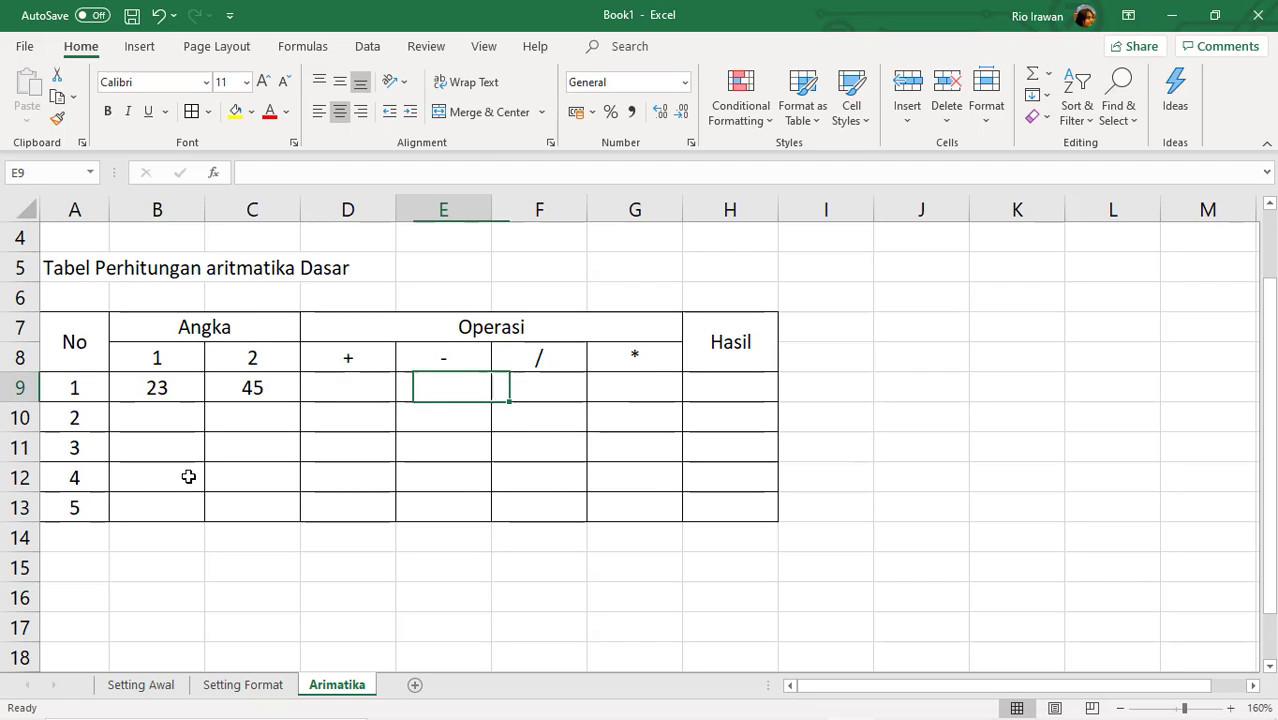
pyautogui.press('Left')
pyautogui.press('Left')
pyautogui.press('Left')
pyautogui.press('Right')
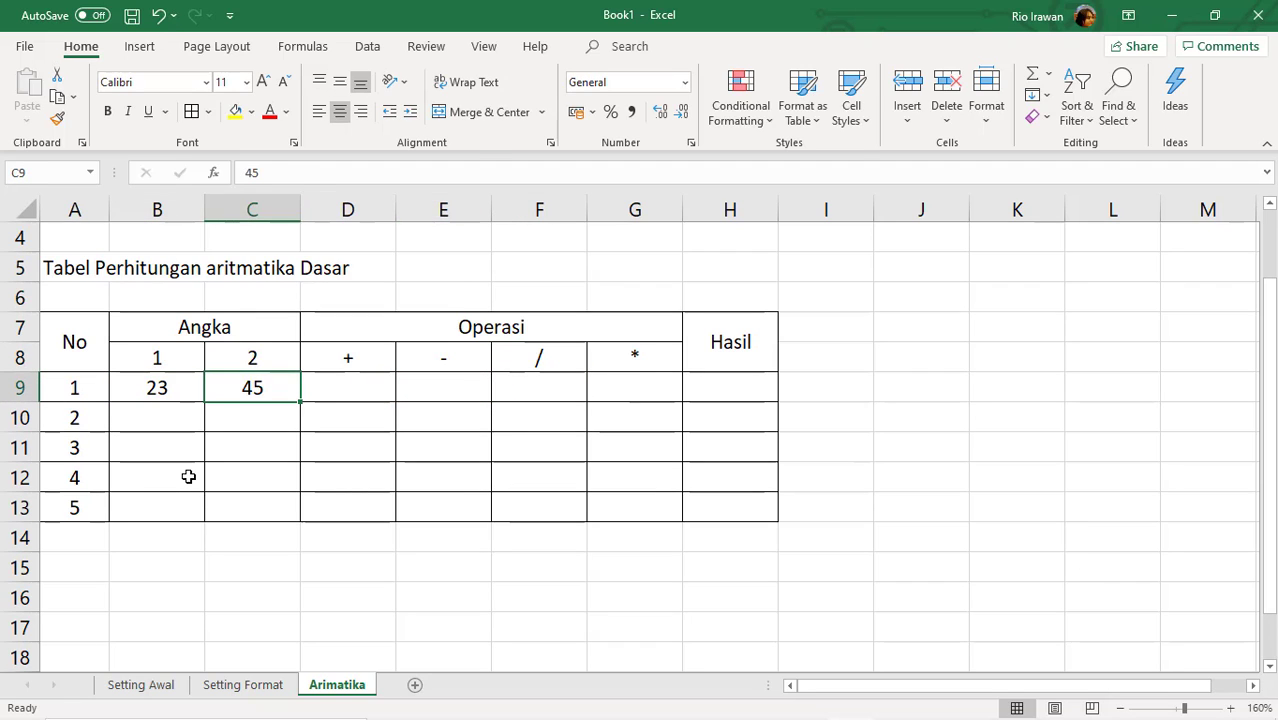
pyautogui.press('Right')
pyautogui.press('Right')
pyautogui.press('Right')
pyautogui.press('Right')
pyautogui.press('Right')
pyautogui.press('Left')
pyautogui.press('Left')
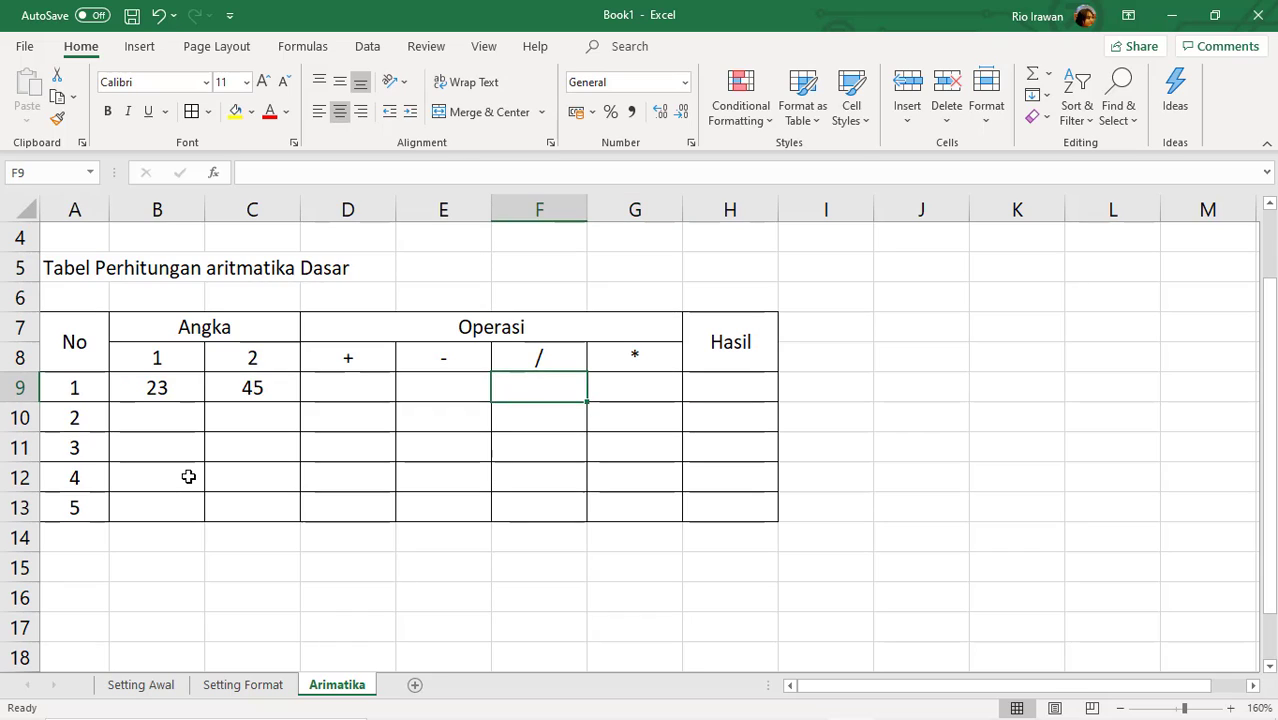
pyautogui.press('Left')
pyautogui.press('Left')
pyautogui.press('Left')
pyautogui.press('Left')
pyautogui.press('Right')
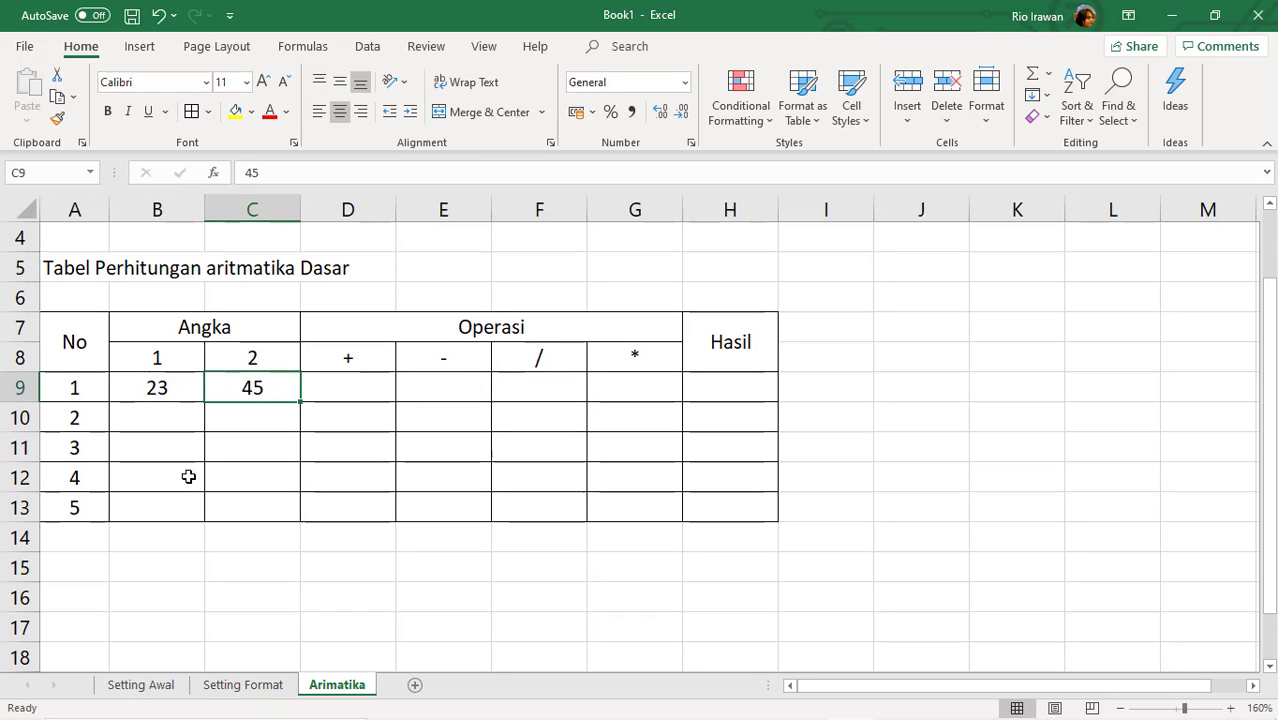
pyautogui.press('Right')
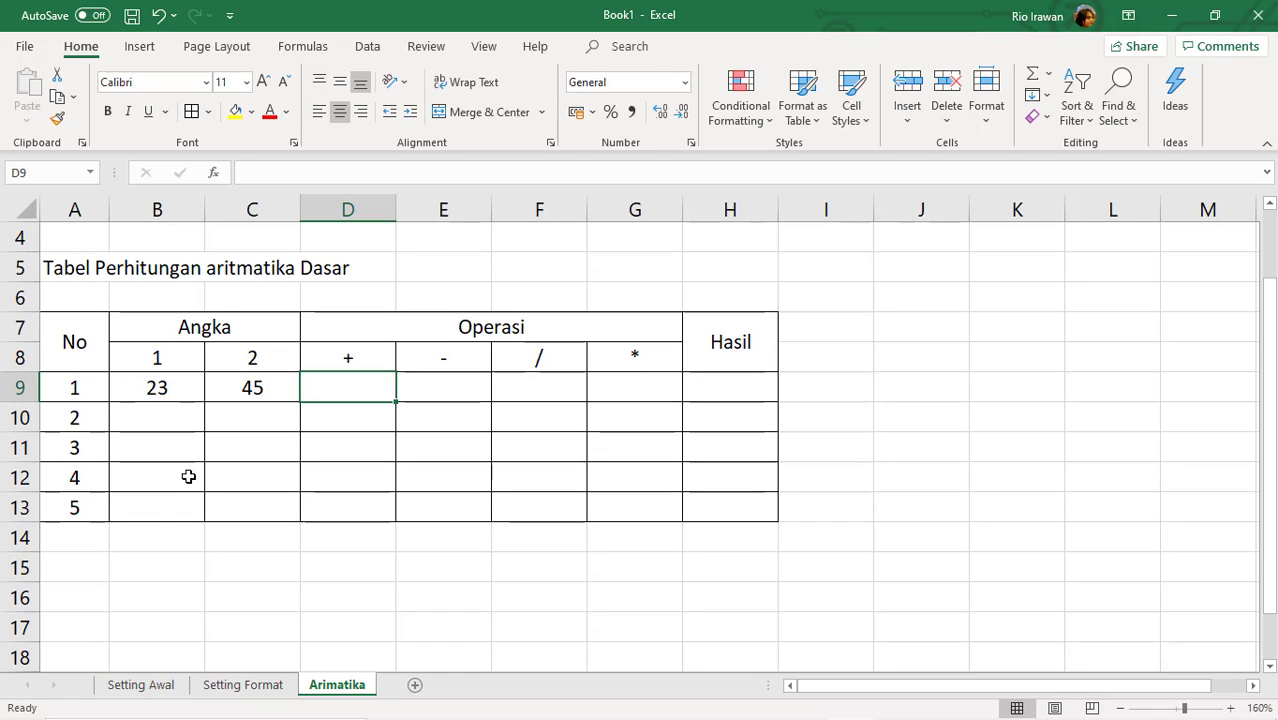
# Enter the formula =B9+C9 in D9 to add the first row's two numbers.
pyautogui.click(453, 399)
pyautogui.click(345, 394)
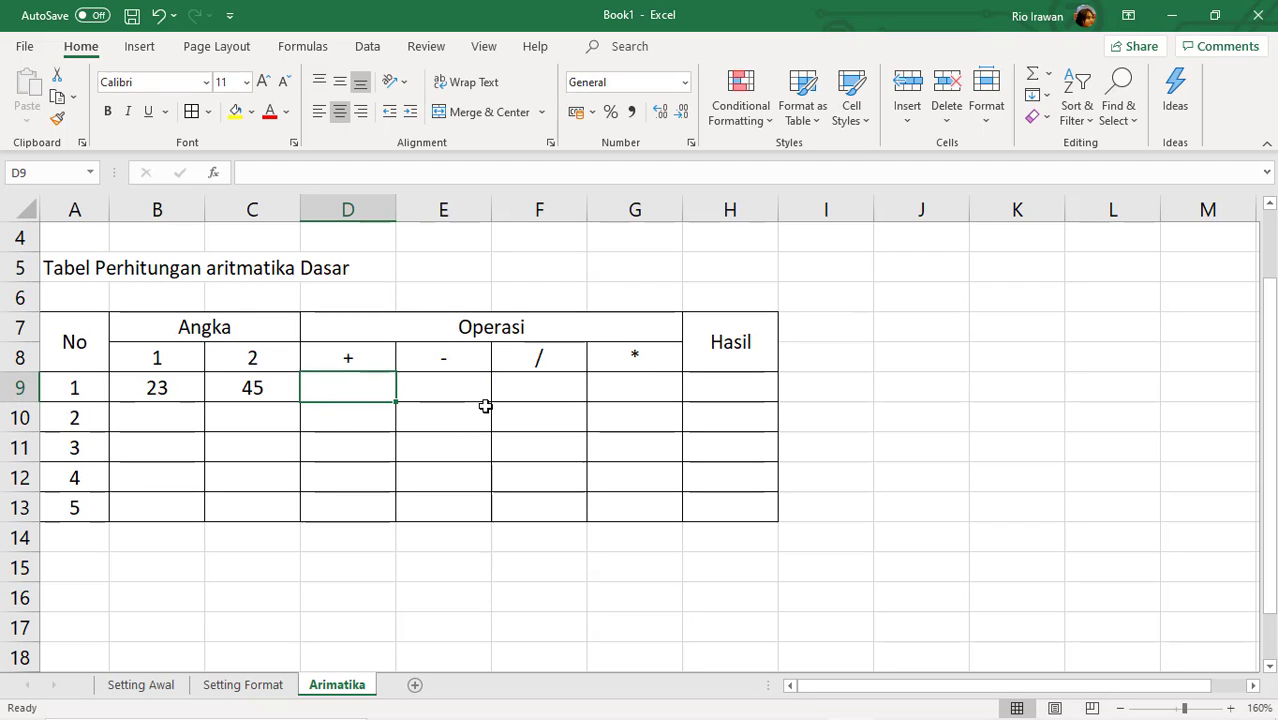
pyautogui.write('=')
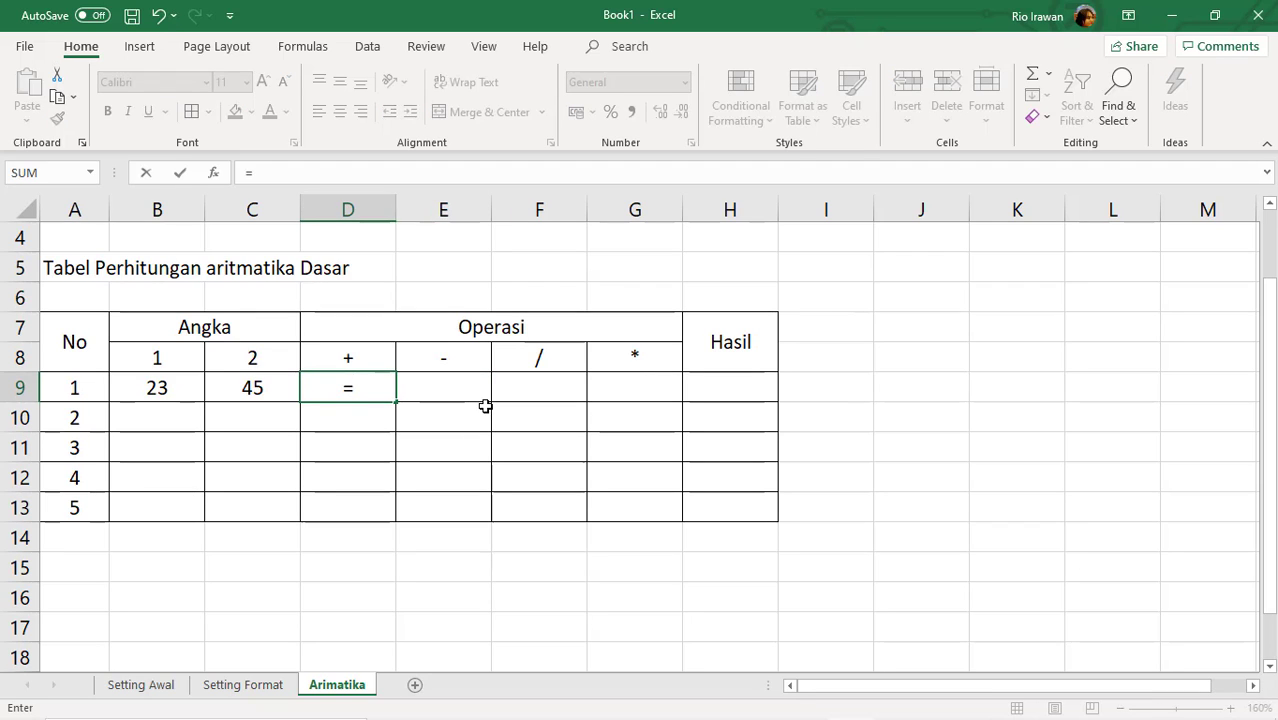
pyautogui.click(180, 388)
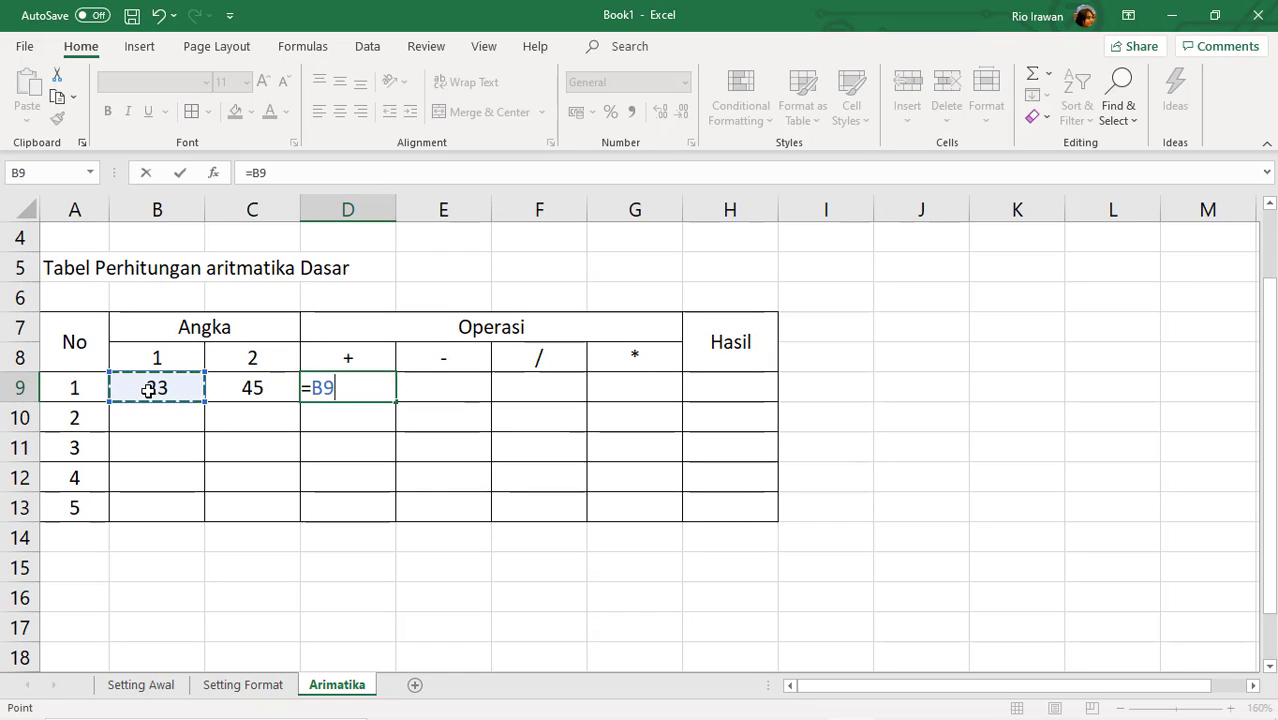
pyautogui.write('+')
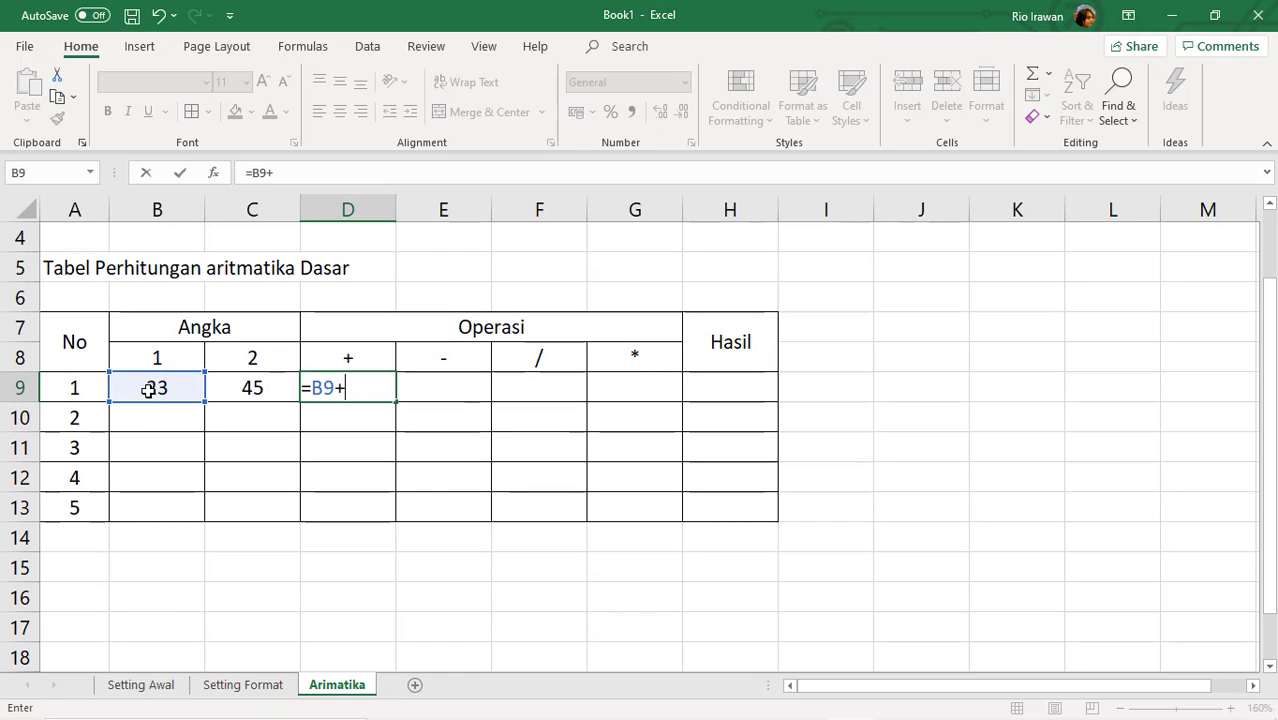
pyautogui.write('a')
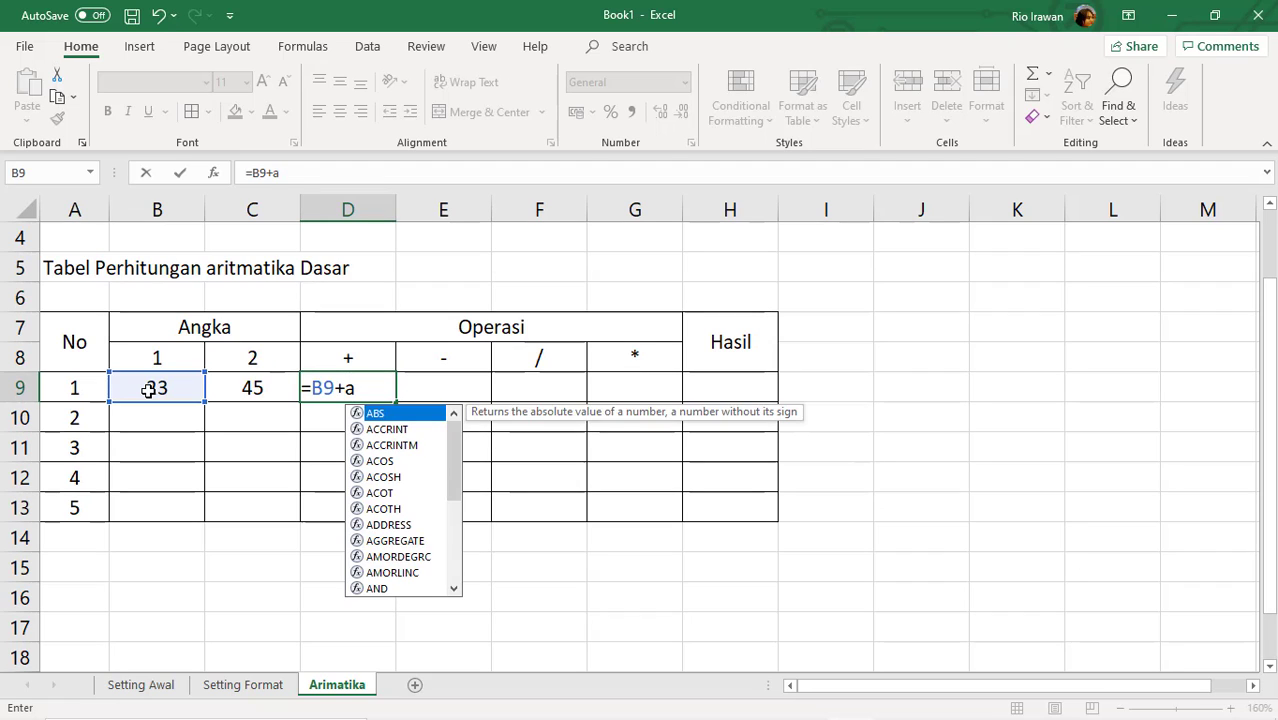
pyautogui.press('BackSpace')
pyautogui.write('c')
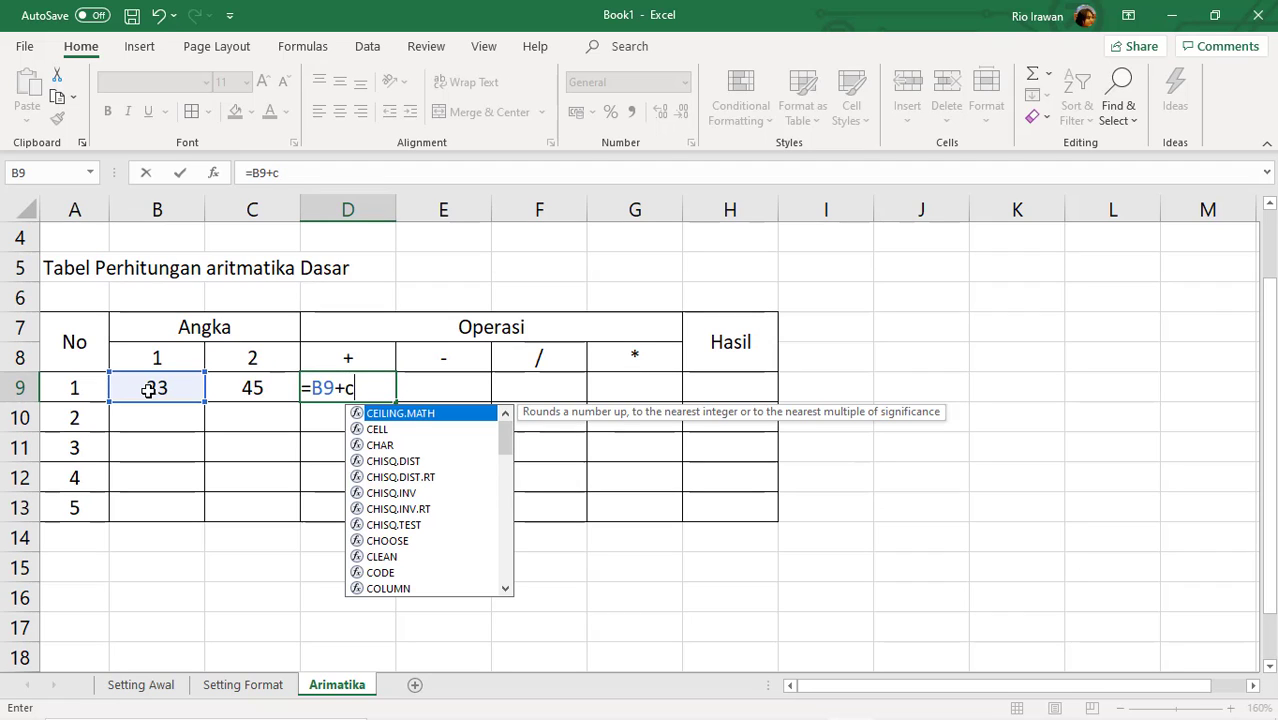
pyautogui.write('9')
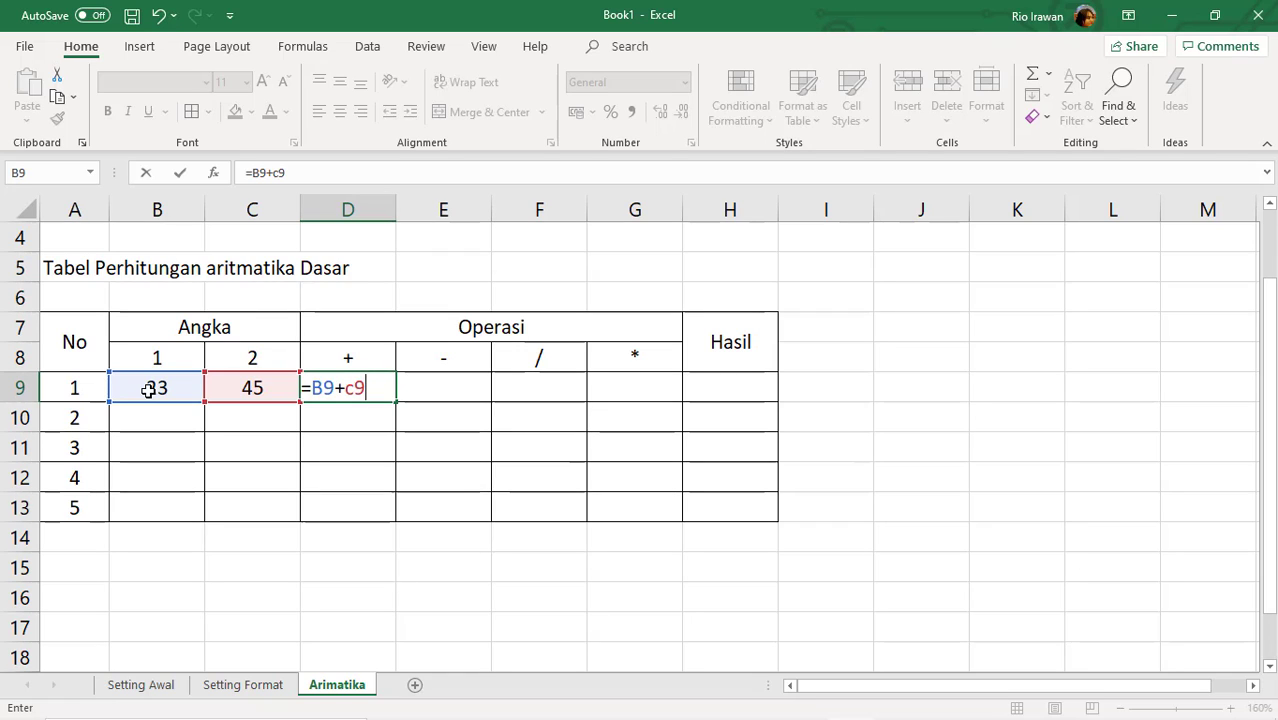
pyautogui.press('Return')
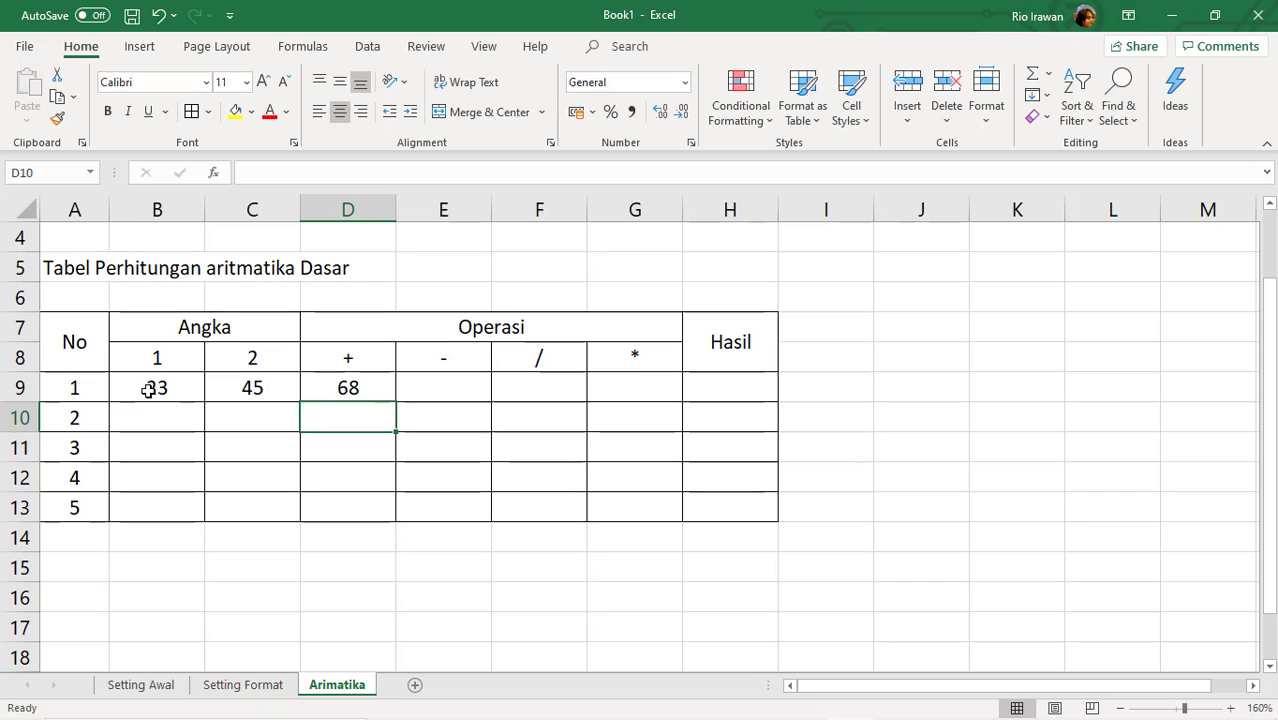
# Review the addition formula stored in D9 and leave the cell without changing it.
pyautogui.press('Up')
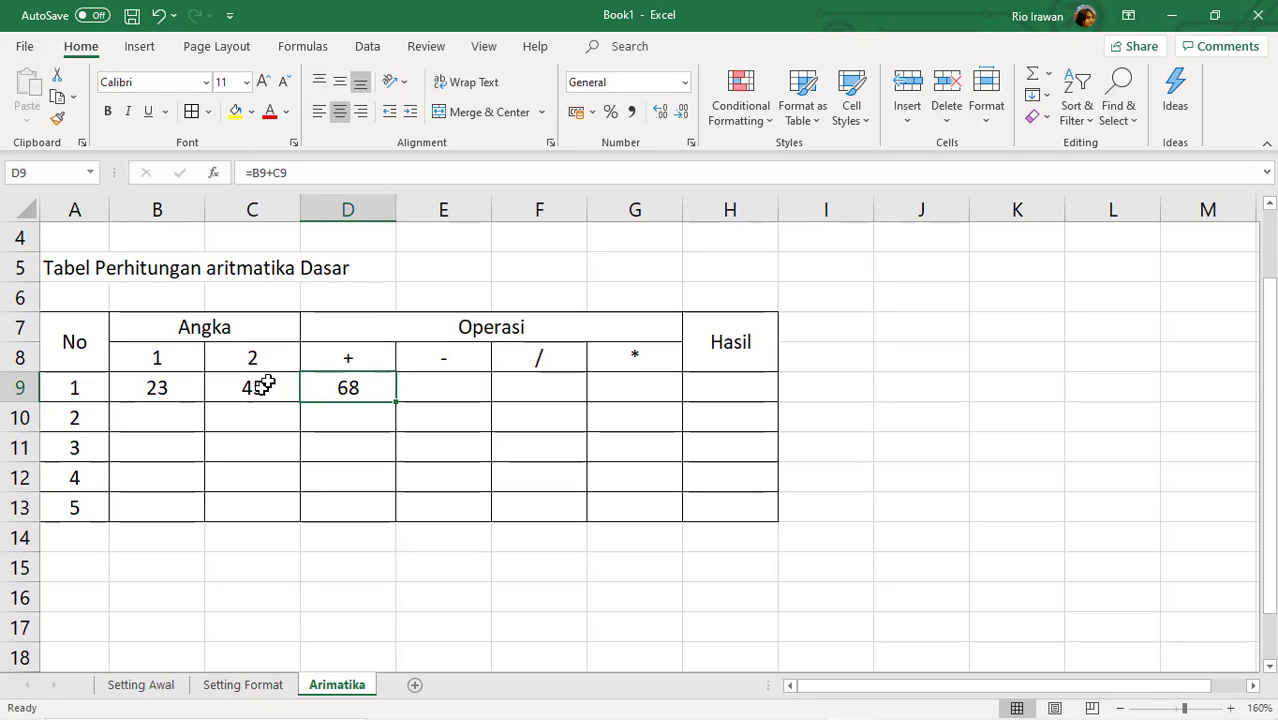
pyautogui.click(295, 173)
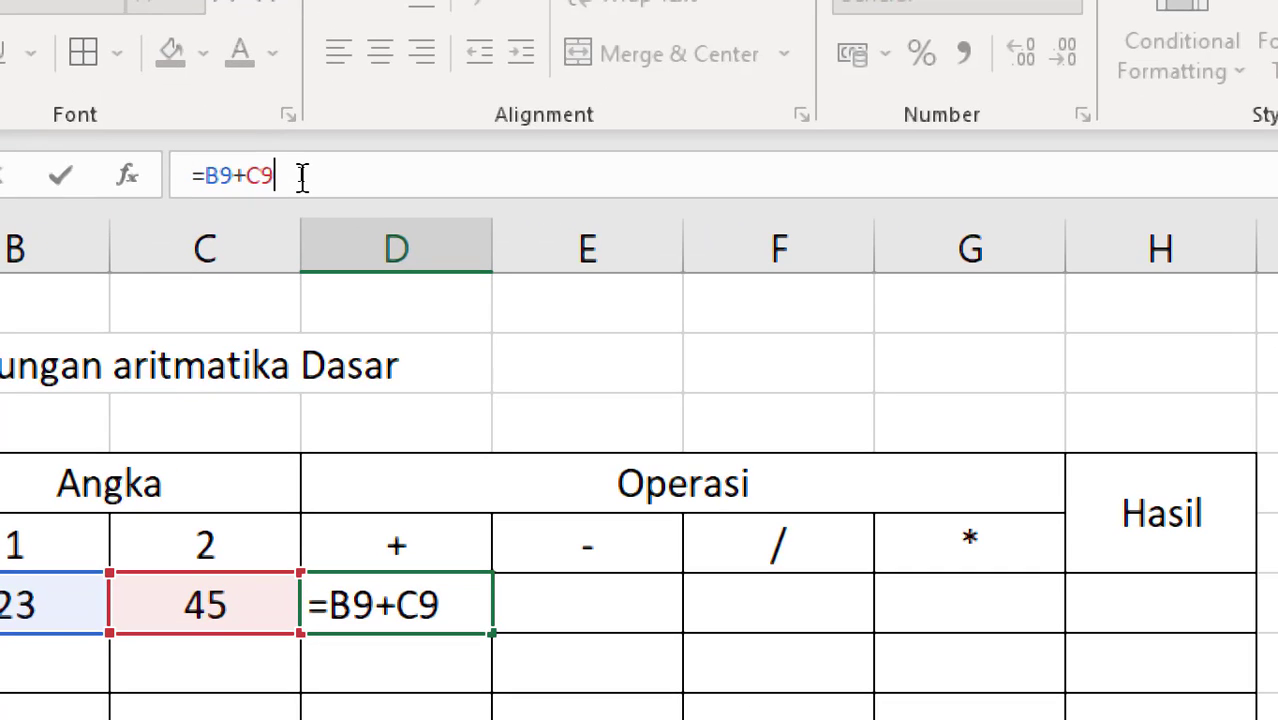
pyautogui.press('alt')
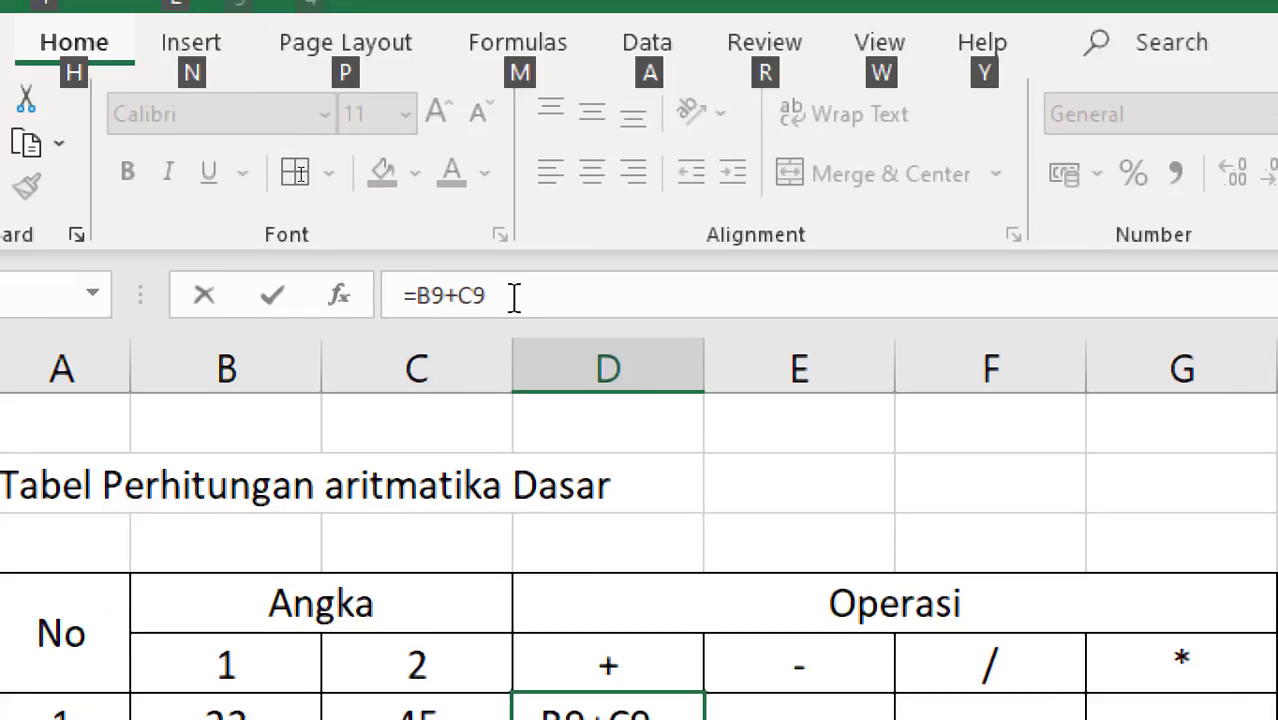
pyautogui.press('Escape')
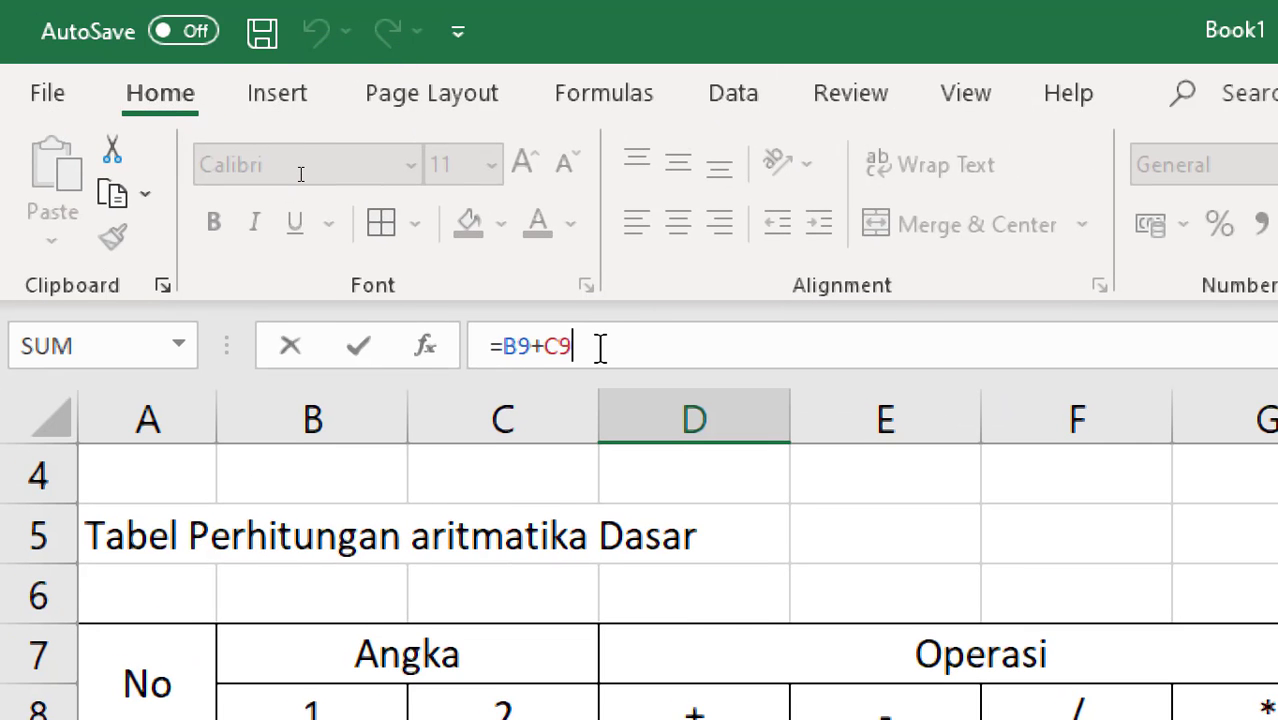
pyautogui.press('Return')
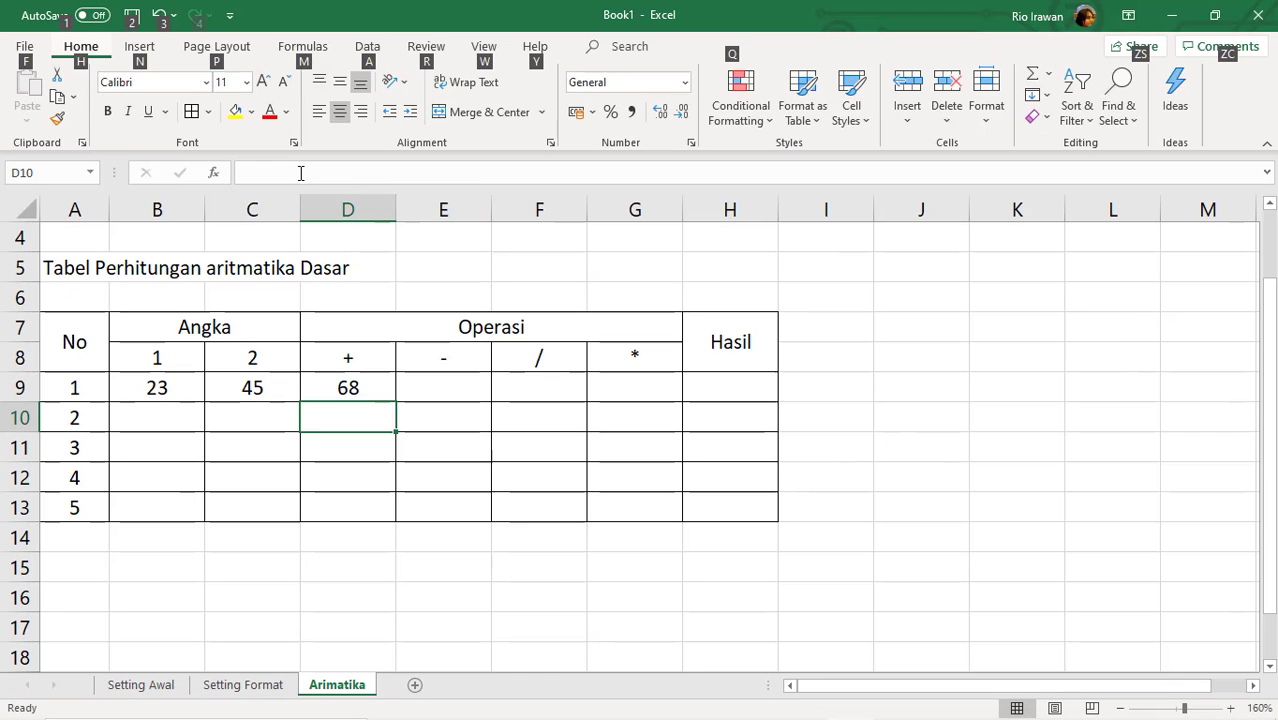
# Enter the formula =B9-C9 in E9 to subtract the first row's second number from the first.
pyautogui.click(456, 385)
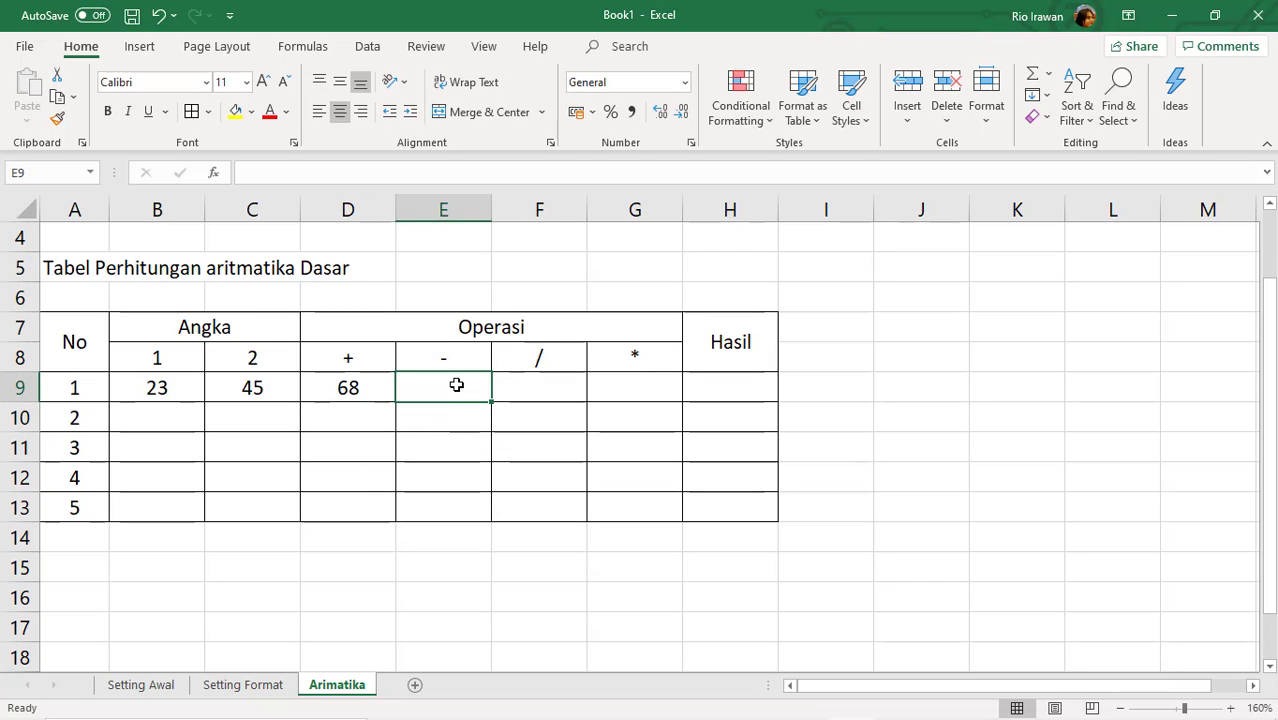
pyautogui.write('=')
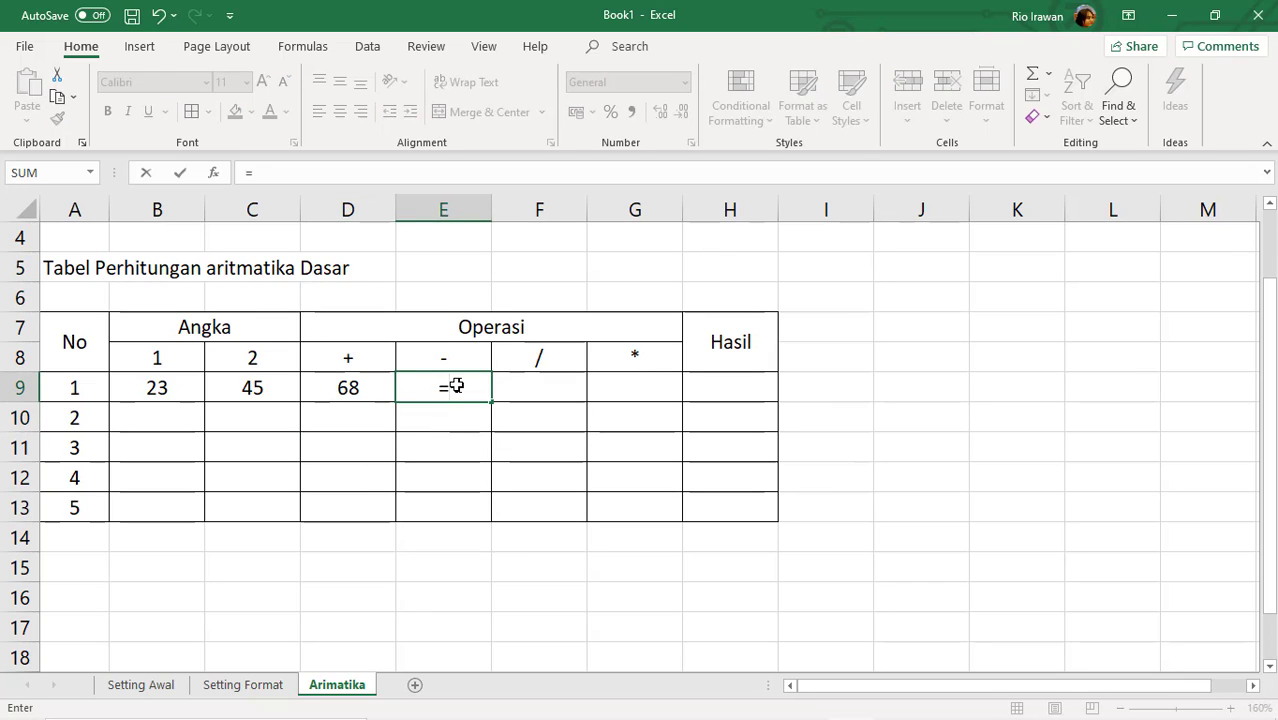
pyautogui.press('Left')
pyautogui.press('Left')
pyautogui.press('Left')
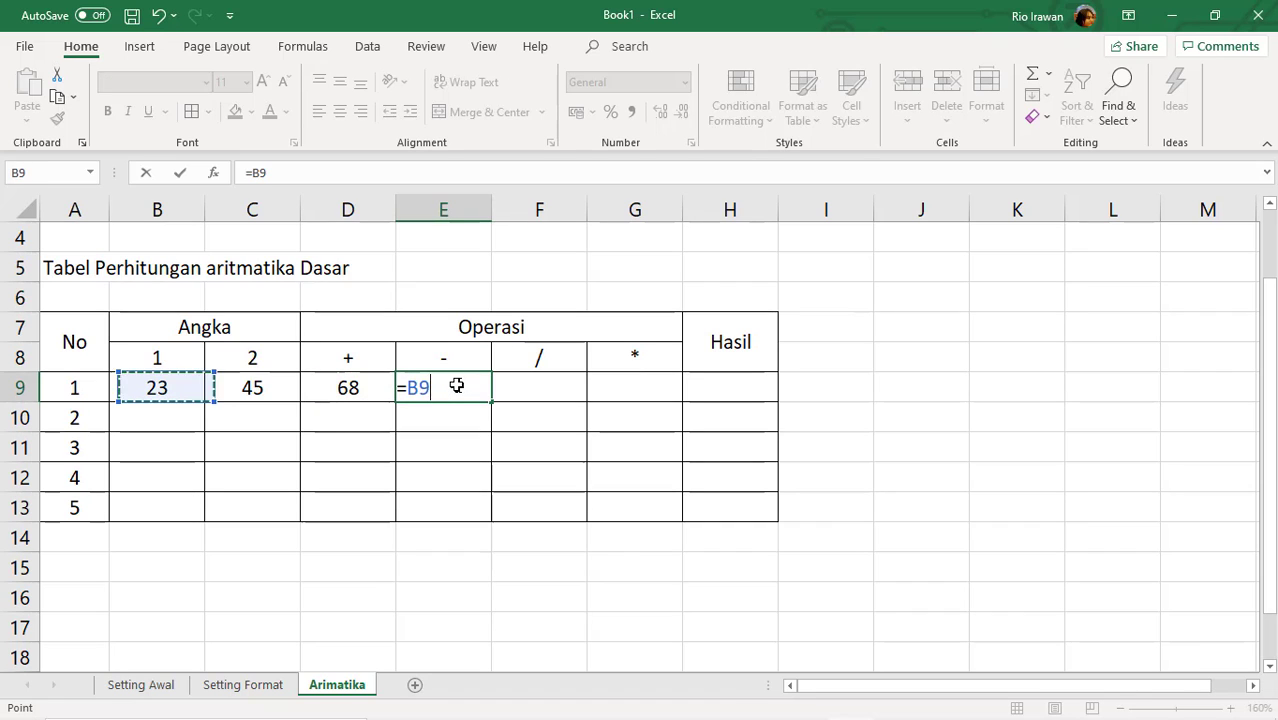
pyautogui.press('Right')
pyautogui.press('Right')
pyautogui.press('Right')
pyautogui.press('Right')
pyautogui.press('Left')
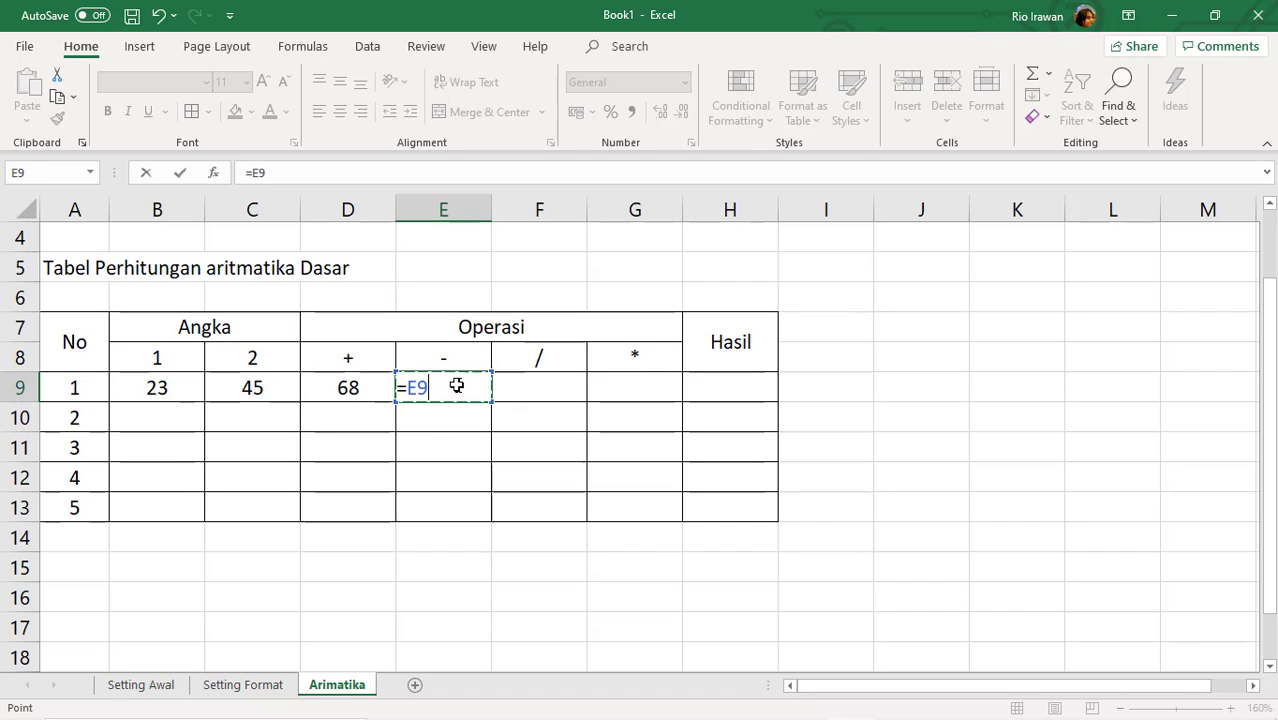
pyautogui.press('Left')
pyautogui.press('Left')
pyautogui.press('Left')
pyautogui.press('Right')
pyautogui.press('Right')
pyautogui.press('Down')
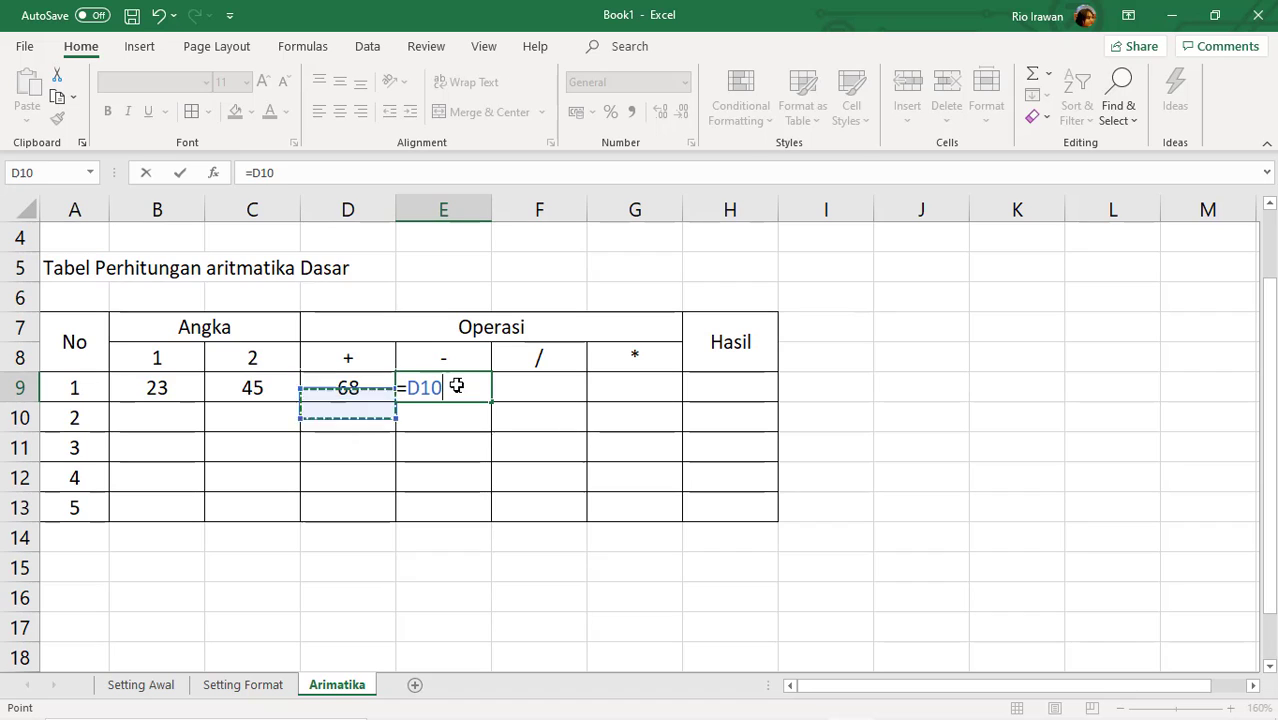
pyautogui.press('Left')
pyautogui.press('Left')
pyautogui.press('Up')
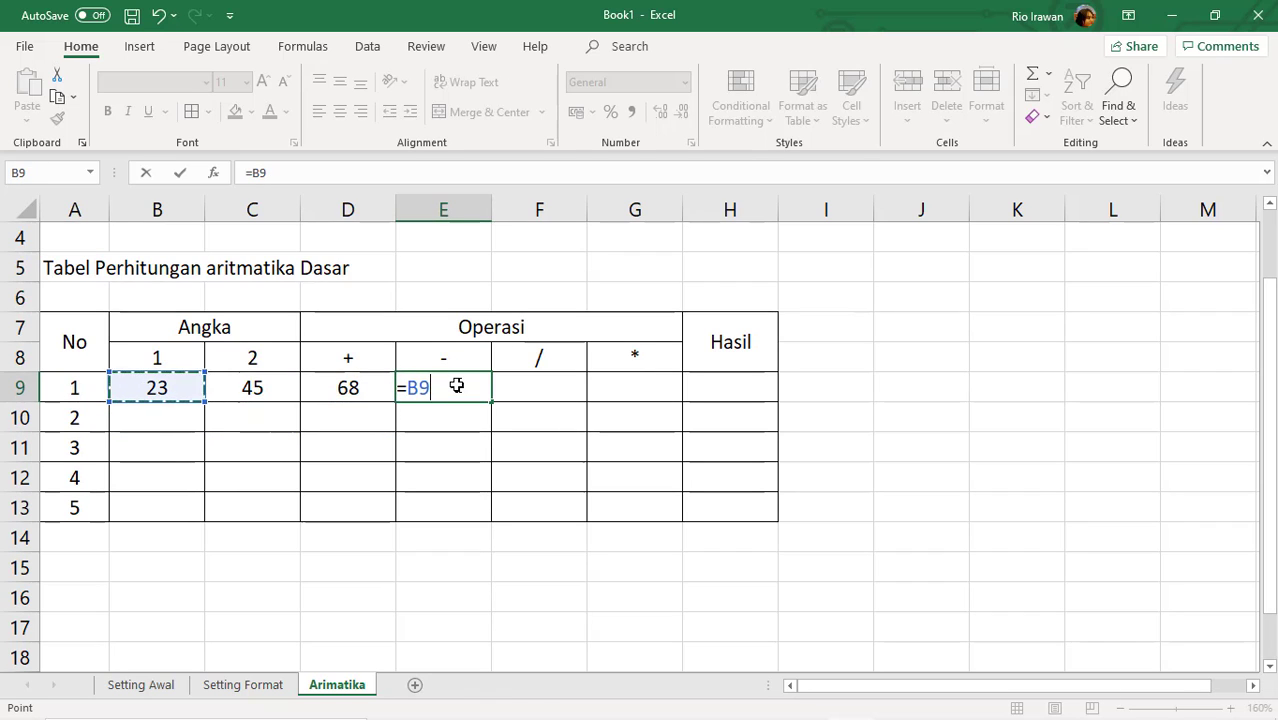
pyautogui.press('Down')
pyautogui.press('Right')
pyautogui.press('Up')
pyautogui.press('Left')
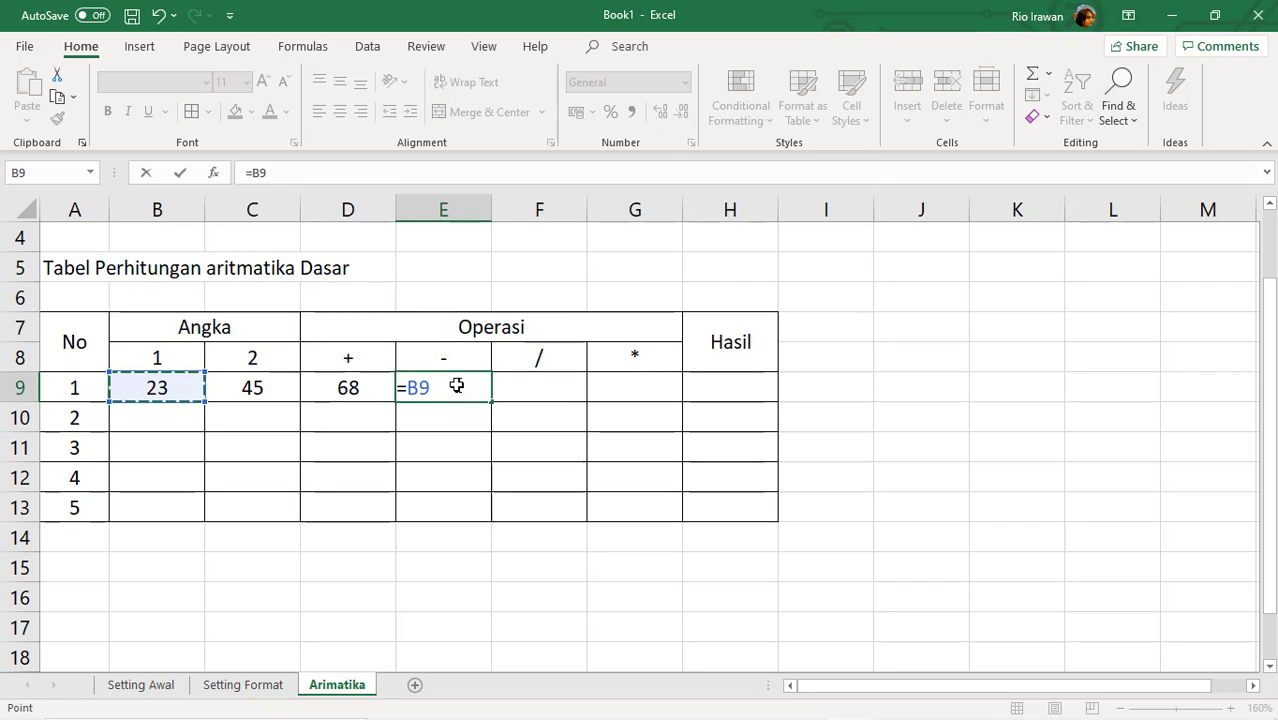
pyautogui.write('-')
pyautogui.press('Left')
pyautogui.press('Left')
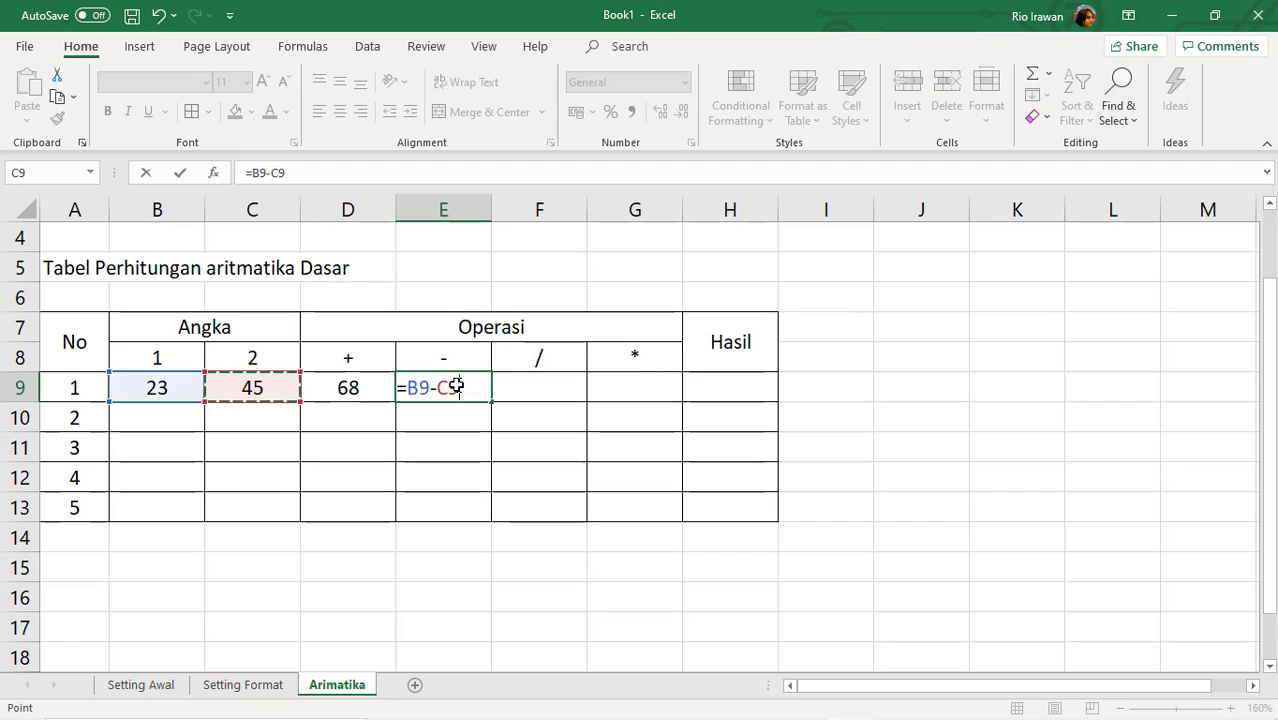
pyautogui.press('Return')
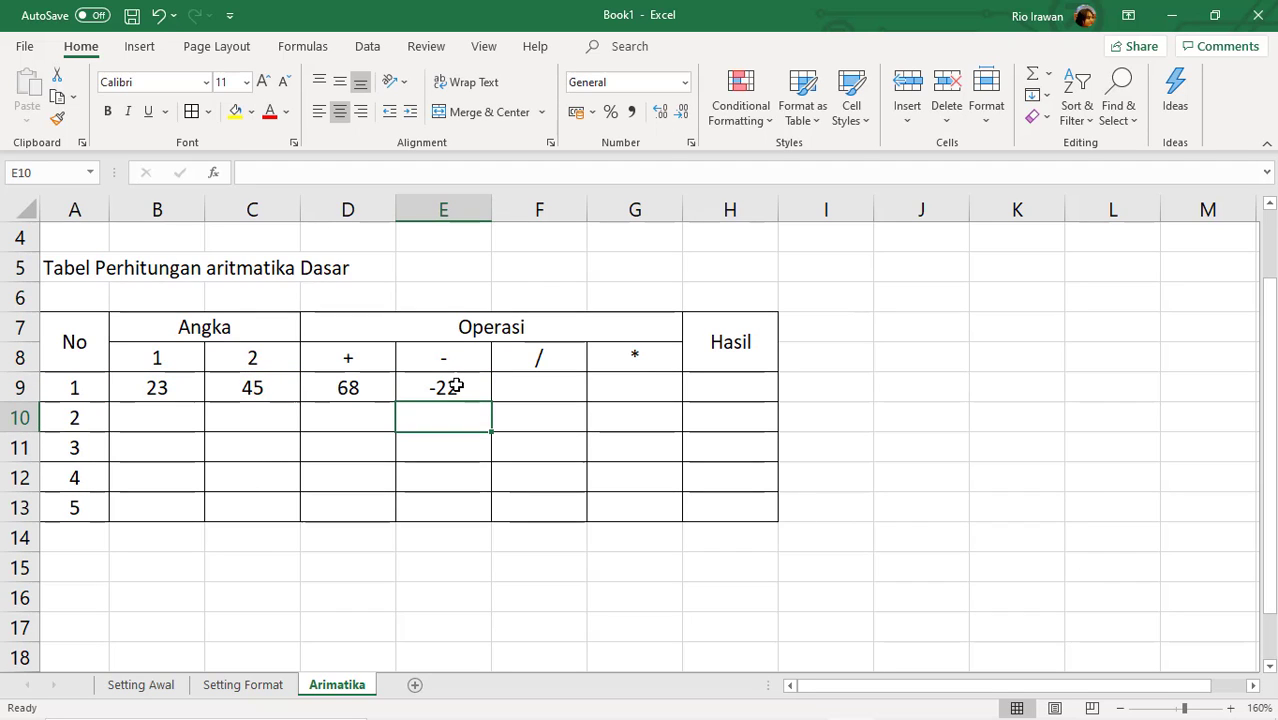
# Enter the formula =B9/C9 in F9 to divide the first row's first number by the second.
pyautogui.click(521, 381)
pyautogui.write('=')
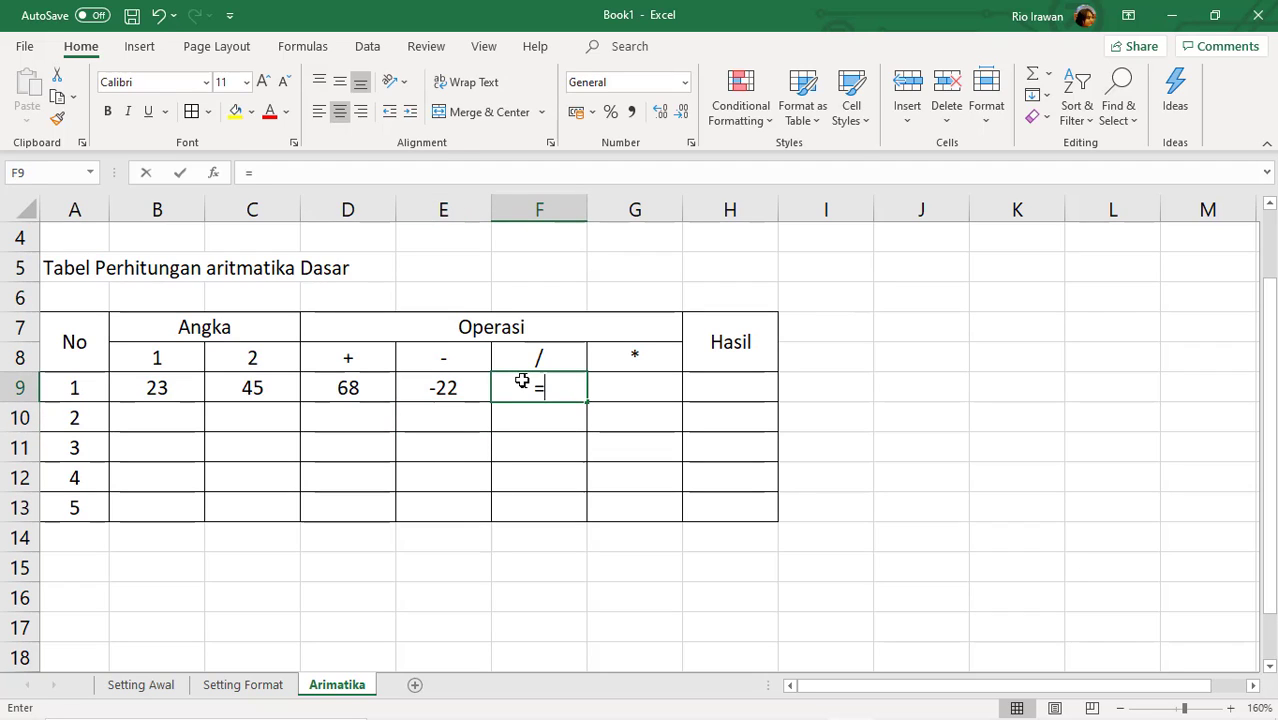
pyautogui.press('Left')
pyautogui.press('Left')
pyautogui.press('Left')
pyautogui.press('Left')
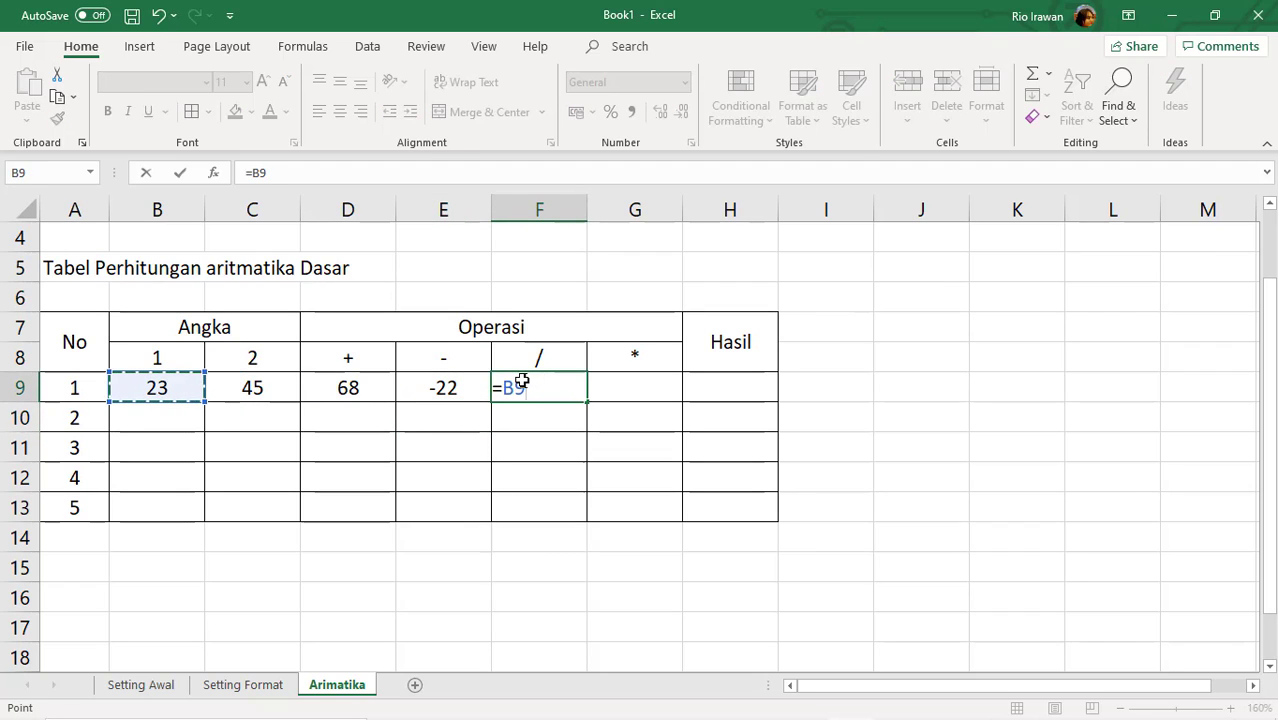
pyautogui.write('/')
pyautogui.press('Left')
pyautogui.press('Left')
pyautogui.press('Left')
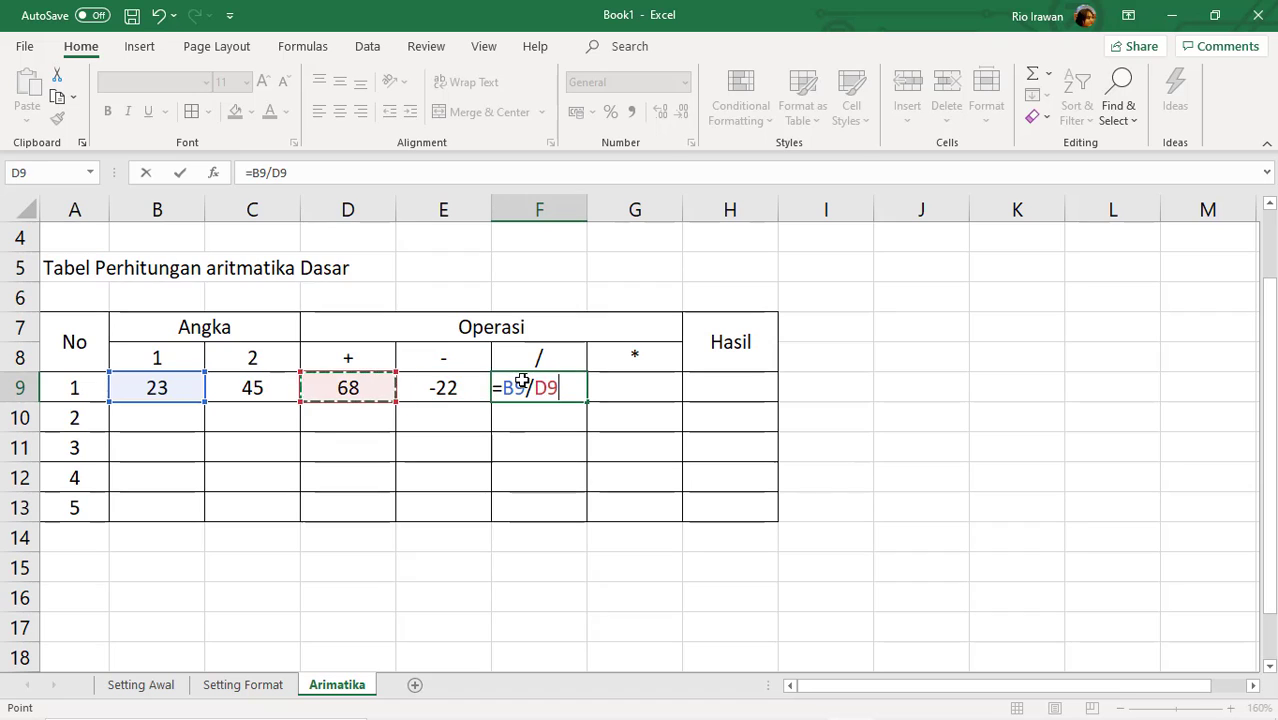
pyautogui.press('Return')
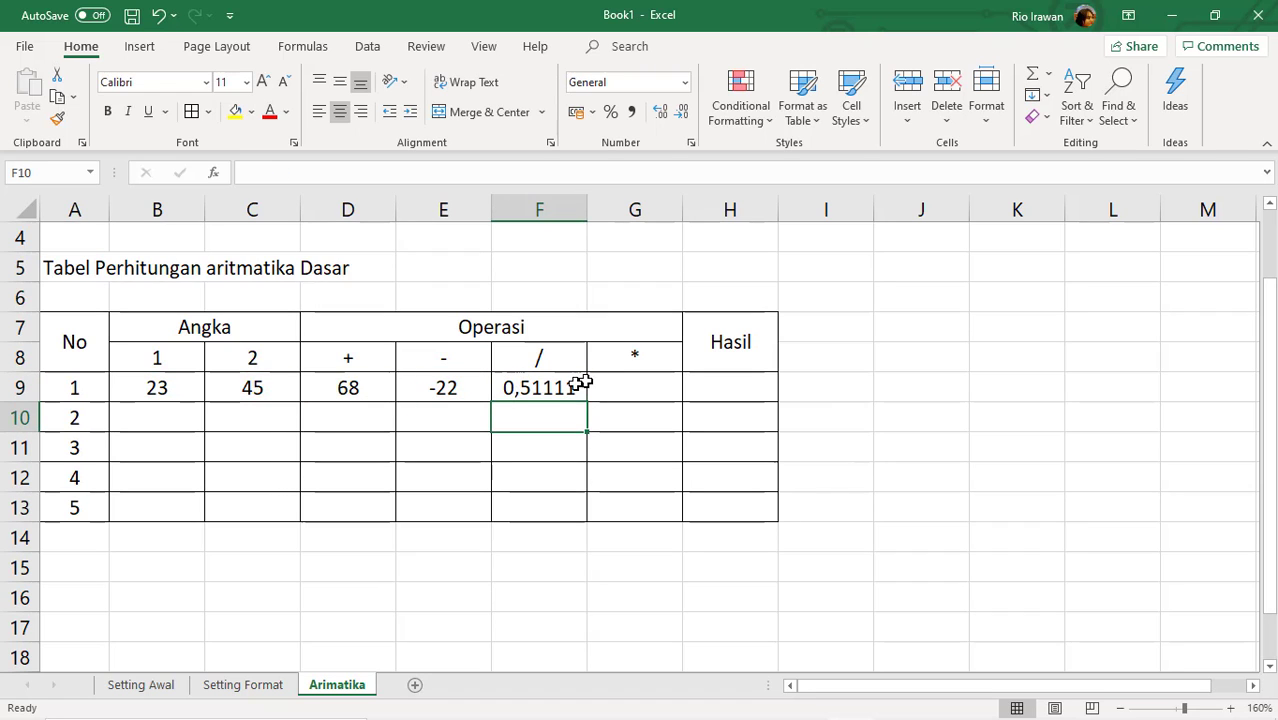
# Enter the formula =B9*C9 in G9 to multiply the first row's two numbers.
pyautogui.click(568, 387)
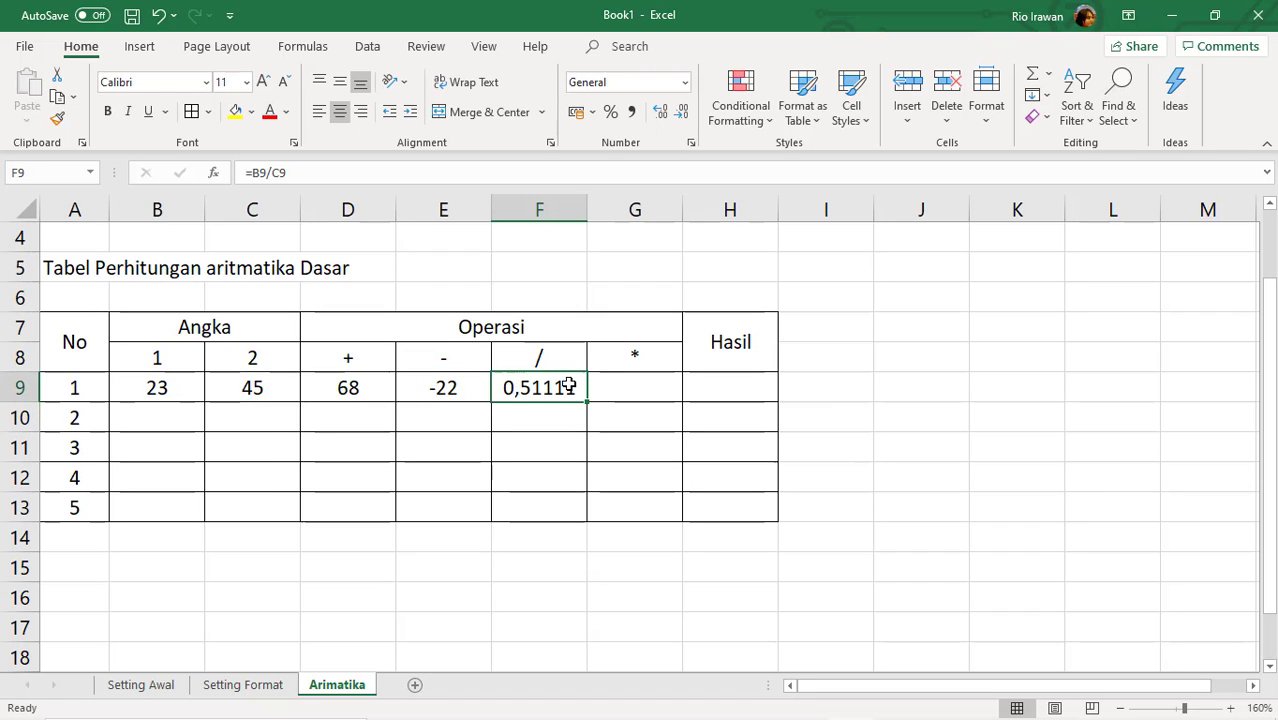
pyautogui.press('Right')
pyautogui.write('=')
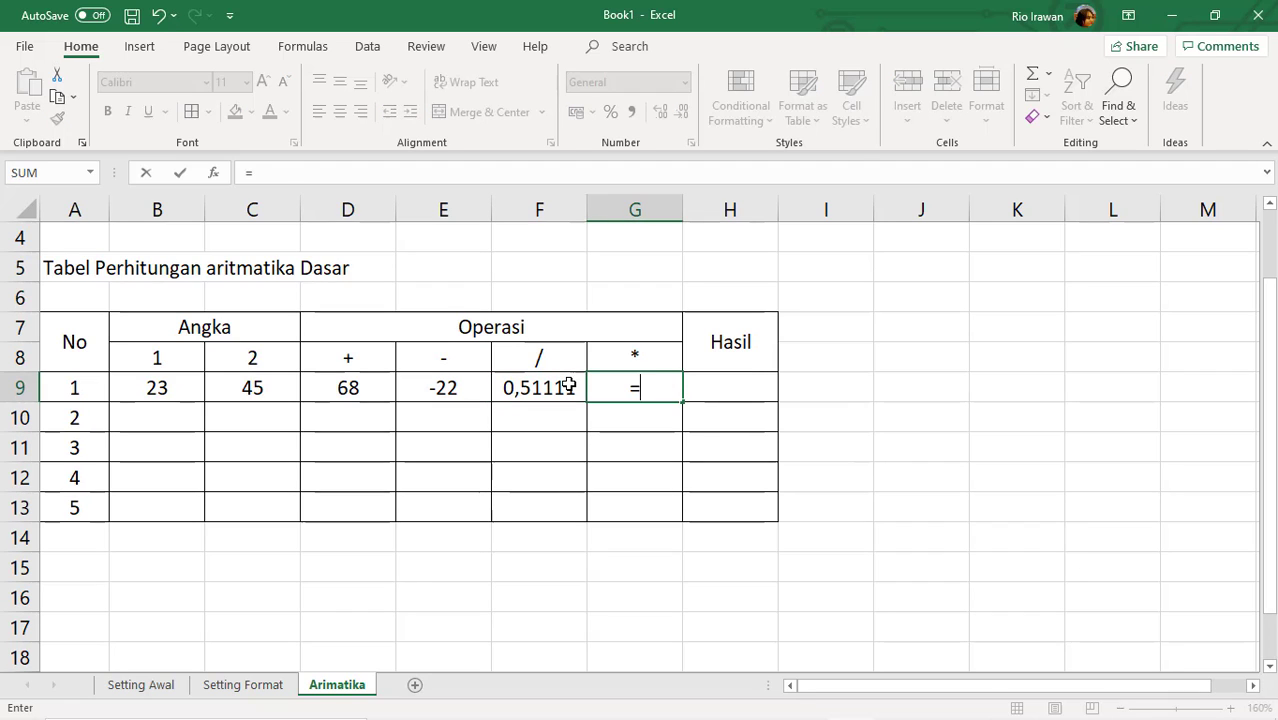
pyautogui.press('Left')
pyautogui.press('Left')
pyautogui.press('Left')
pyautogui.press('Left')
pyautogui.press('Left')
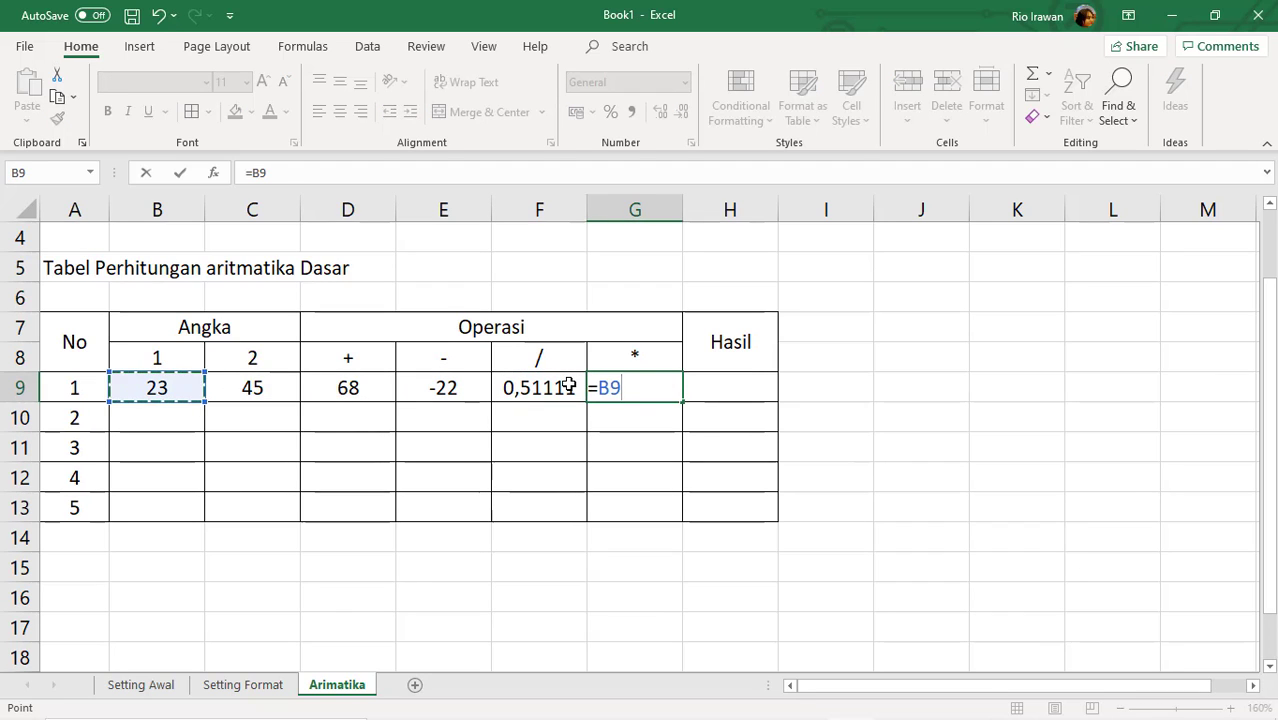
pyautogui.write('*')
pyautogui.press('Left')
pyautogui.press('Left')
pyautogui.press('Left')
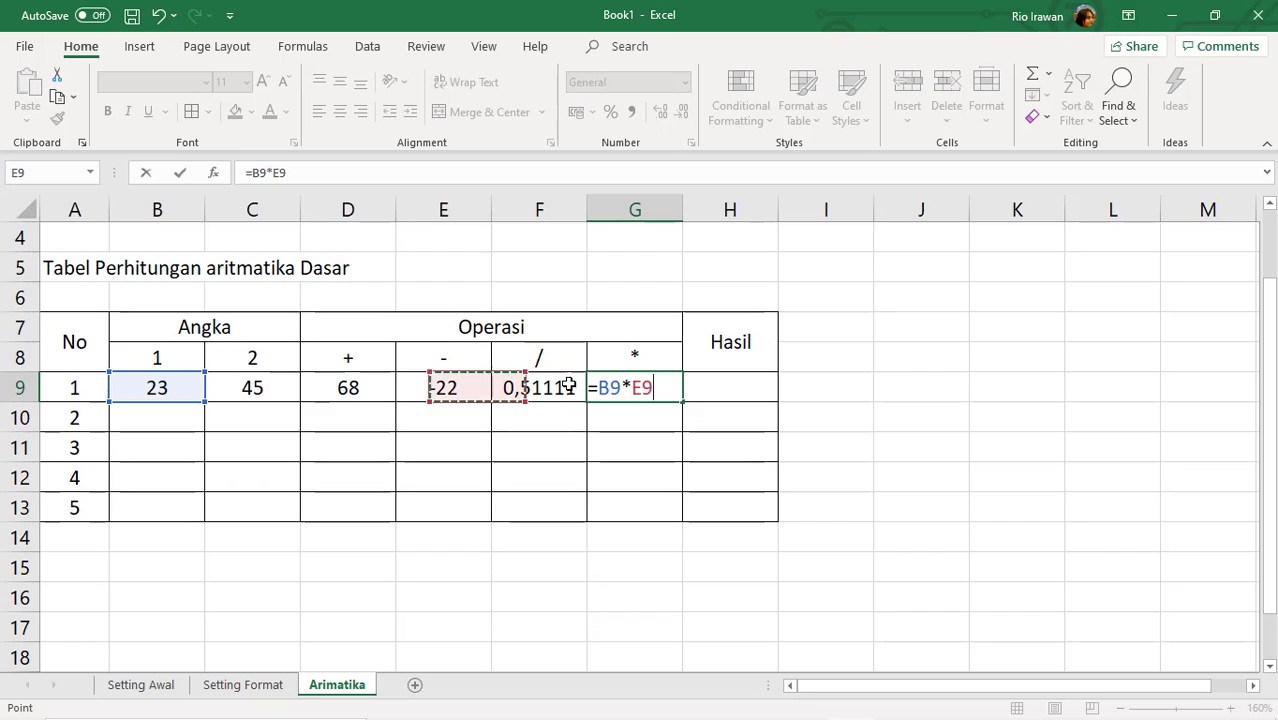
pyautogui.press('Left')
pyautogui.press('Return')
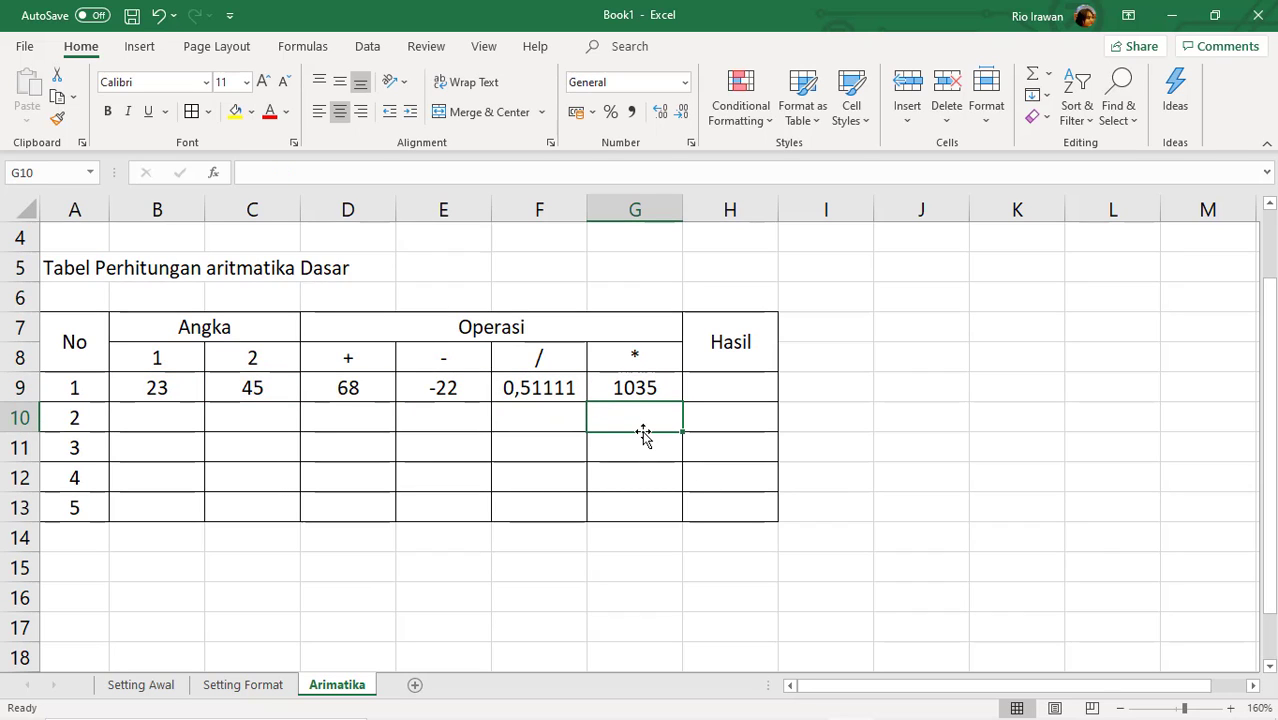
# Reduce the division result in F9 to two decimal places.
pyautogui.click(563, 393)
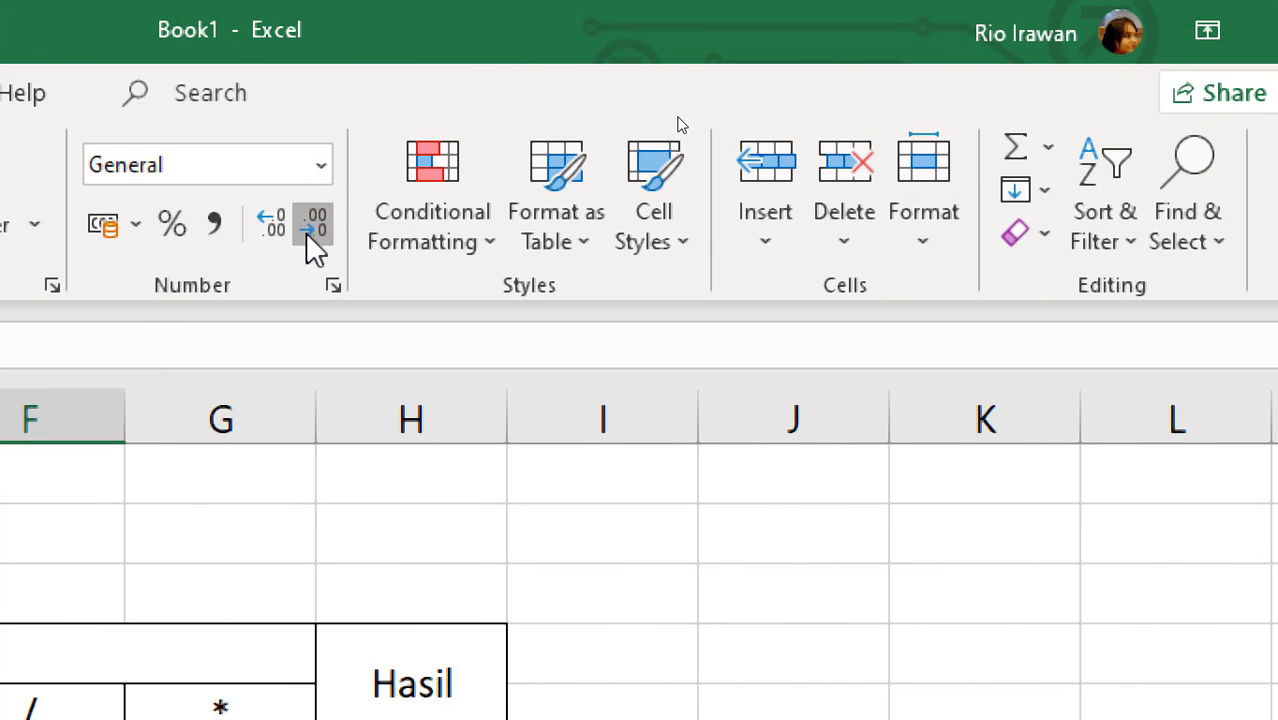
pyautogui.click(306, 232)
pyautogui.press('alt')
pyautogui.press('alt')
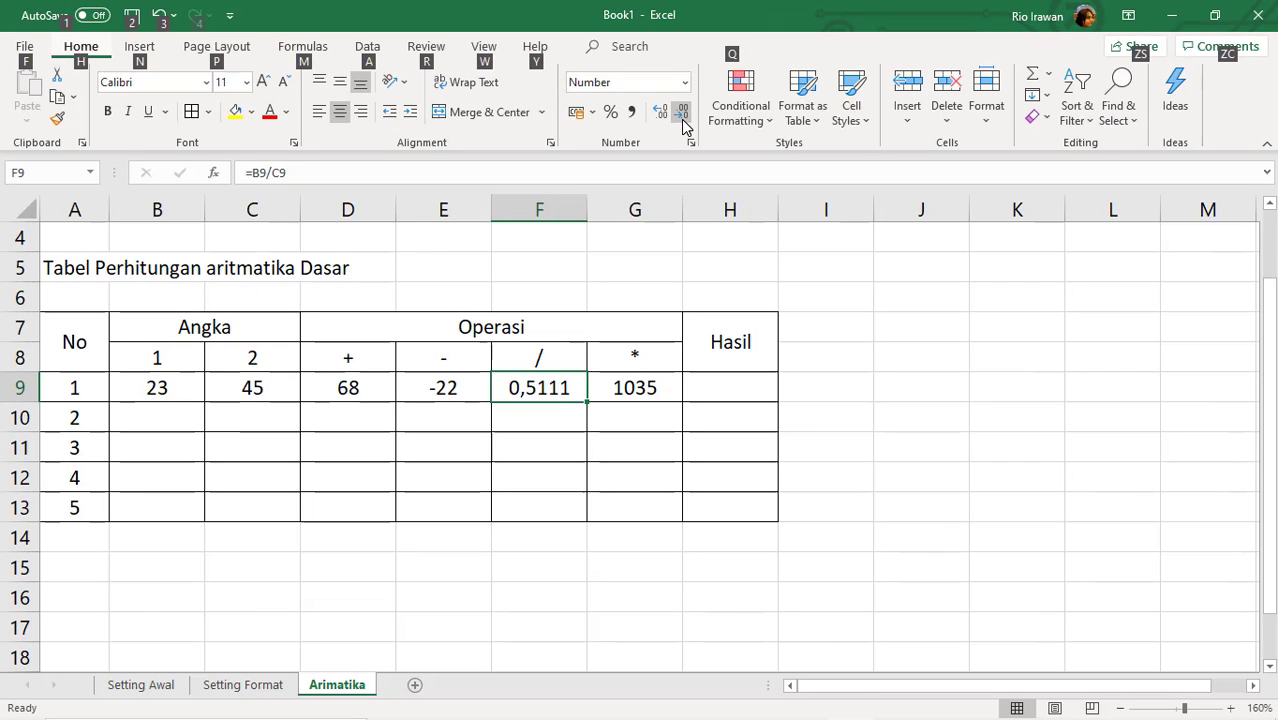
pyautogui.click(681, 113)
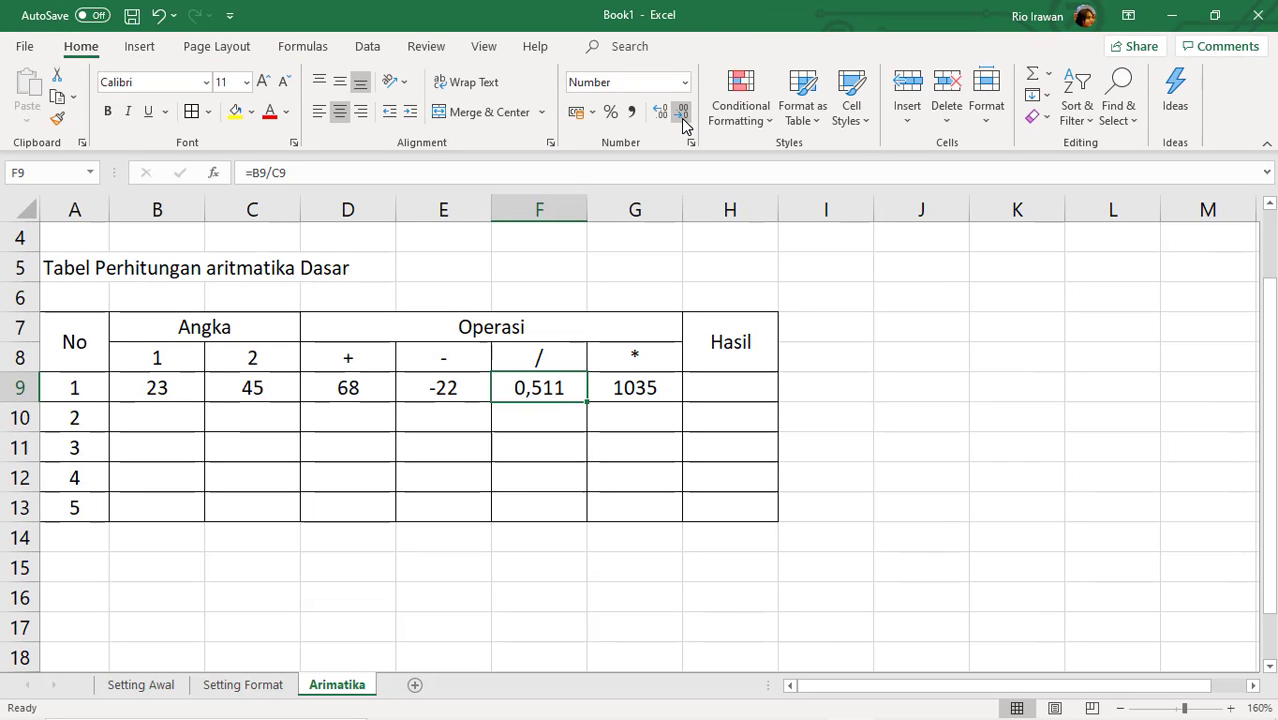
pyautogui.click(681, 113)
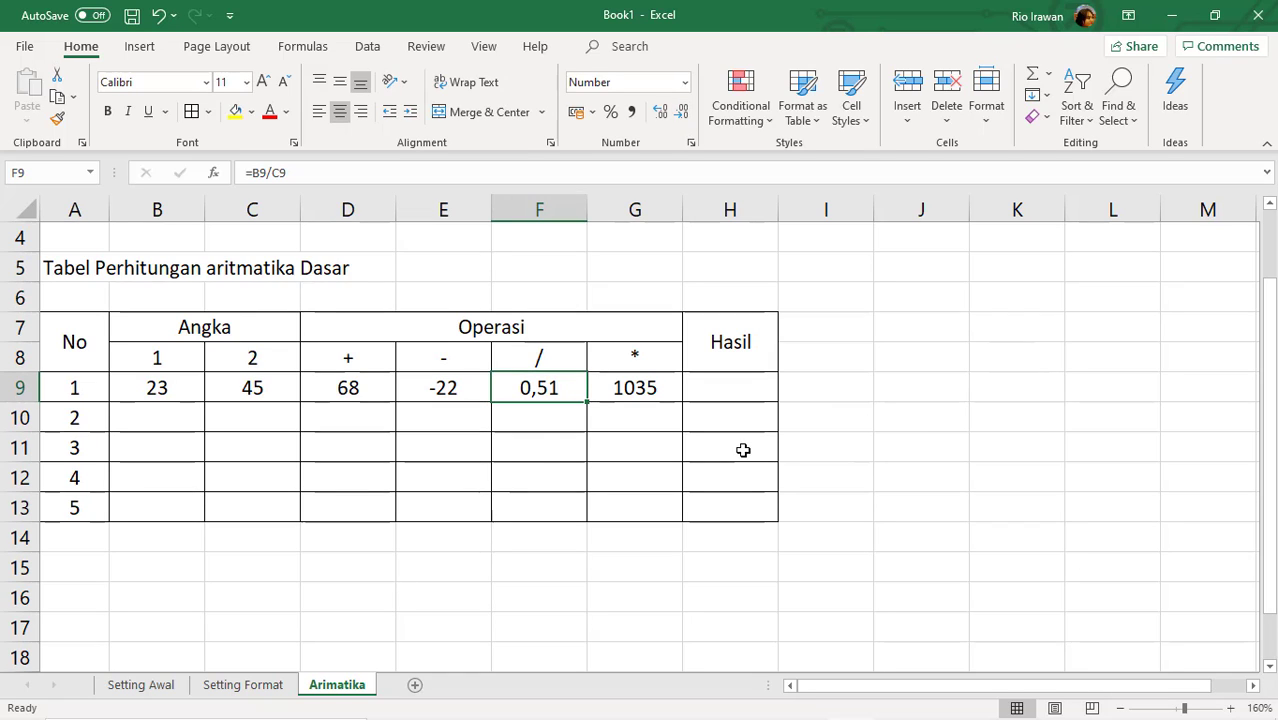
# Enter 15 and 6 as the second row's two numbers in B10 and C10.
pyautogui.click(168, 417)
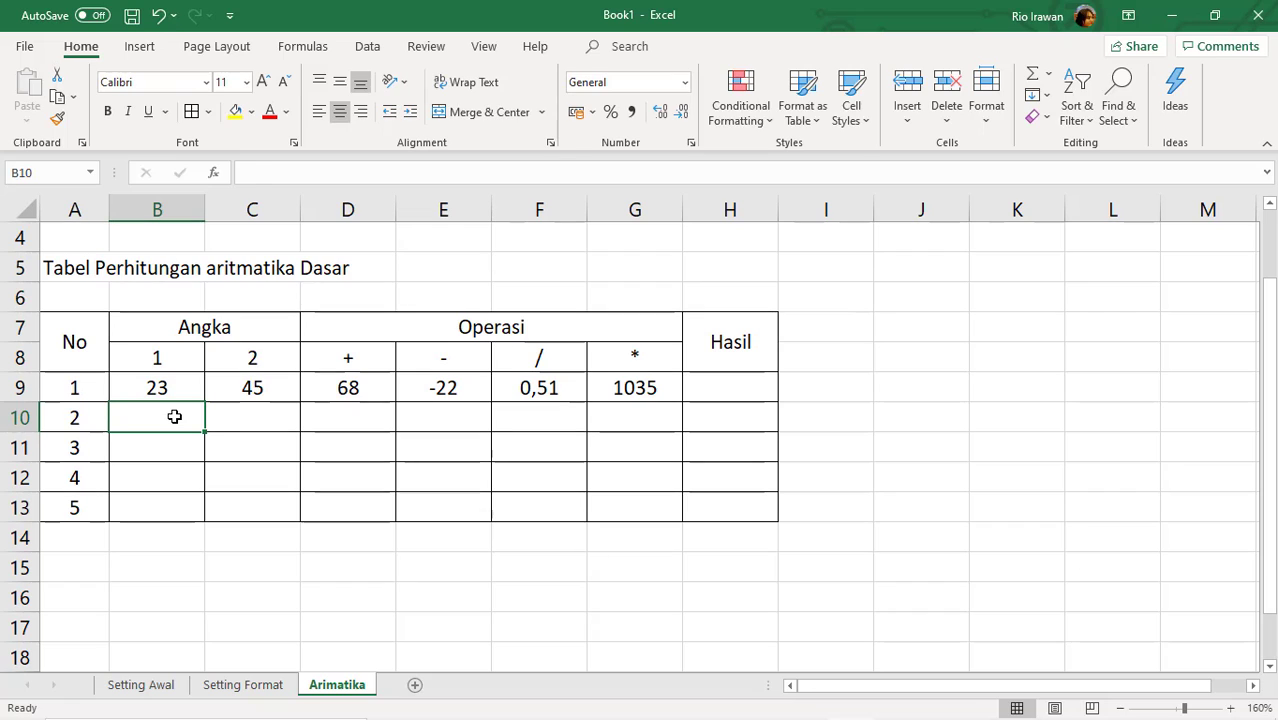
pyautogui.write('15')
pyautogui.press('Tab')
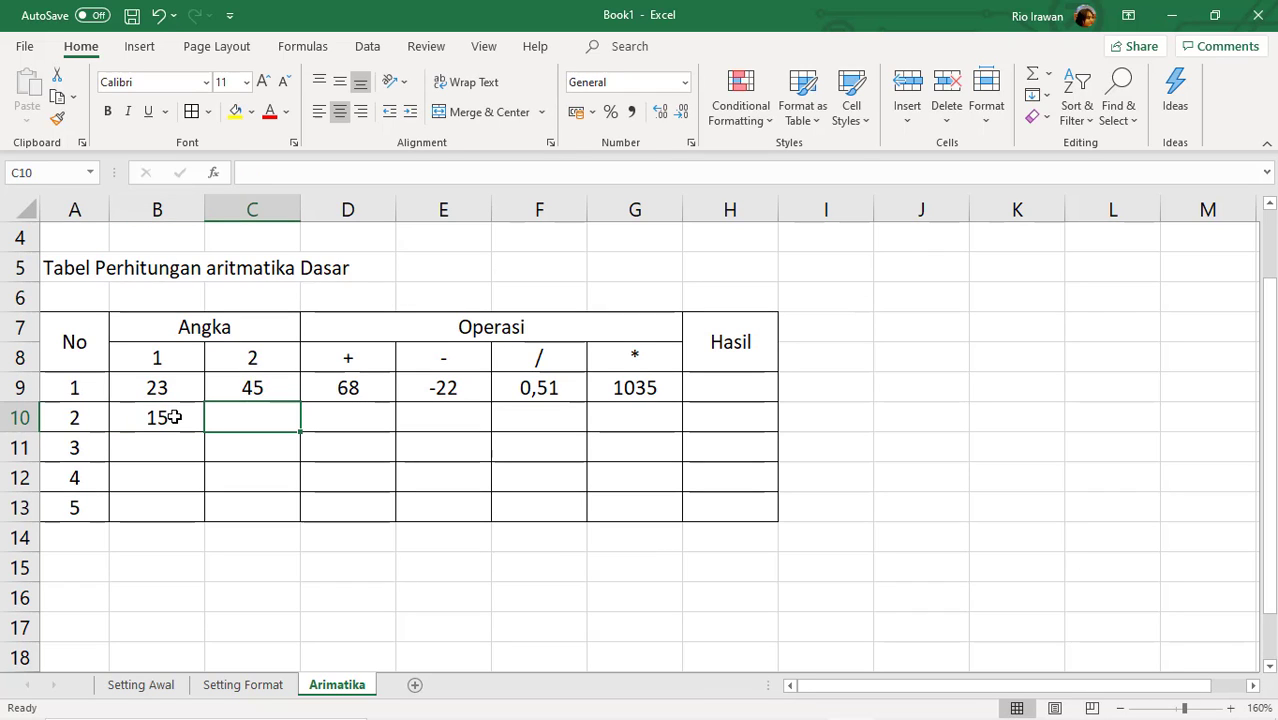
pyautogui.write('6')
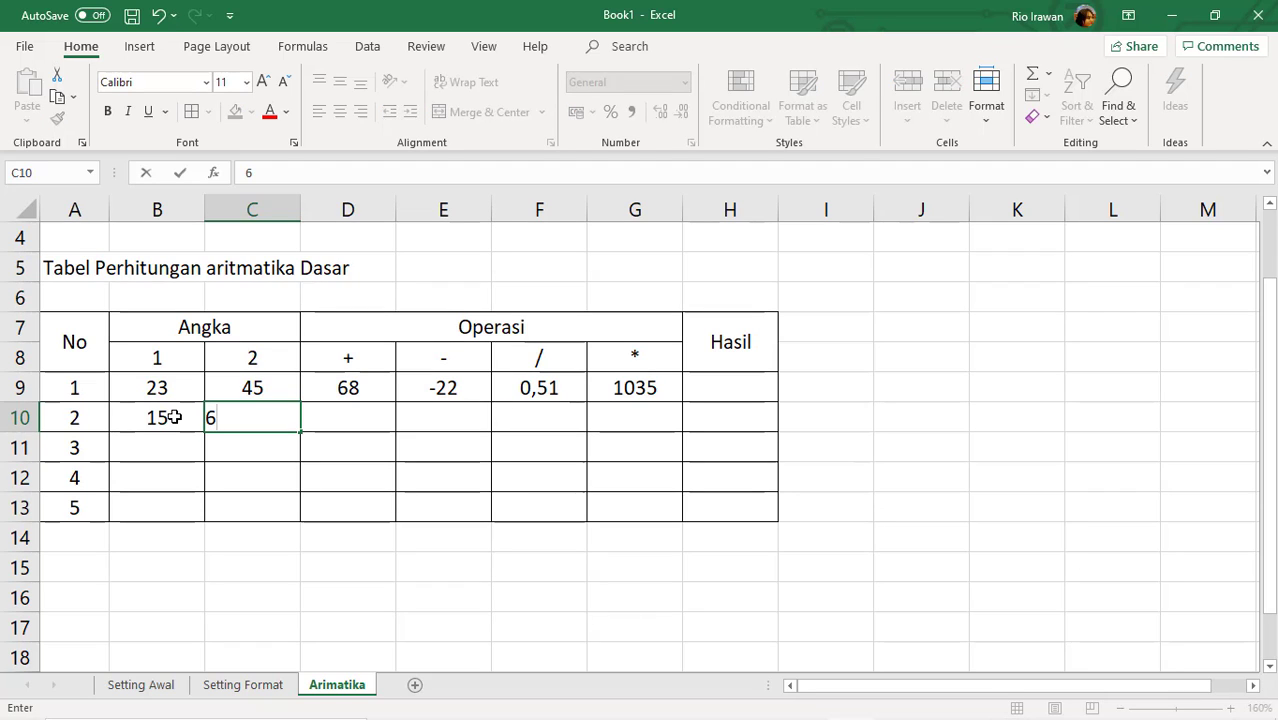
pyautogui.press('Up')
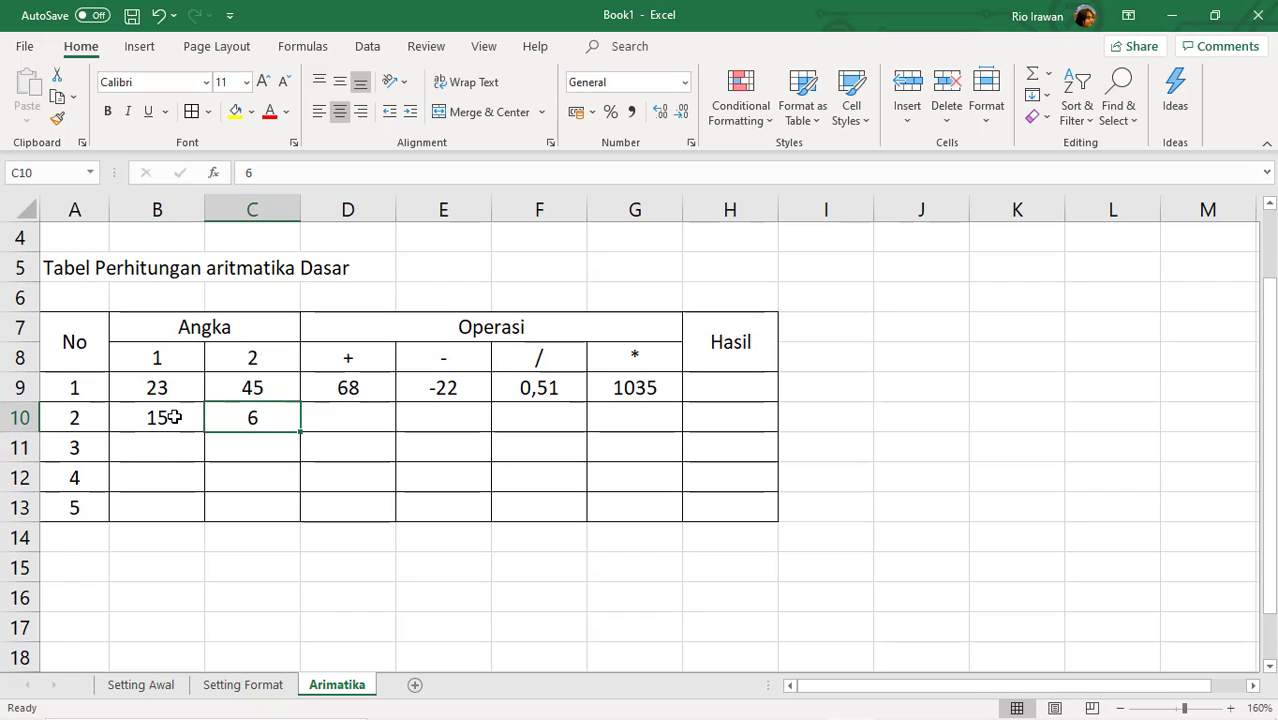
# Enter 87 and 34 as the third row's two numbers in B11 and C11.
pyautogui.press('Down')
pyautogui.press('Left')
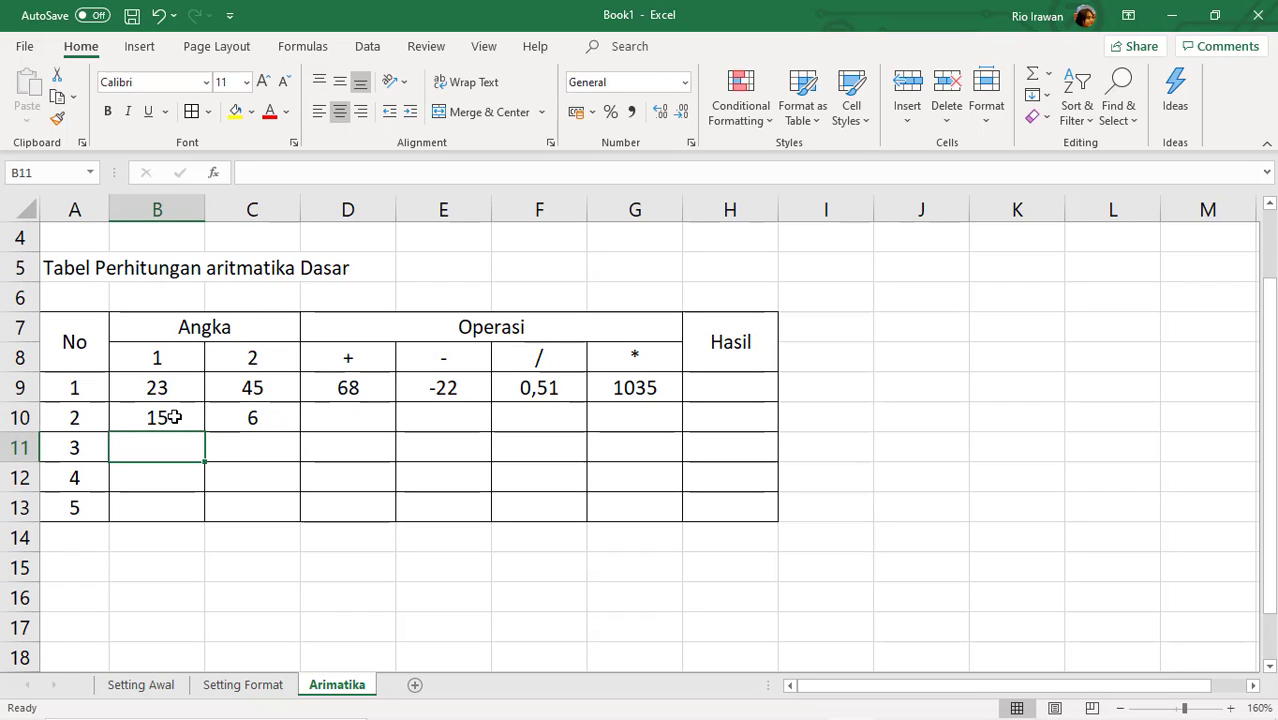
pyautogui.write('87')
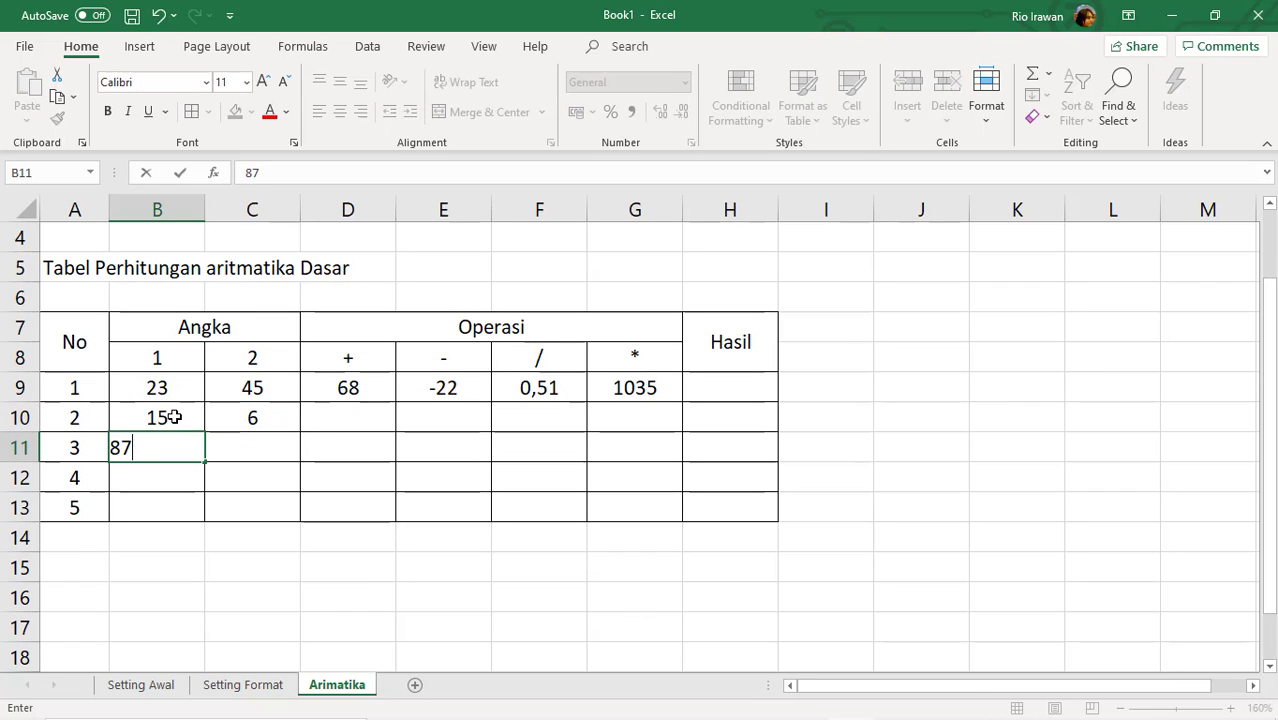
pyautogui.press('Right')
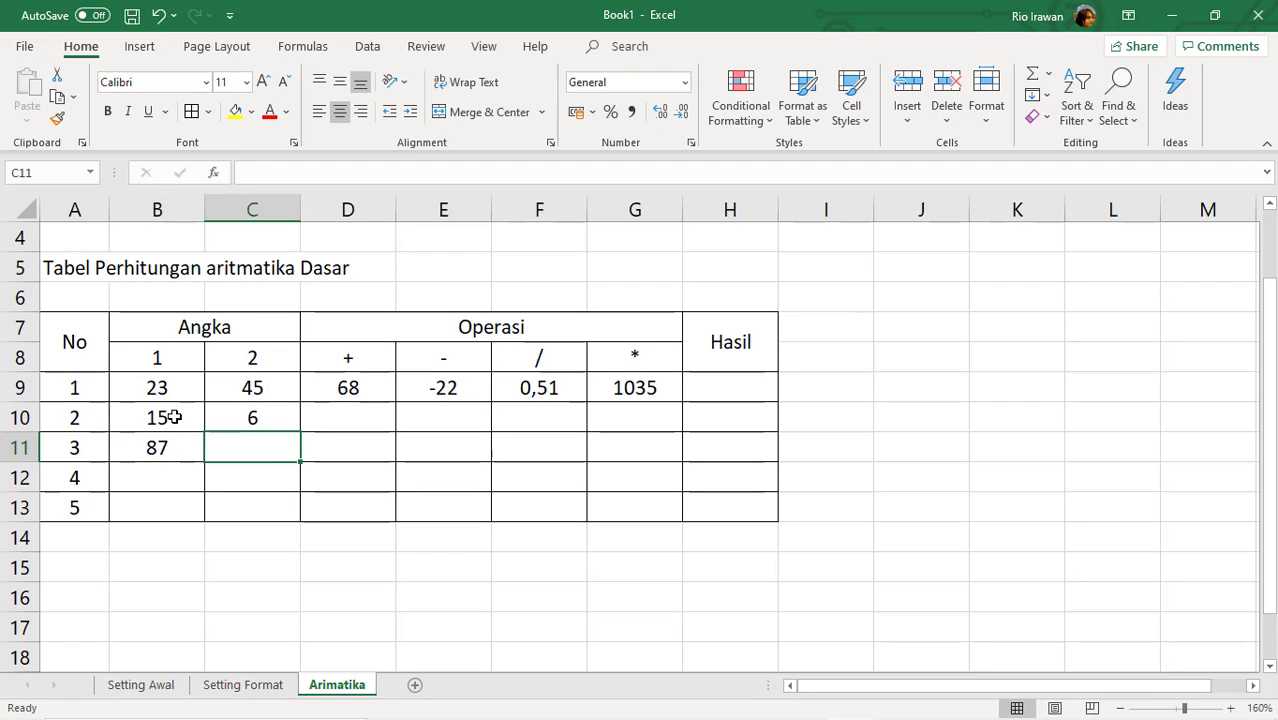
pyautogui.write('34')
pyautogui.press('Down')
# Enter 1034 and 23 as the fourth row's two numbers in B12 and C12.
pyautogui.press('Left')
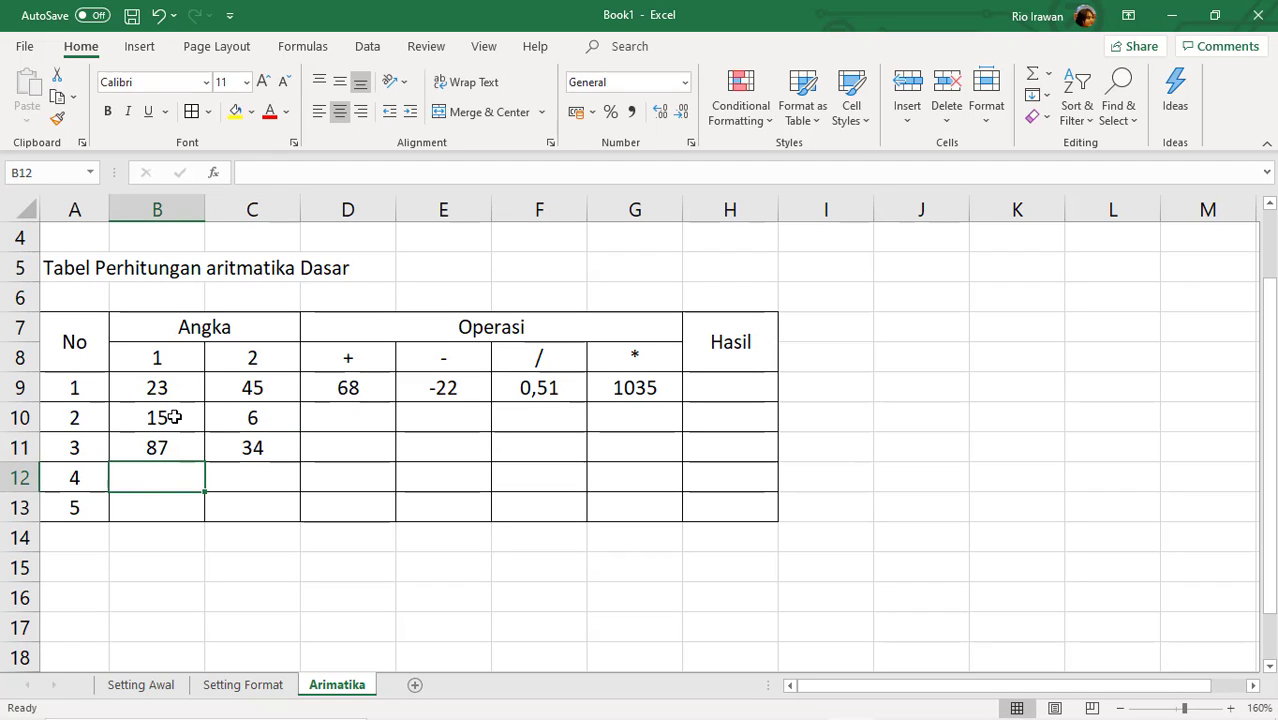
pyautogui.write('1034')
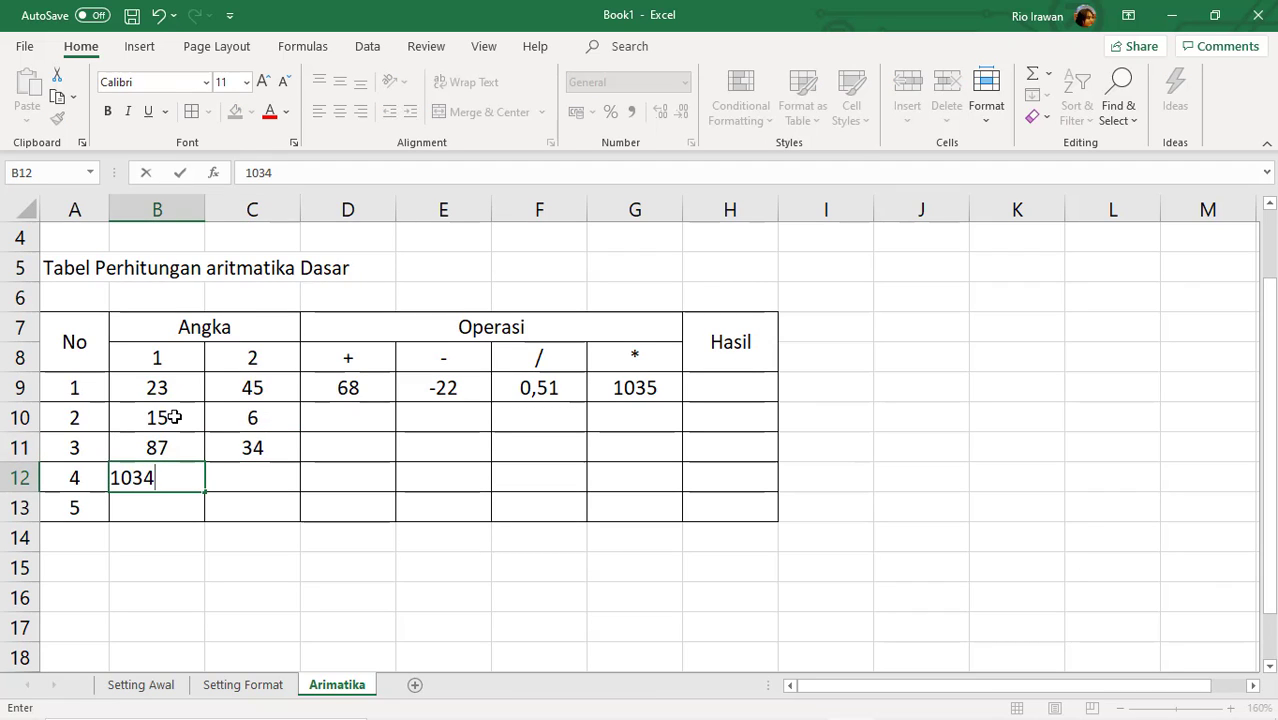
pyautogui.press('Right')
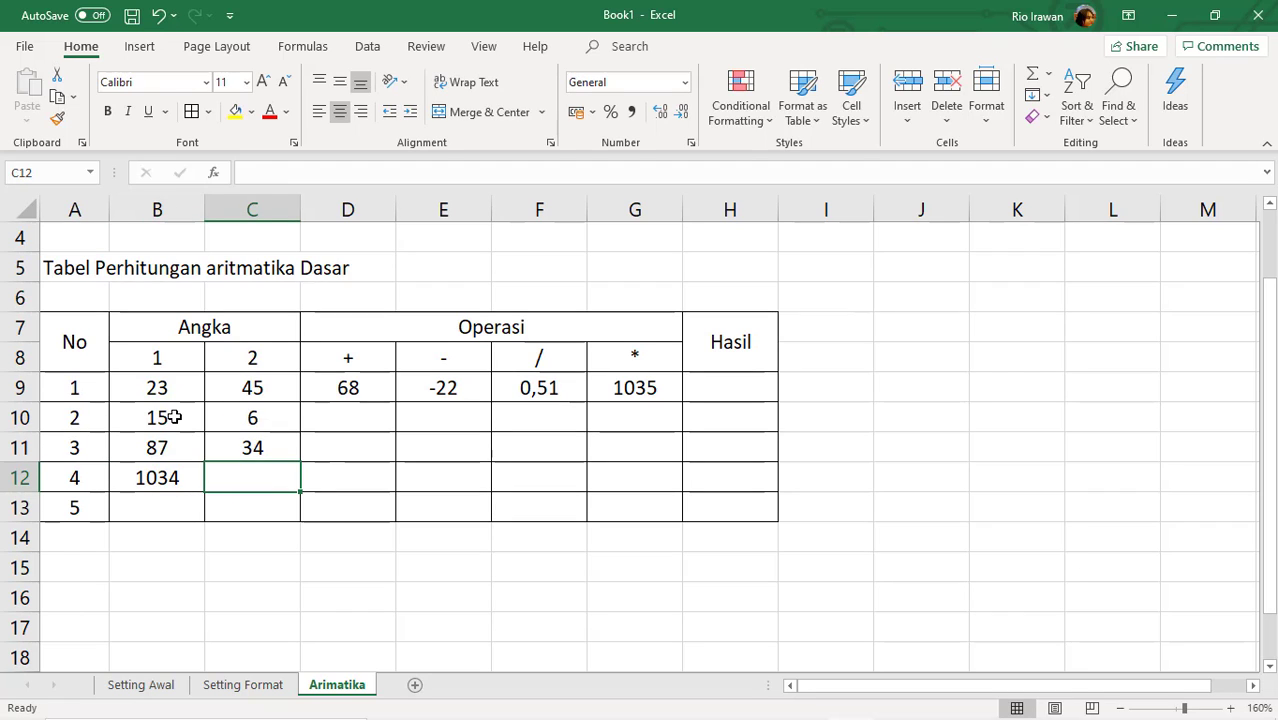
pyautogui.write('23')
pyautogui.press('Return')
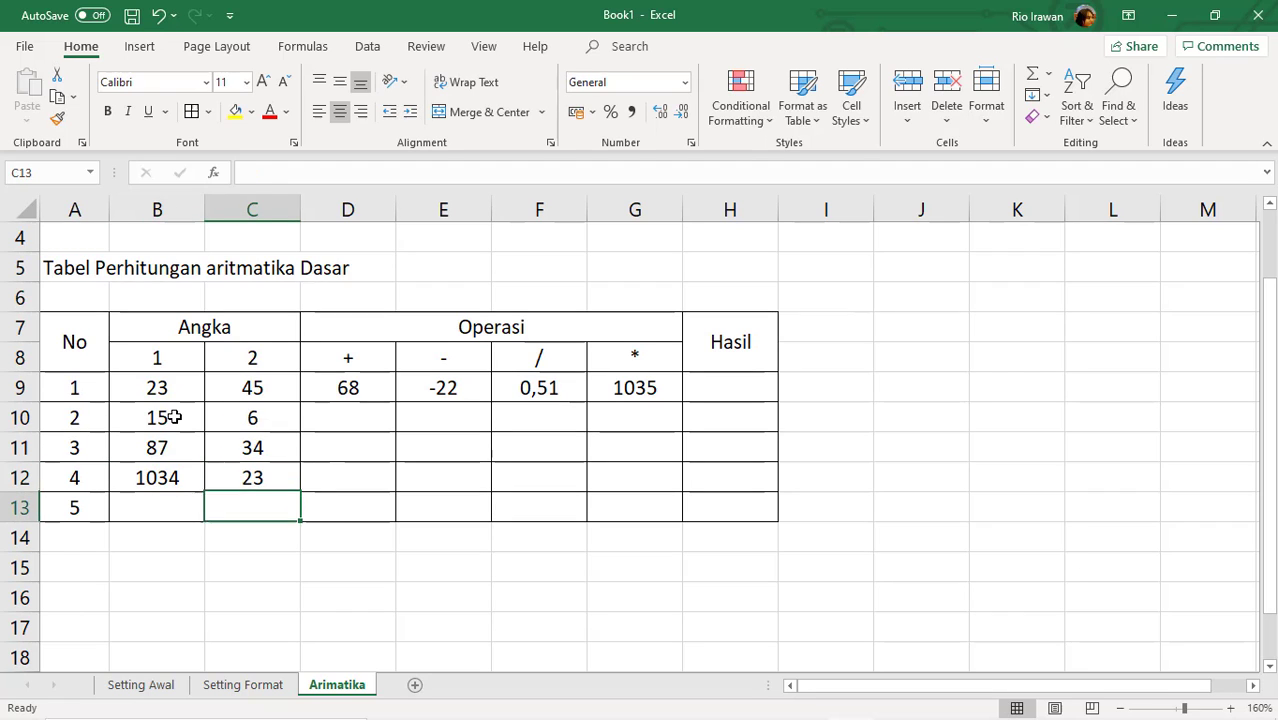
# Enter 12 and 89 as the fifth row's two numbers in B13 and C13.
pyautogui.press('Left')
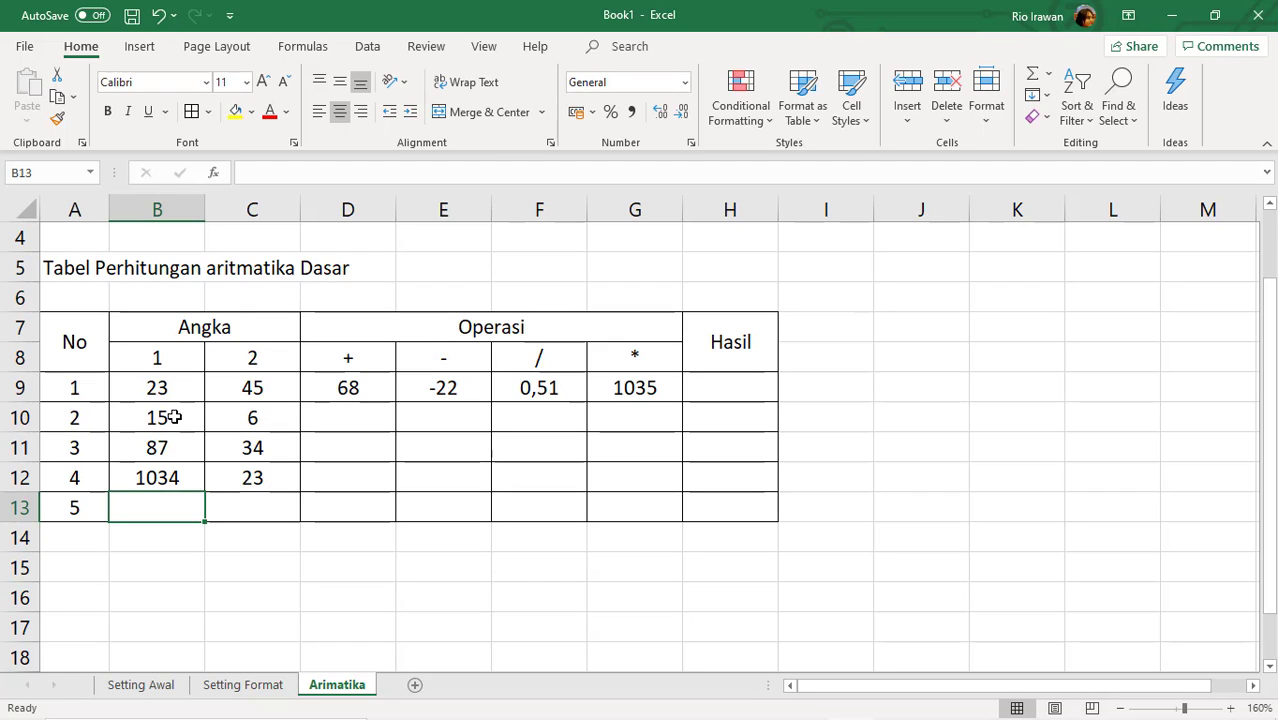
pyautogui.write('12')
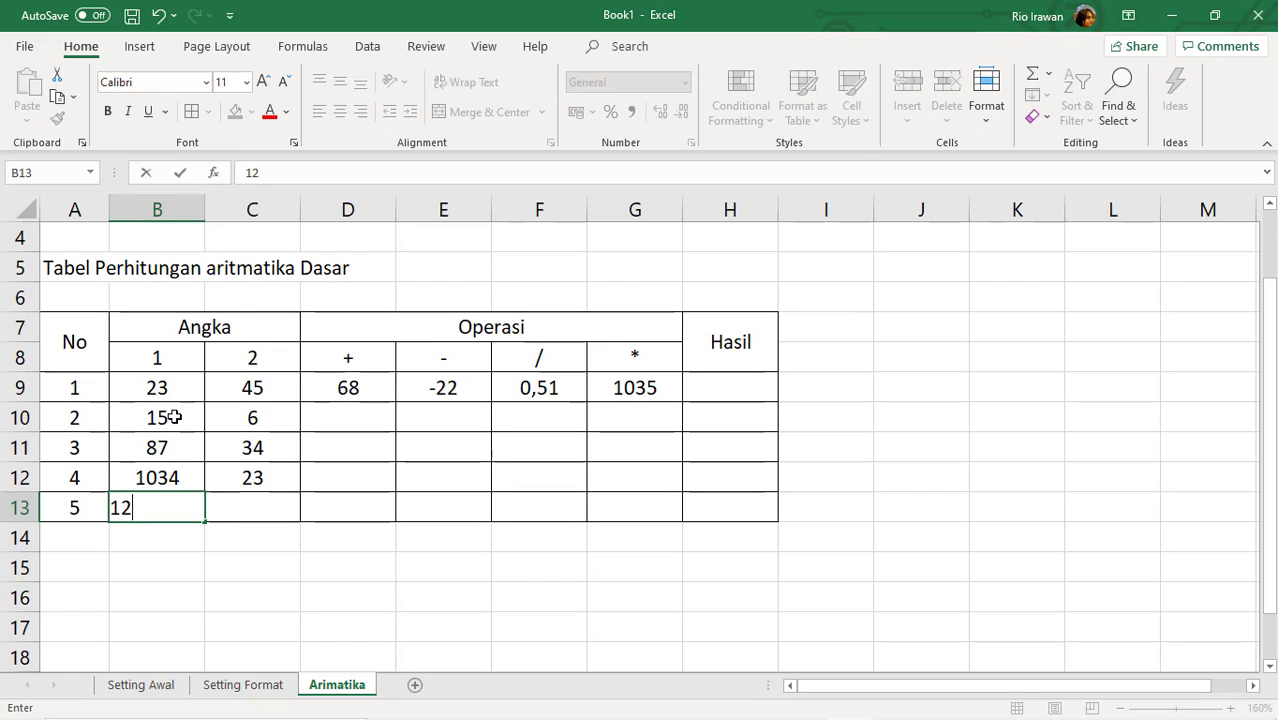
pyautogui.press('Tab')
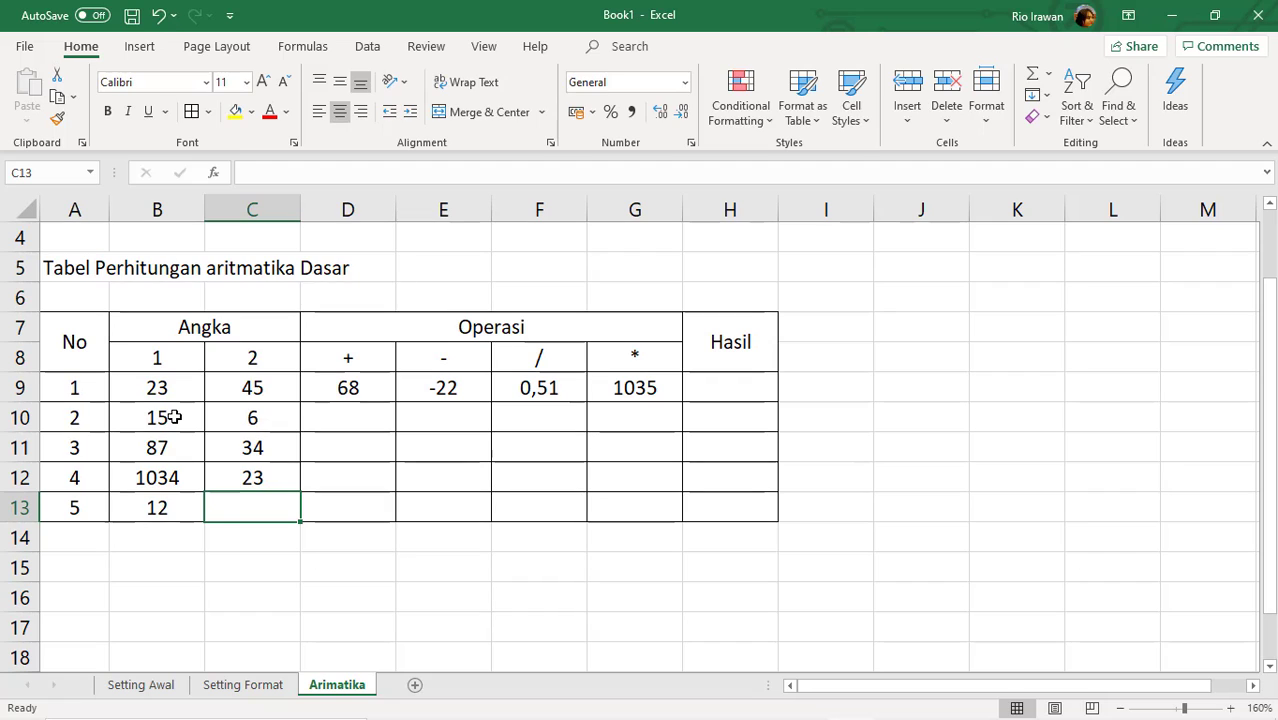
pyautogui.write('89')
pyautogui.press('Return')
pyautogui.press('Up')
pyautogui.click(178, 478)
pyautogui.click(654, 391)
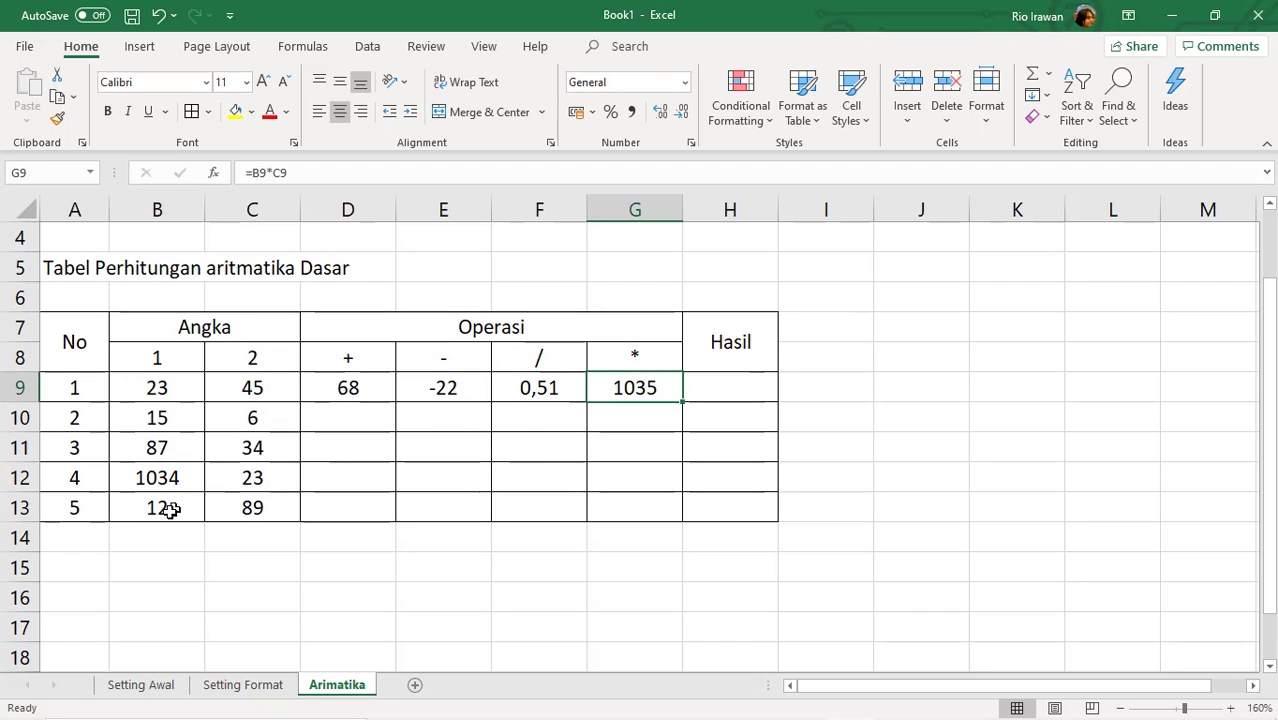
pyautogui.click(157, 482)
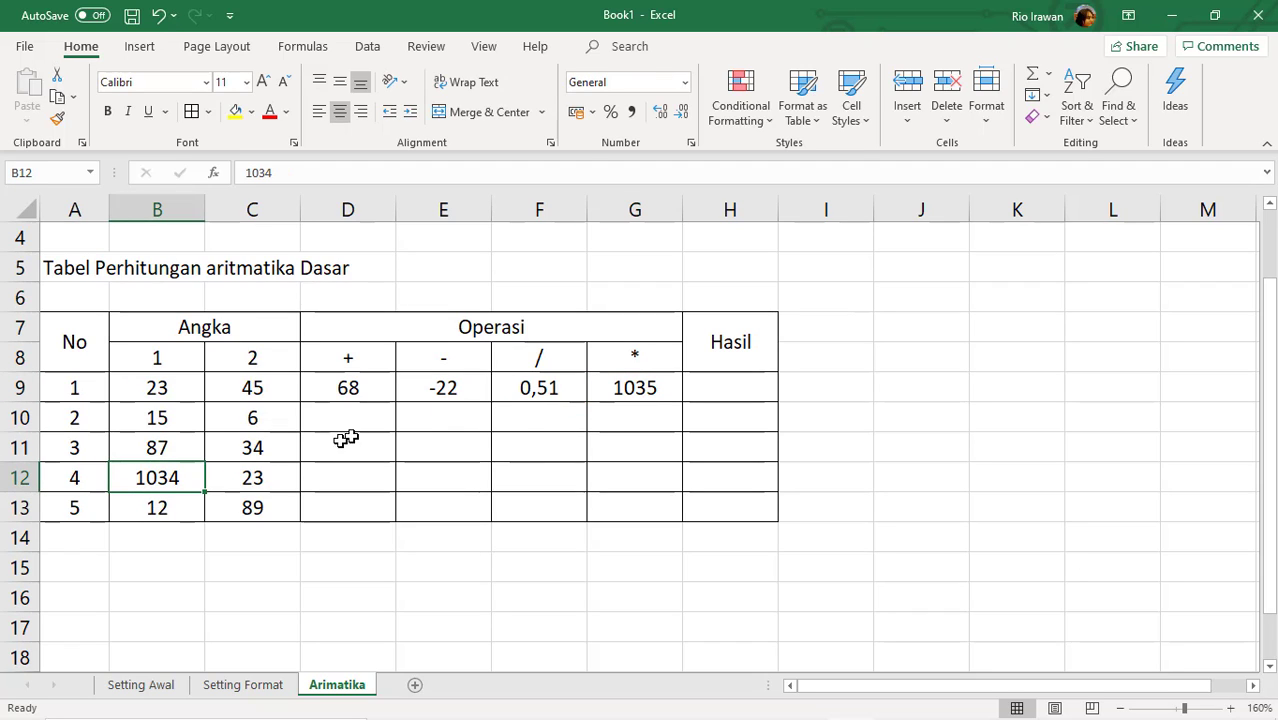
# Format the multiplication result in G9 as Number with 0 decimal places and the 1000 separator.
pyautogui.click(651, 393)
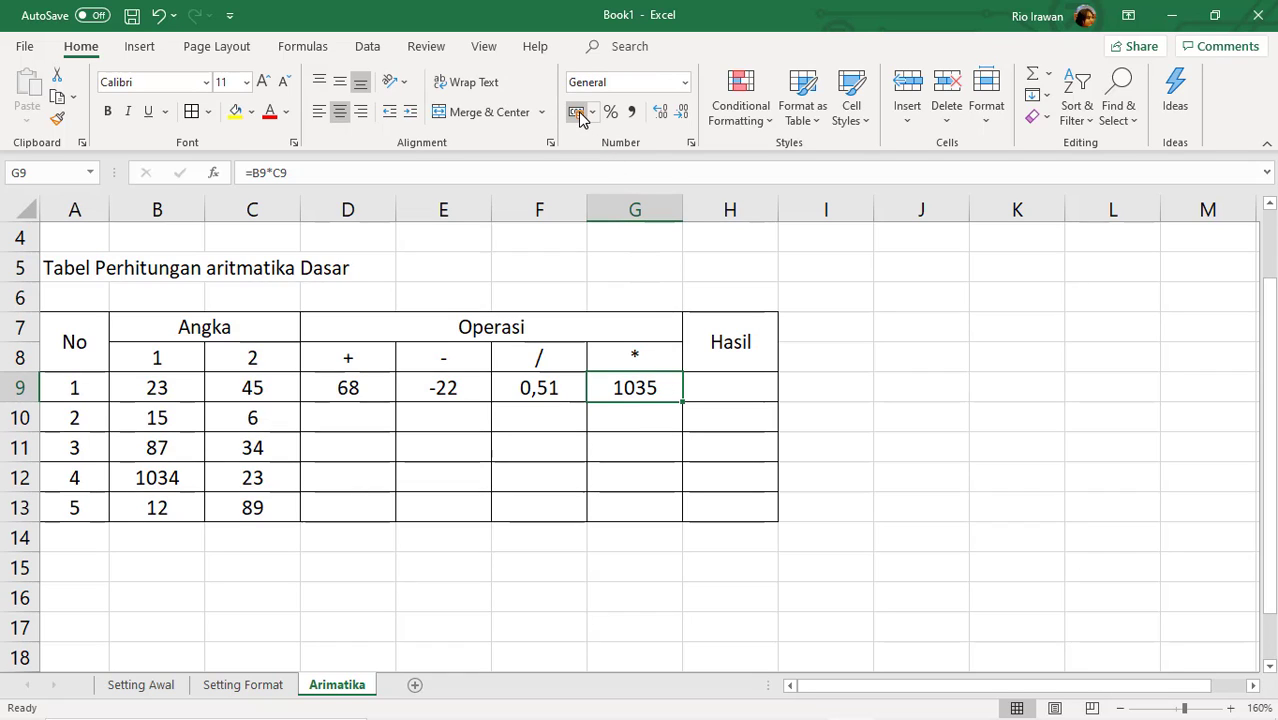
pyautogui.click(690, 143)
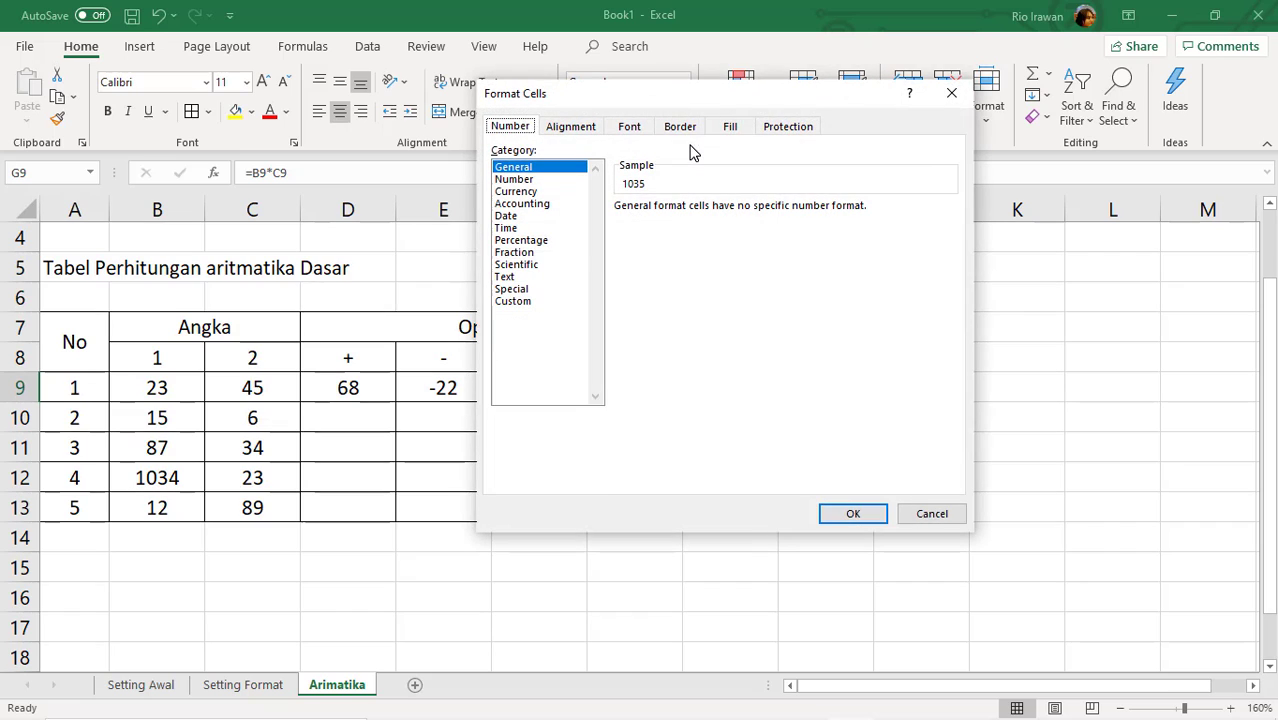
pyautogui.click(527, 181)
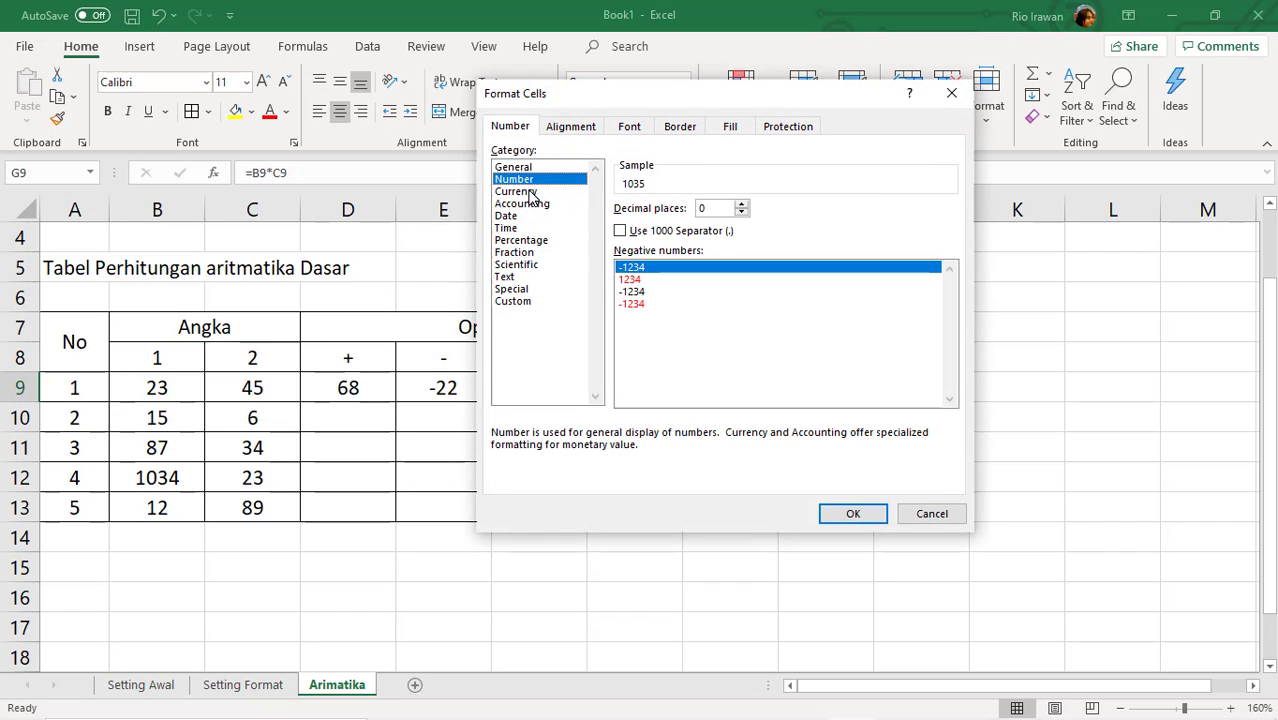
pyautogui.click(620, 232)
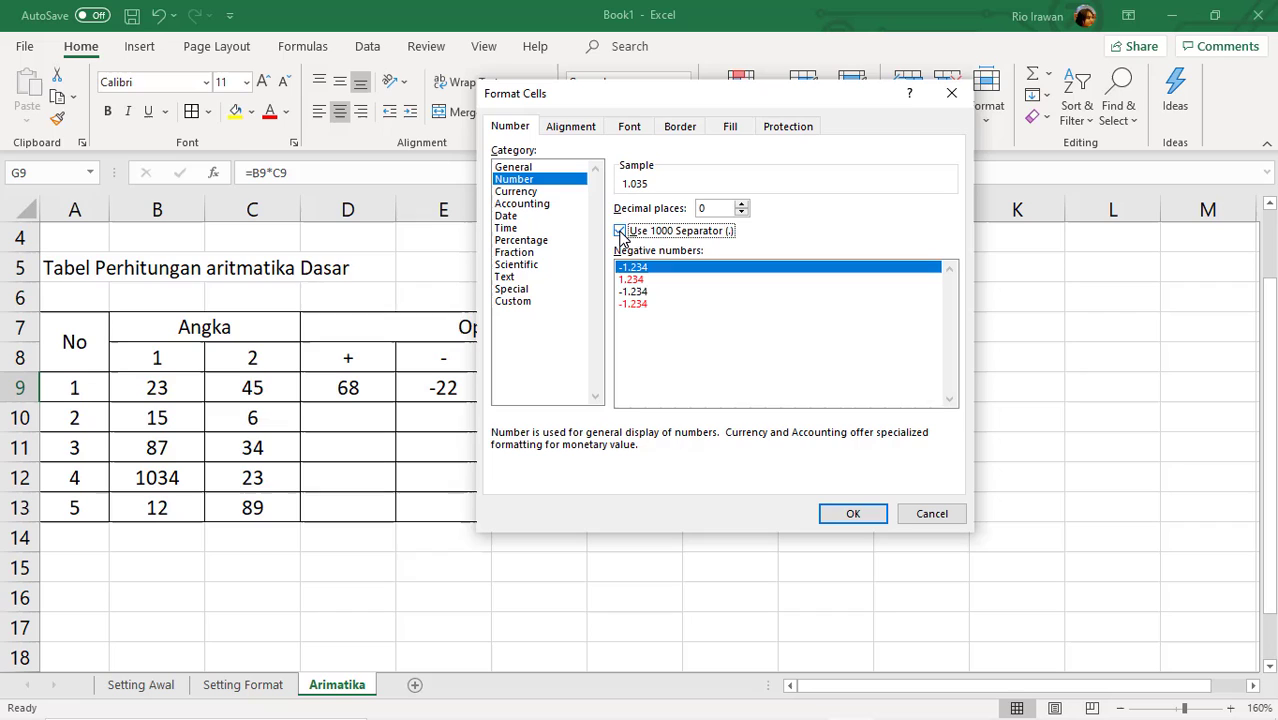
pyautogui.click(853, 514)
pyautogui.click(650, 447)
pyautogui.click(640, 392)
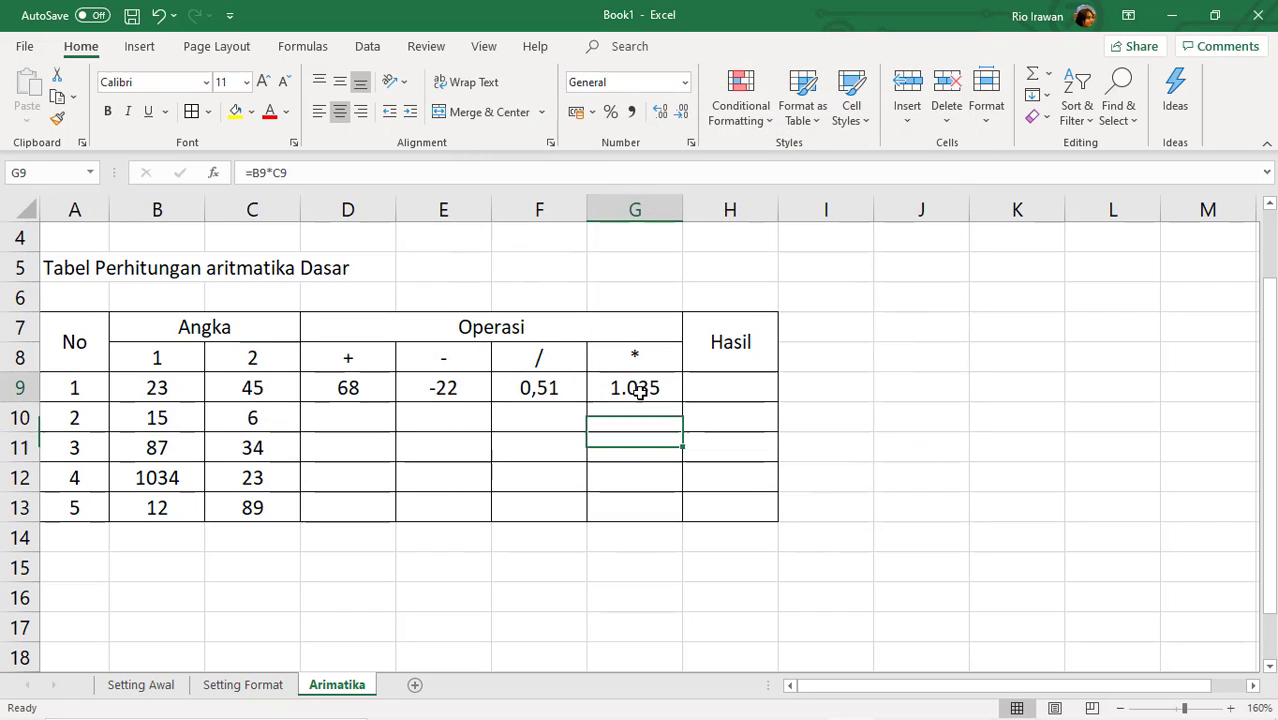
# Format the range B9:G13 as Number with 0 decimal places and the 1000 separator.
pyautogui.moveTo(152, 388); pyautogui.dragTo(625, 506)
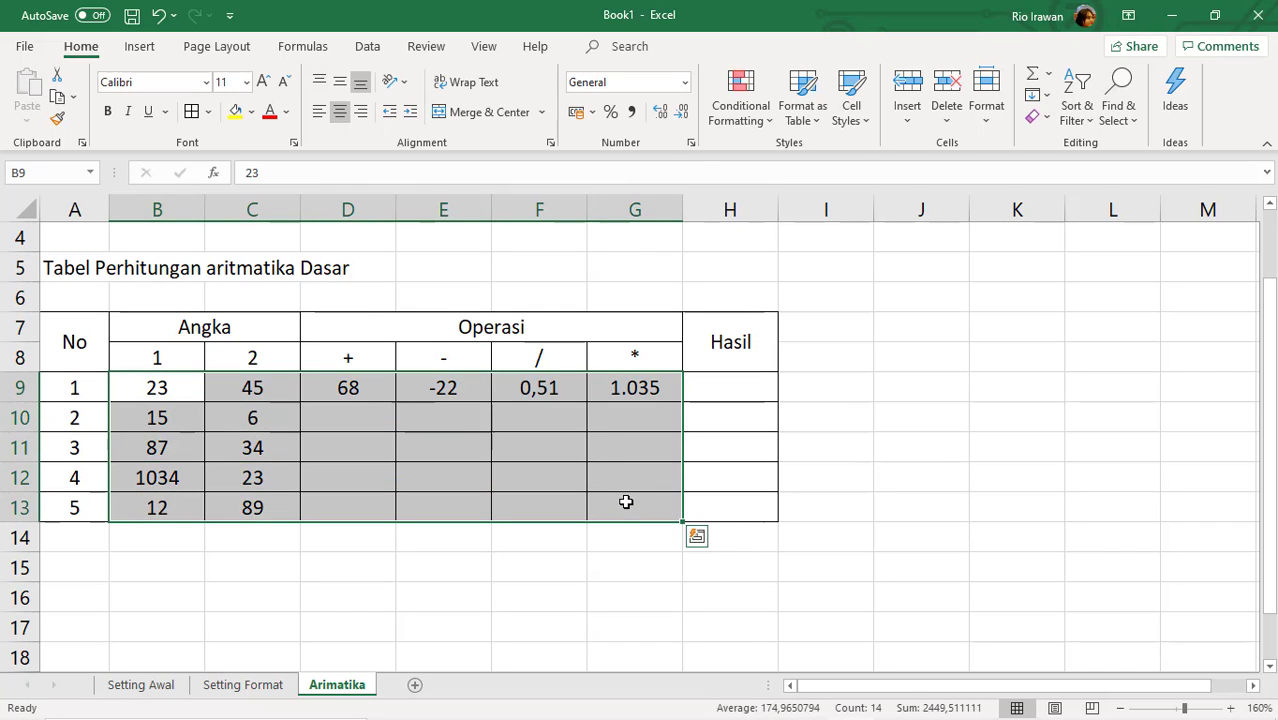
pyautogui.click(690, 144)
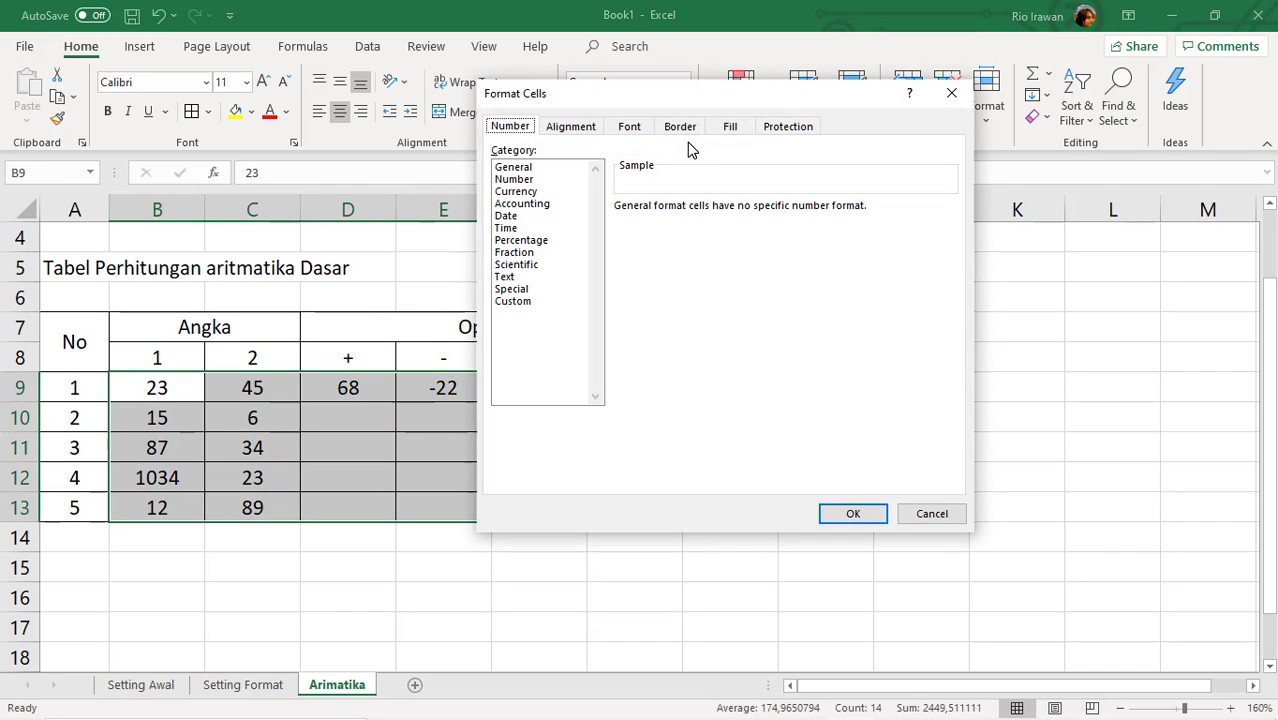
pyautogui.click(513, 179)
pyautogui.click(621, 232)
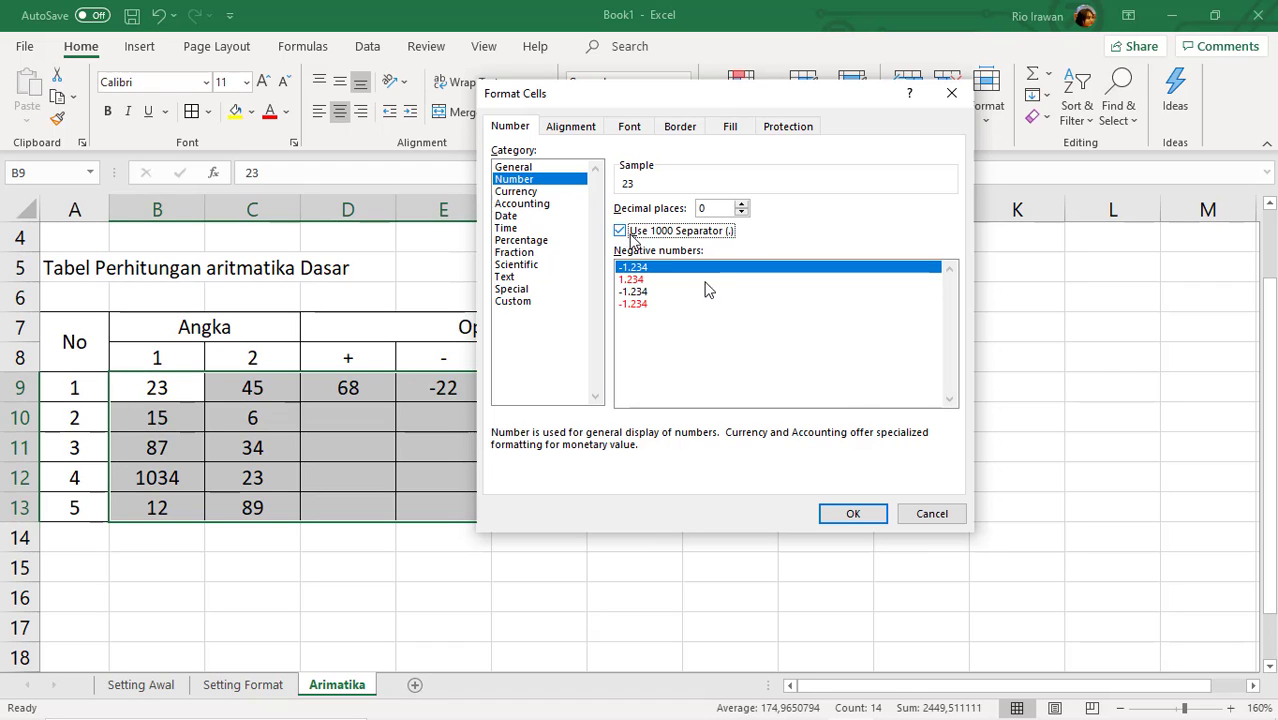
pyautogui.click(868, 516)
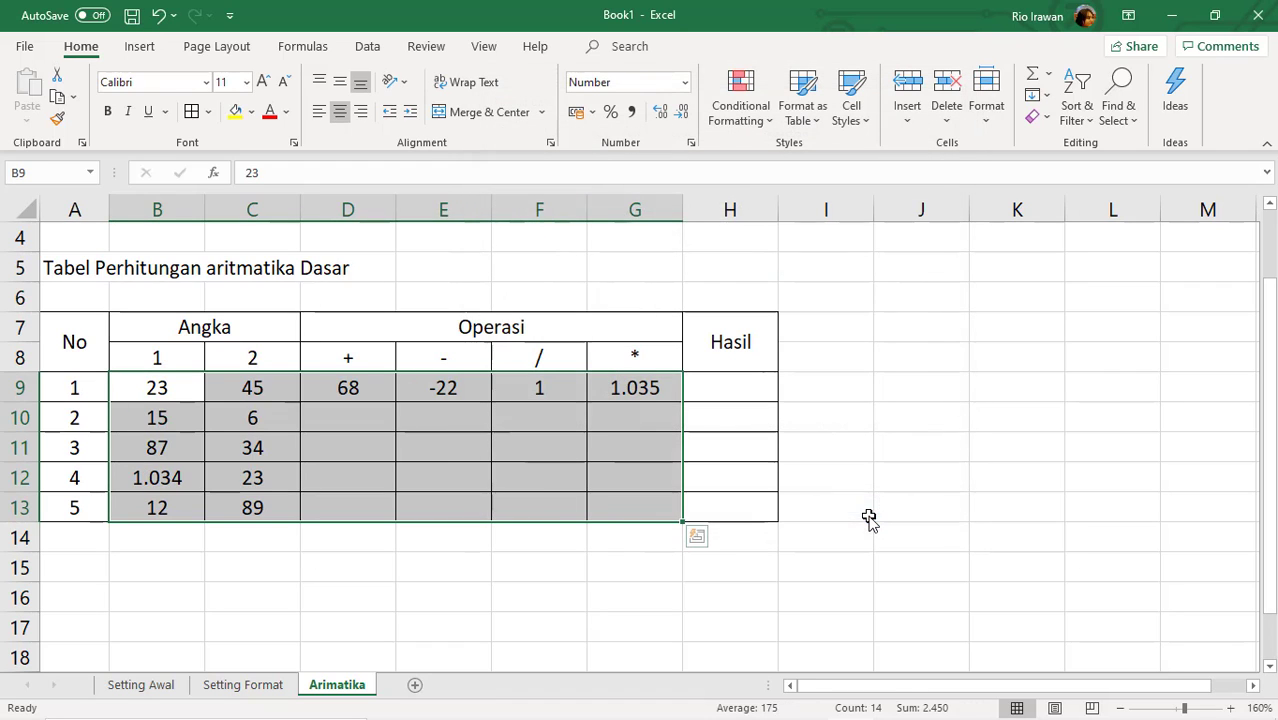
pyautogui.click(352, 476)
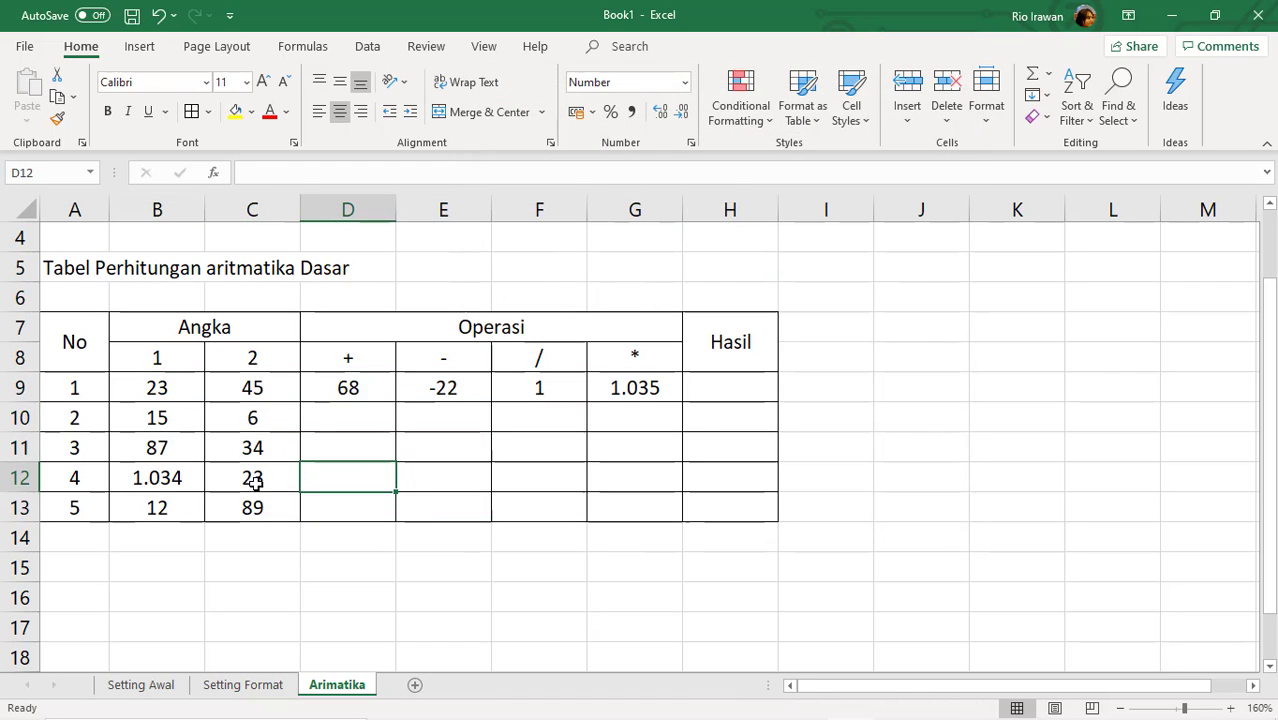
pyautogui.click(180, 481)
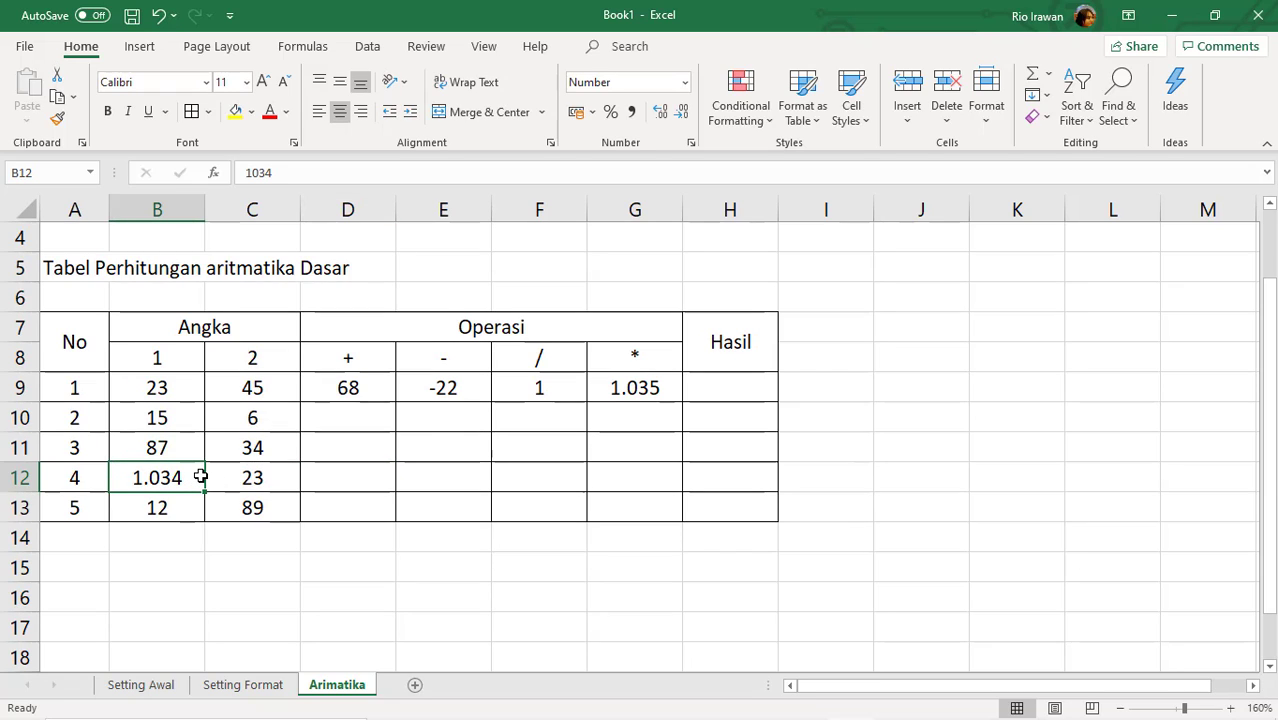
# Re-enter the formula =B9/C9 in F9 to divide the first row's first number by the second.
pyautogui.click(560, 391)
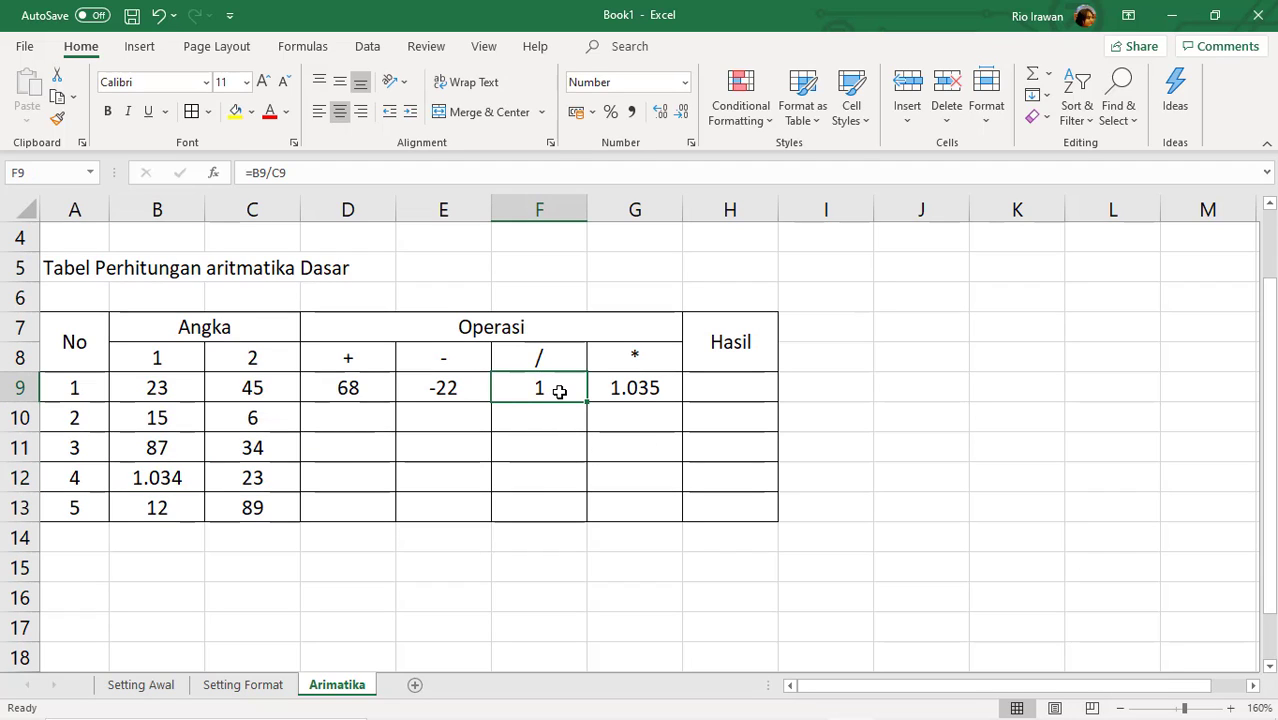
pyautogui.write('=')
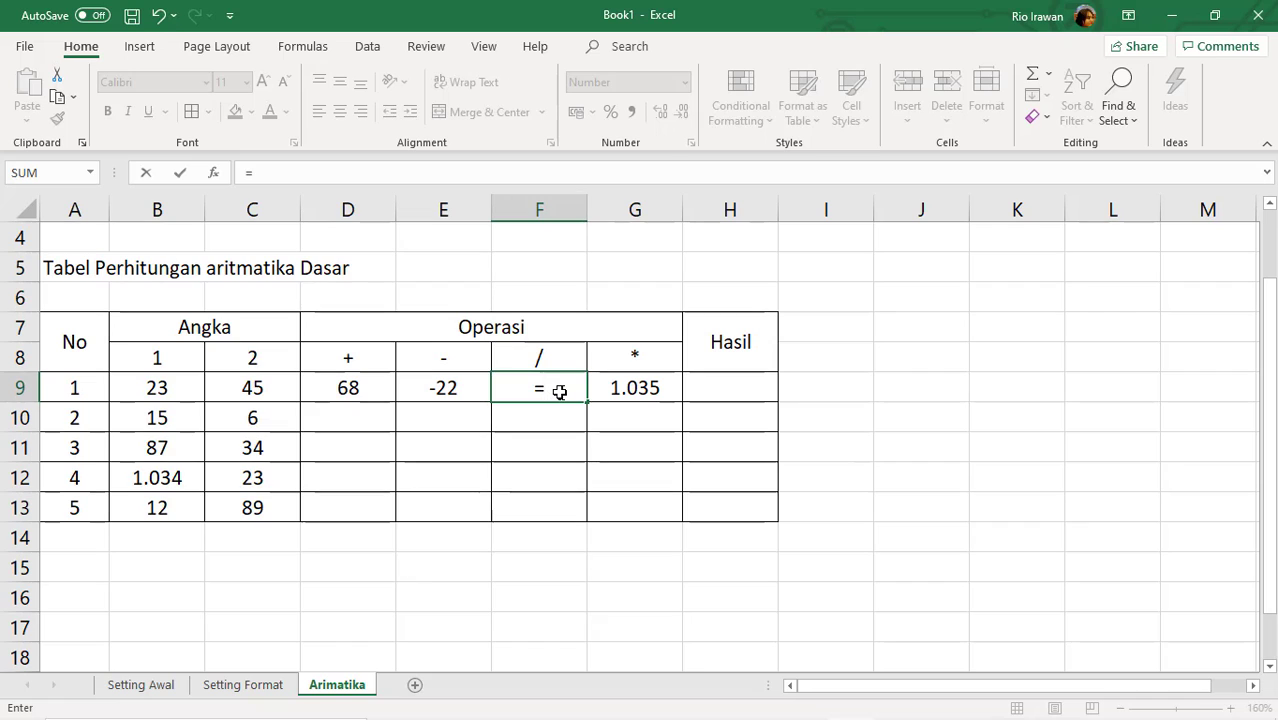
pyautogui.press('Left')
pyautogui.press('Left')
pyautogui.press('Left')
pyautogui.press('Left')
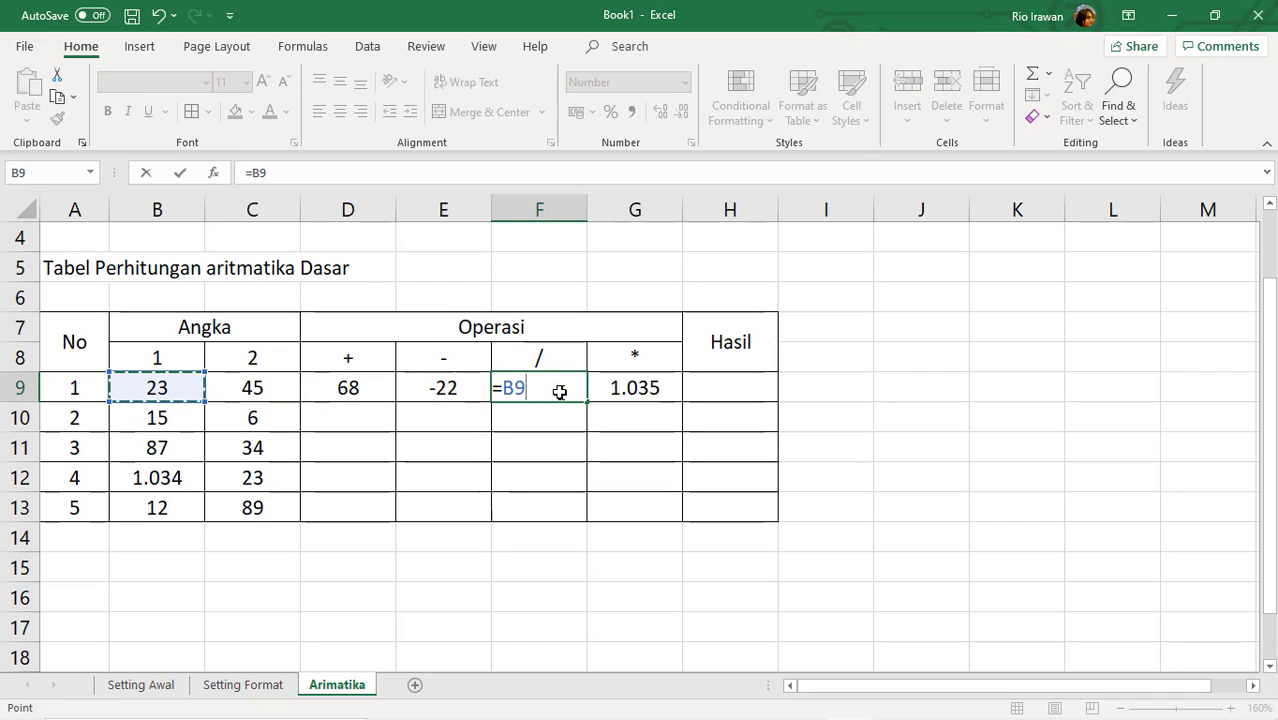
pyautogui.write('/')
pyautogui.press('Left')
pyautogui.press('Left')
pyautogui.press('Left')
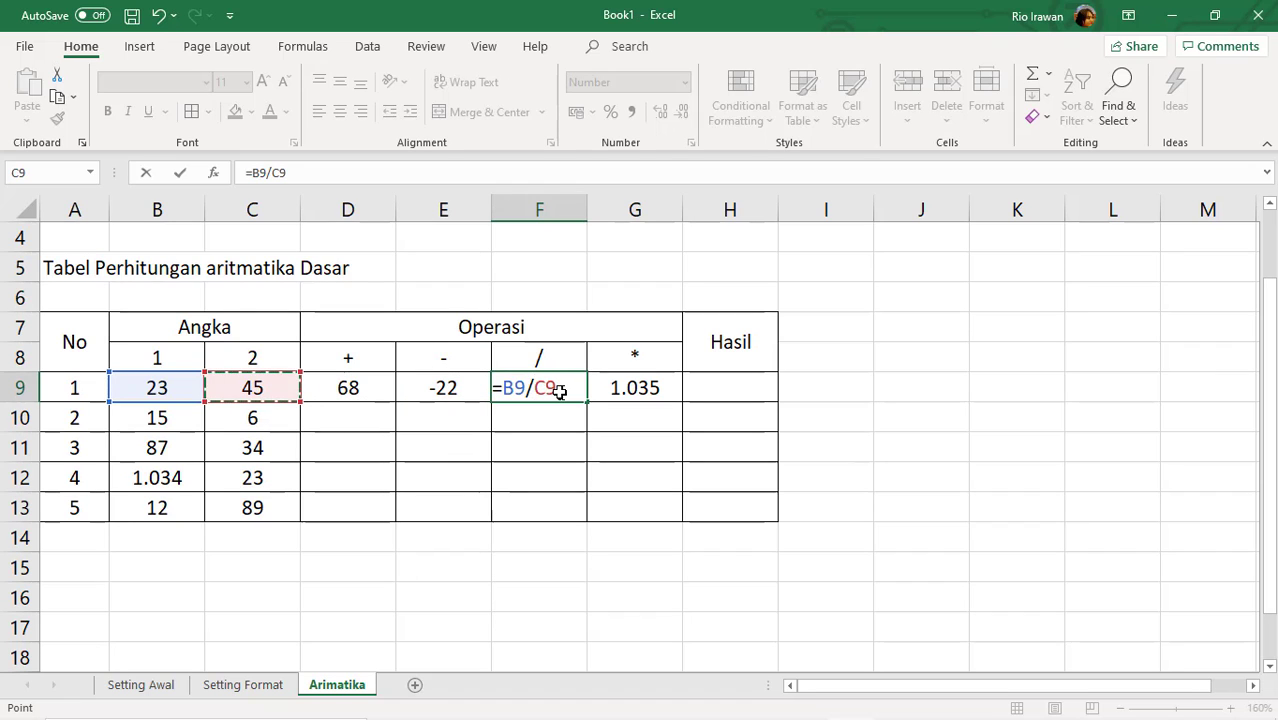
pyautogui.press('Return')
# Format the division result in F9 as Number with 2 decimal places and the 1000 separator.
pyautogui.click(560, 392)
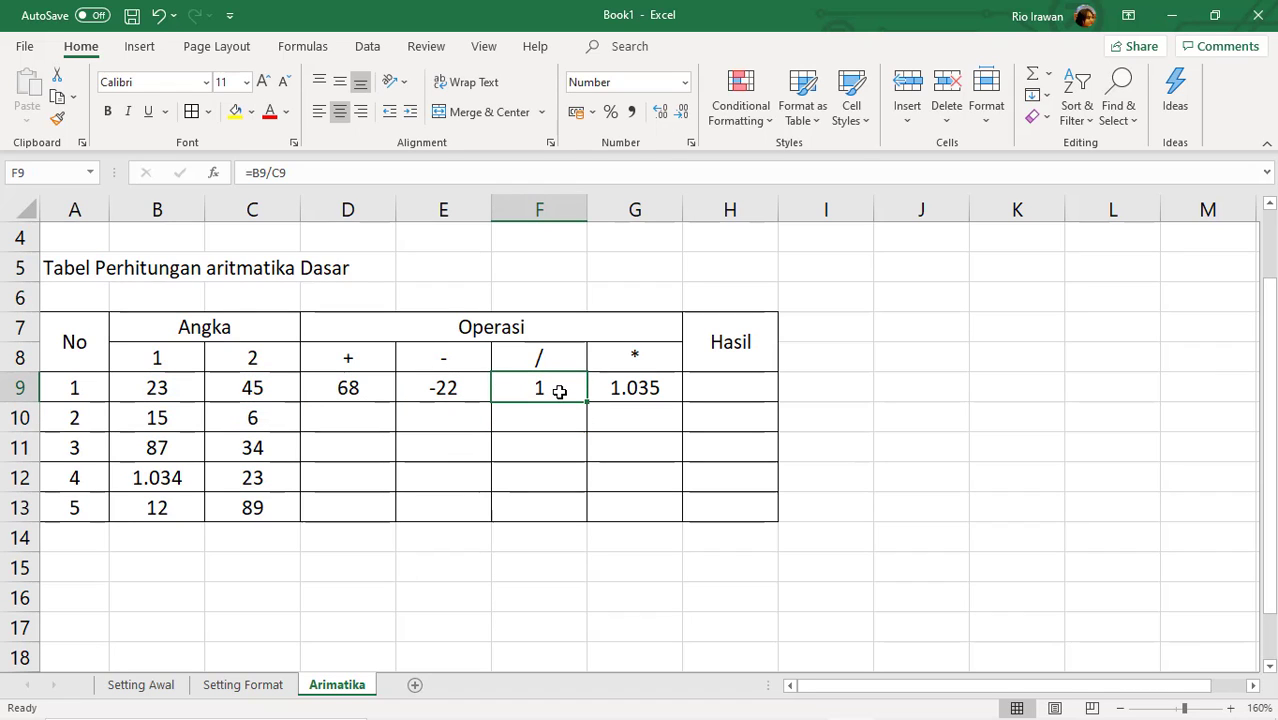
pyautogui.click(691, 143)
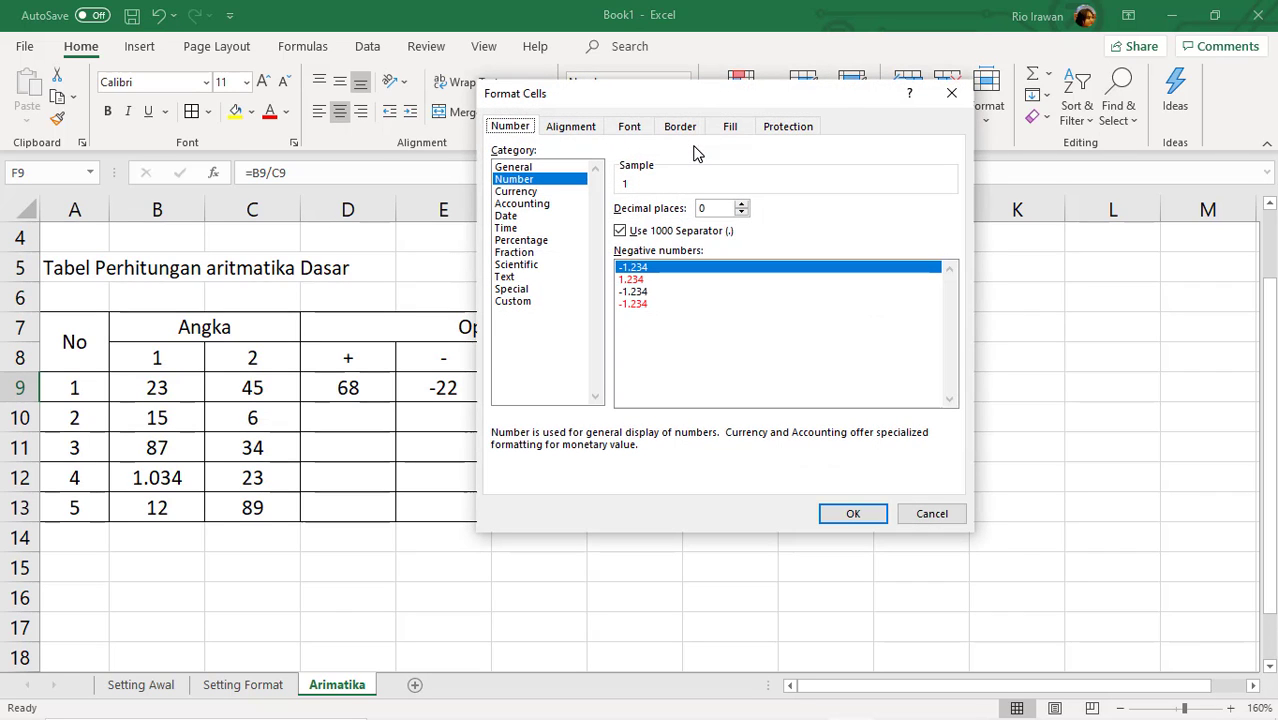
pyautogui.click(518, 168)
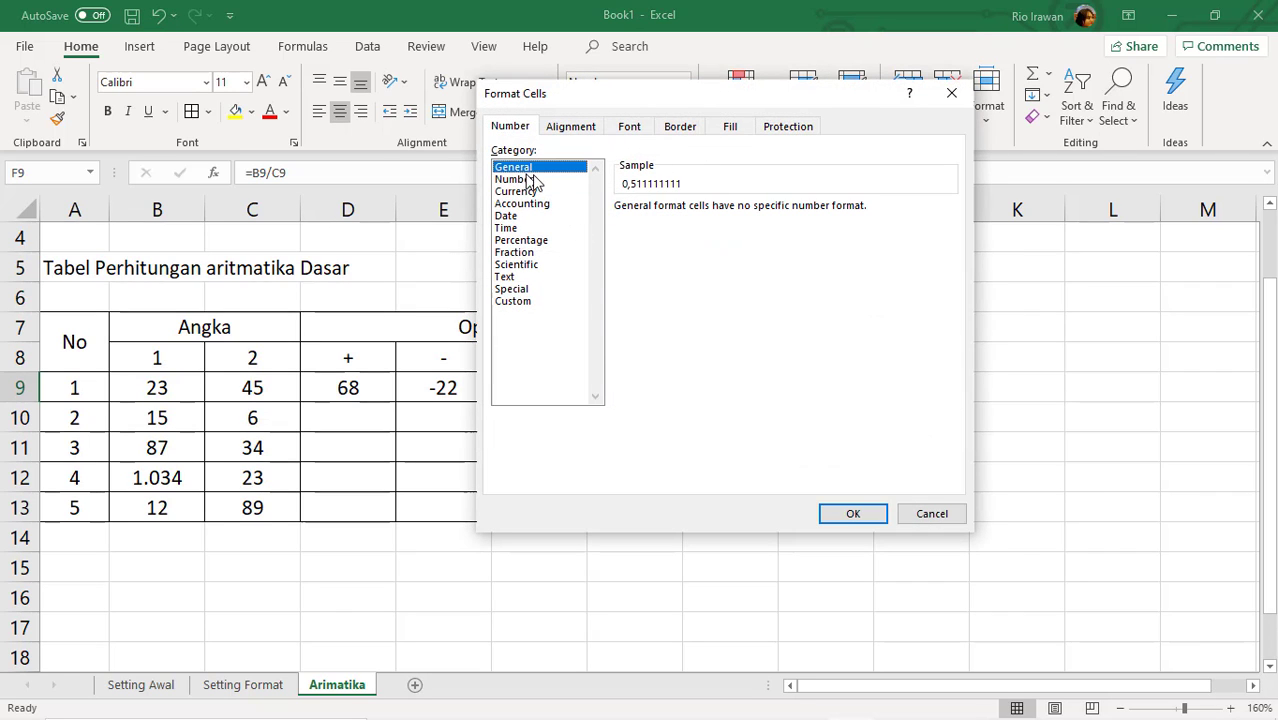
pyautogui.click(526, 181)
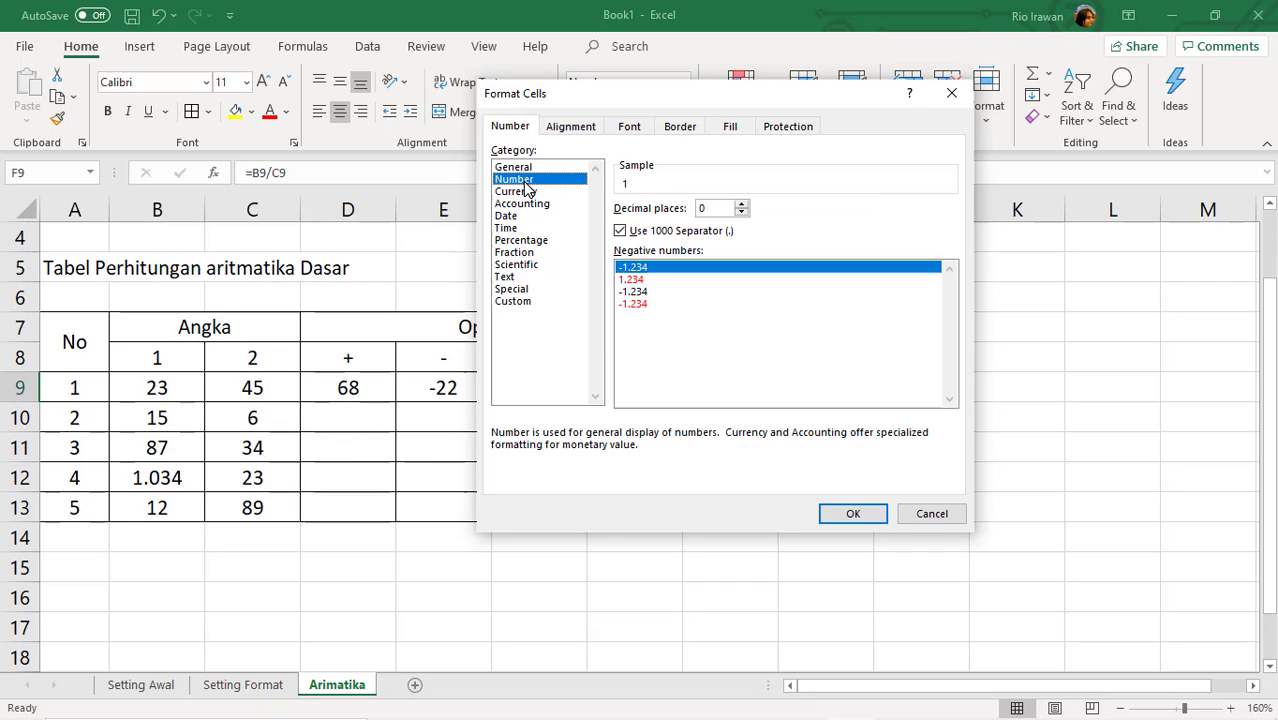
pyautogui.click(742, 206)
pyautogui.click(742, 204)
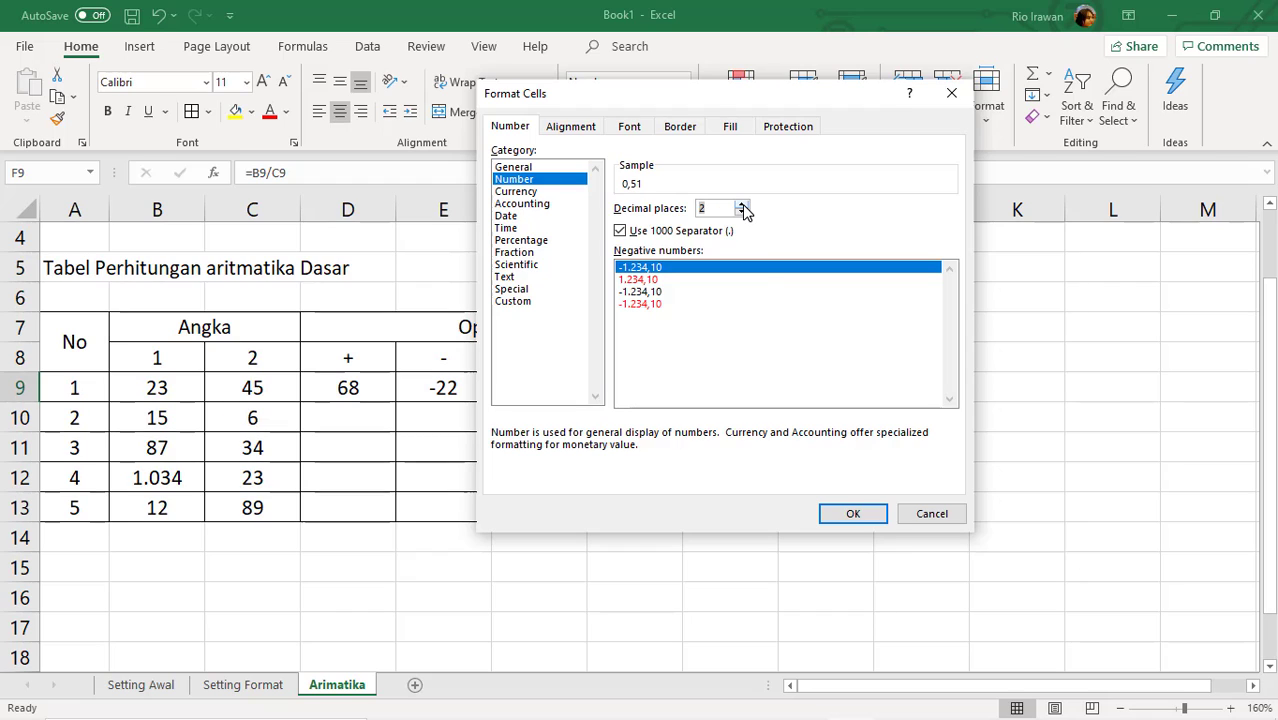
pyautogui.click(864, 516)
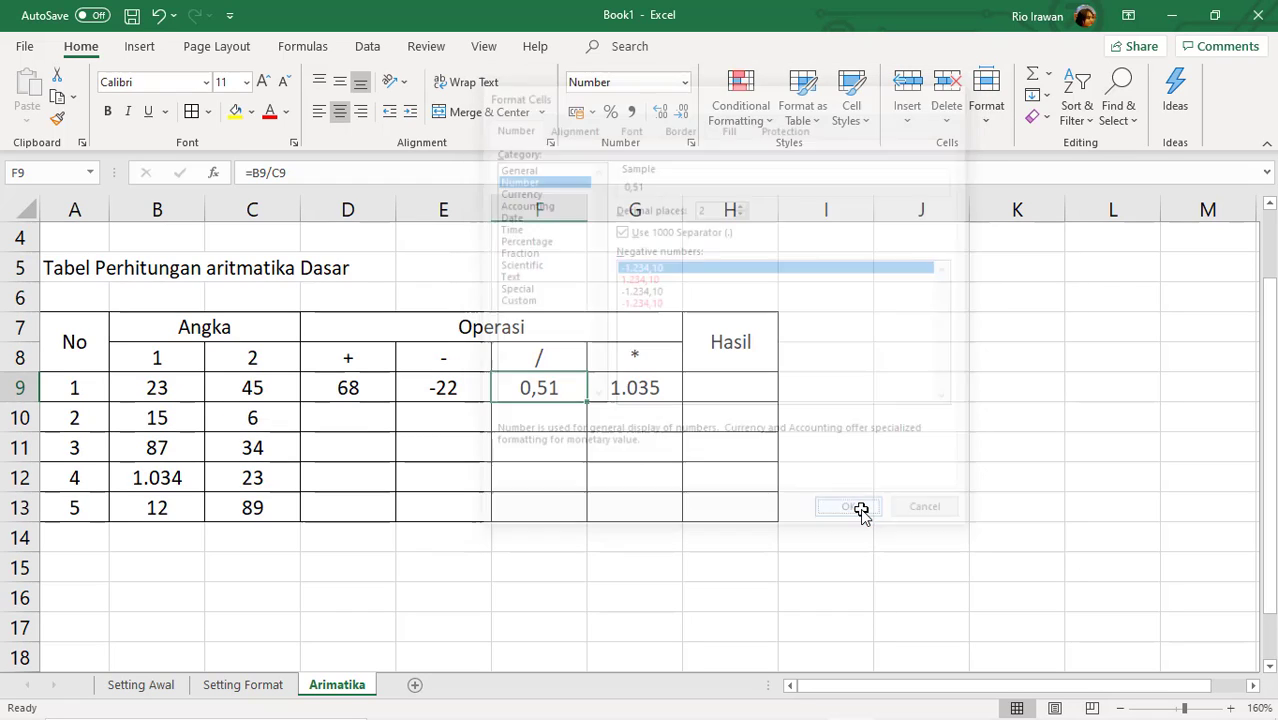
pyautogui.click(546, 425)
pyautogui.click(554, 389)
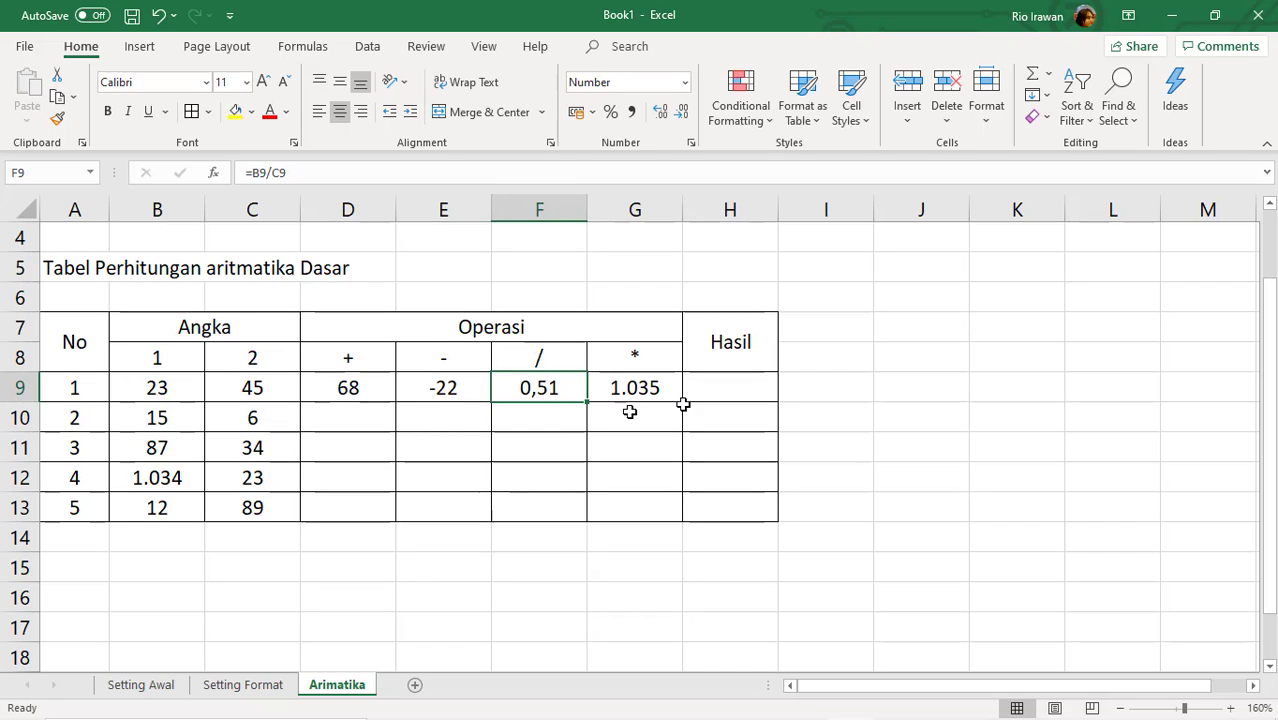
# Examine the addition formula in D9 and the number pairs in rows 9 to 12 that the addition column uses.
pyautogui.click(364, 389)
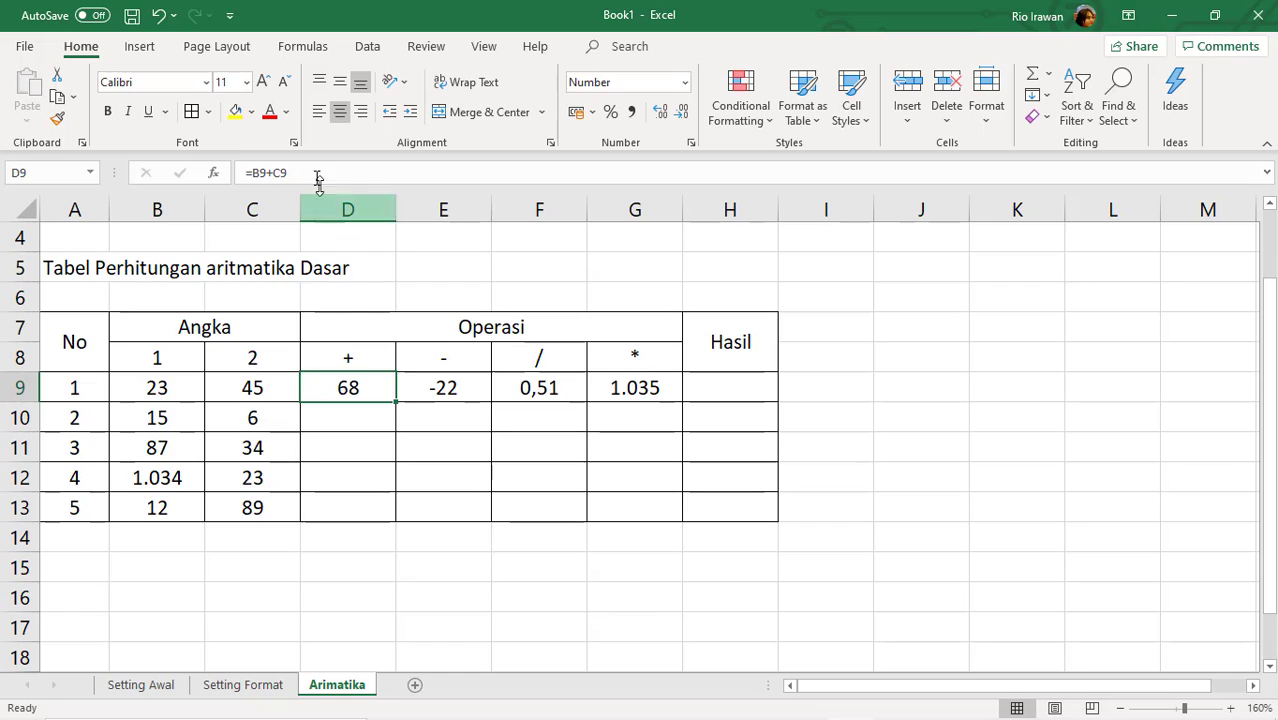
pyautogui.click(167, 385)
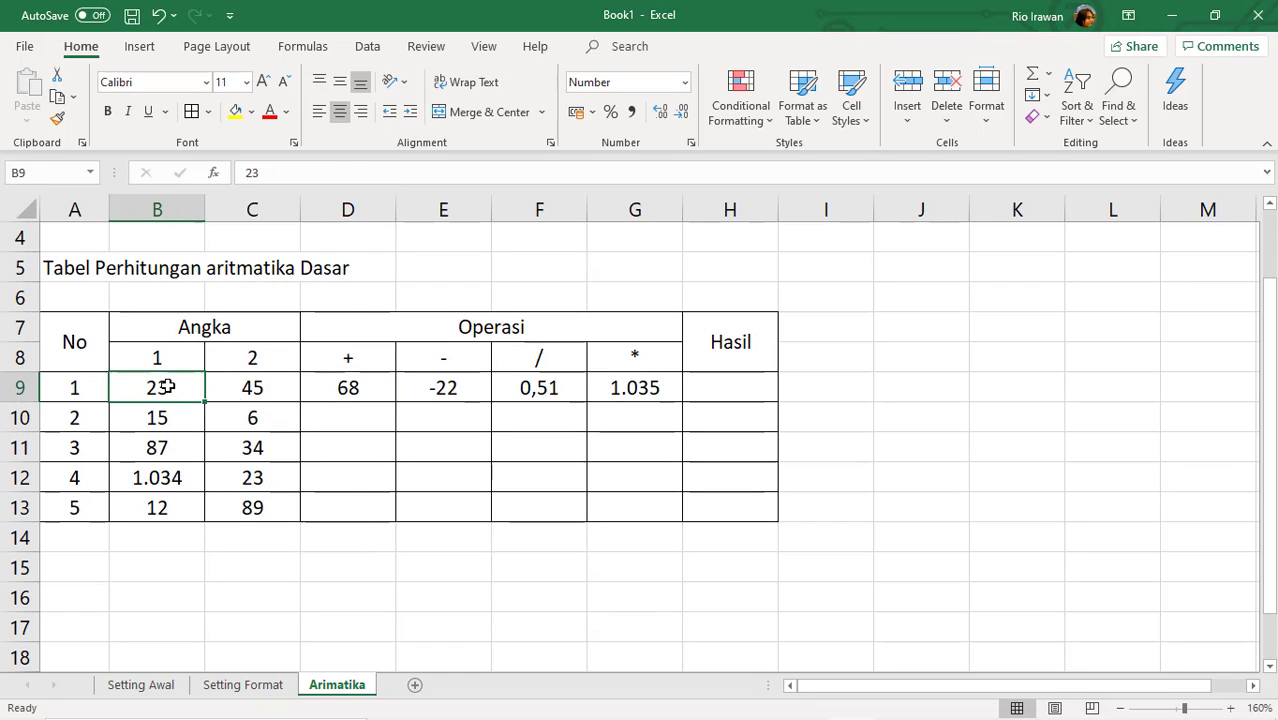
pyautogui.click(252, 388)
pyautogui.click(368, 390)
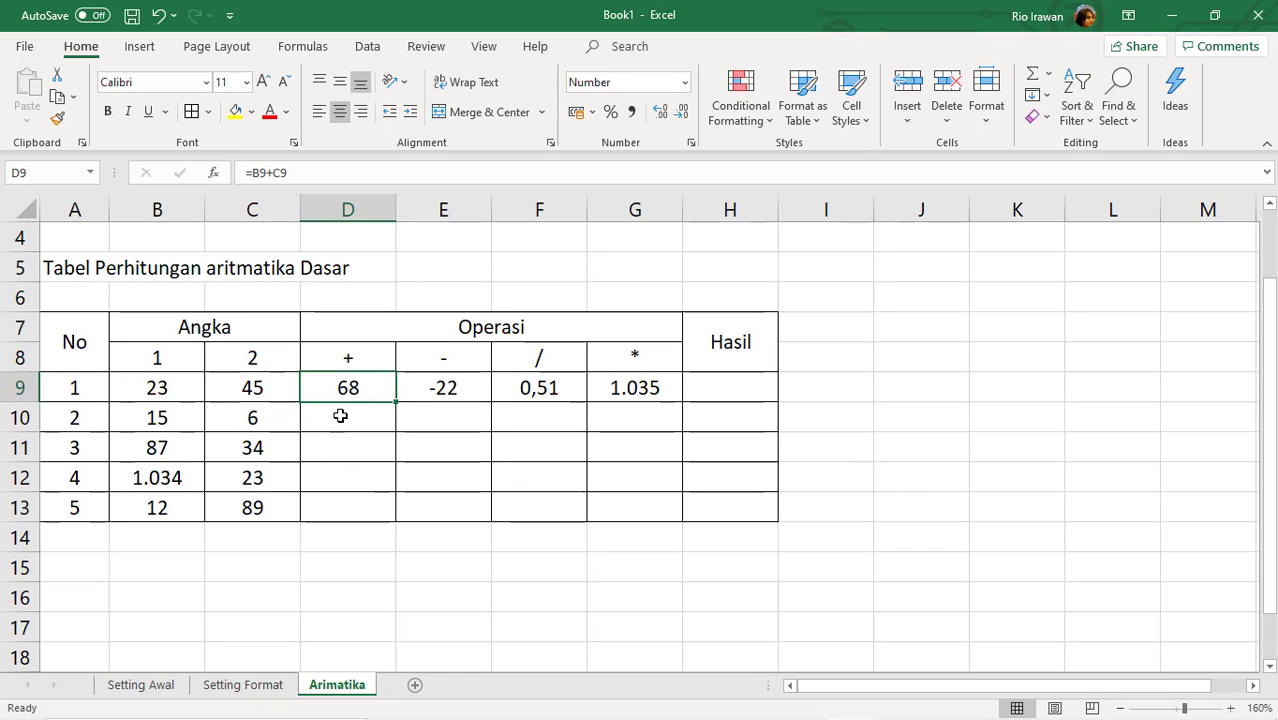
pyautogui.click(342, 416)
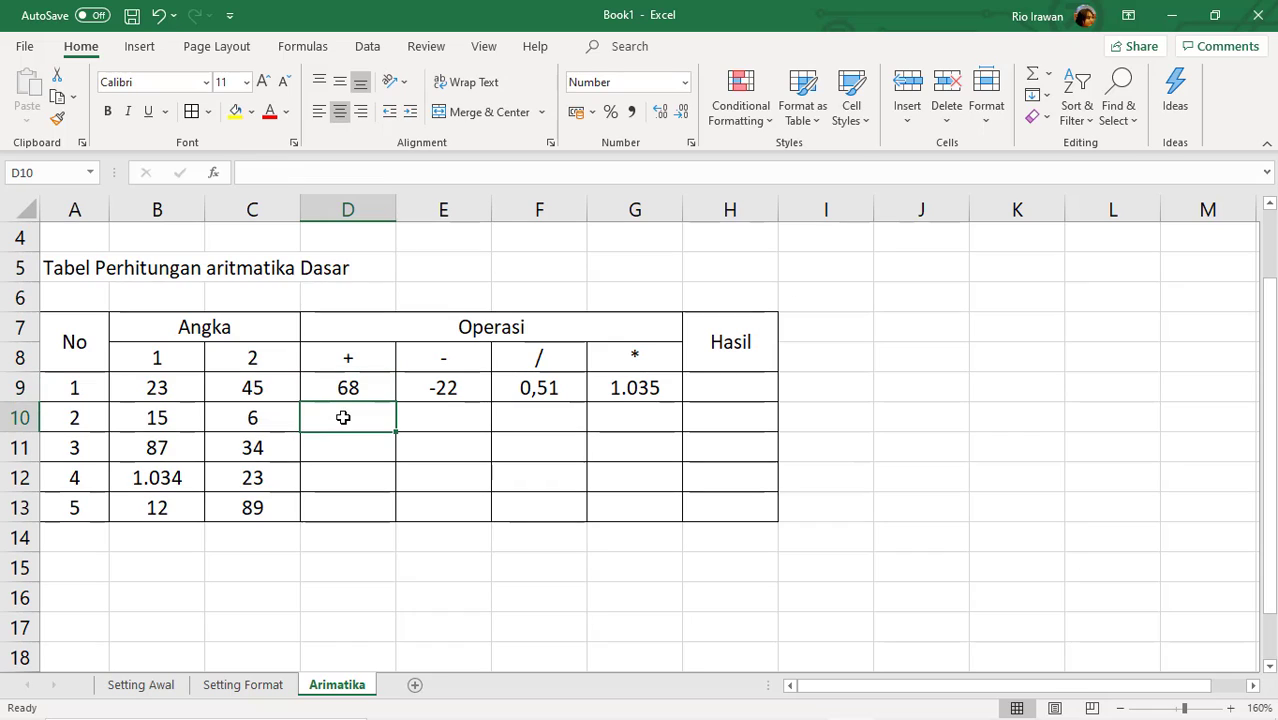
pyautogui.click(162, 420)
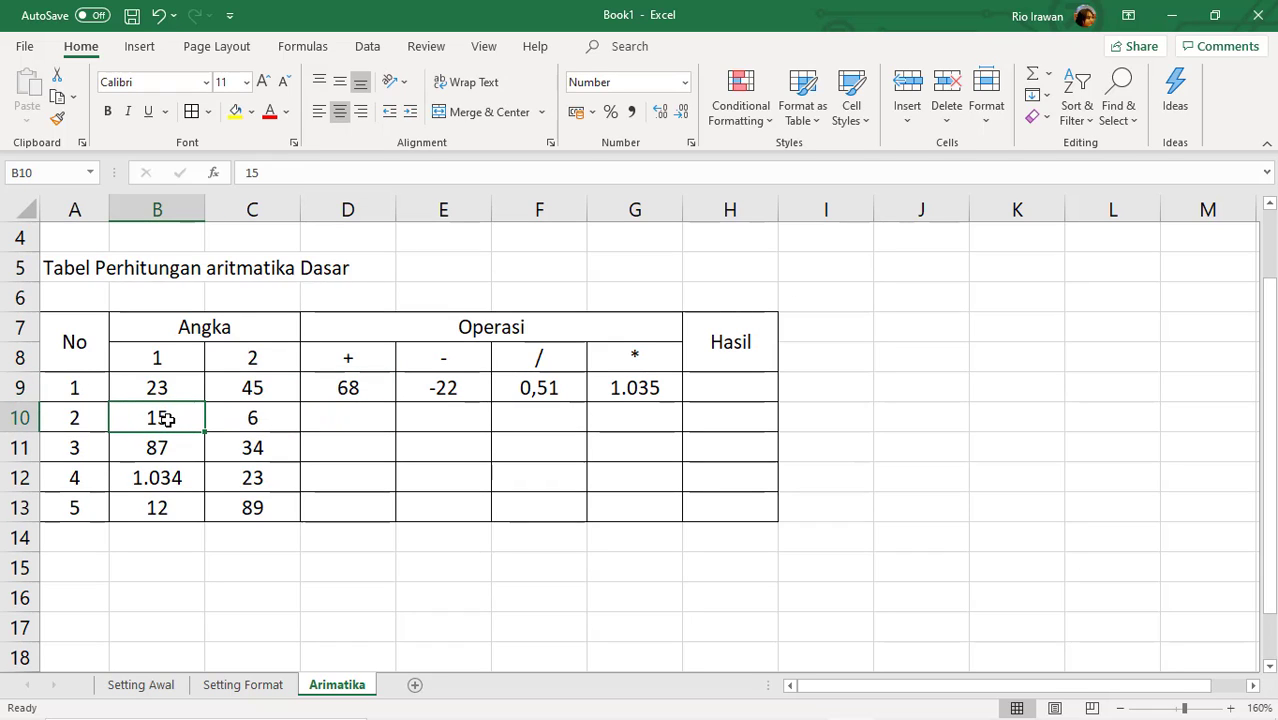
pyautogui.click(251, 417)
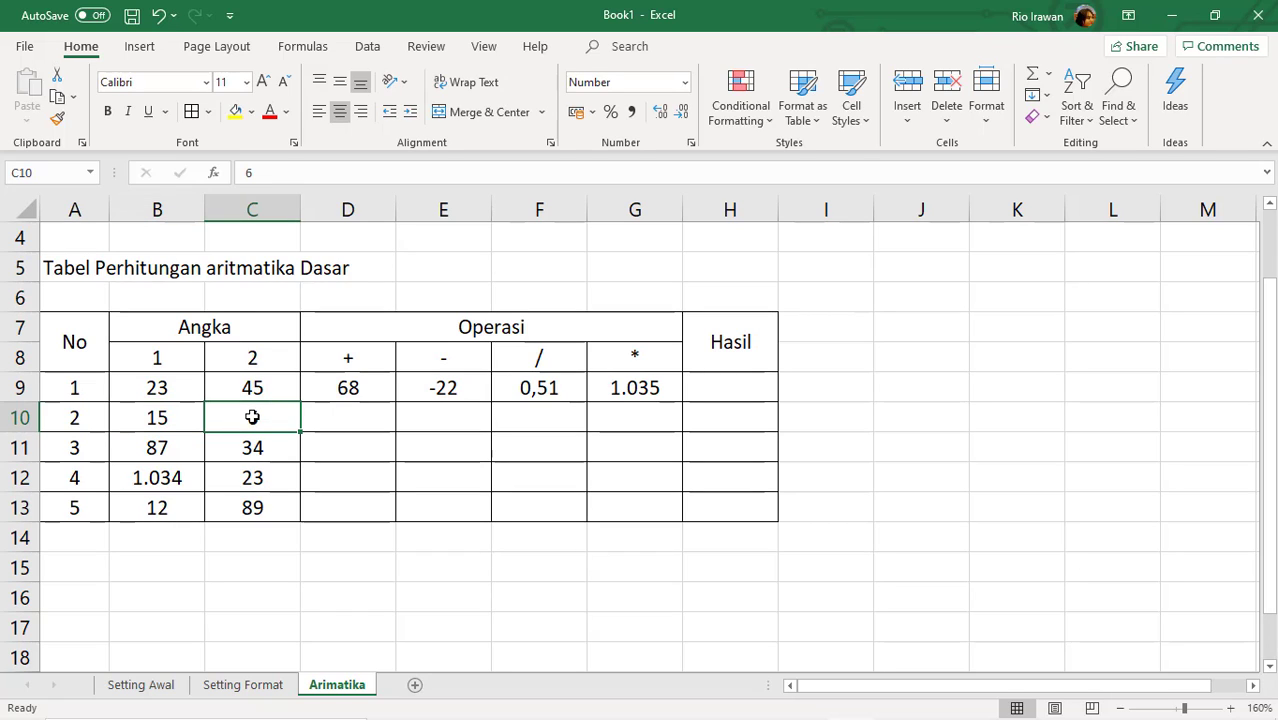
pyautogui.click(349, 452)
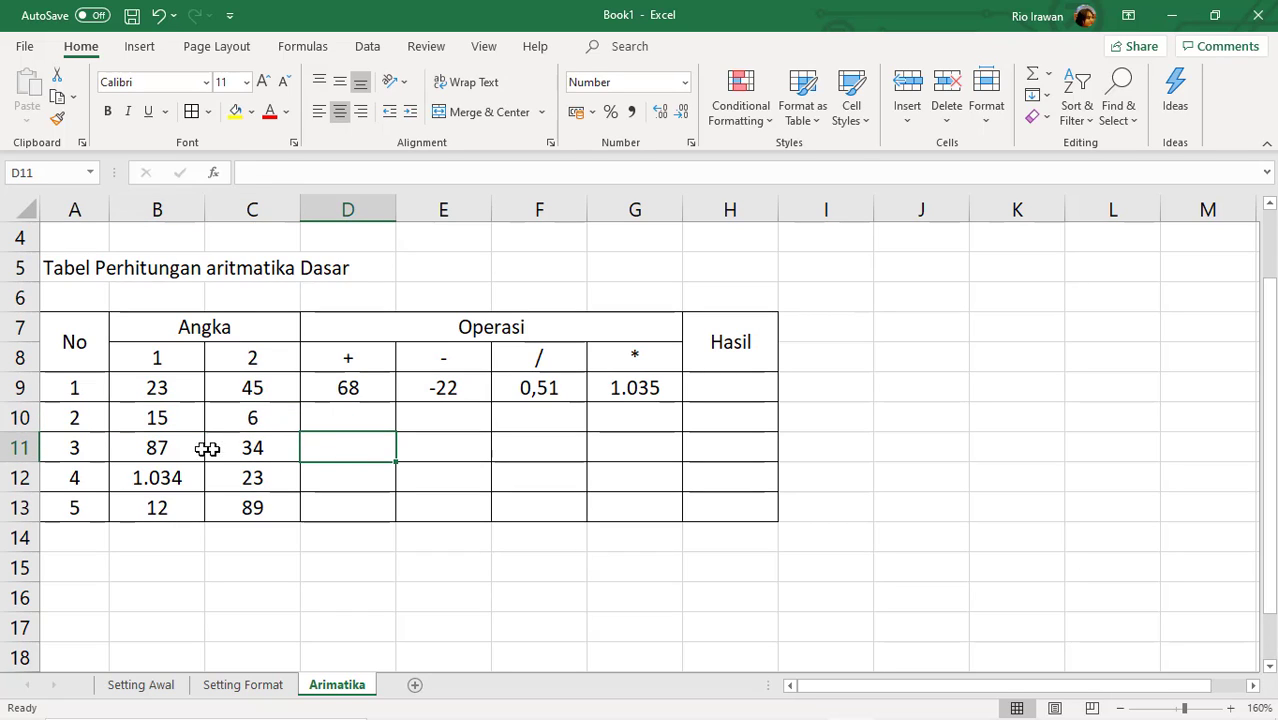
pyautogui.click(157, 447)
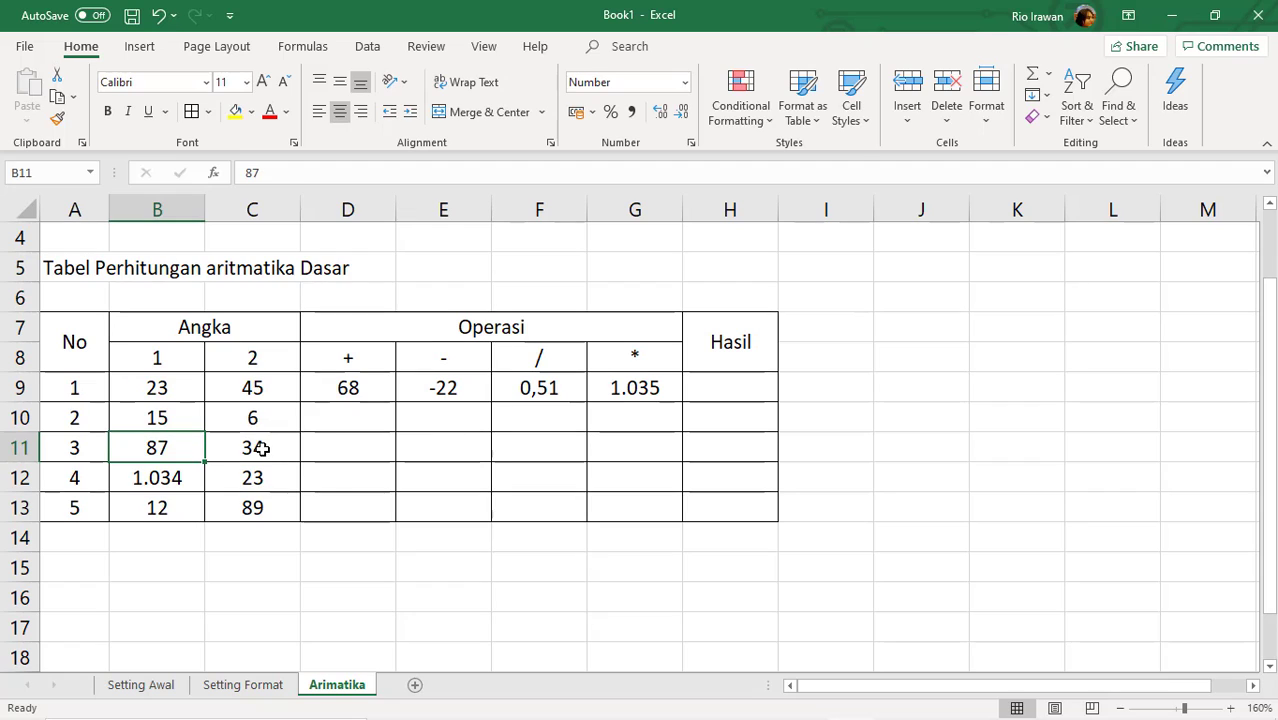
pyautogui.click(257, 447)
pyautogui.click(349, 481)
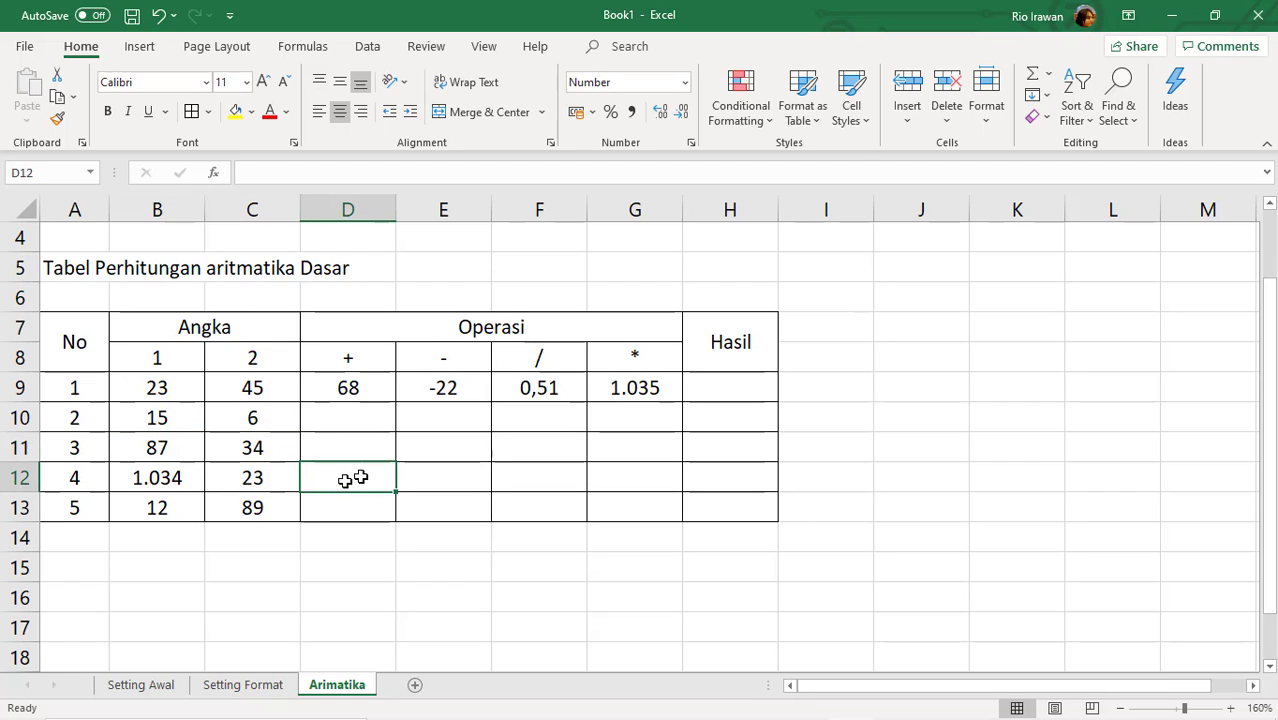
pyautogui.click(153, 481)
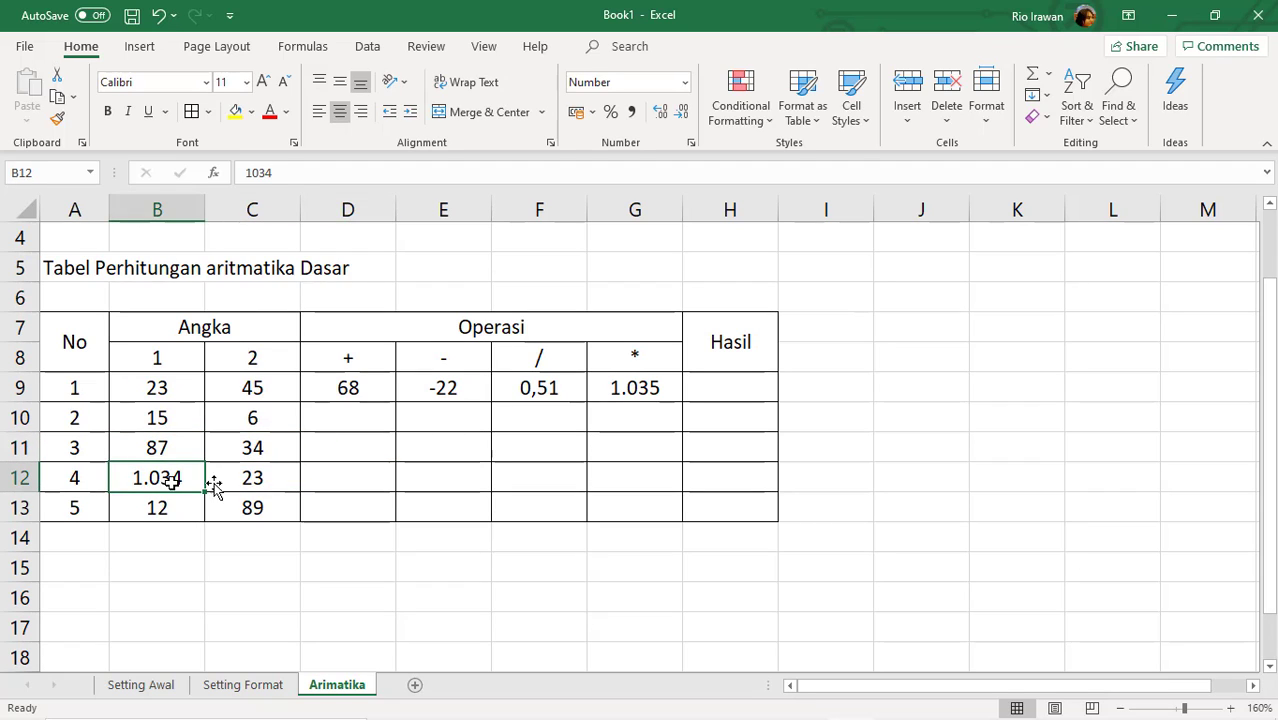
pyautogui.click(259, 480)
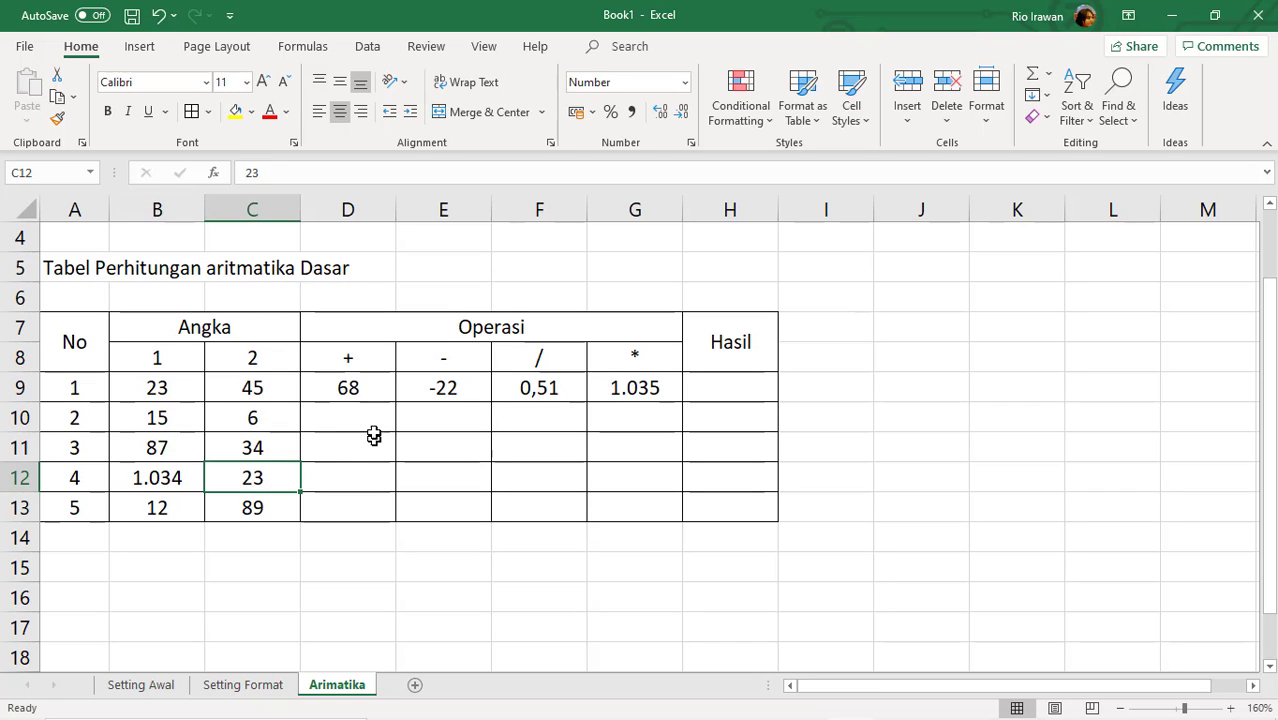
# Fill the addition formula from D9 down to D13 and check the copied formulas' cell references.
pyautogui.click(368, 382)
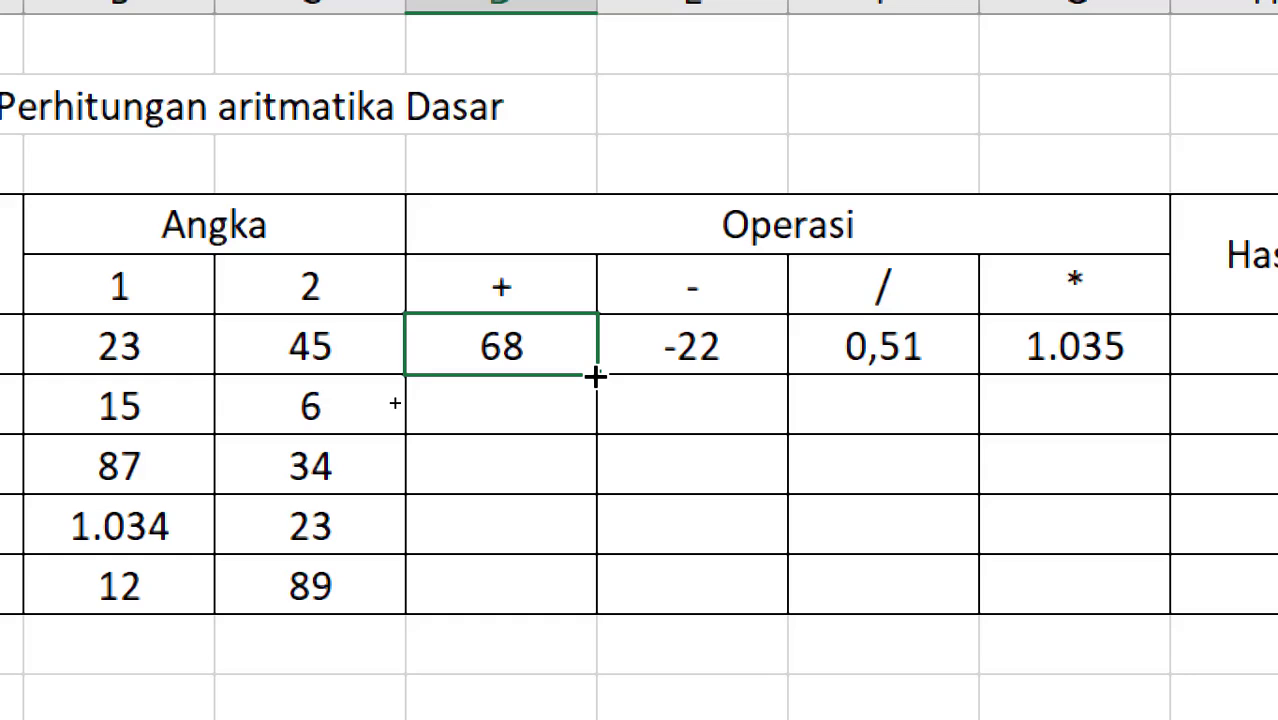
pyautogui.moveTo(595, 375); pyautogui.dragTo(585, 608)
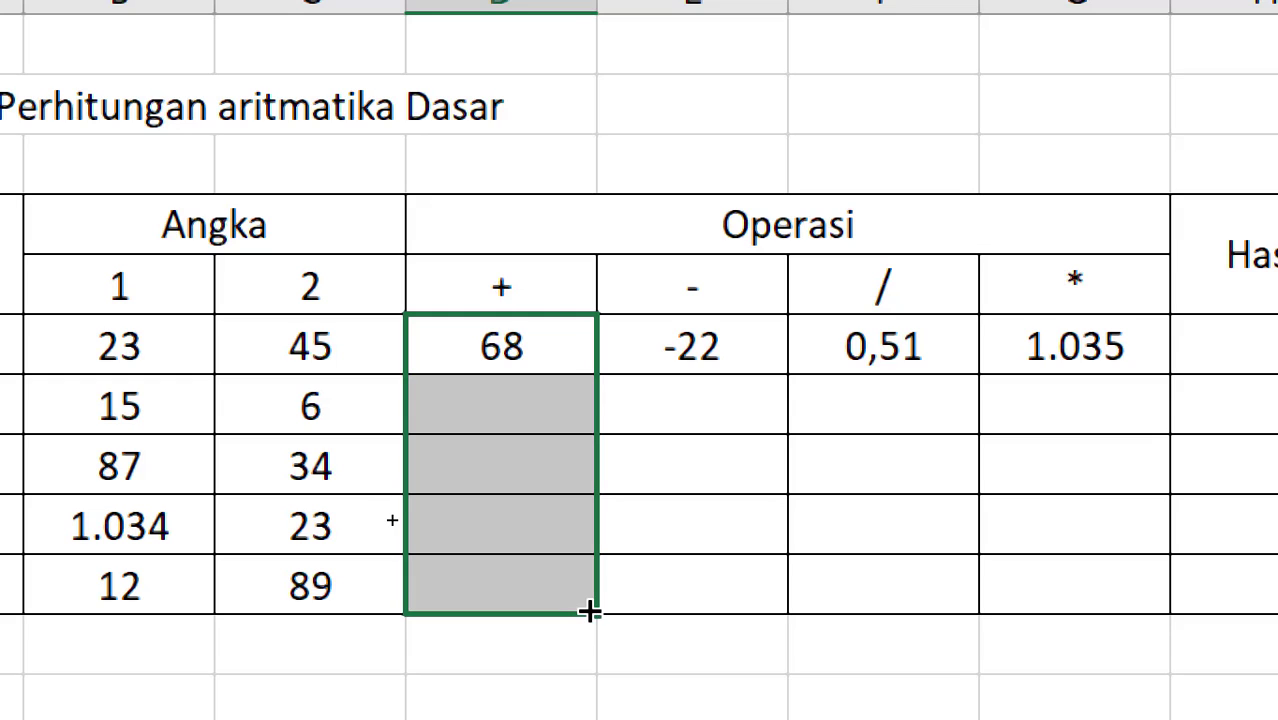
pyautogui.click(507, 488)
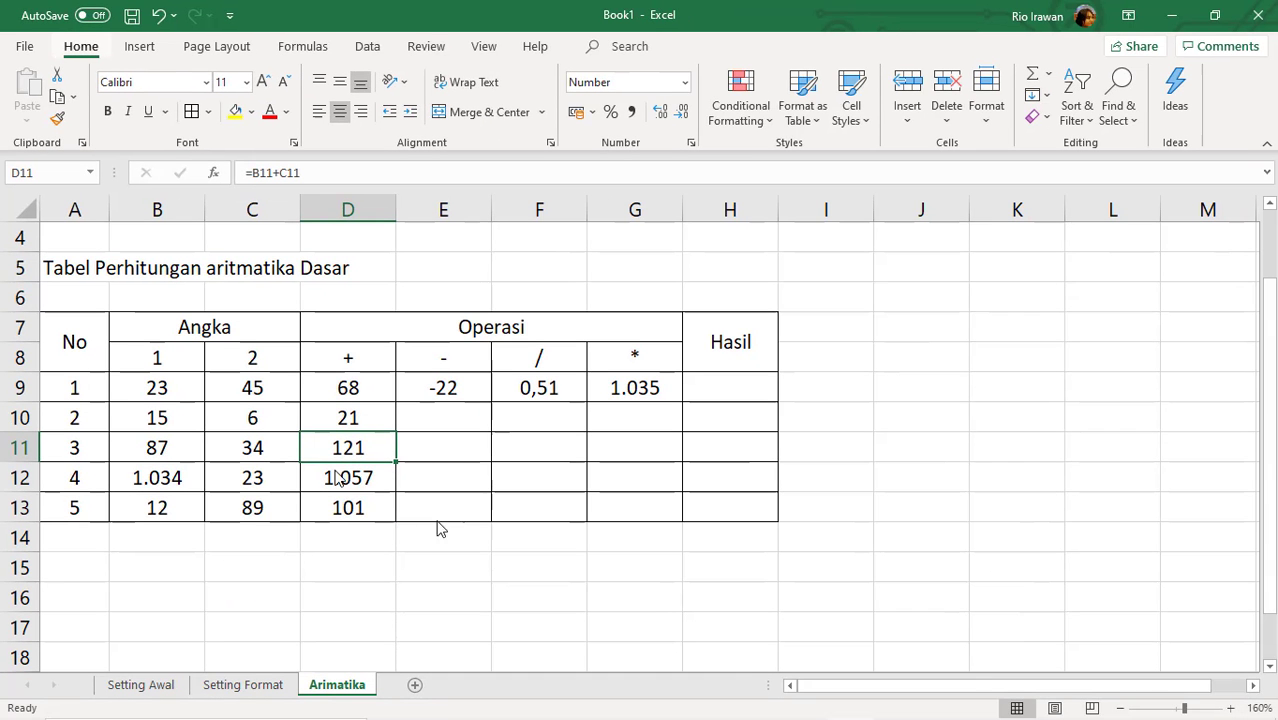
pyautogui.press('alt')
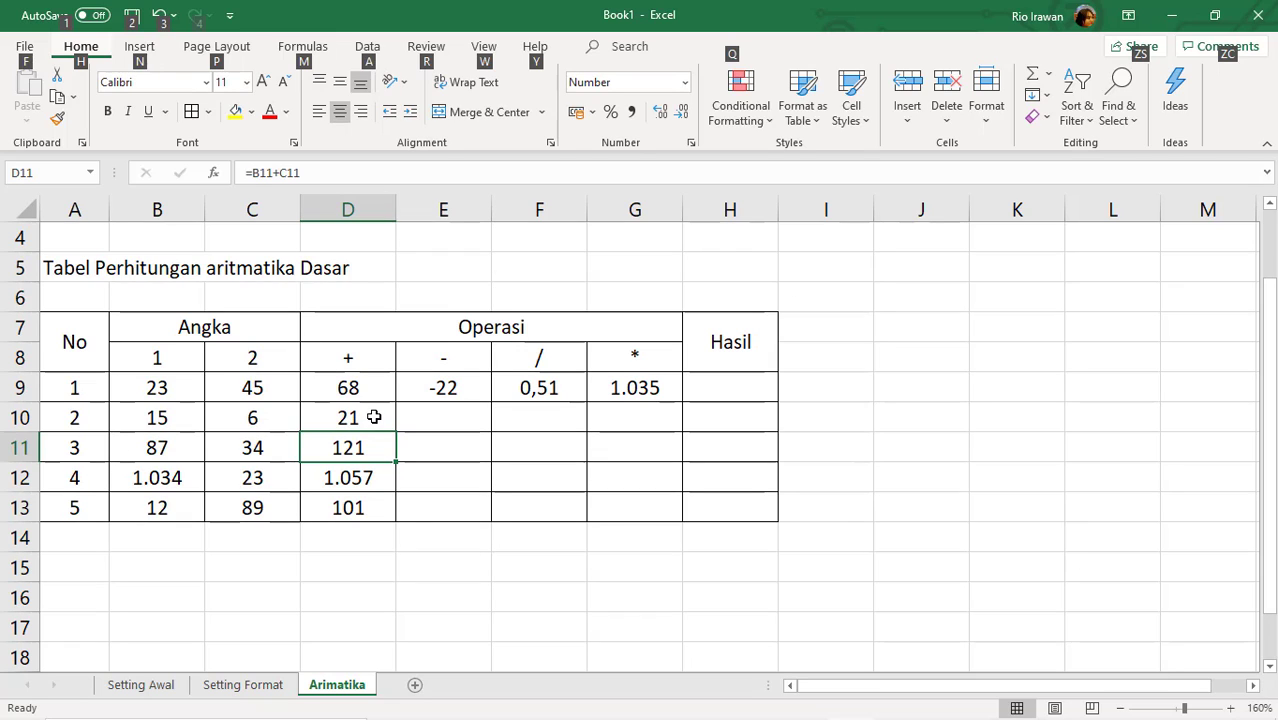
pyautogui.press('alt')
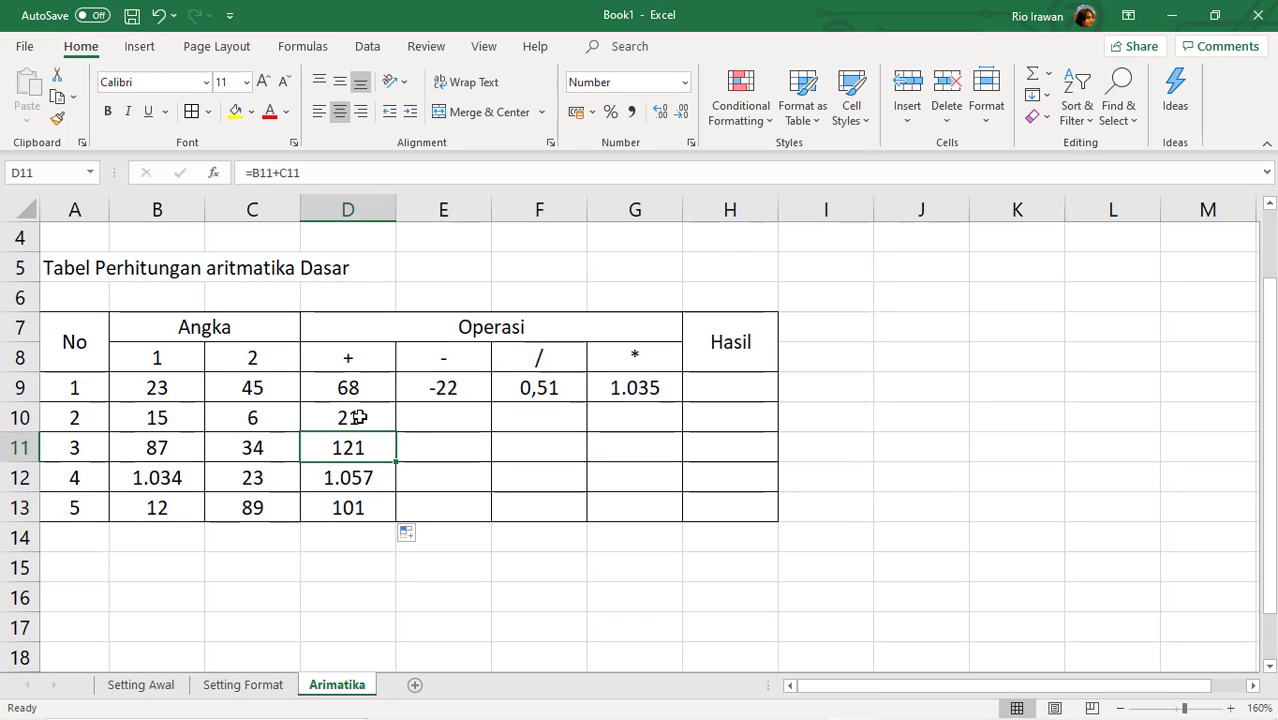
pyautogui.click(358, 418)
pyautogui.click(356, 443)
pyautogui.click(358, 478)
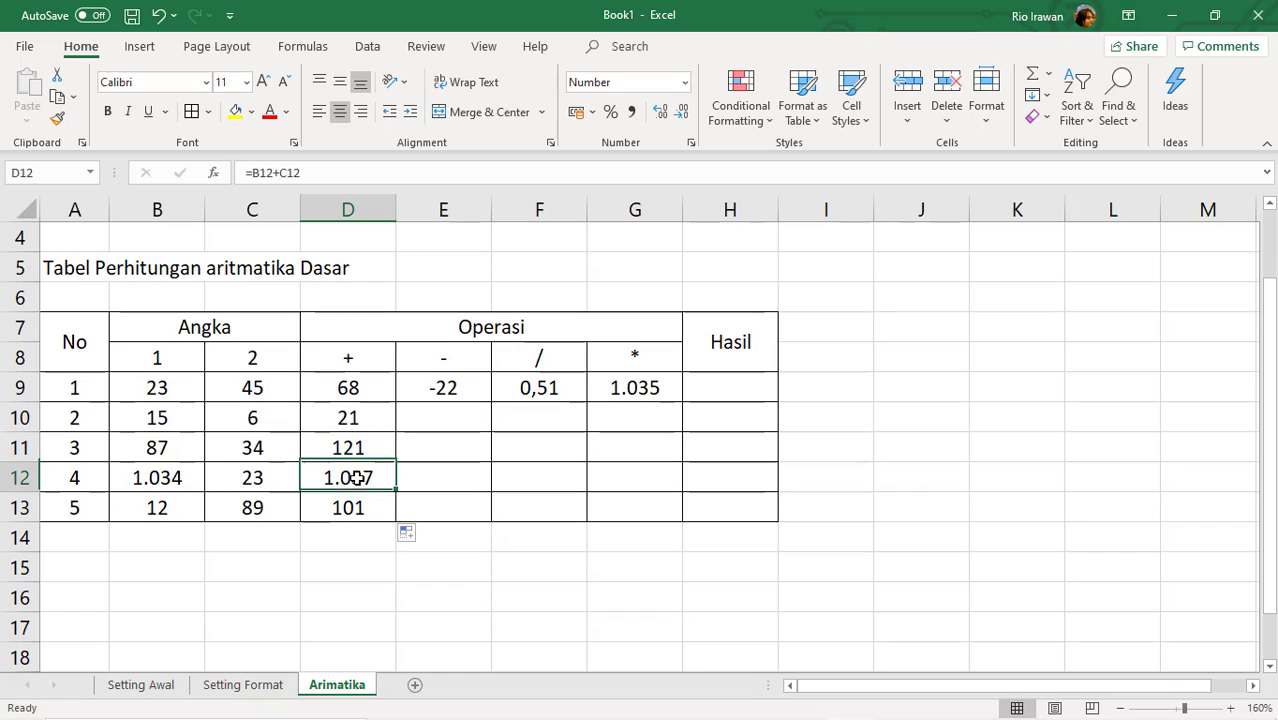
pyautogui.click(356, 508)
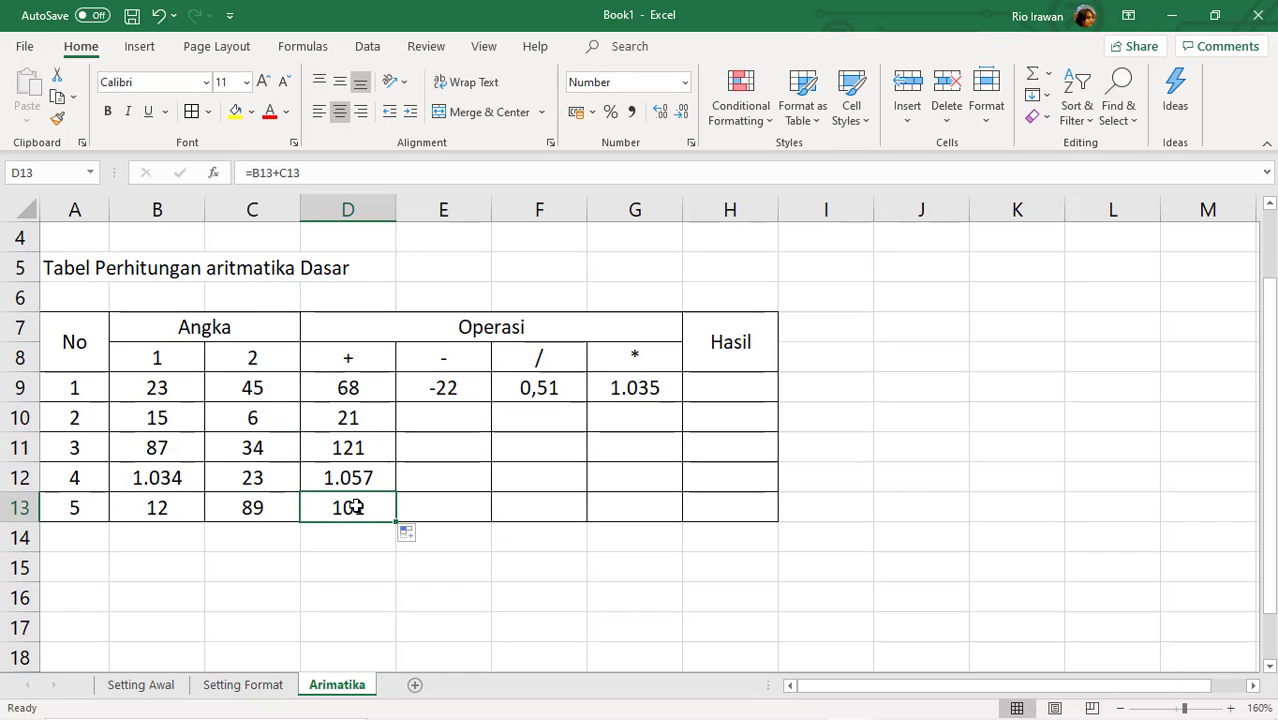
pyautogui.click(343, 378)
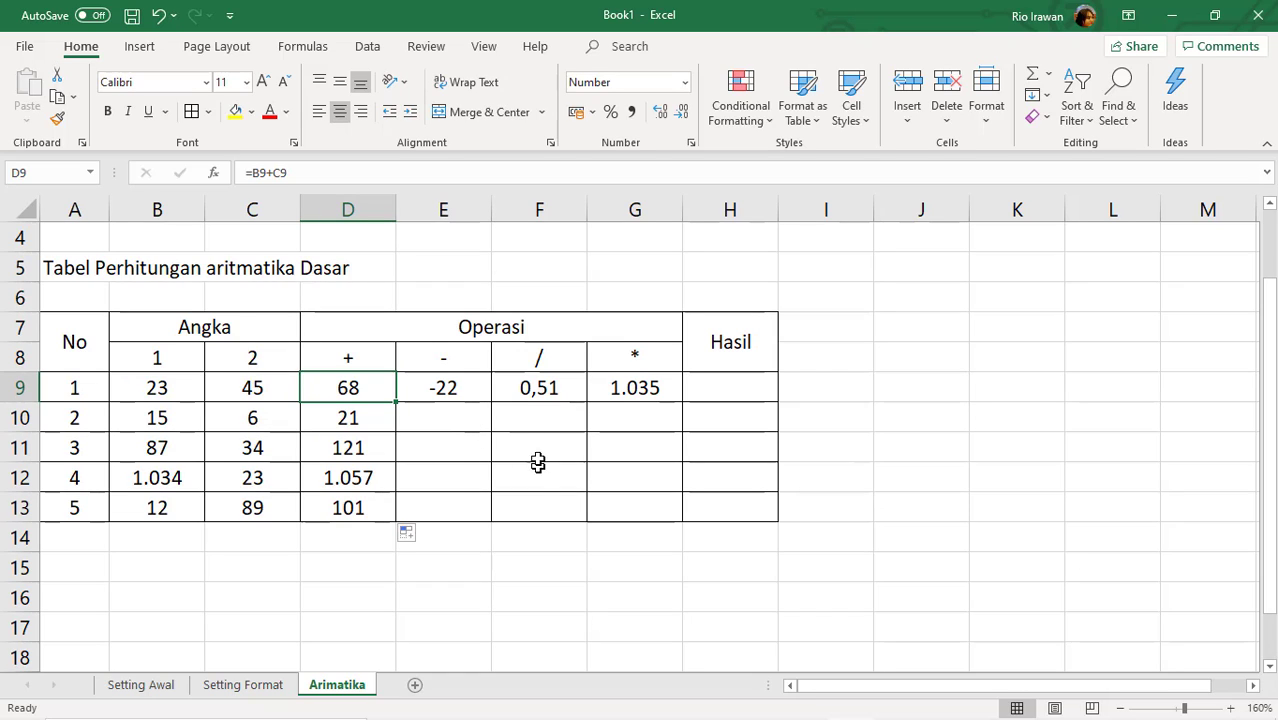
# Fill the subtraction, division and multiplication formulas in E9:G9 down to row 13 together.
pyautogui.moveTo(440, 388); pyautogui.dragTo(634, 393)
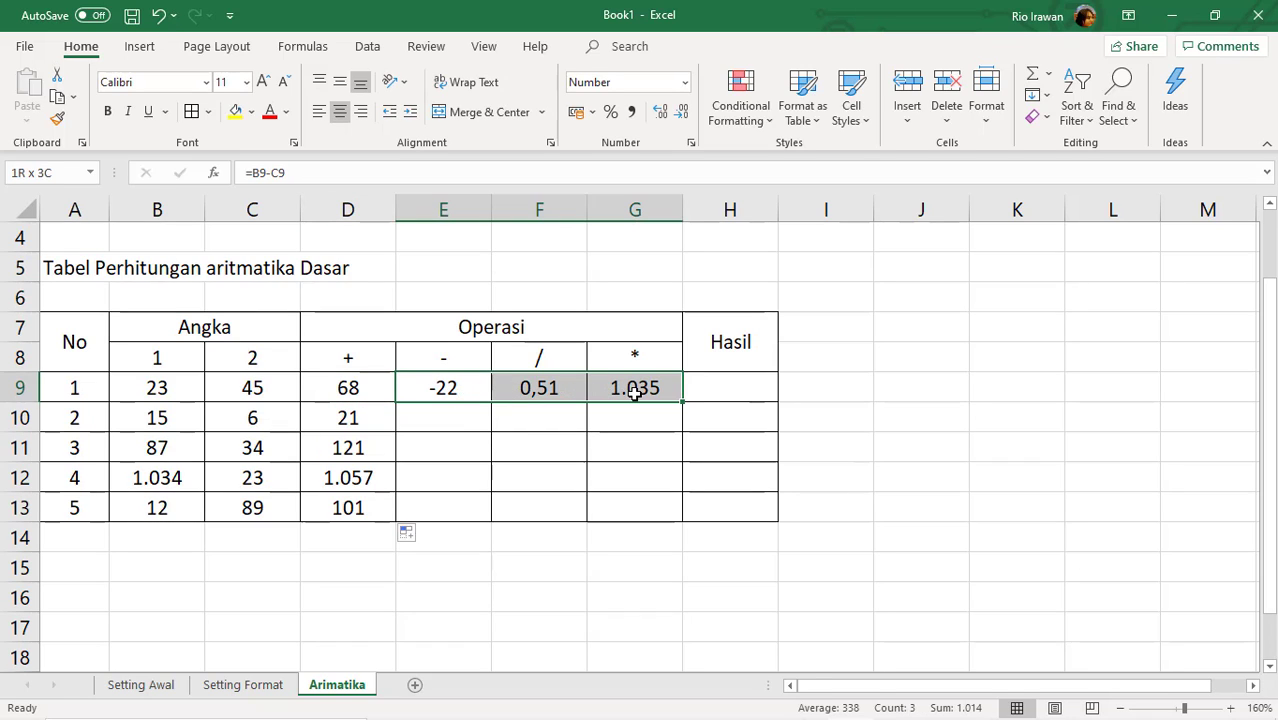
pyautogui.click(525, 537)
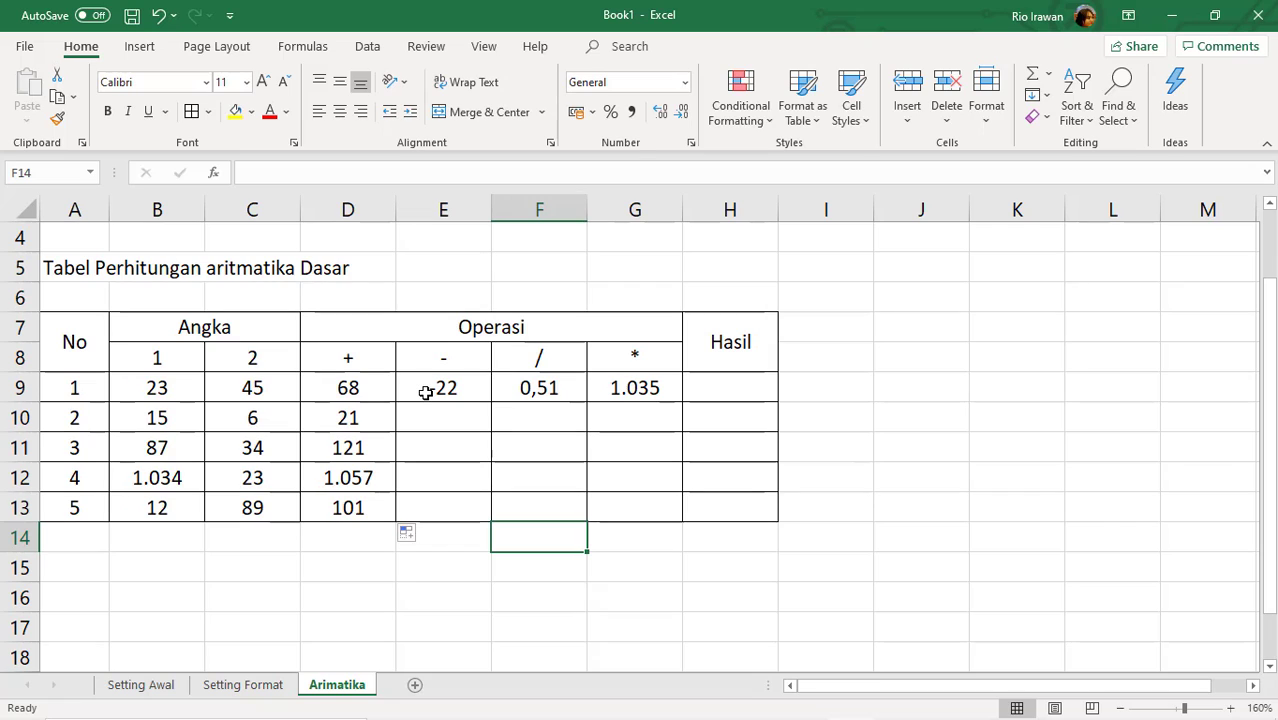
pyautogui.moveTo(425, 391); pyautogui.dragTo(627, 388)
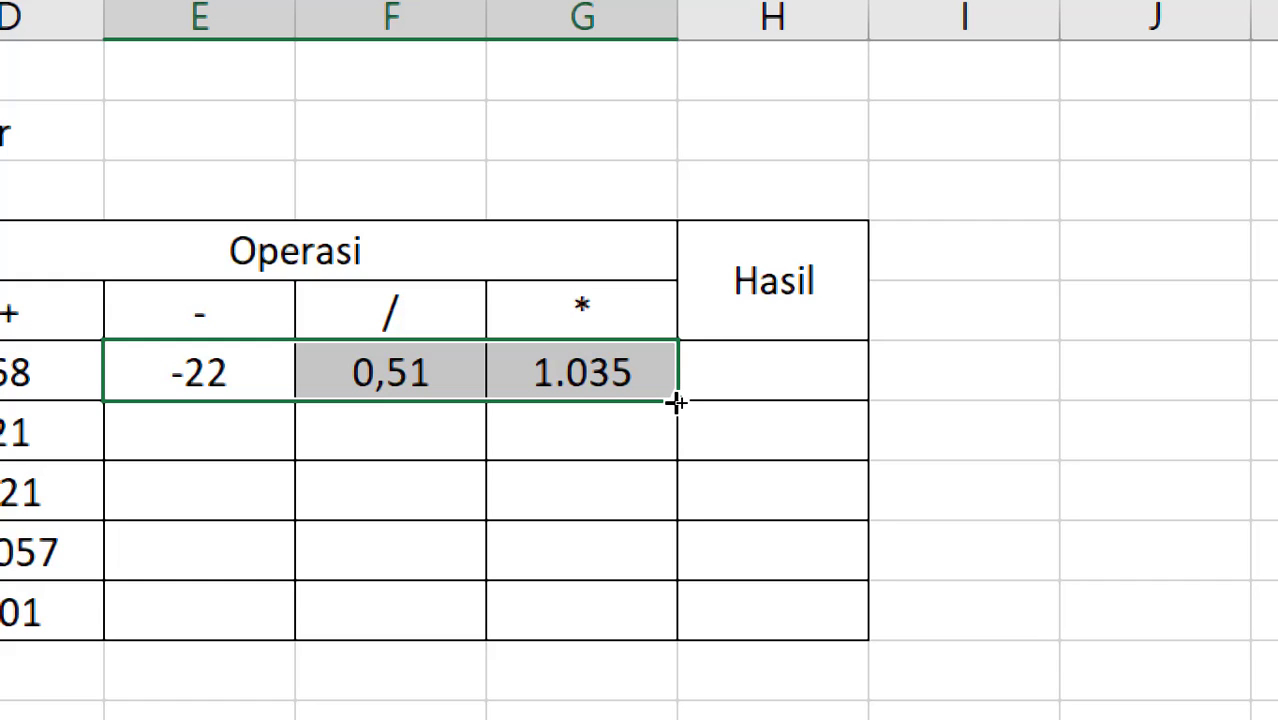
pyautogui.moveTo(677, 402); pyautogui.dragTo(656, 642)
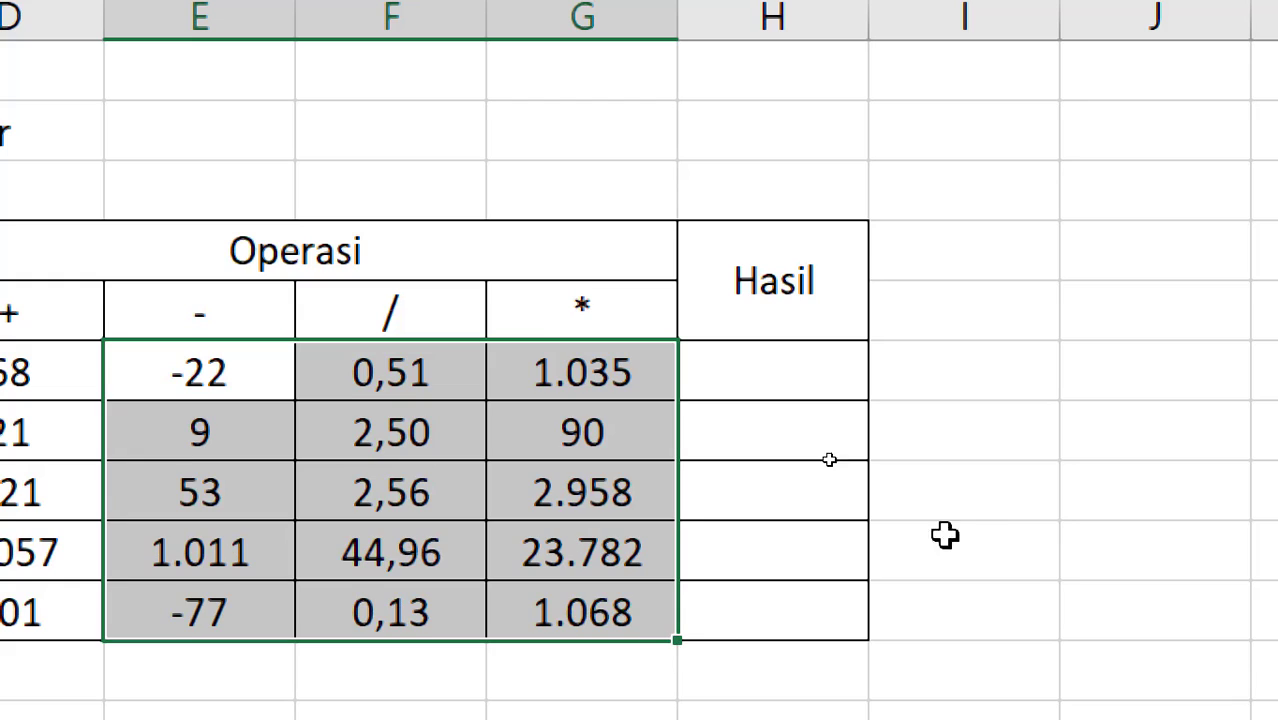
pyautogui.click(975, 491)
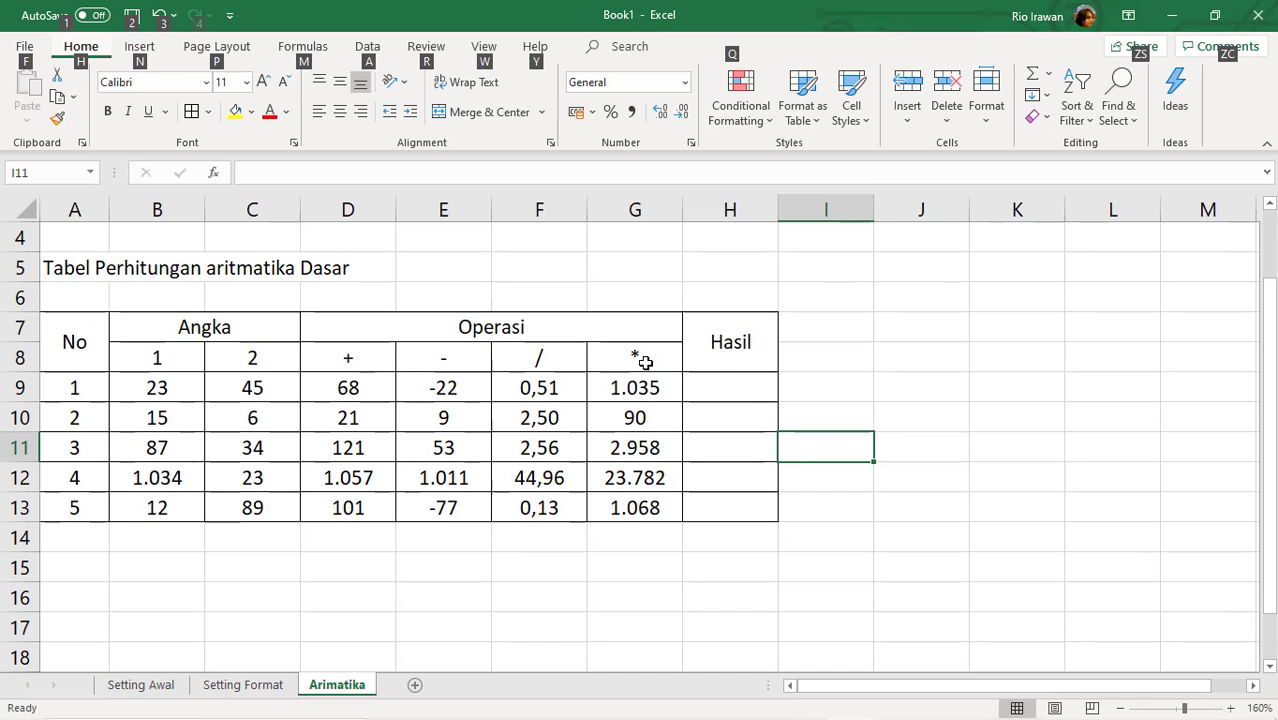
pyautogui.click(756, 385)
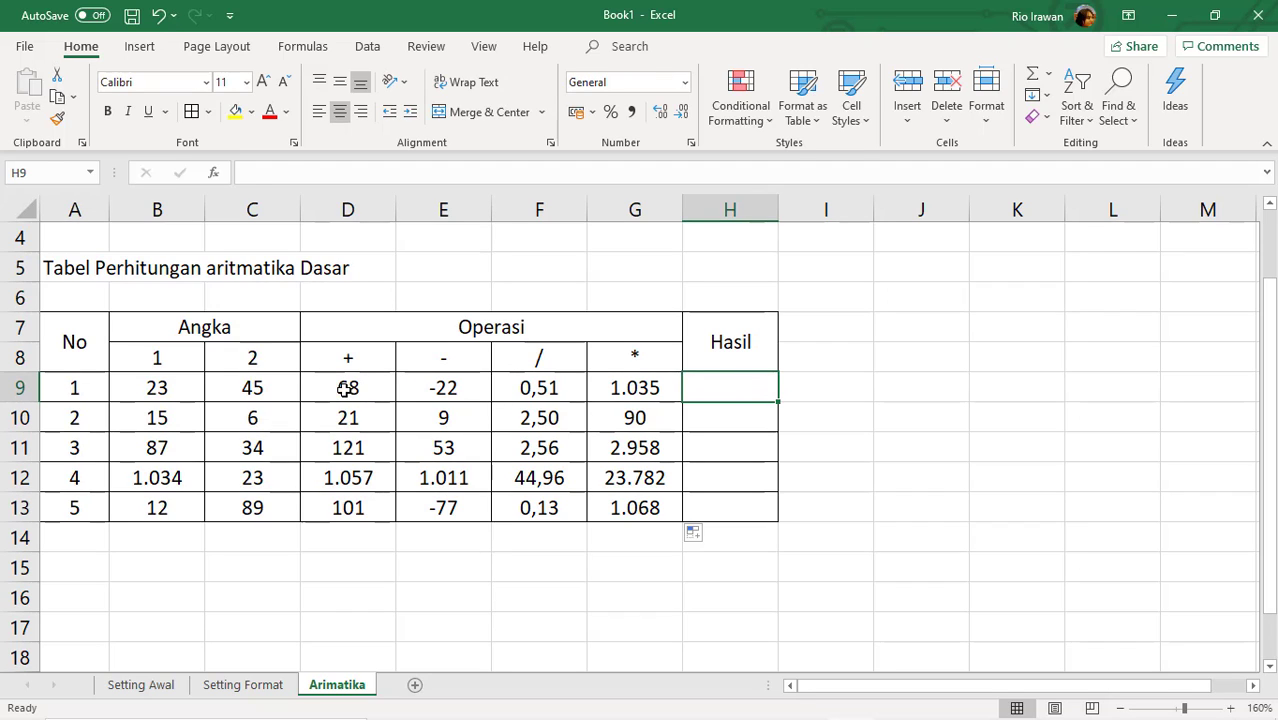
pyautogui.moveTo(345, 391); pyautogui.dragTo(633, 480)
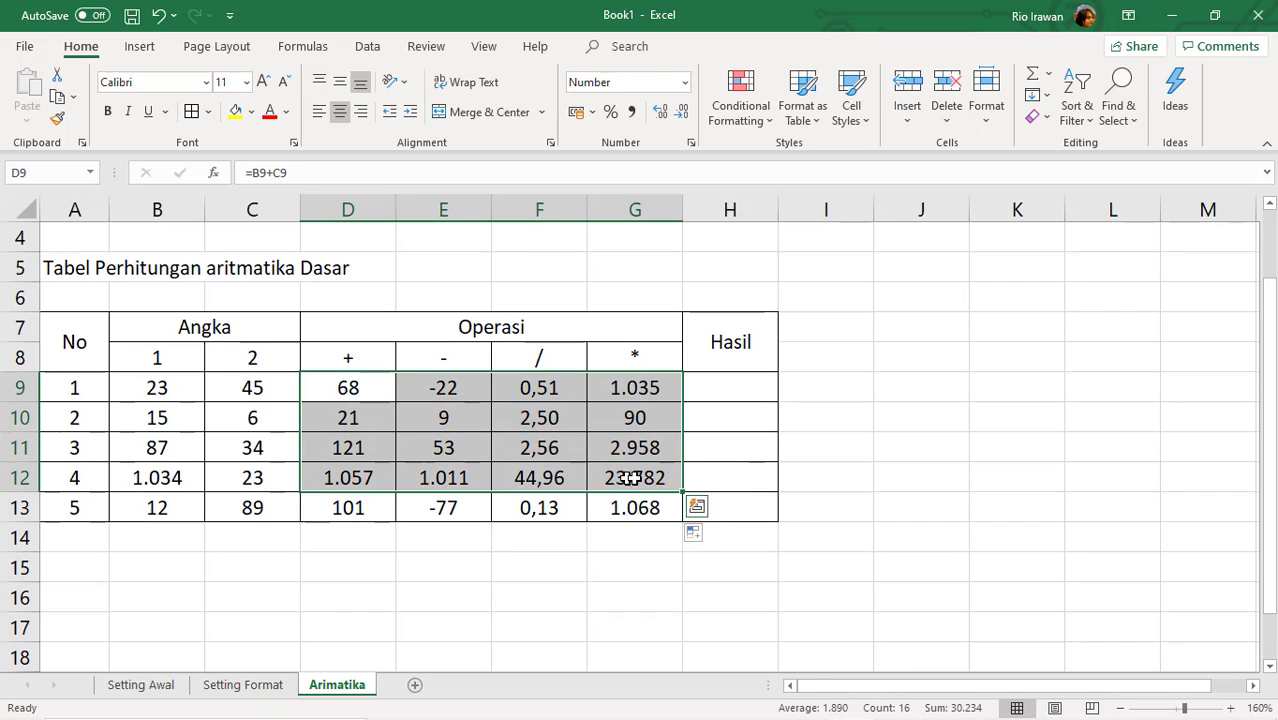
pyautogui.click(845, 474)
pyautogui.click(726, 389)
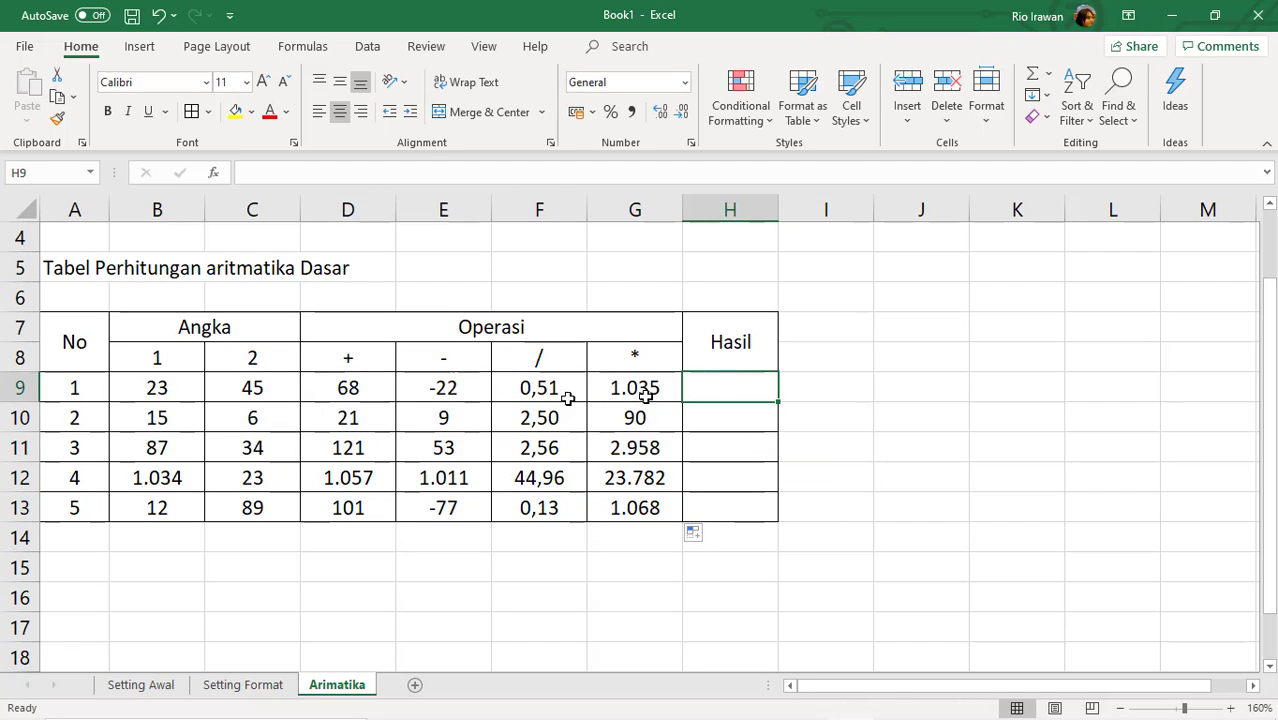
pyautogui.click(347, 388)
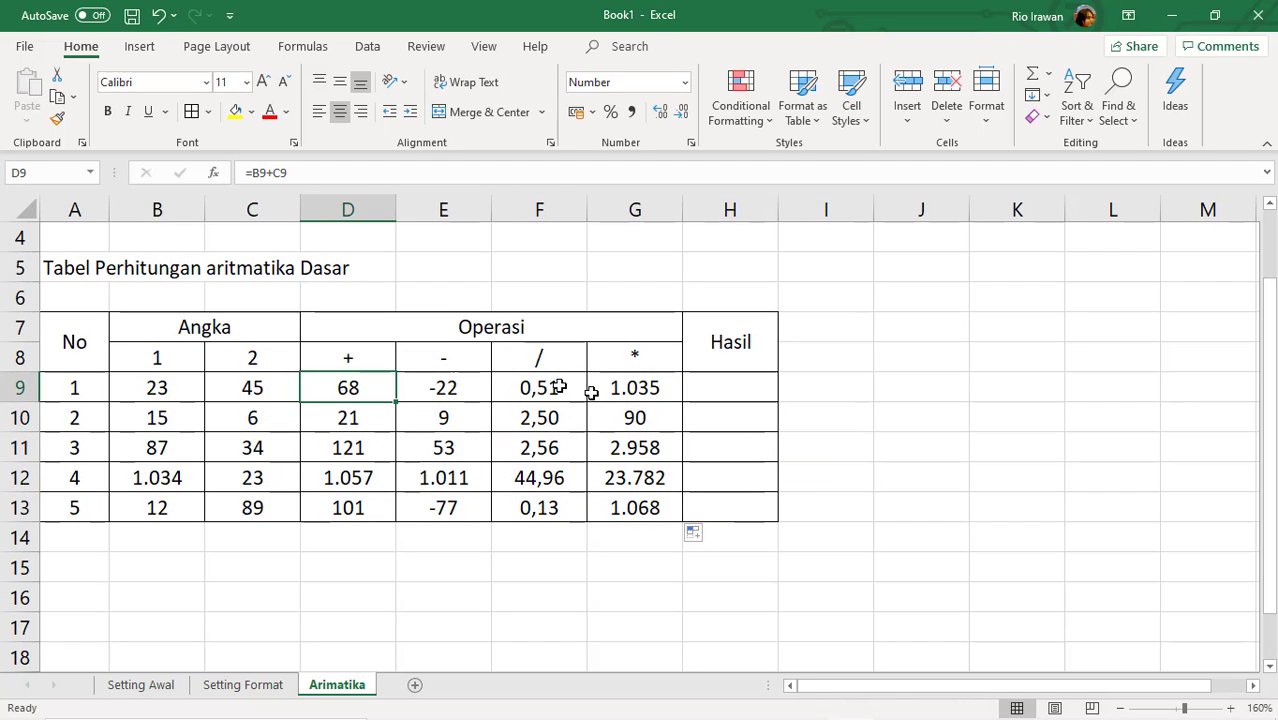
# Check the addition, subtraction, division and multiplication formulas in D9:G9 that feed the Hasil column.
pyautogui.click(650, 388)
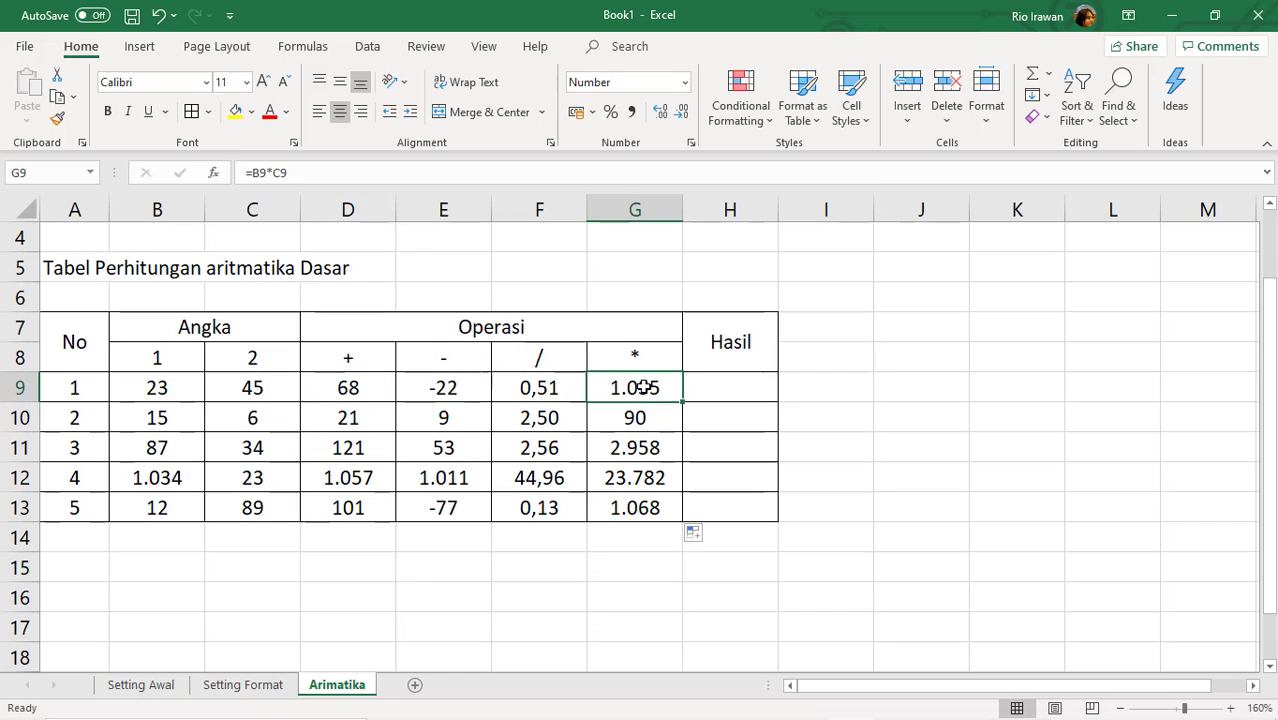
pyautogui.click(736, 383)
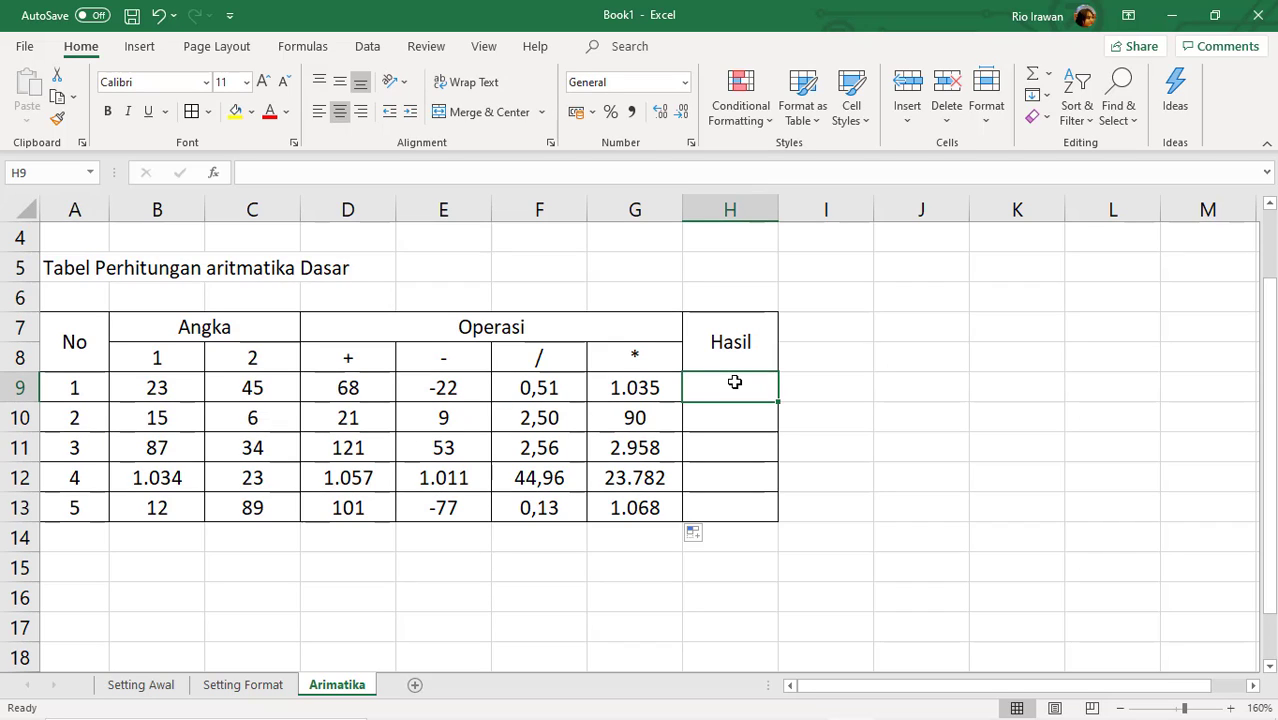
pyautogui.click(378, 393)
pyautogui.click(448, 389)
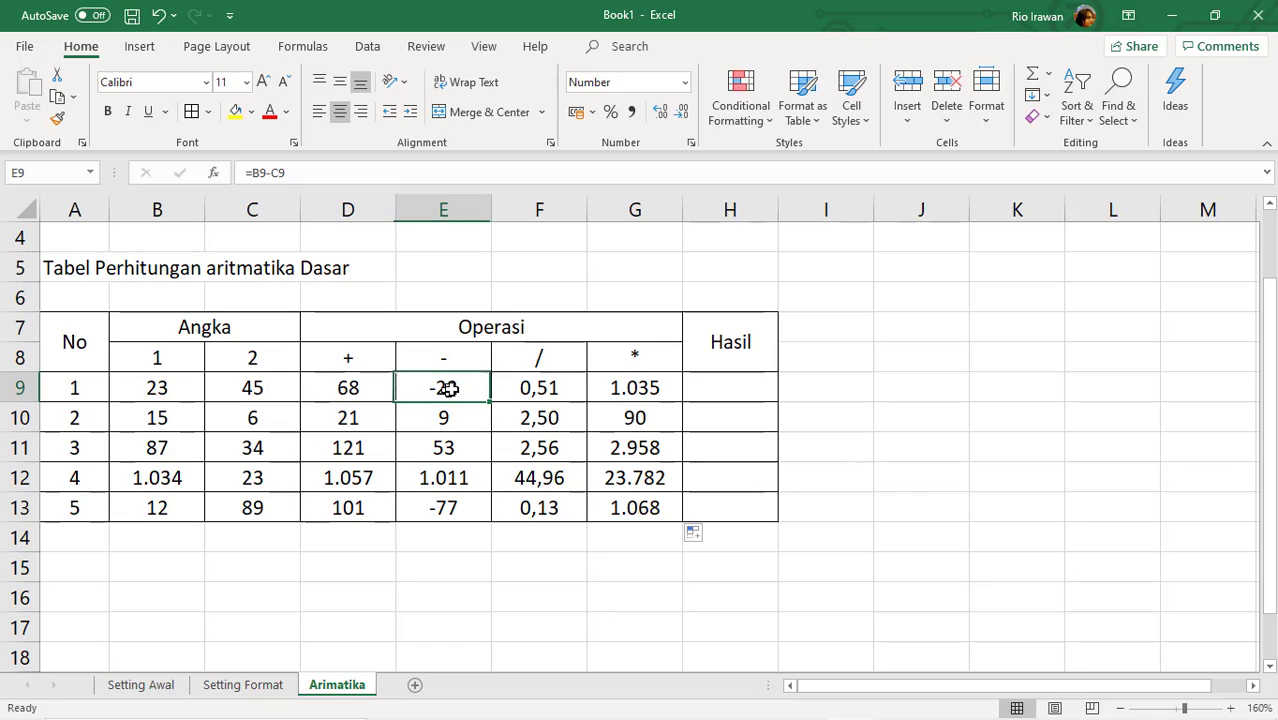
pyautogui.click(530, 389)
pyautogui.click(656, 389)
# Total the row 9 operation results in H9 with the formula =SUM(D9:G9).
pyautogui.click(748, 395)
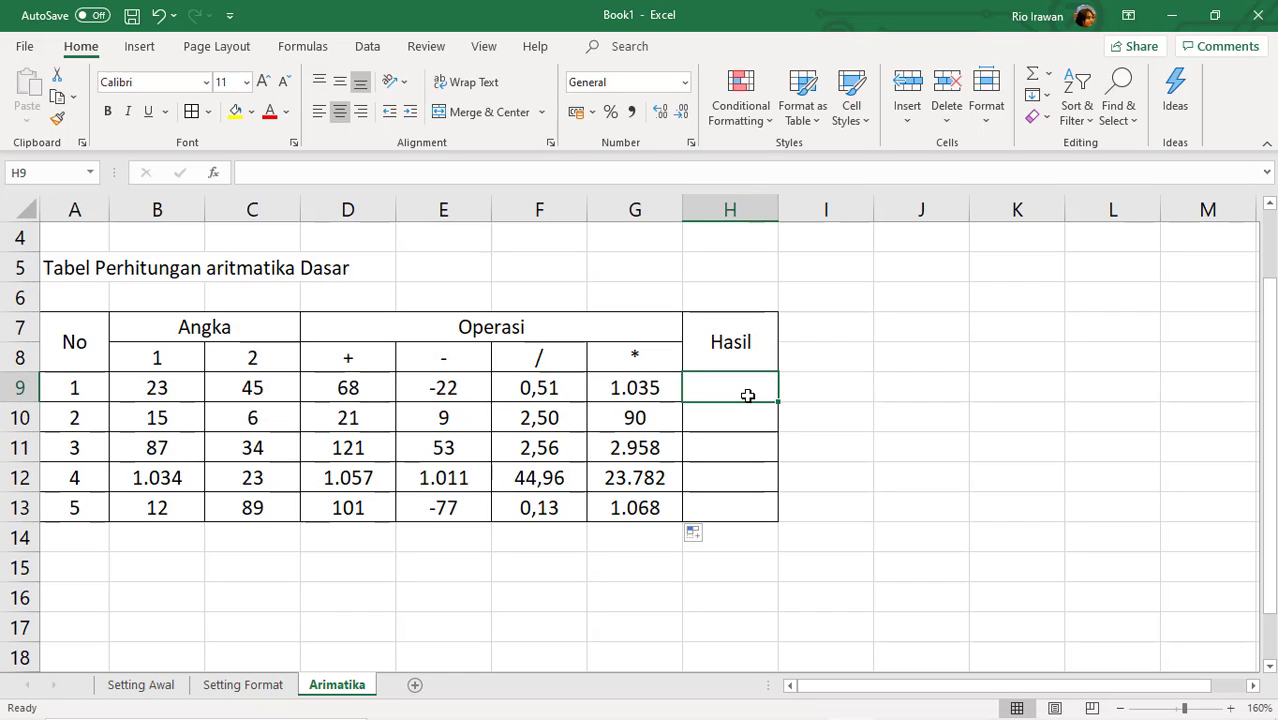
pyautogui.write('=')
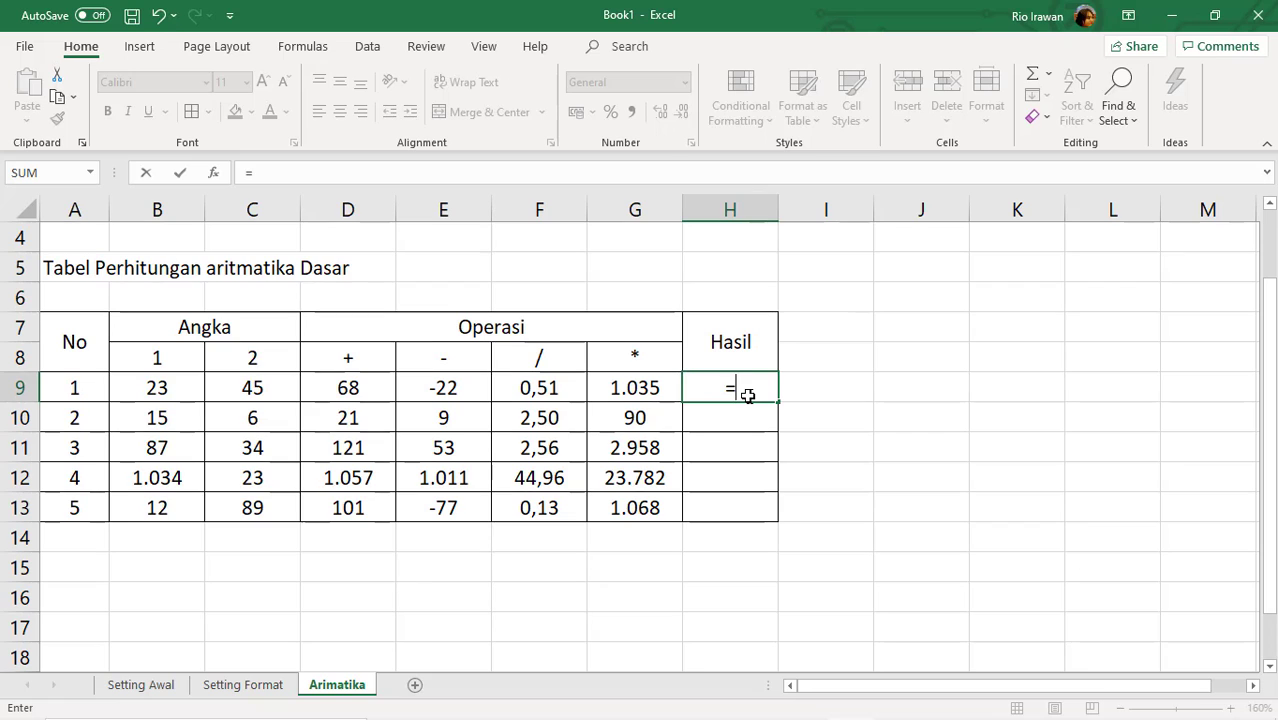
pyautogui.write('sum')
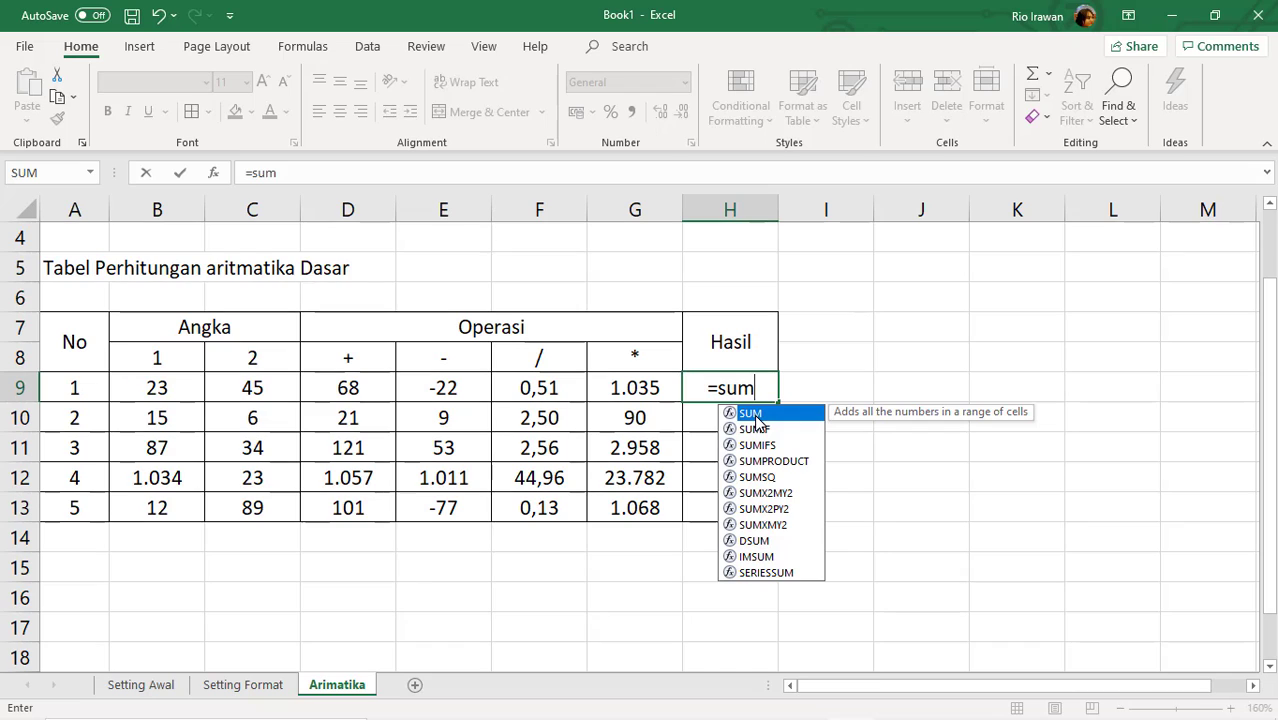
pyautogui.write('(')
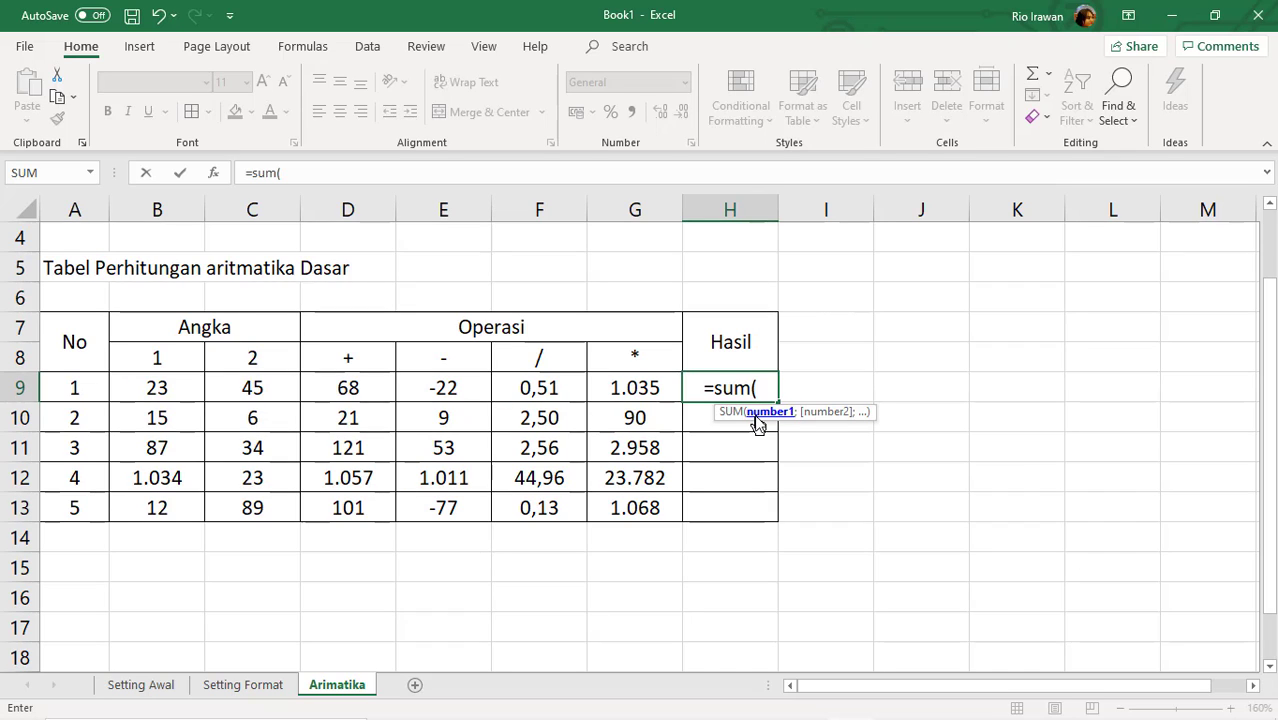
pyautogui.click(341, 388)
pyautogui.moveTo(377, 391); pyautogui.dragTo(426, 388)
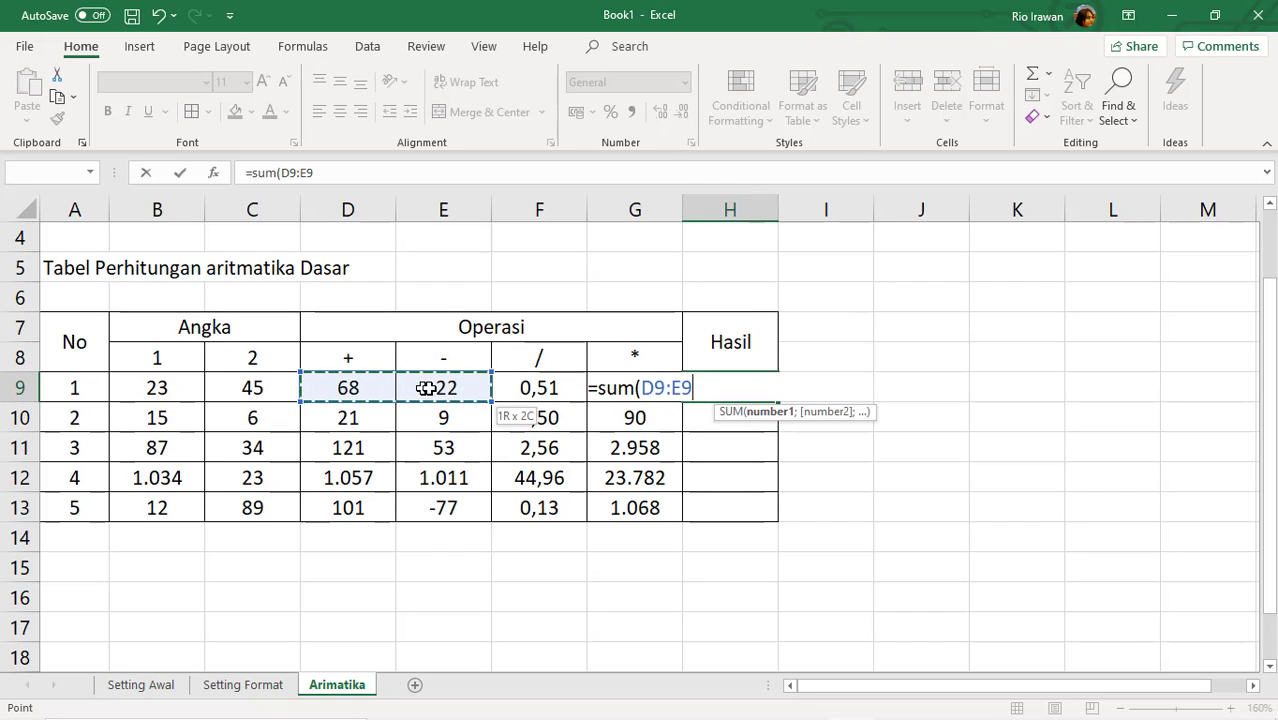
pyautogui.moveTo(587, 386); pyautogui.dragTo(640, 388)
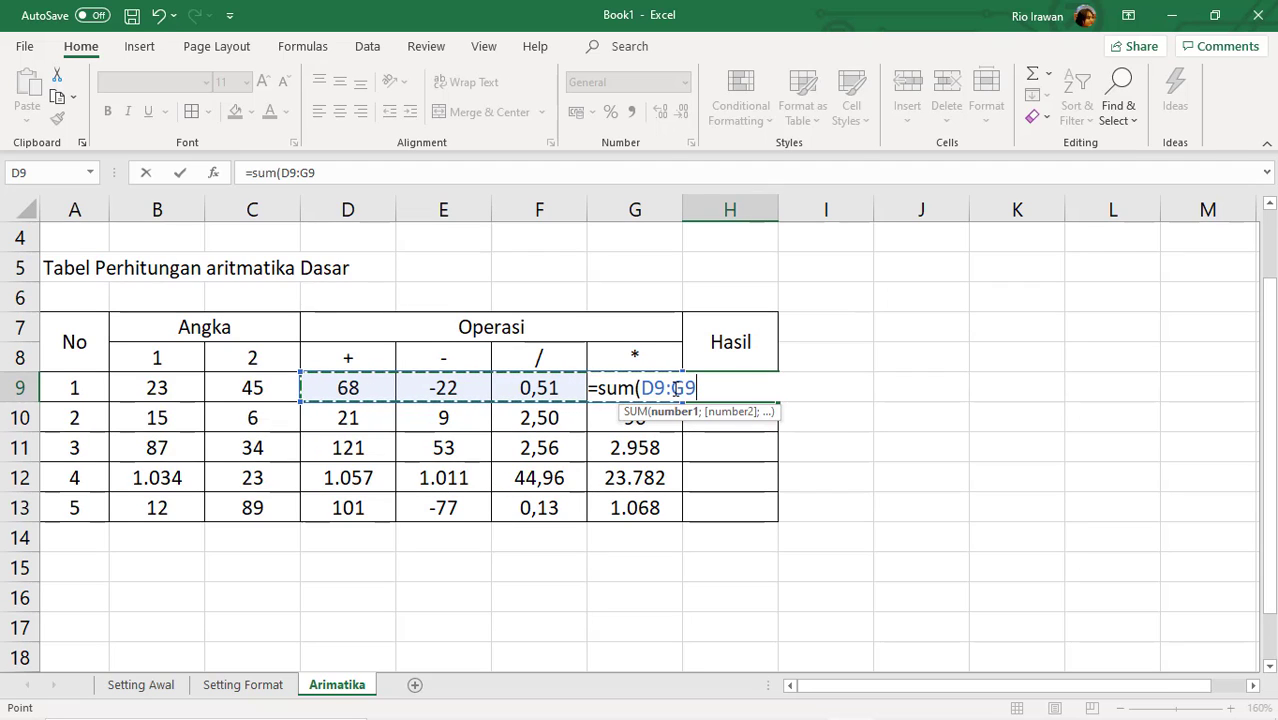
pyautogui.write(')')
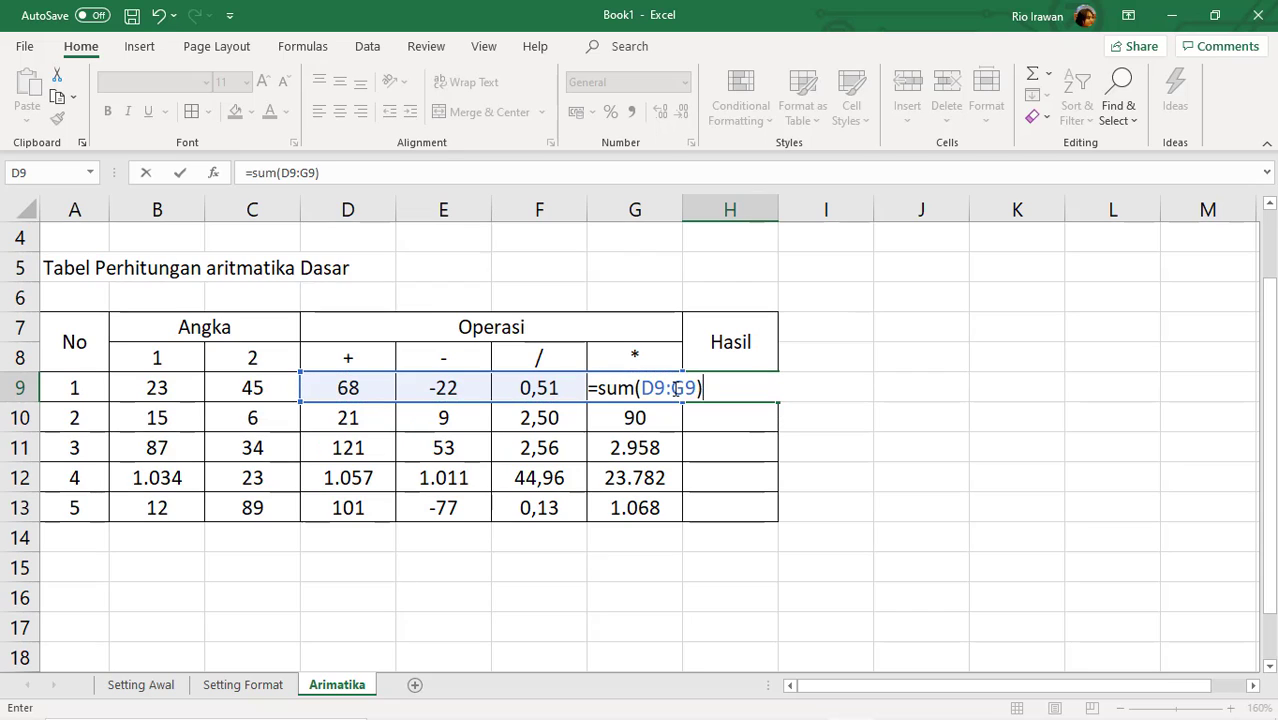
pyautogui.press('Return')
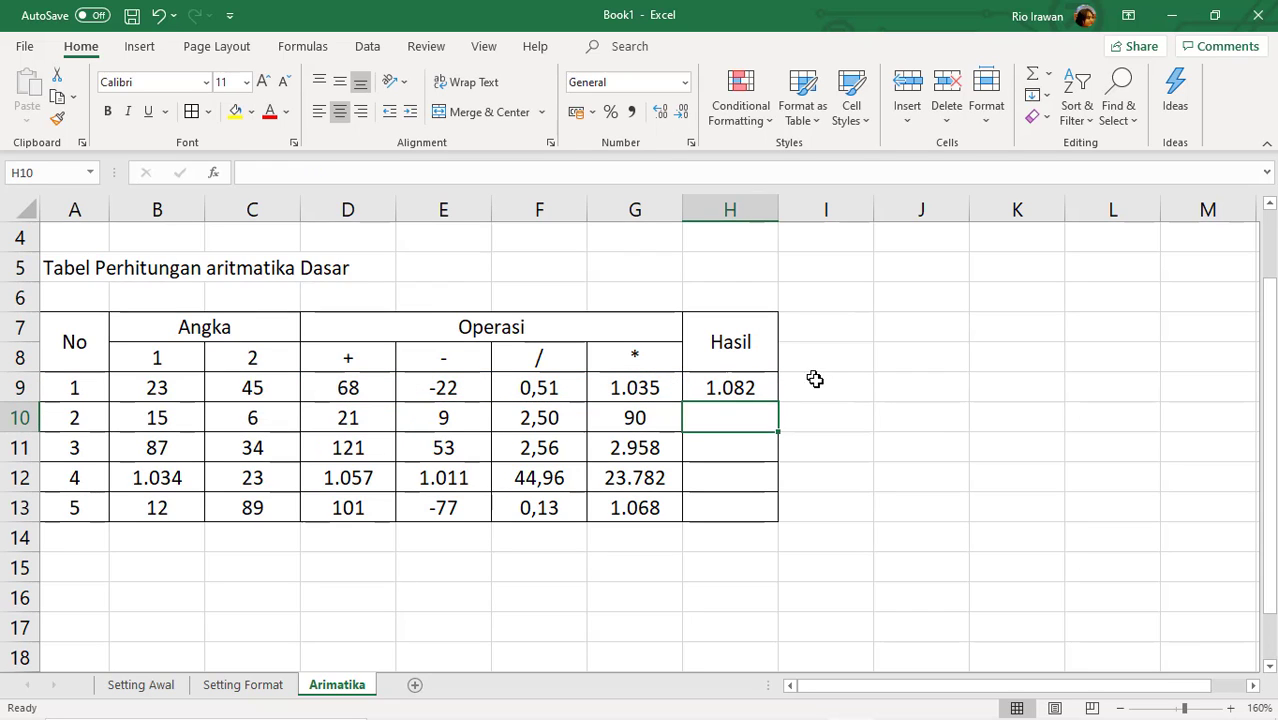
# Clear the sum formula from H9 in the Hasil column.
pyautogui.click(737, 388)
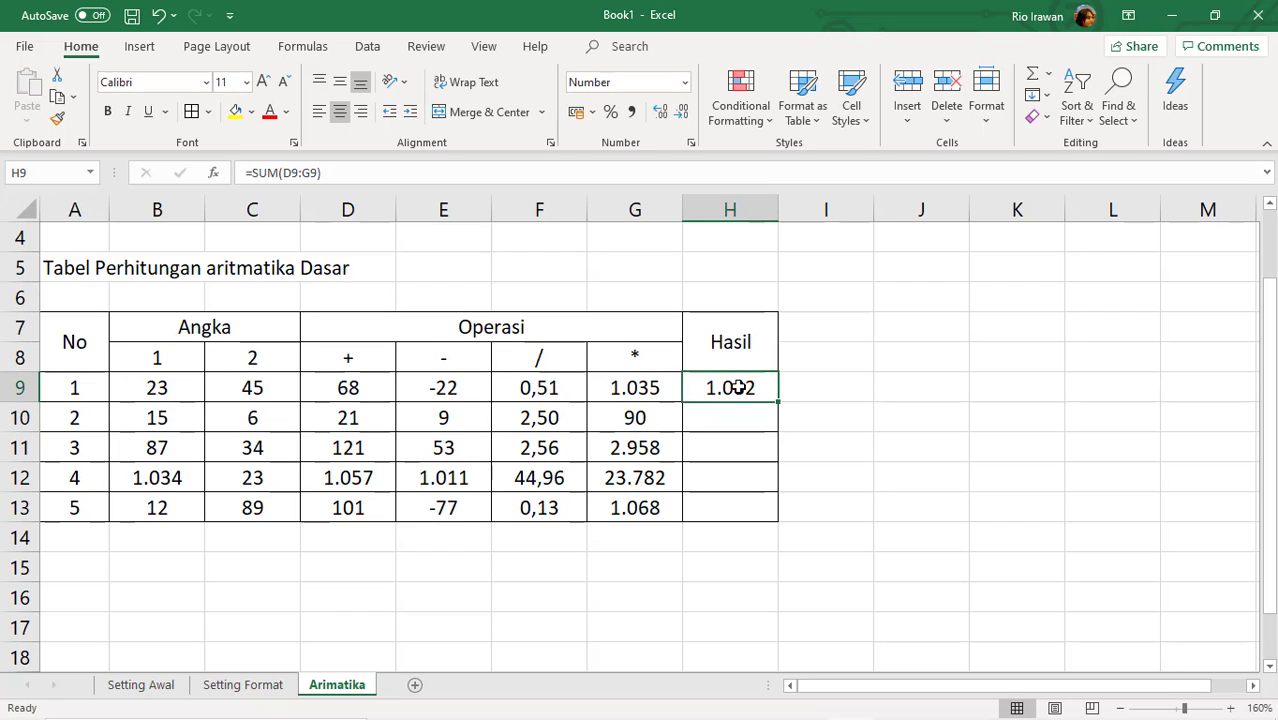
pyautogui.write('=')
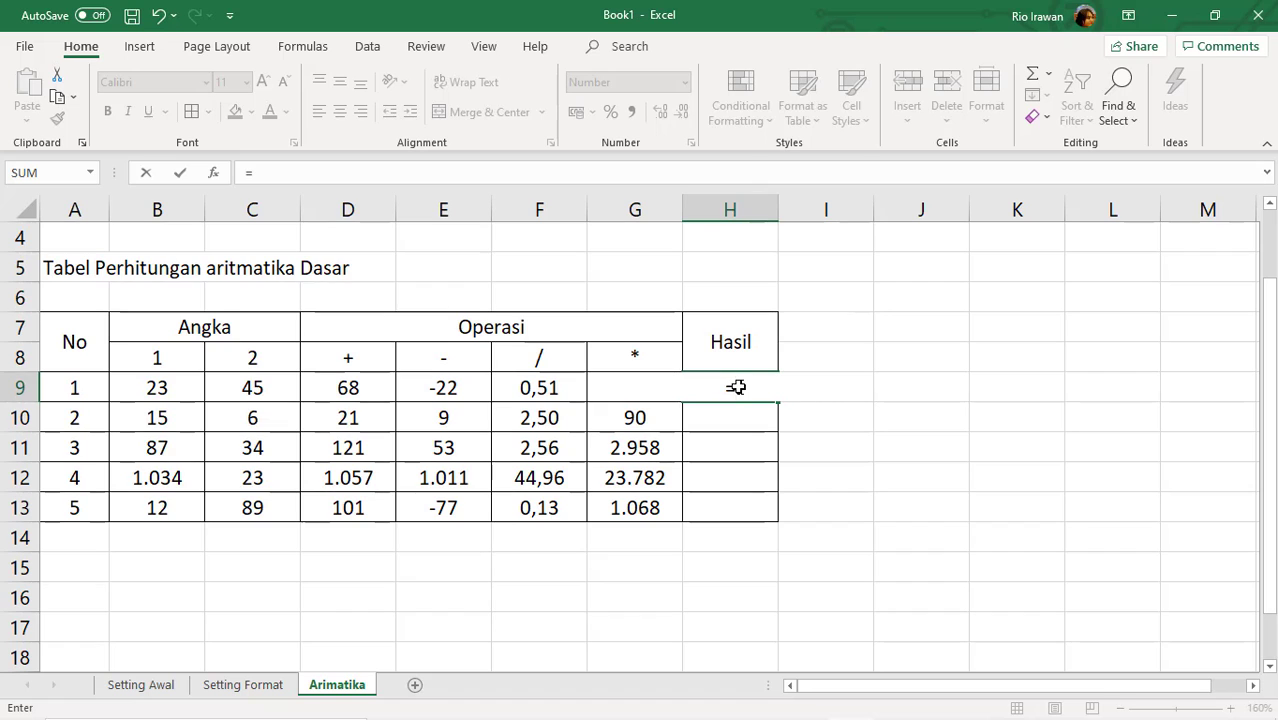
pyautogui.press('BackSpace')
pyautogui.press('Return')
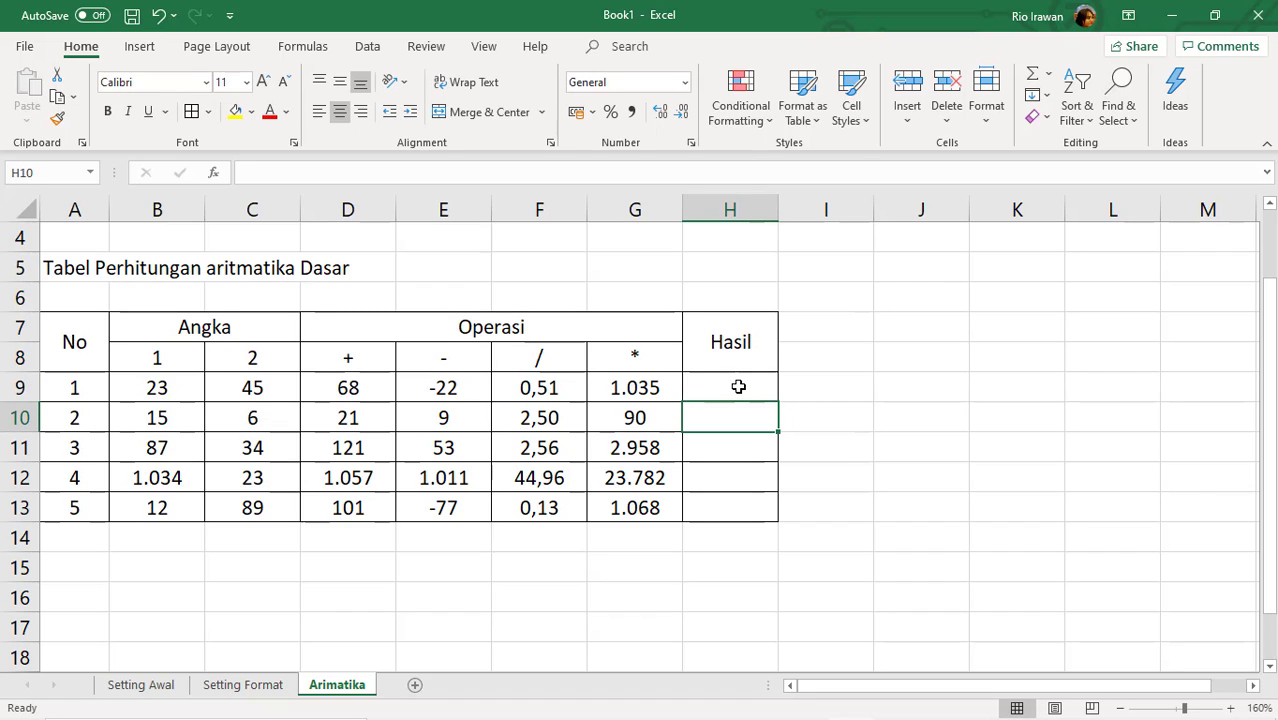
pyautogui.click(738, 387)
pyautogui.write('=sum')
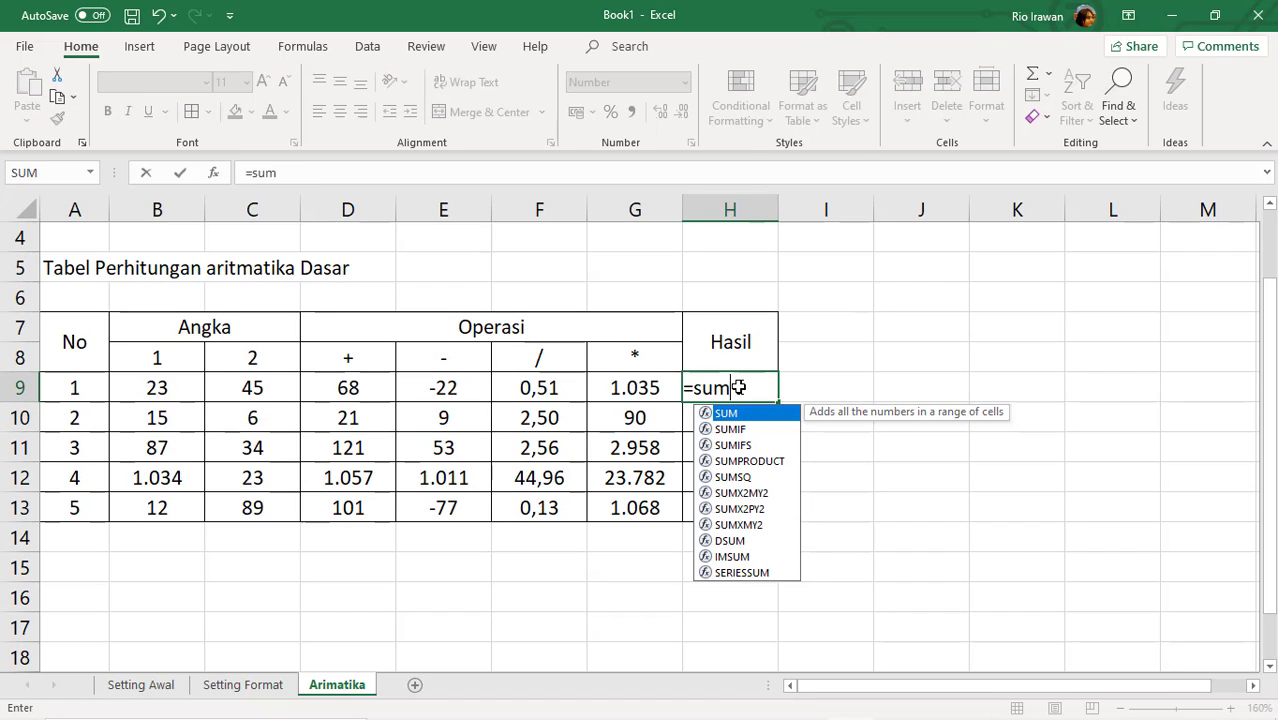
pyautogui.write('(')
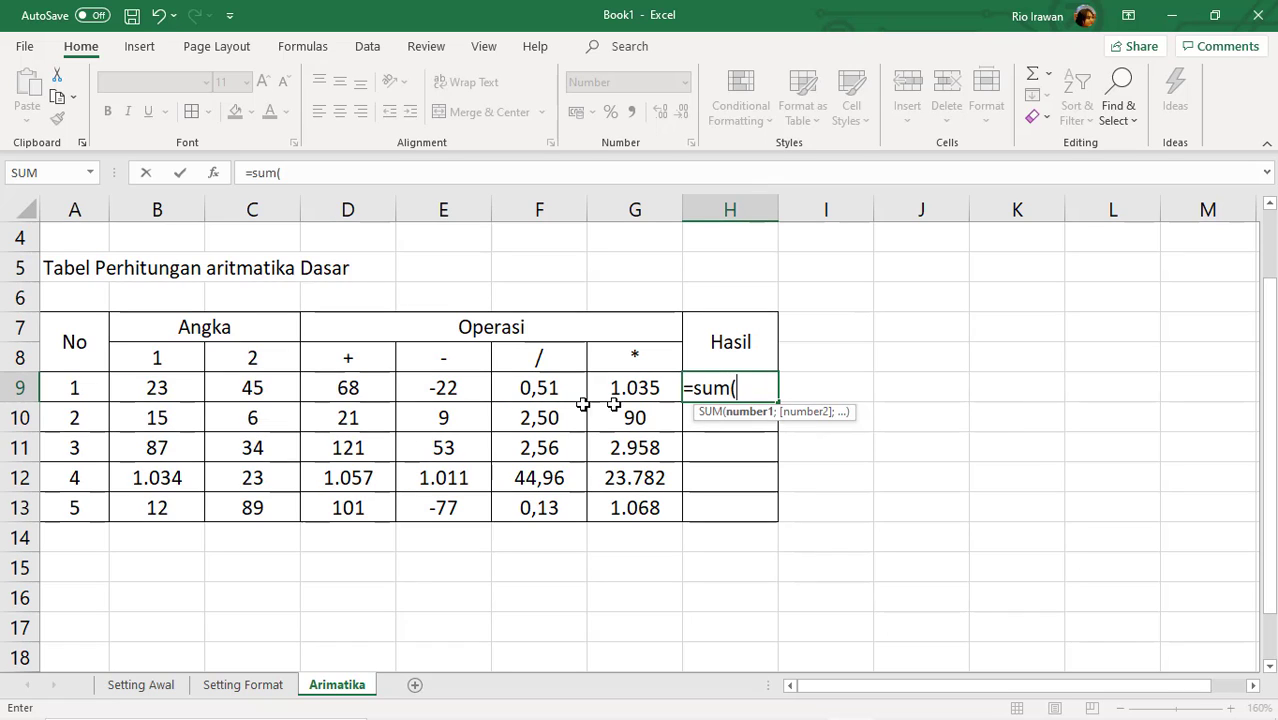
pyautogui.click(357, 389)
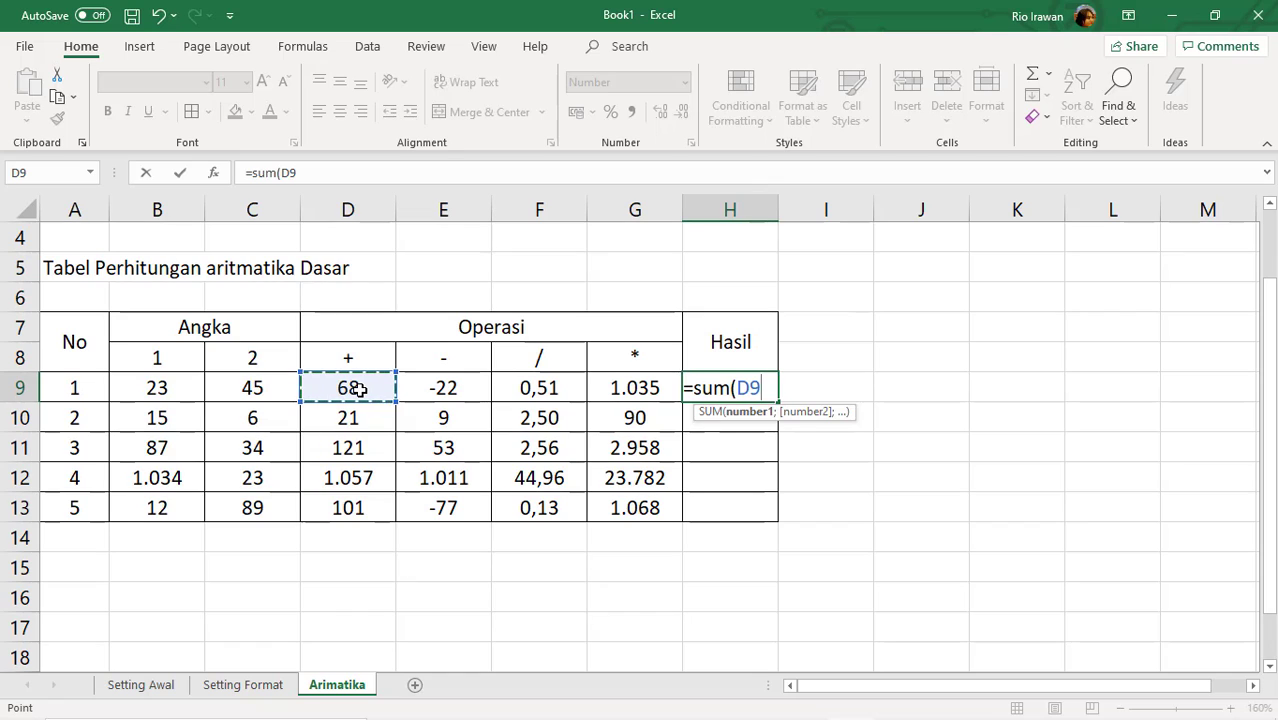
pyautogui.press('F8')
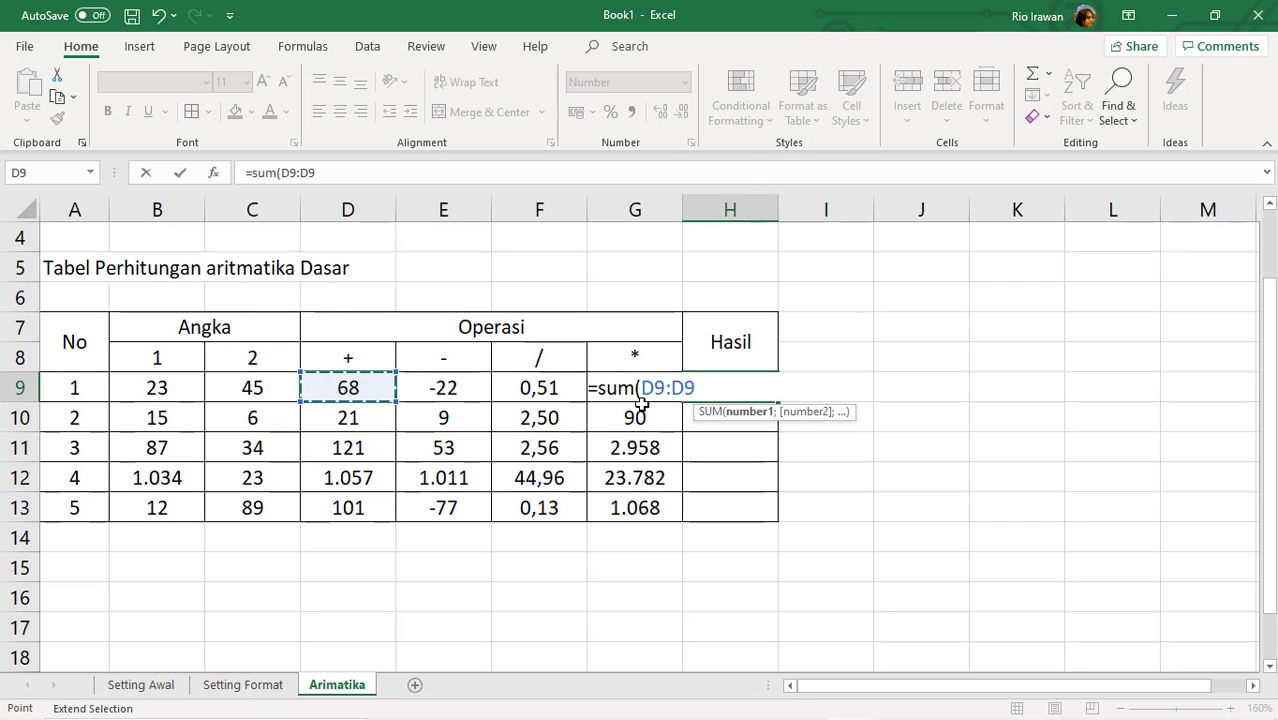
pyautogui.click(598, 376)
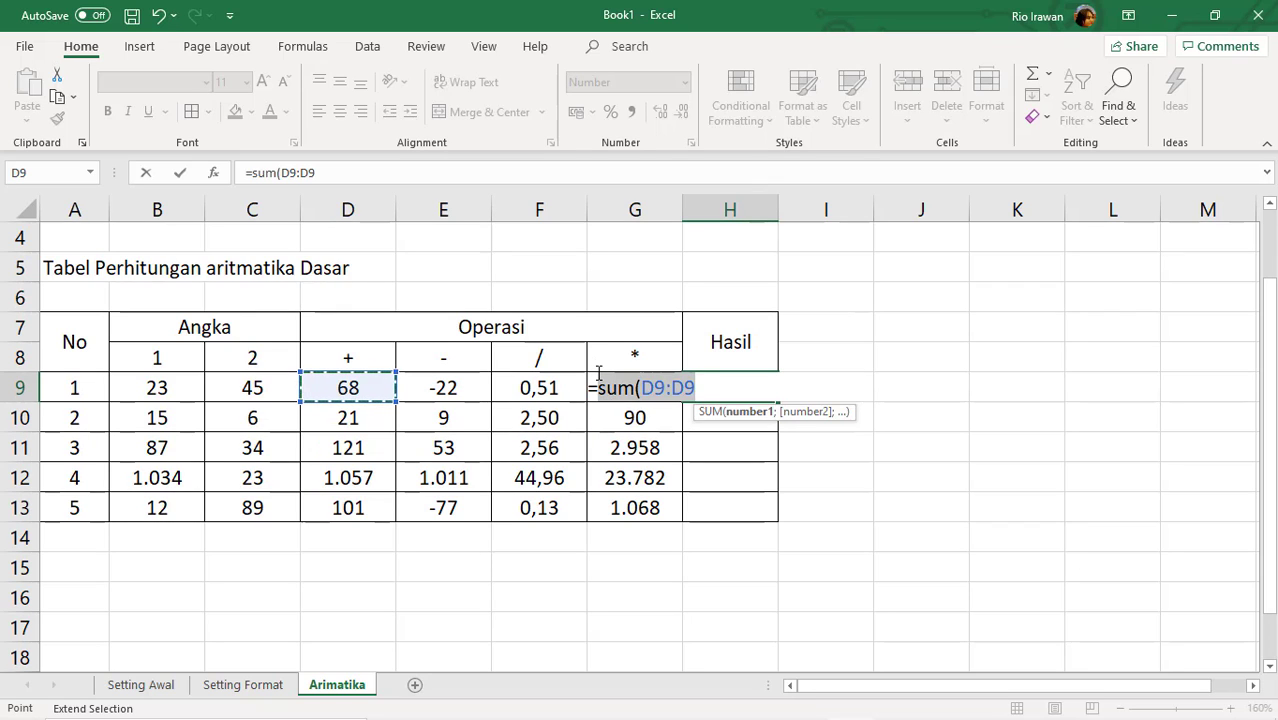
pyautogui.click(710, 387)
pyautogui.press('BackSpace')
pyautogui.press('BackSpace')
pyautogui.press('BackSpace')
pyautogui.press('BackSpace')
pyautogui.press('BackSpace')
pyautogui.press('BackSpace')
pyautogui.press('BackSpace')
pyautogui.press('BackSpace')
pyautogui.press('BackSpace')
pyautogui.press('BackSpace')
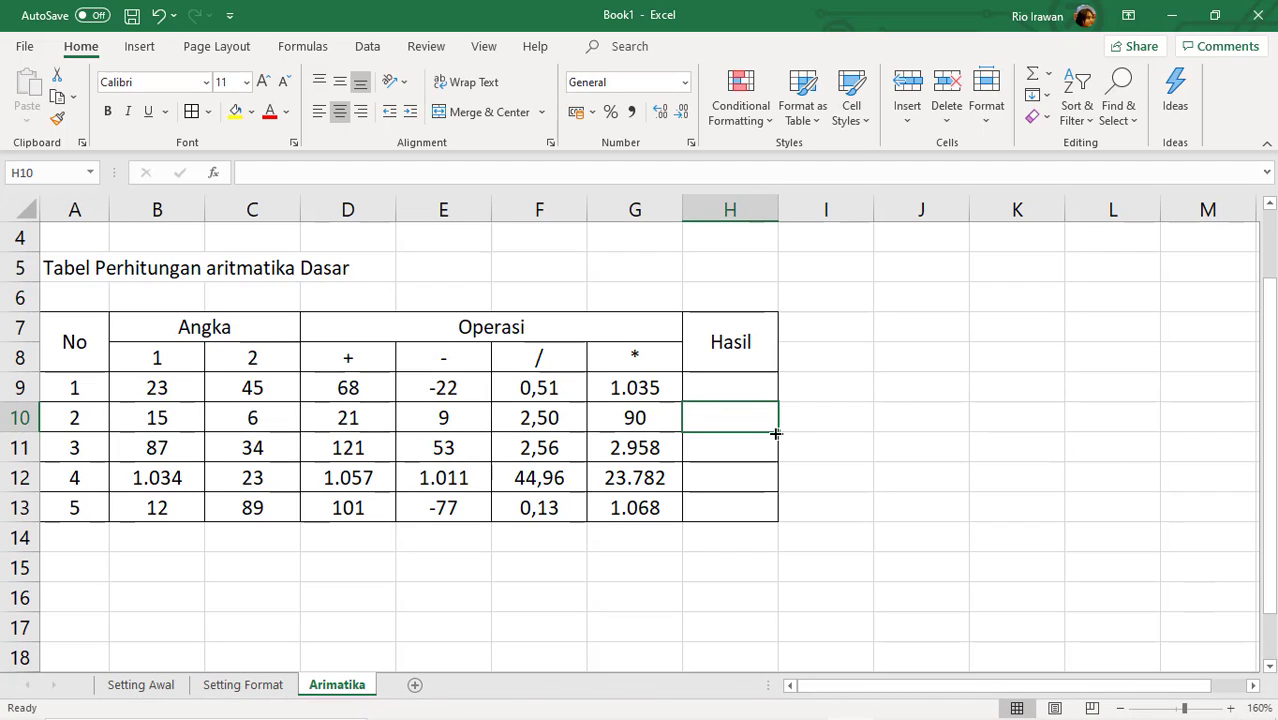
pyautogui.moveTo(779, 425); pyautogui.dragTo(781, 392)
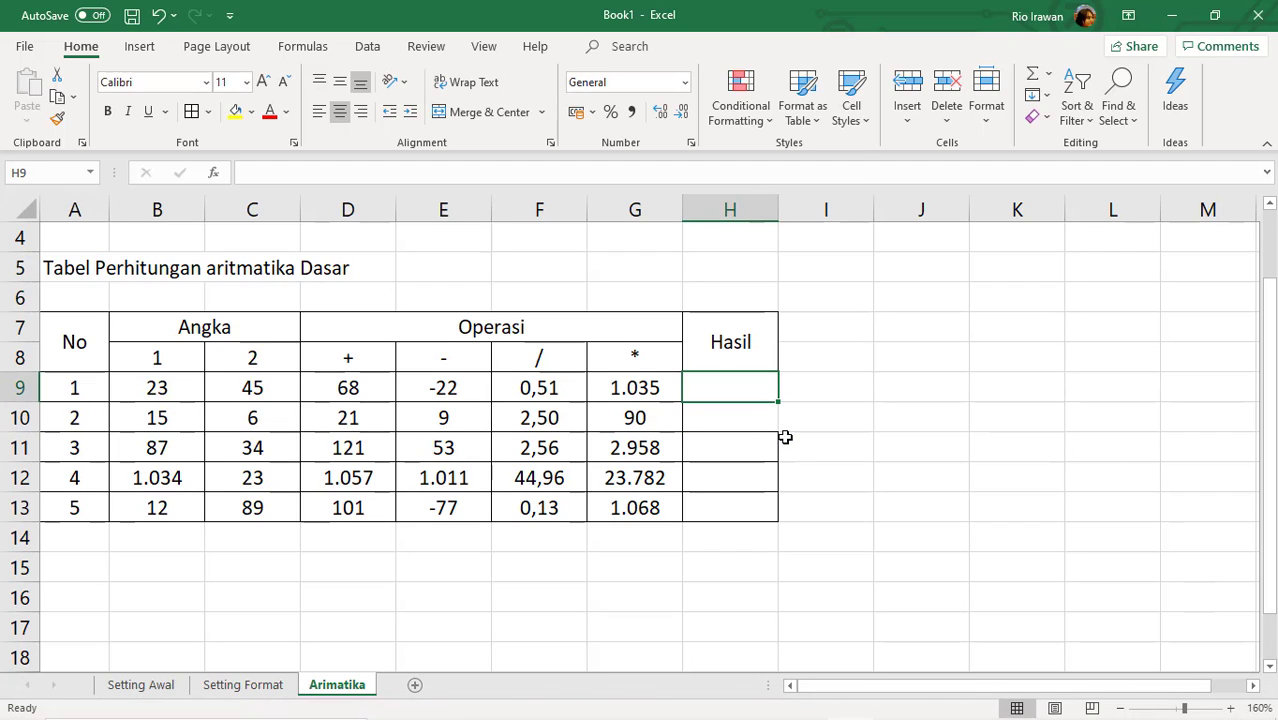
# Enter =SUM(D9:G9) in H9, extending the range from D9 to G9, to total the four operation results.
pyautogui.click(739, 383)
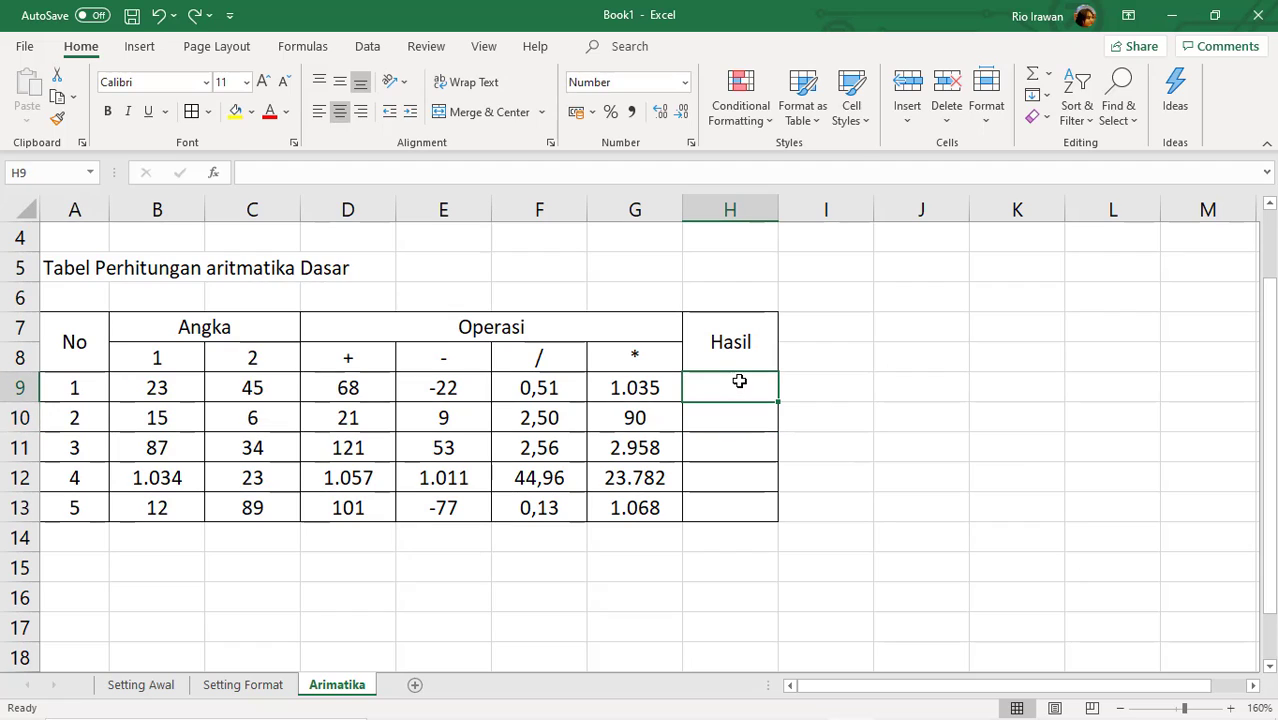
pyautogui.write('=')
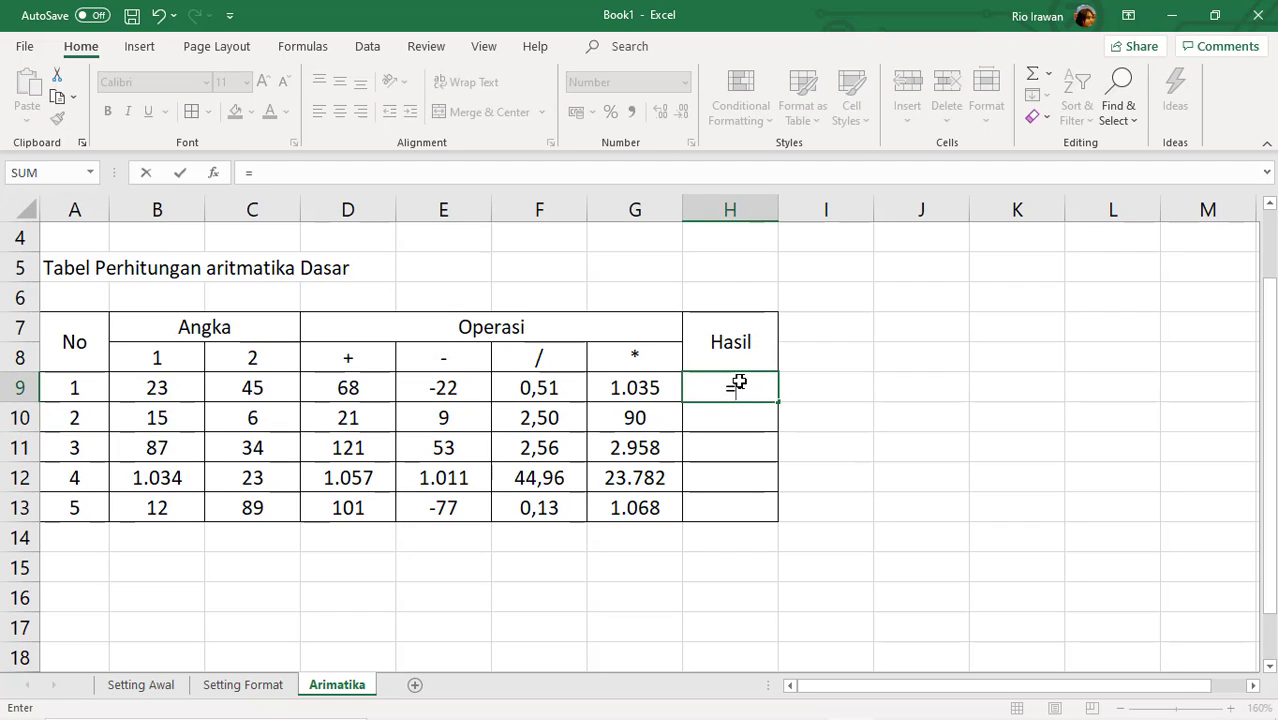
pyautogui.write('sum(')
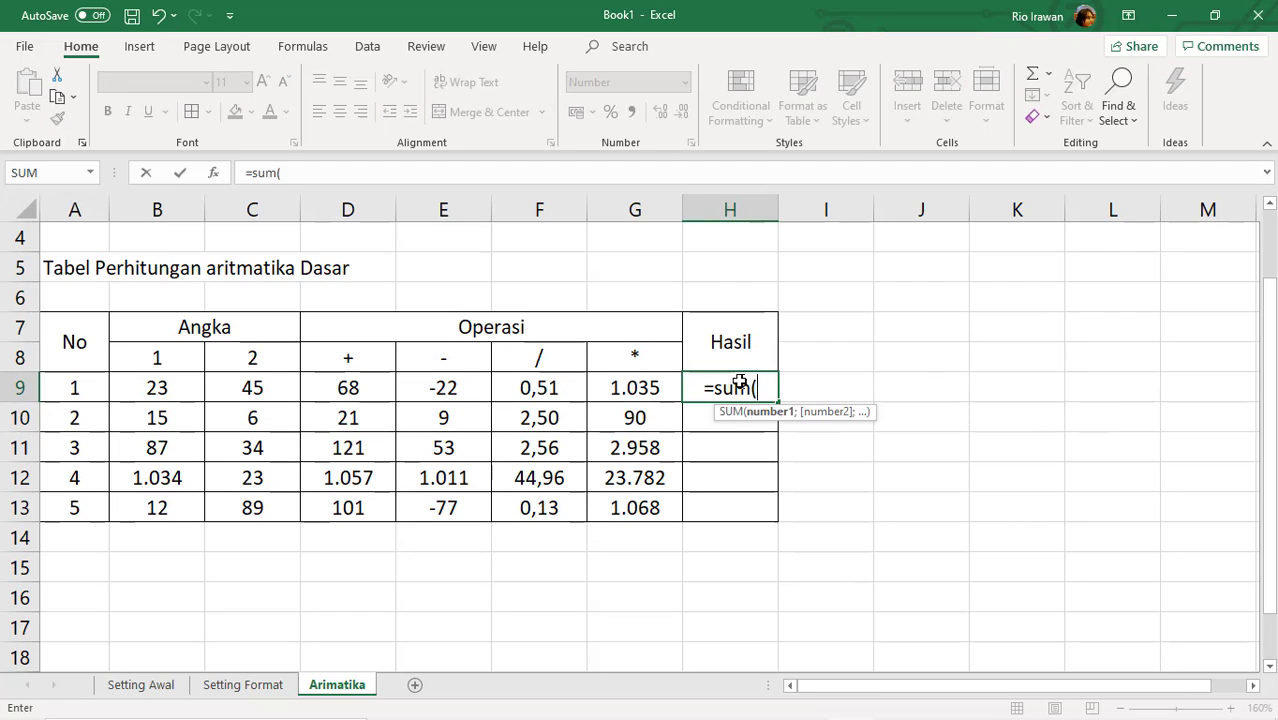
pyautogui.click(373, 389)
pyautogui.press('F8')
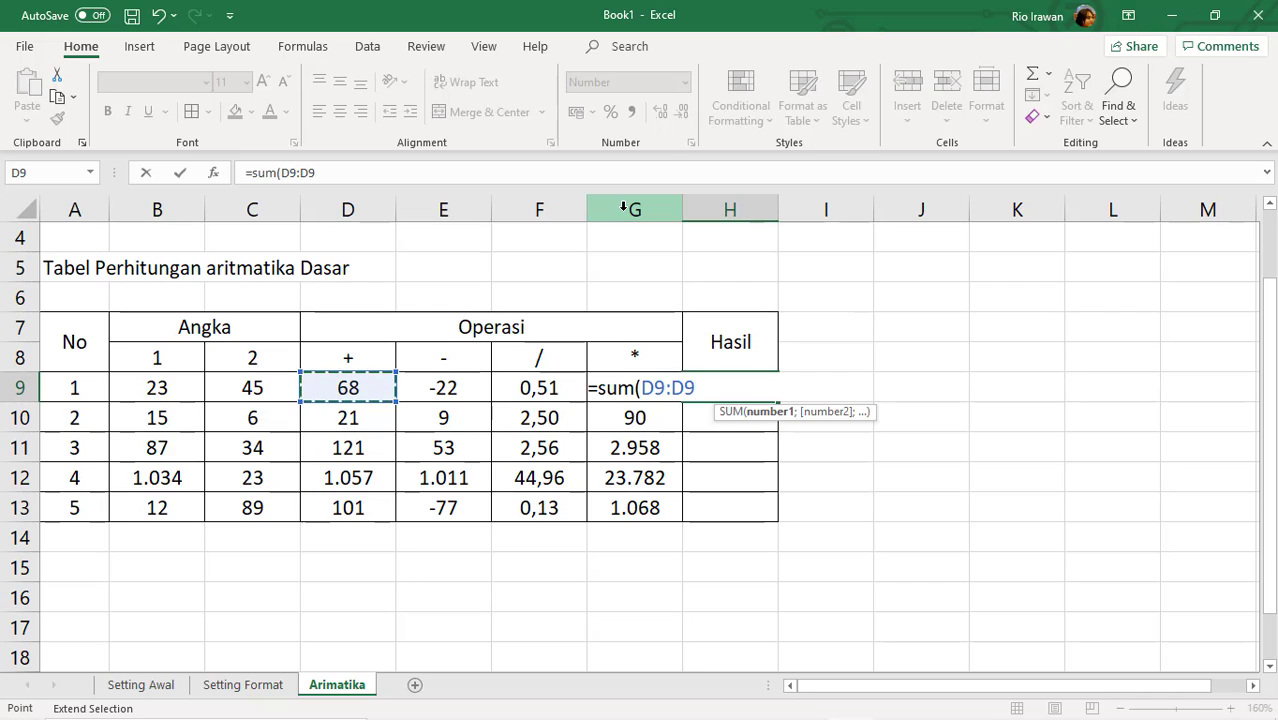
pyautogui.press('BackSpace')
pyautogui.press('BackSpace')
pyautogui.write('g')
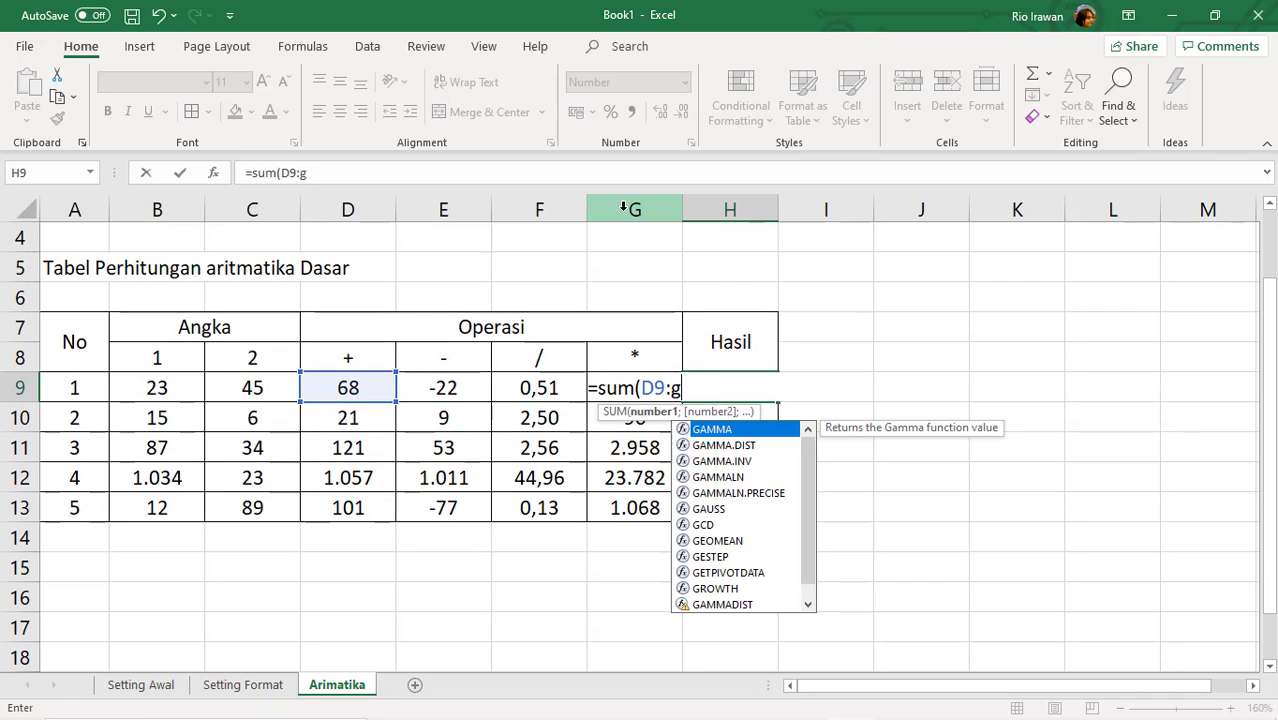
pyautogui.write('9')
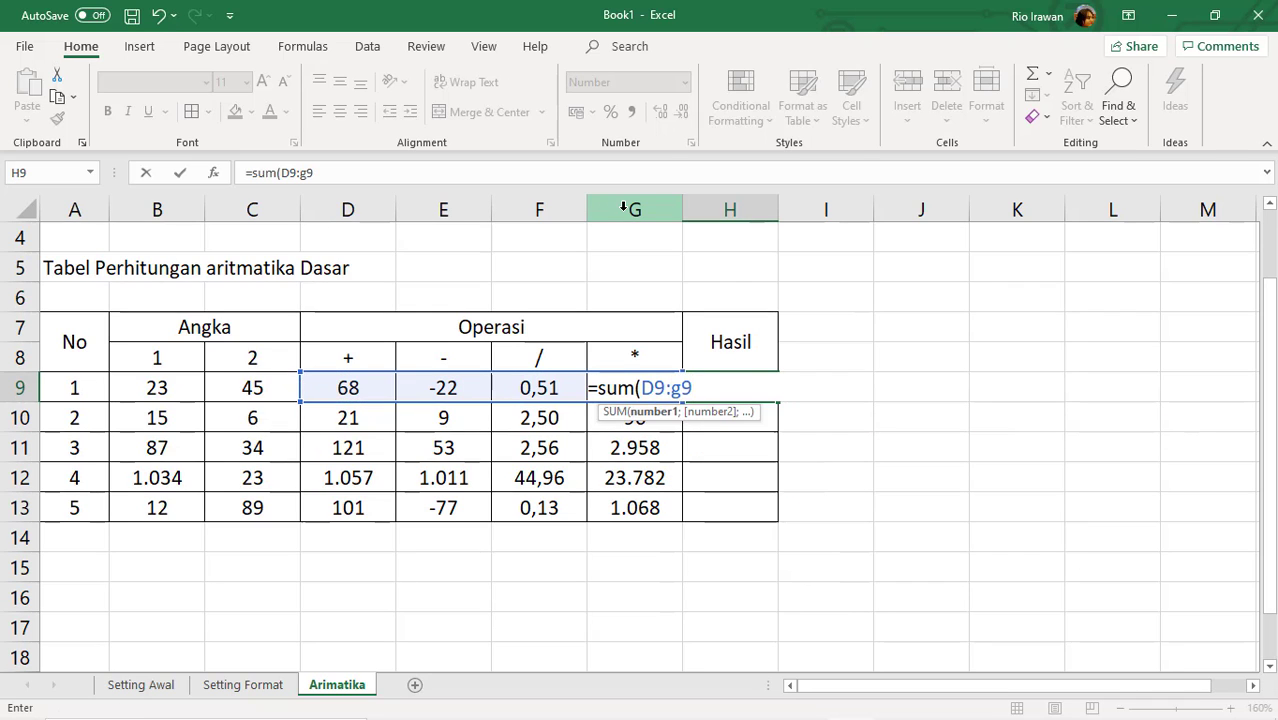
pyautogui.write(')')
pyautogui.press('Return')
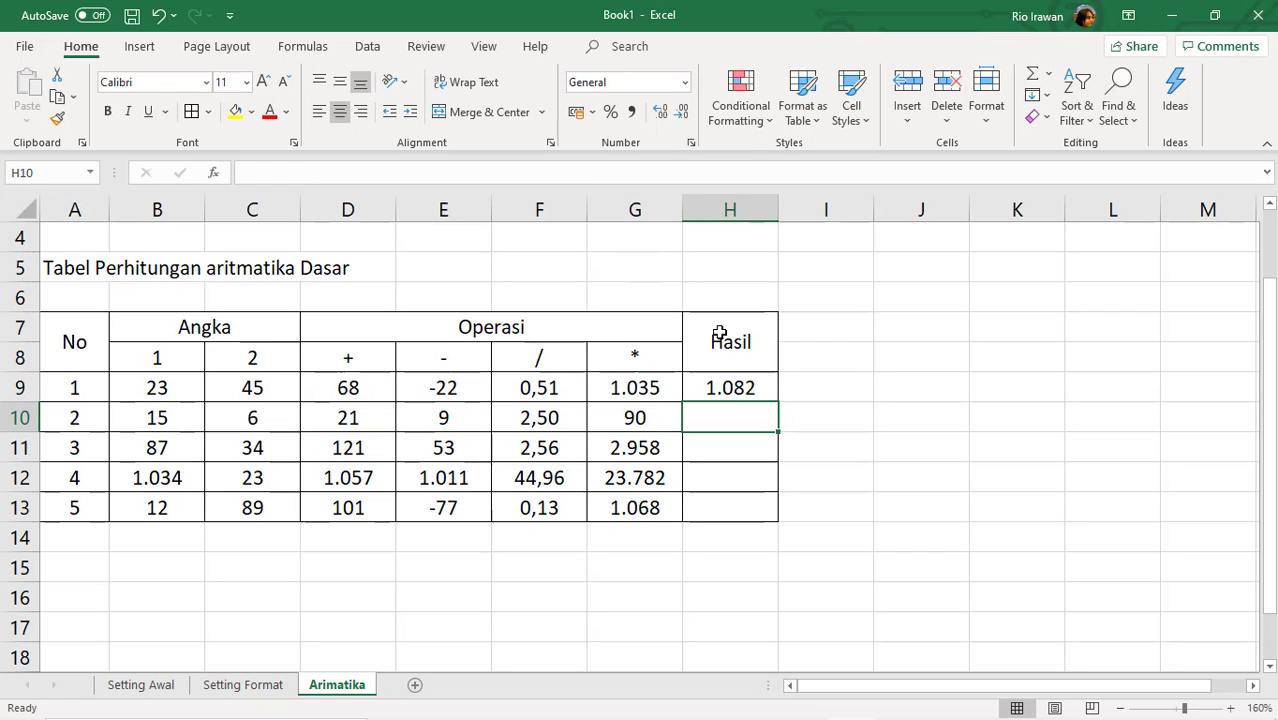
# Fill the sum formula from H9 down to H13 in the Hasil column.
pyautogui.click(755, 389)
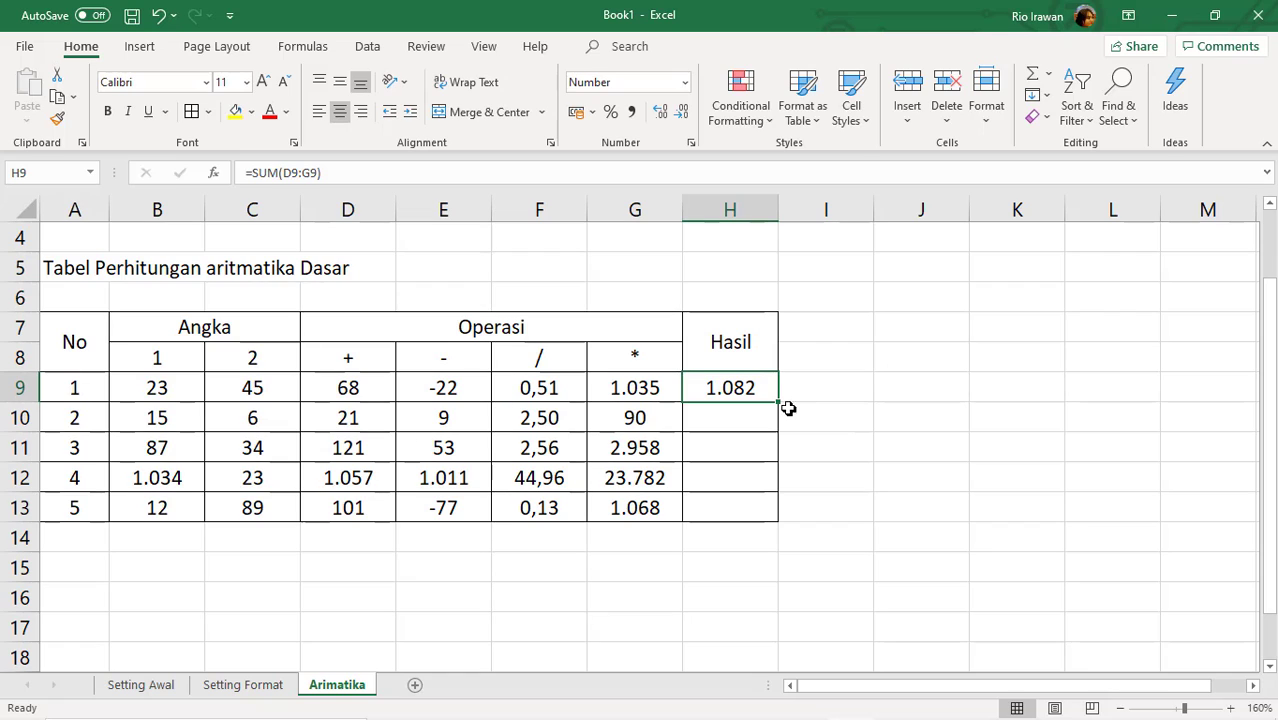
pyautogui.moveTo(778, 401); pyautogui.dragTo(779, 520)
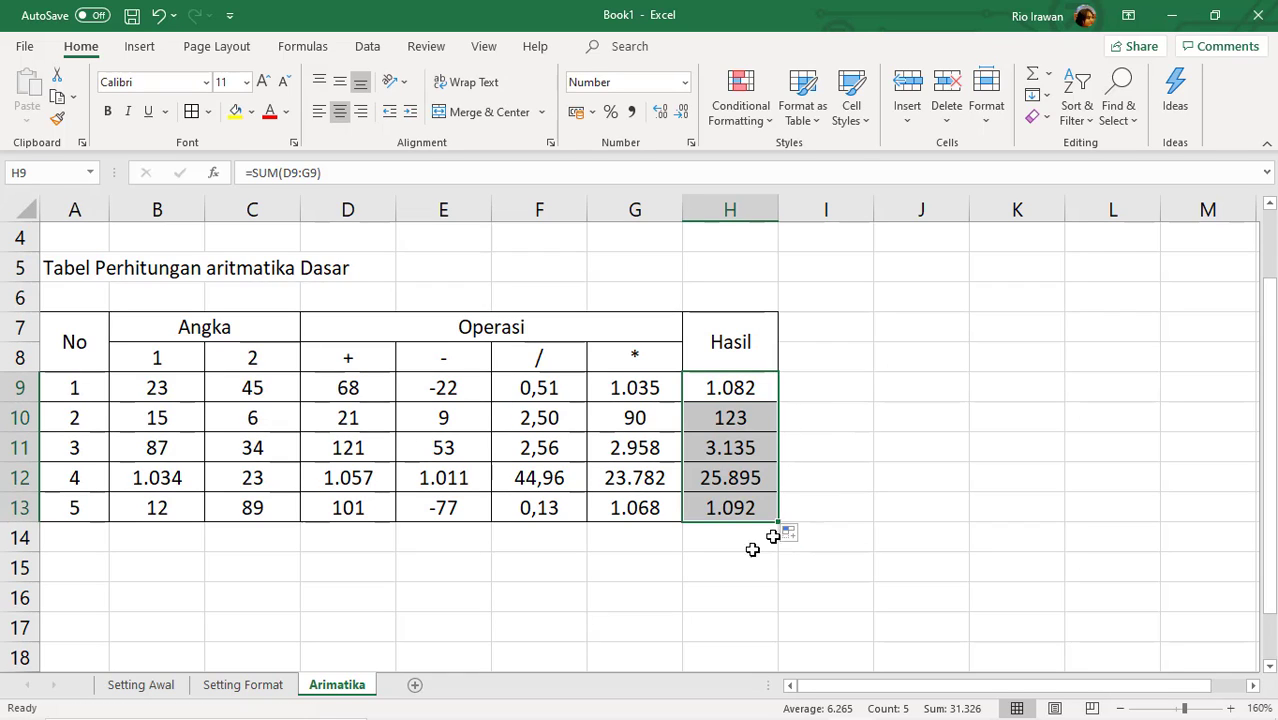
pyautogui.click(719, 563)
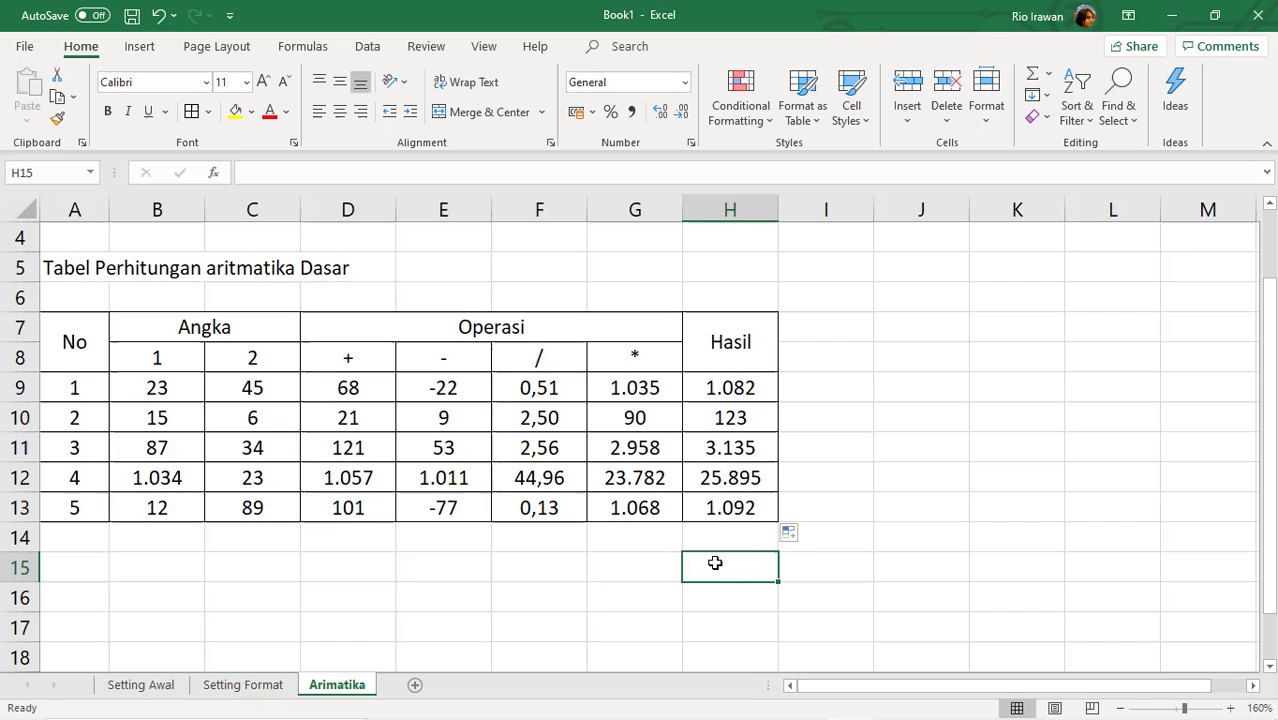
# Change the merged Hasil heading in H7 to "Hasil (+)".
pyautogui.click(729, 391)
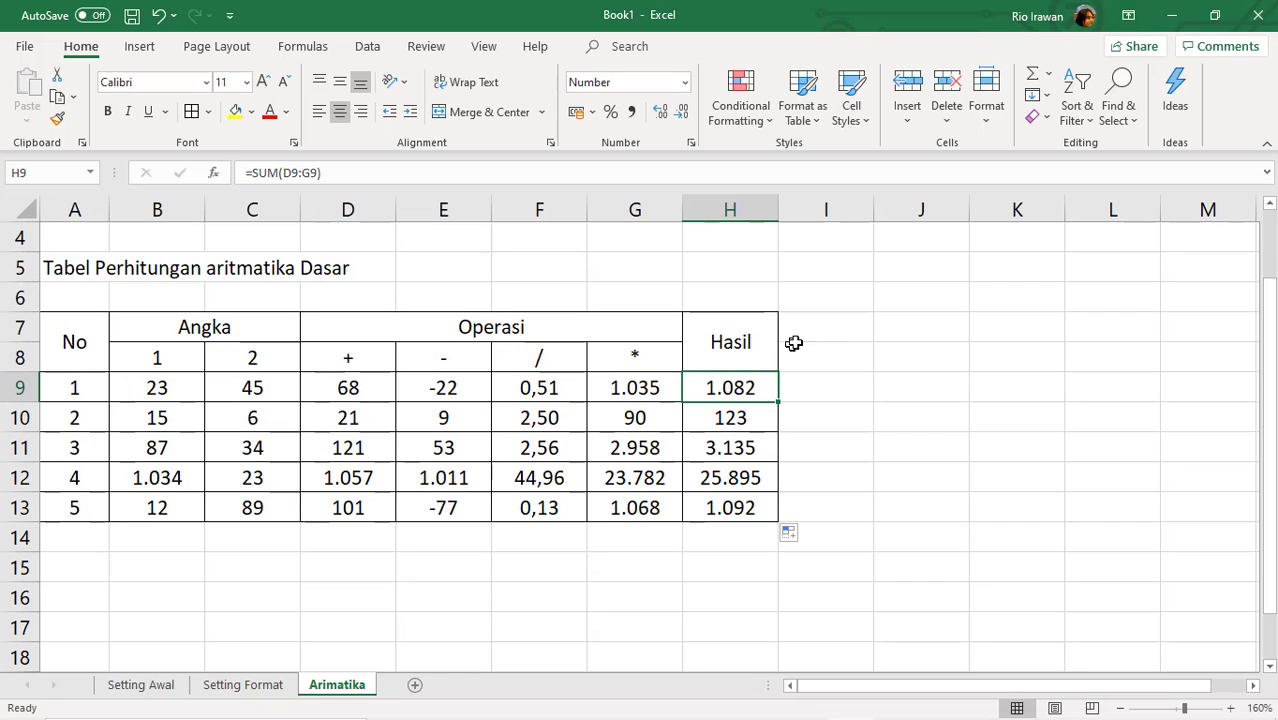
pyautogui.doubleClick(757, 342)
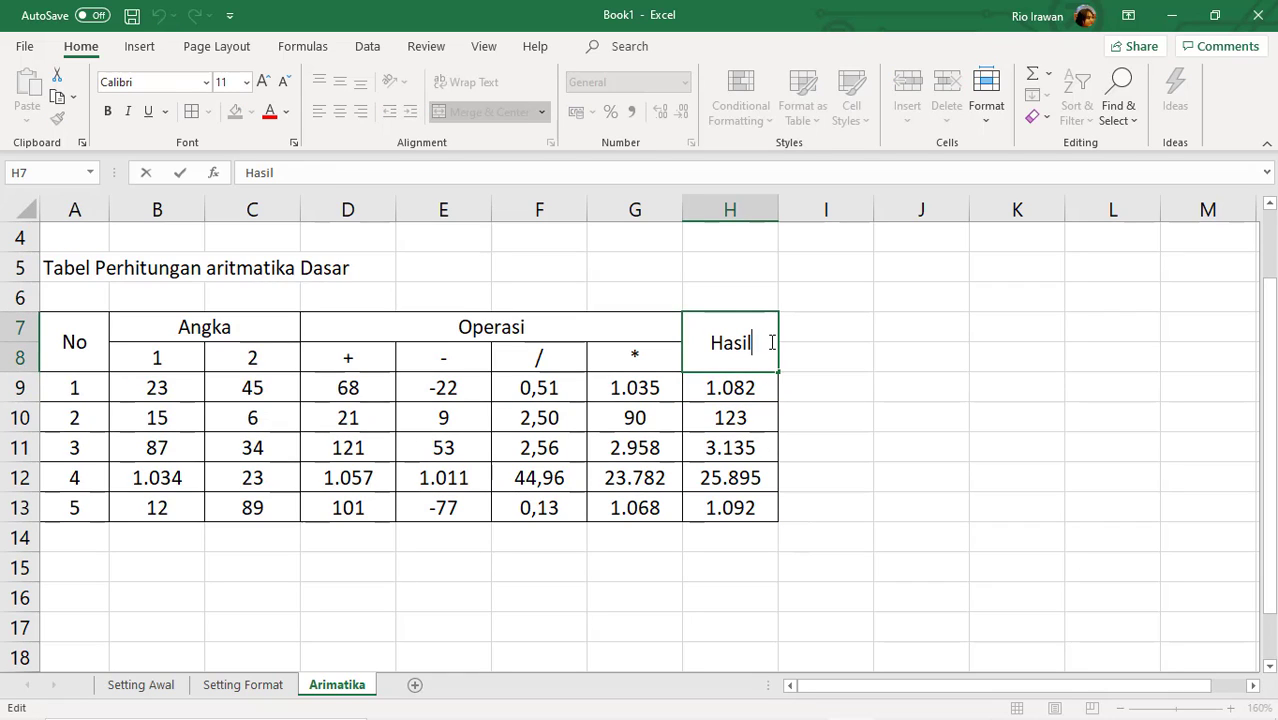
pyautogui.write('(')
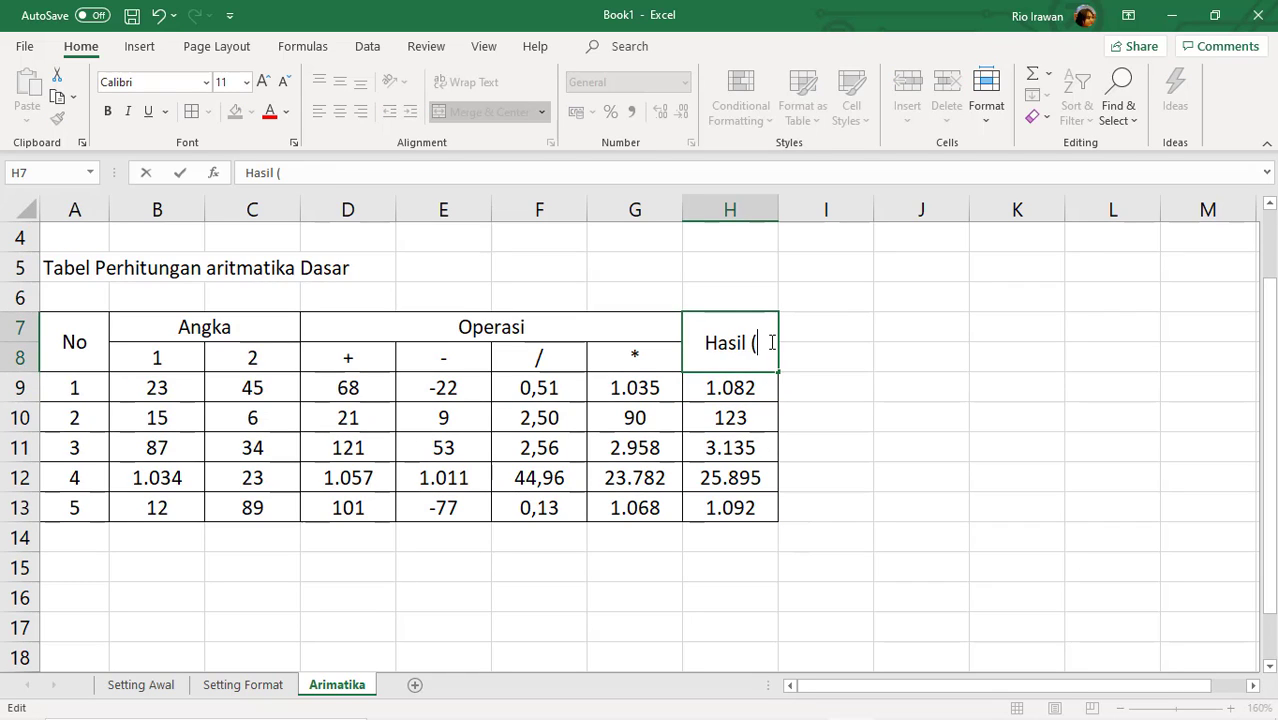
pyautogui.write('+)')
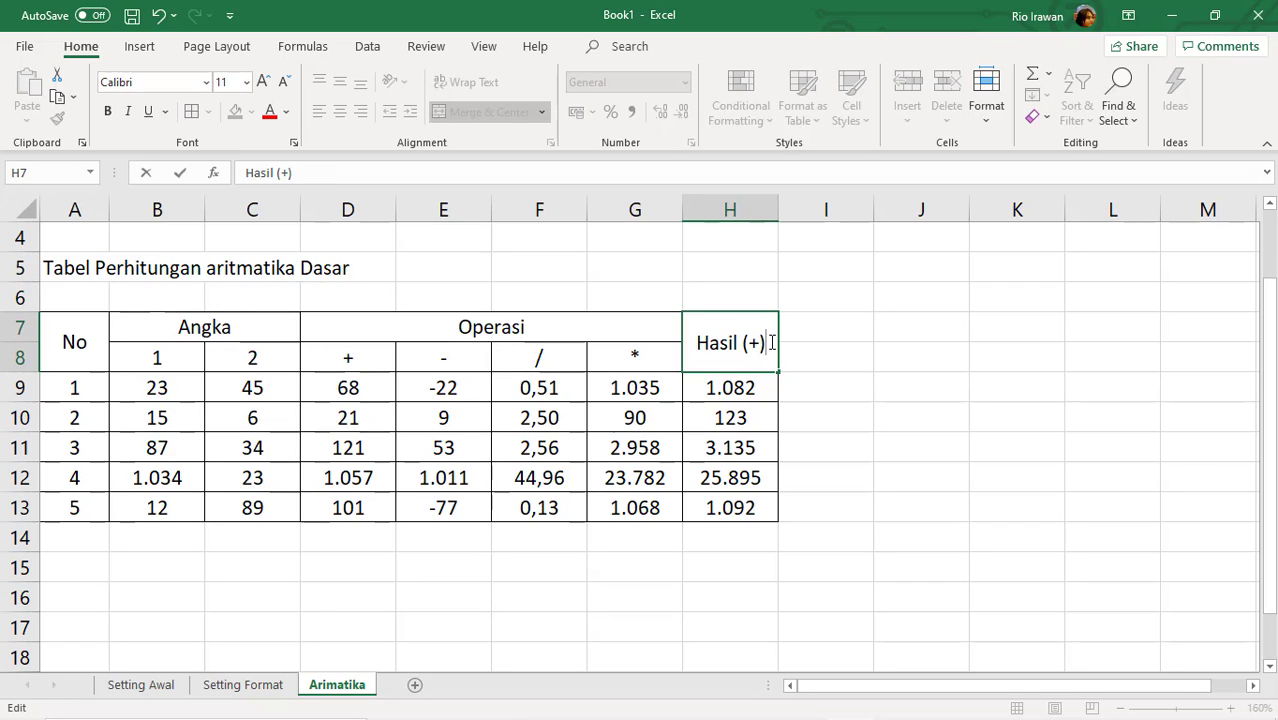
pyautogui.press('Return')
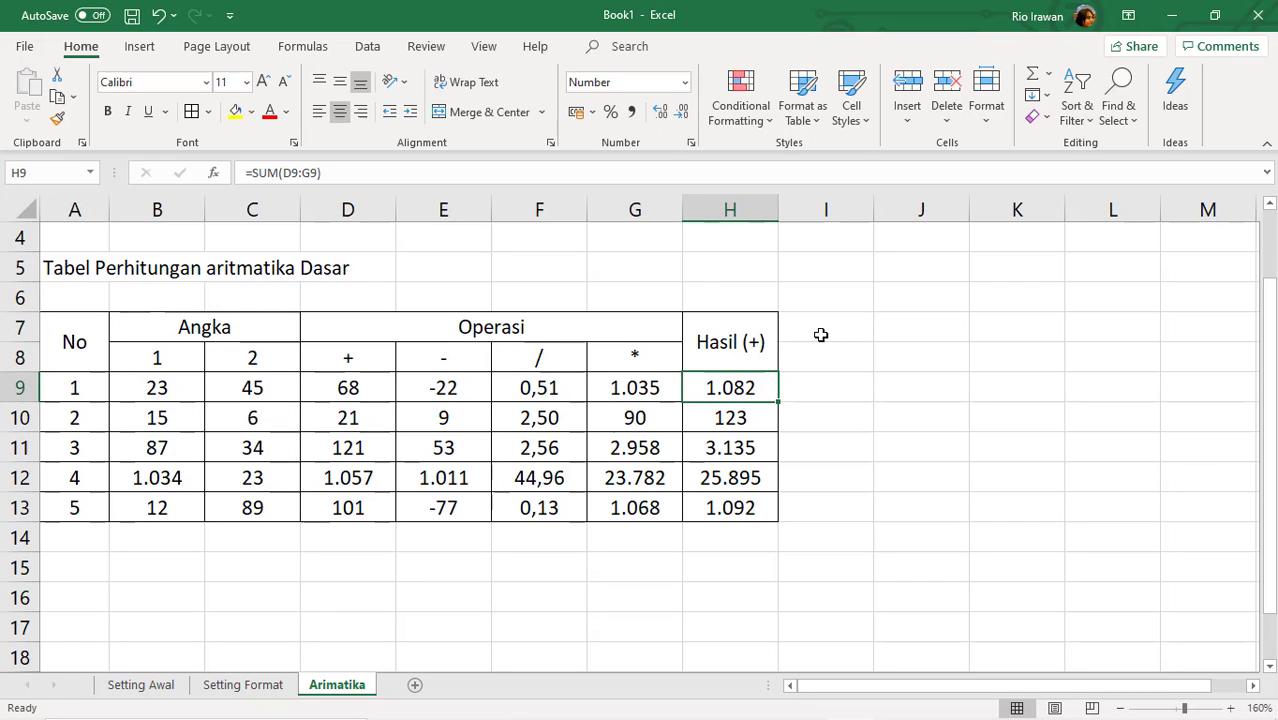
# Merge and centre I7:I8 with middle alignment and enter the heading "Hasil (Avg)".
pyautogui.moveTo(812, 354); pyautogui.dragTo(812, 356)
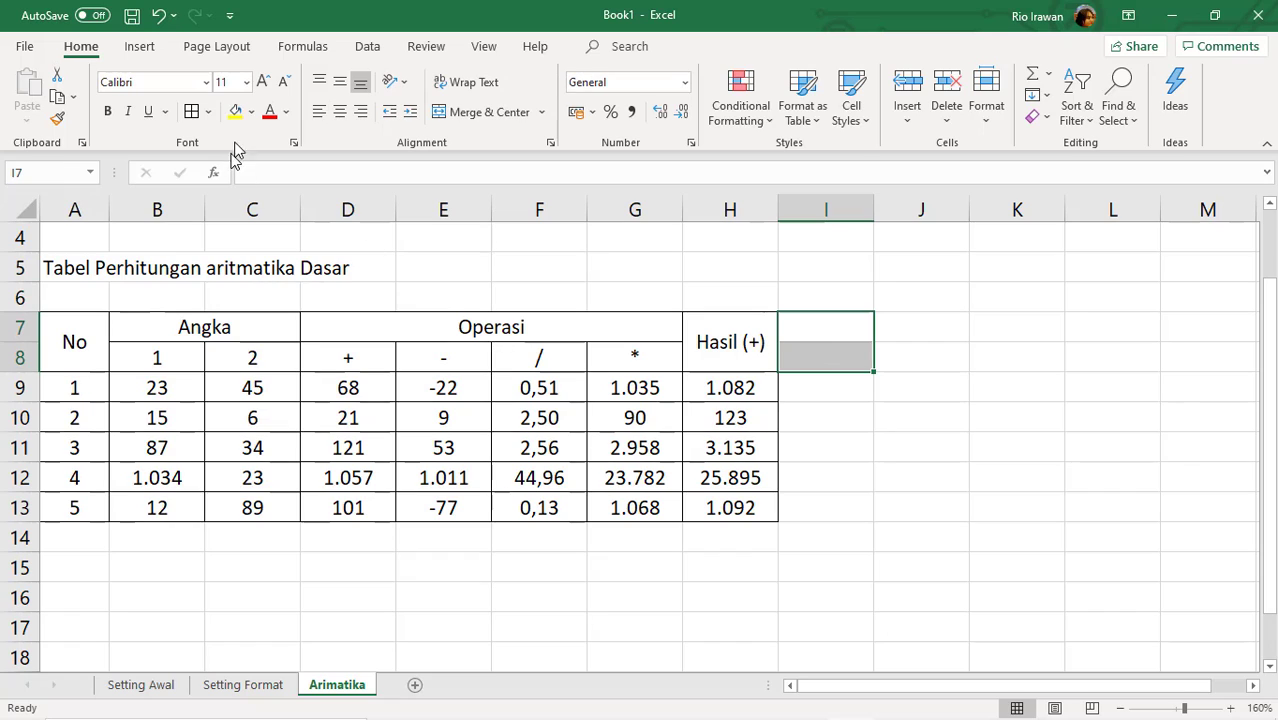
pyautogui.click(488, 113)
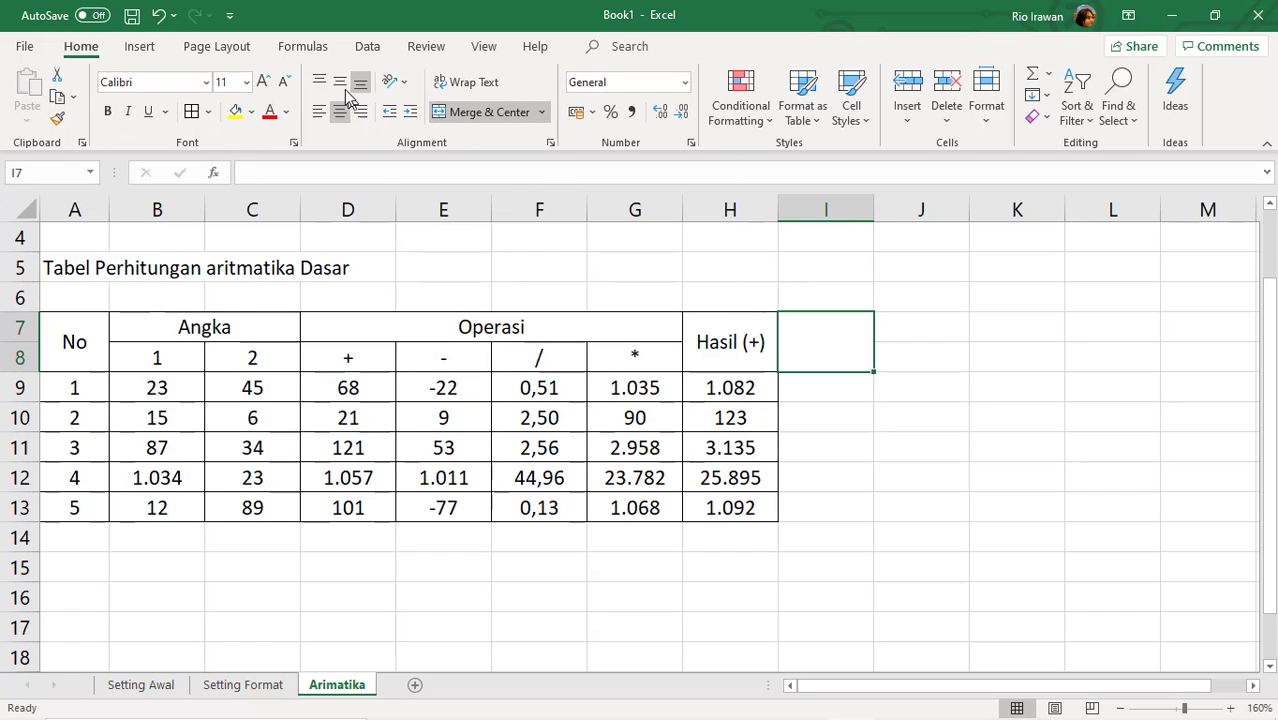
pyautogui.write('Hasi')
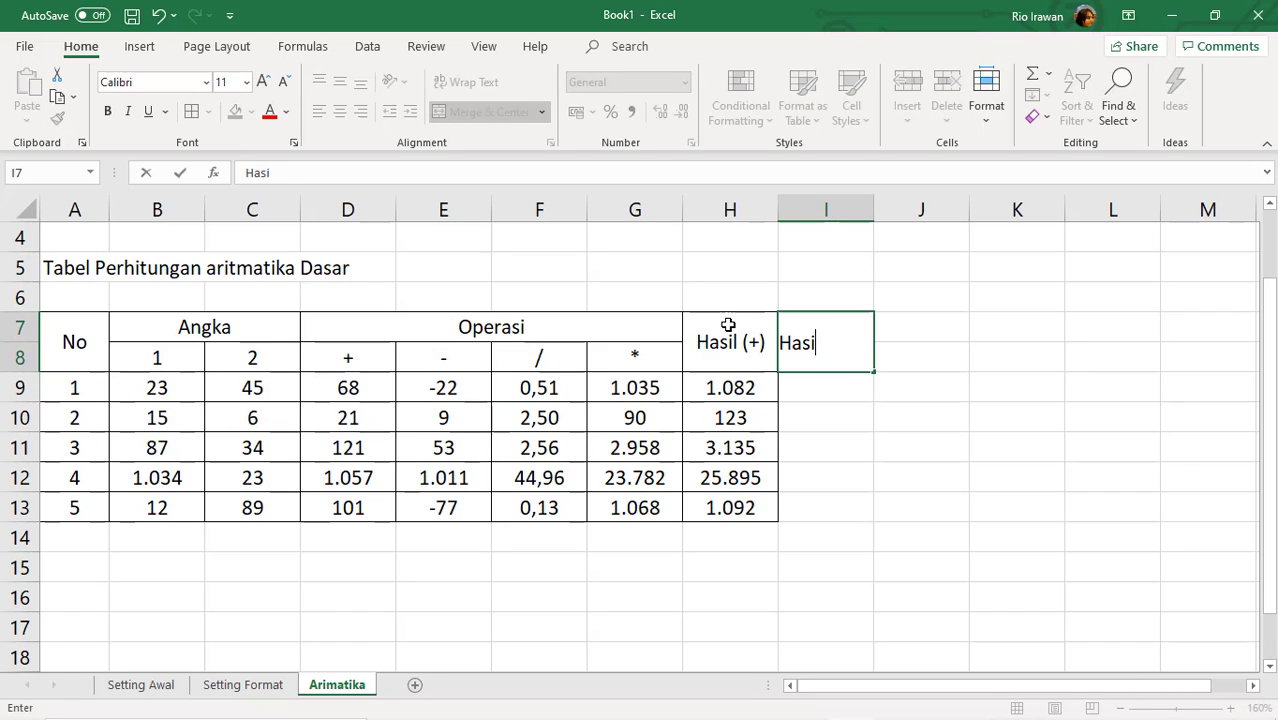
pyautogui.write('l (Avg)')
pyautogui.press('Return')
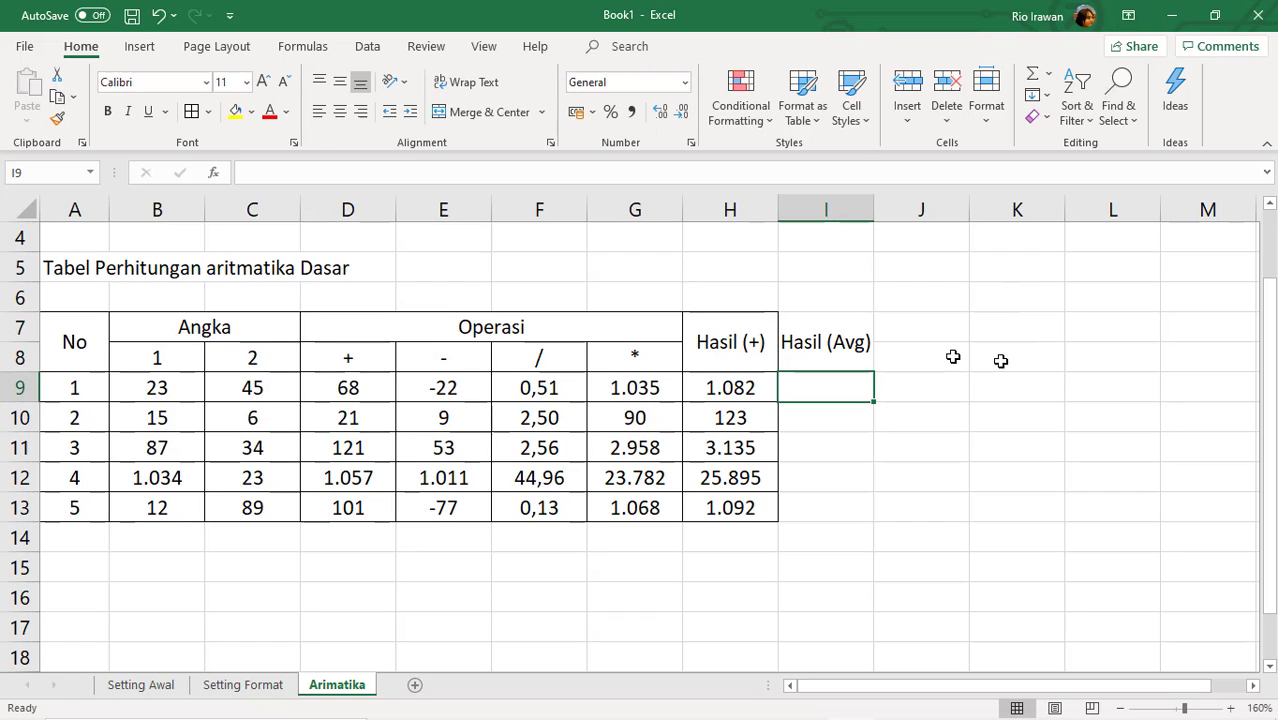
# Wrap the text of the Hasil (Avg) heading and apply all borders to its column from I7 to I13.
pyautogui.click(830, 345)
pyautogui.click(472, 82)
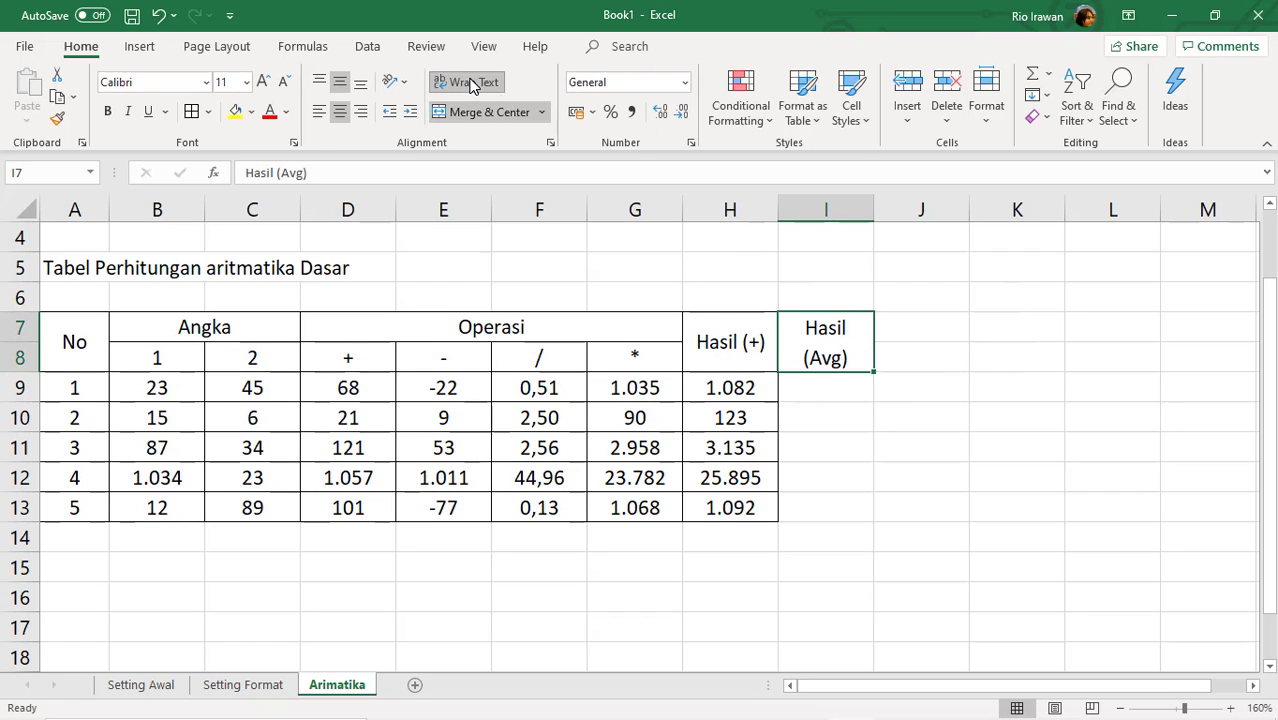
pyautogui.moveTo(840, 358); pyautogui.dragTo(842, 502)
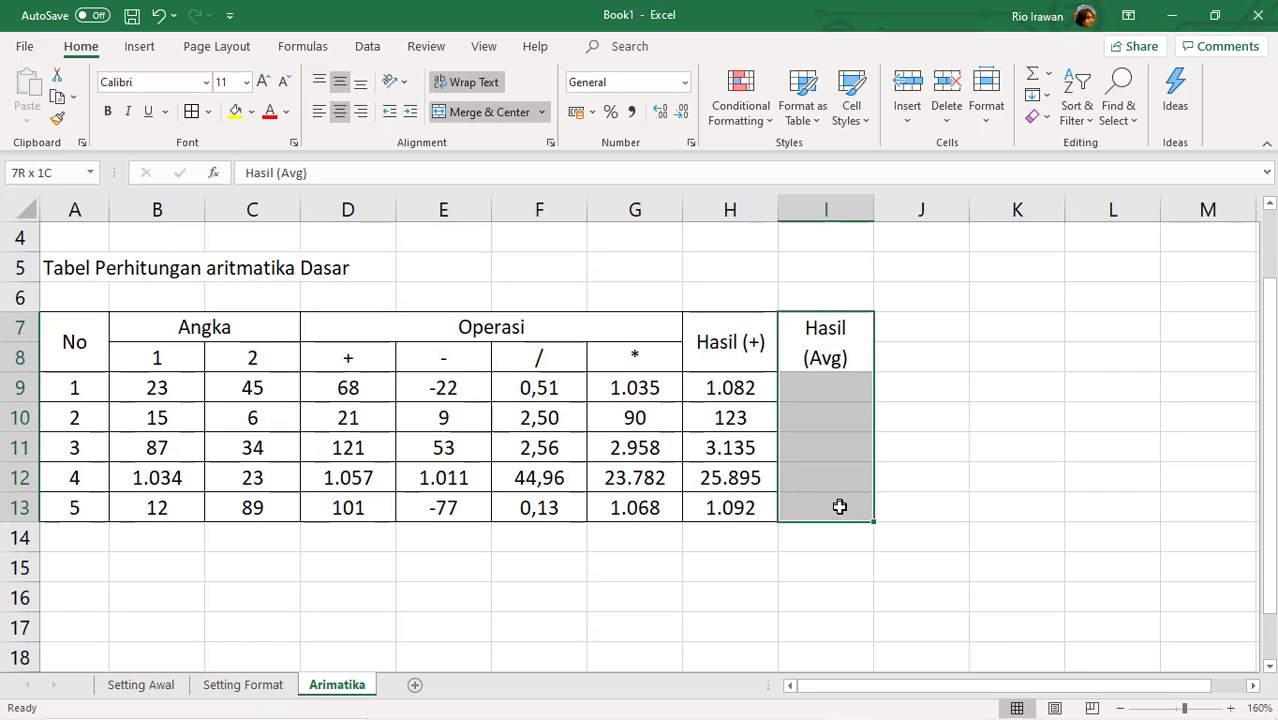
pyautogui.click(192, 111)
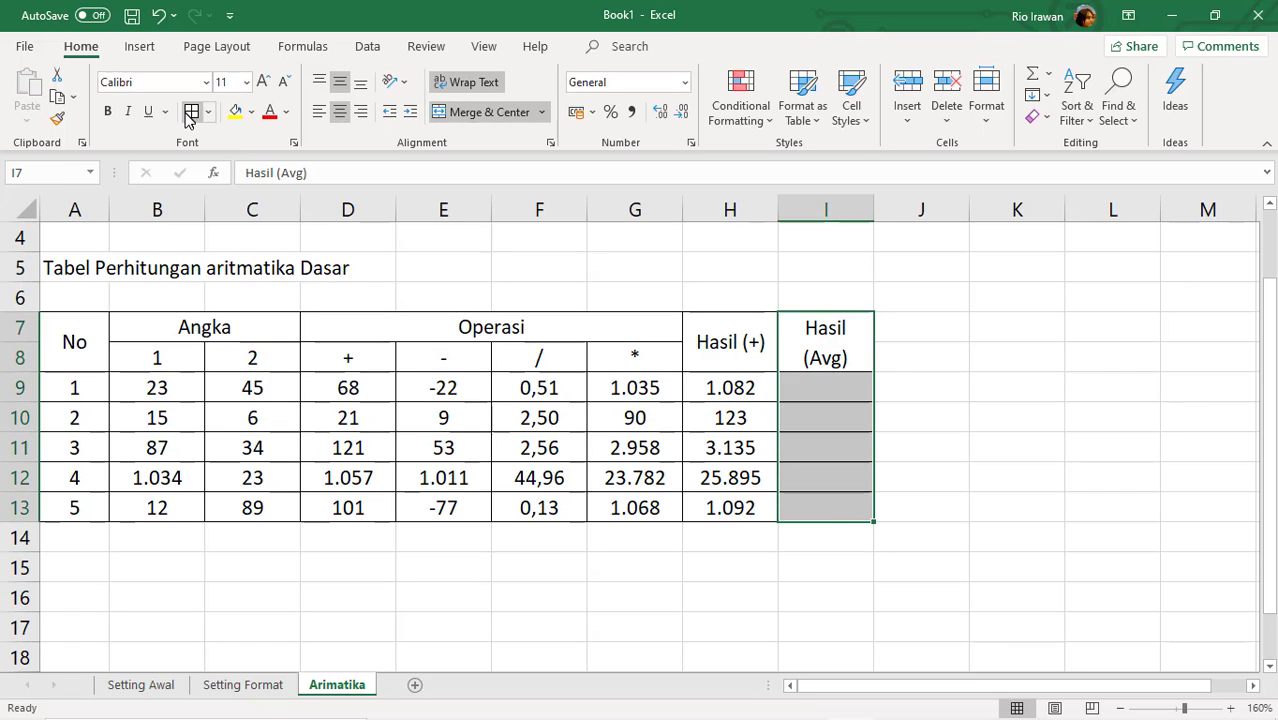
# Enter =AVERAGE(D9:G9) in I9 to average the four operation results of row 9.
pyautogui.click(826, 394)
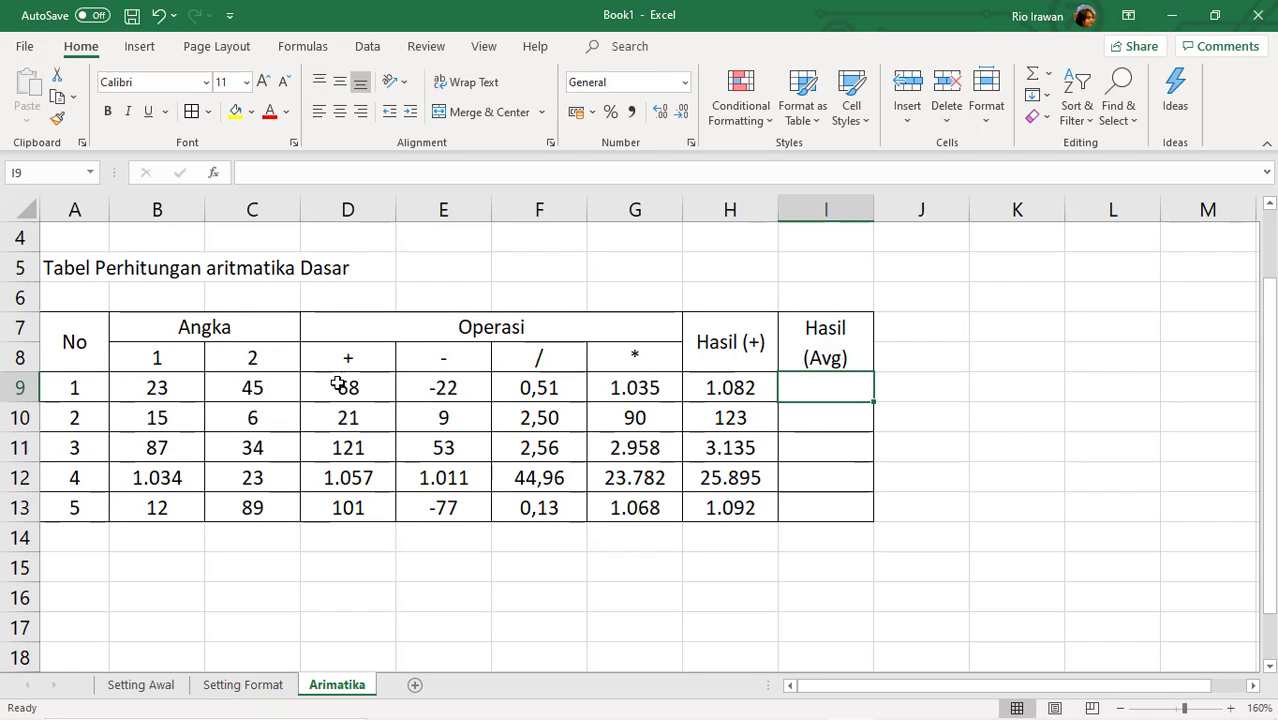
pyautogui.moveTo(338, 386); pyautogui.dragTo(627, 388)
pyautogui.click(847, 387)
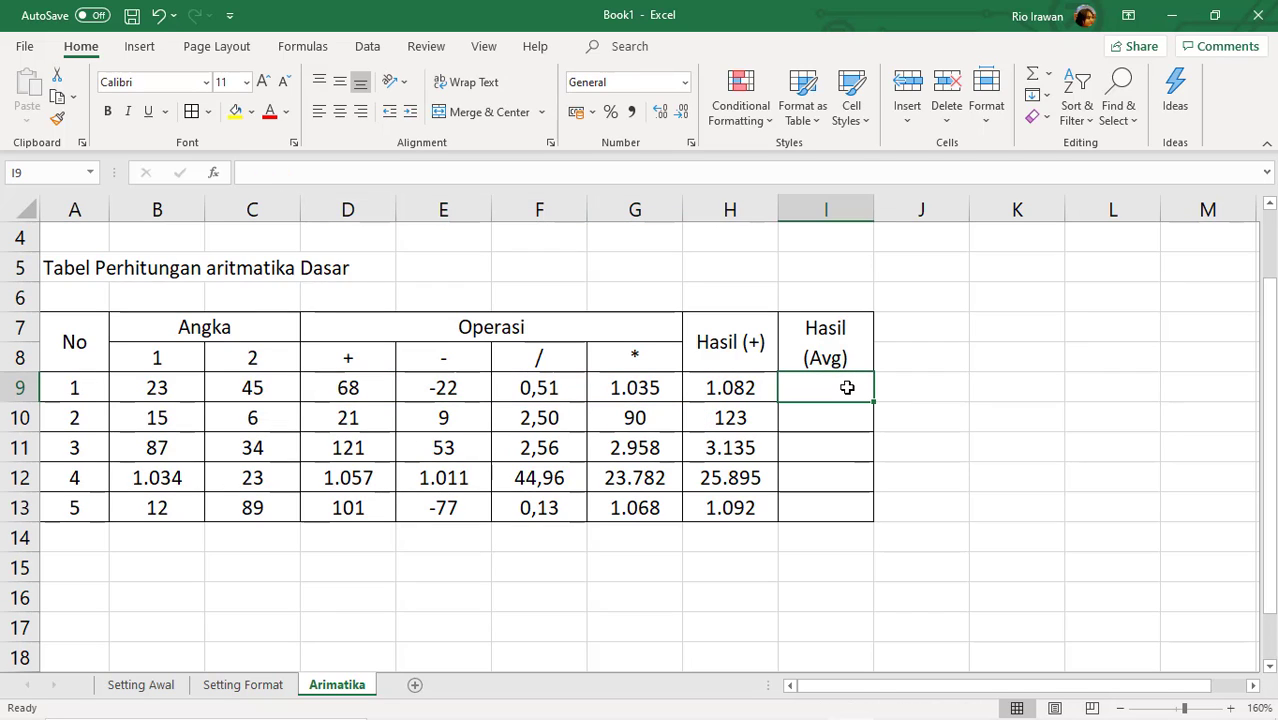
pyautogui.write('=a')
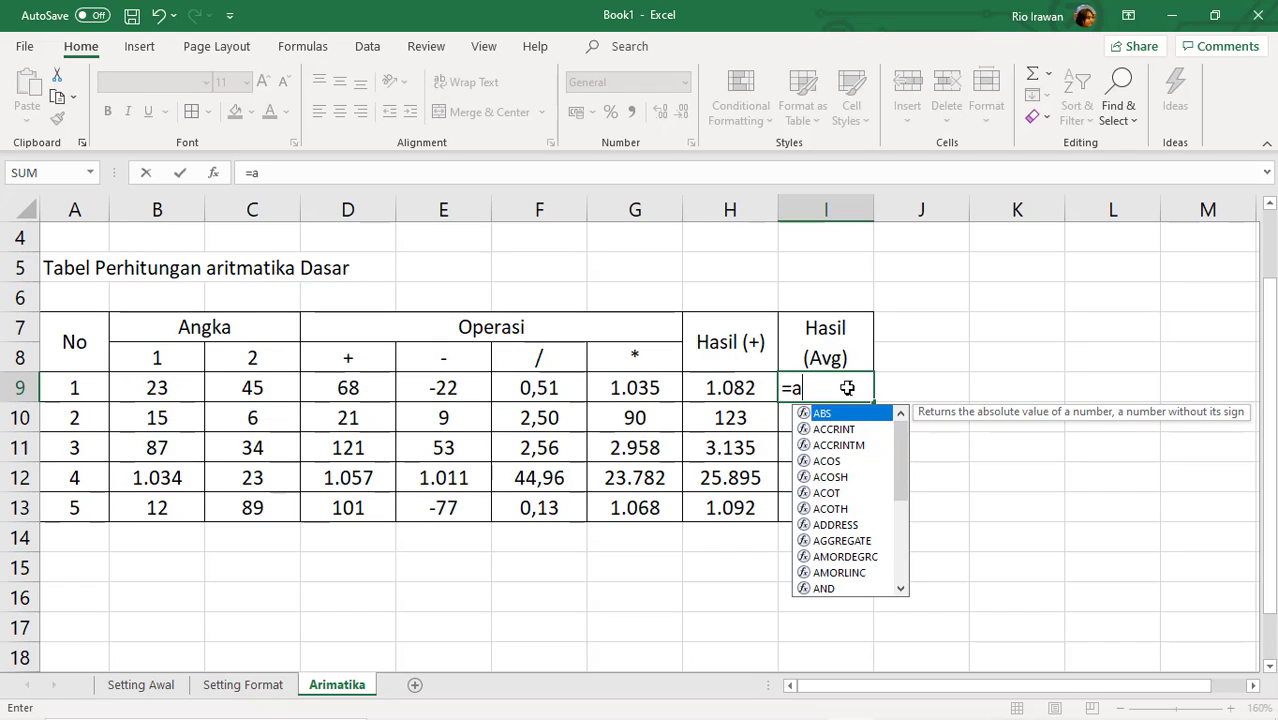
pyautogui.write('v')
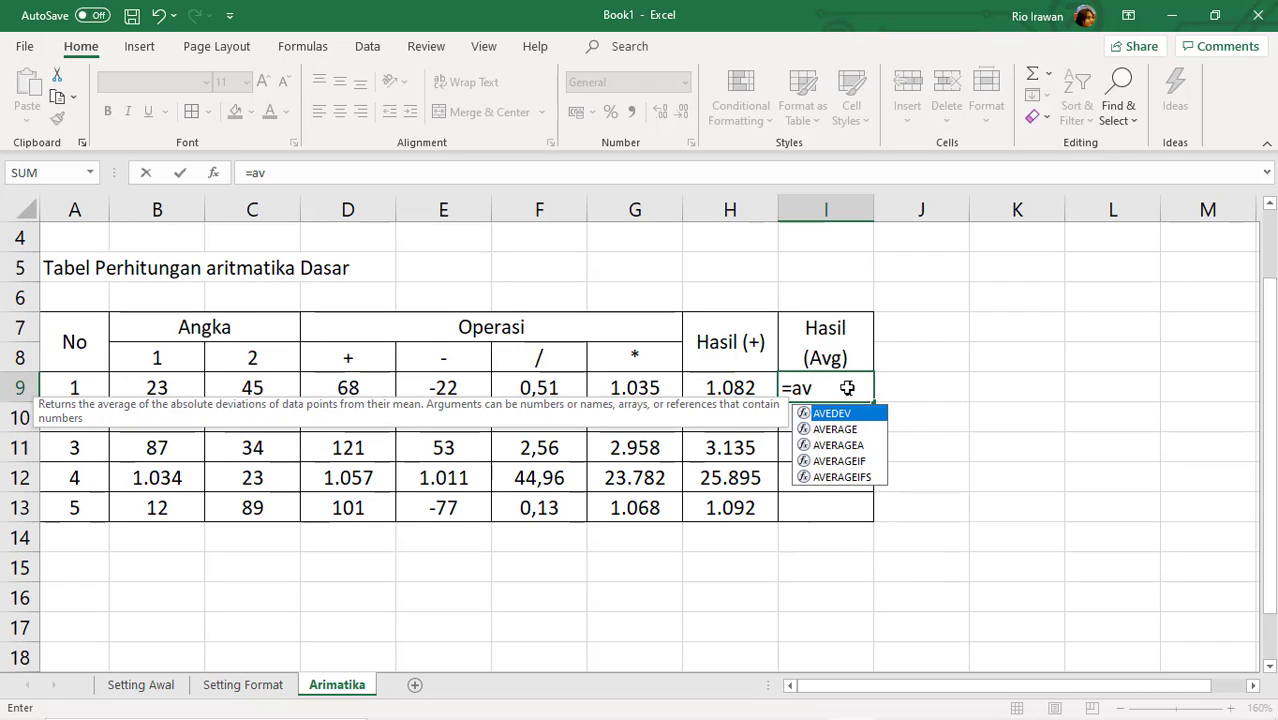
pyautogui.click(847, 431)
pyautogui.doubleClick(847, 431)
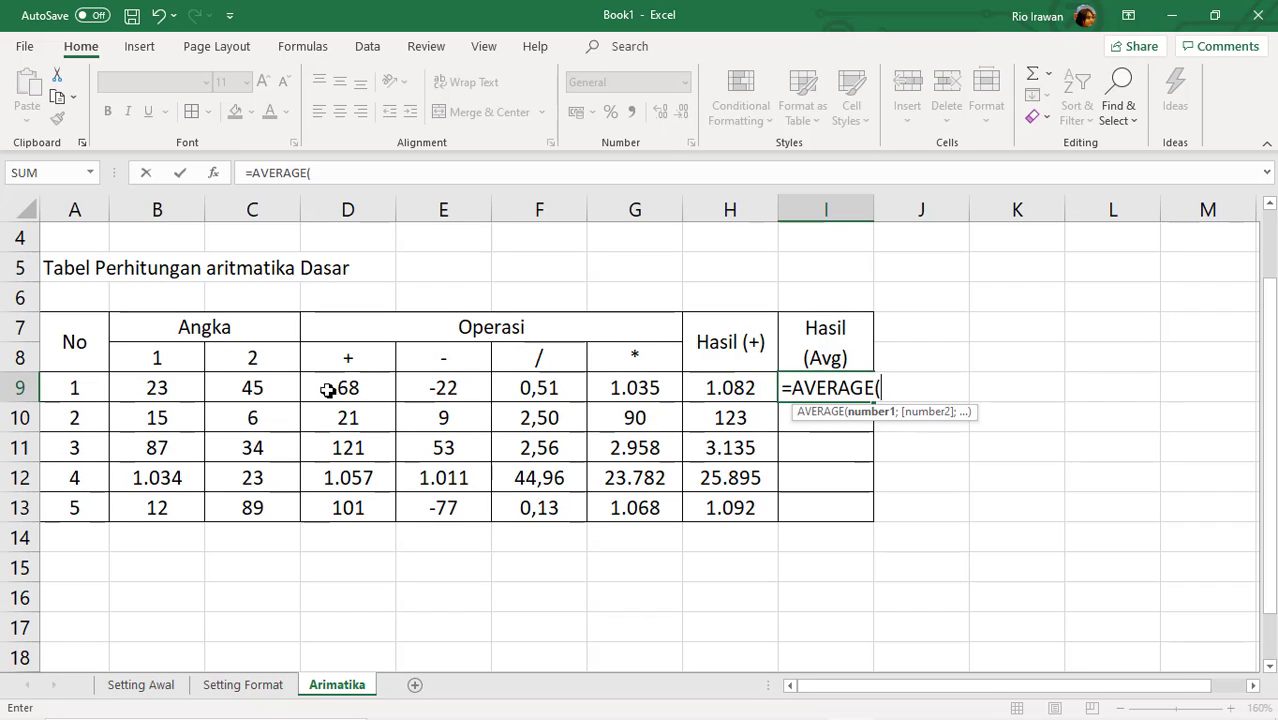
pyautogui.moveTo(336, 391); pyautogui.dragTo(633, 381)
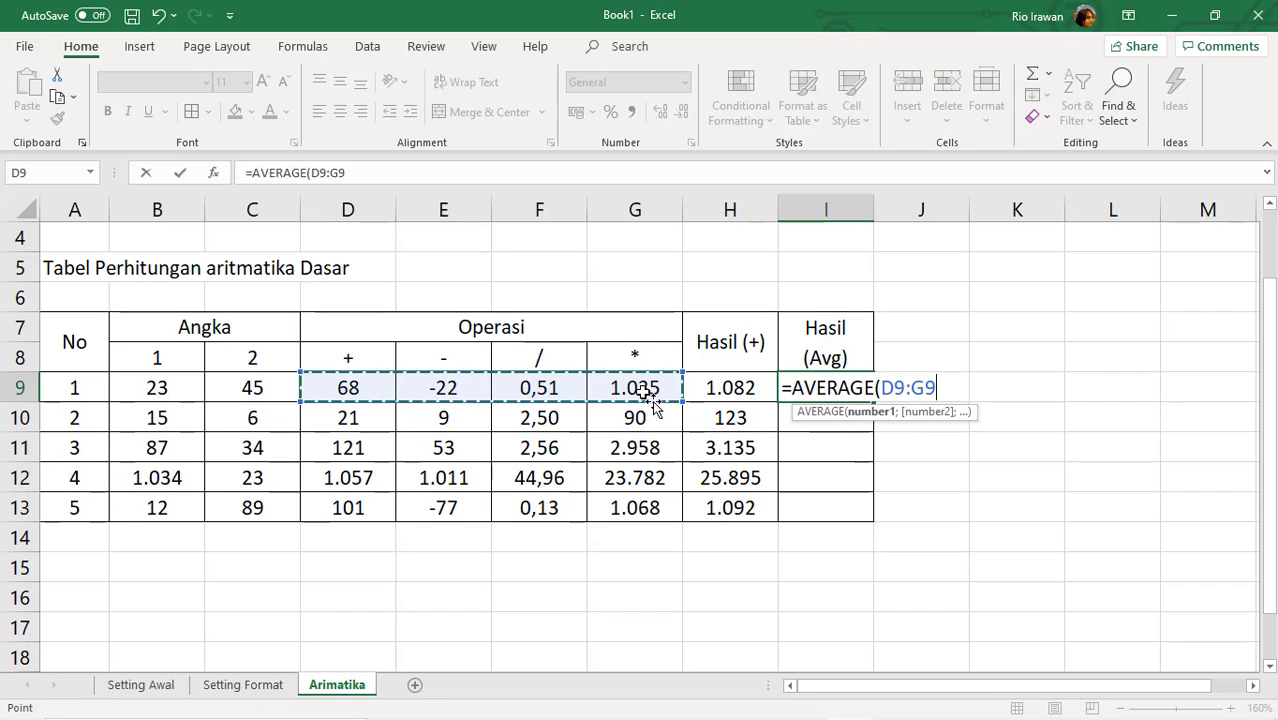
pyautogui.write(')')
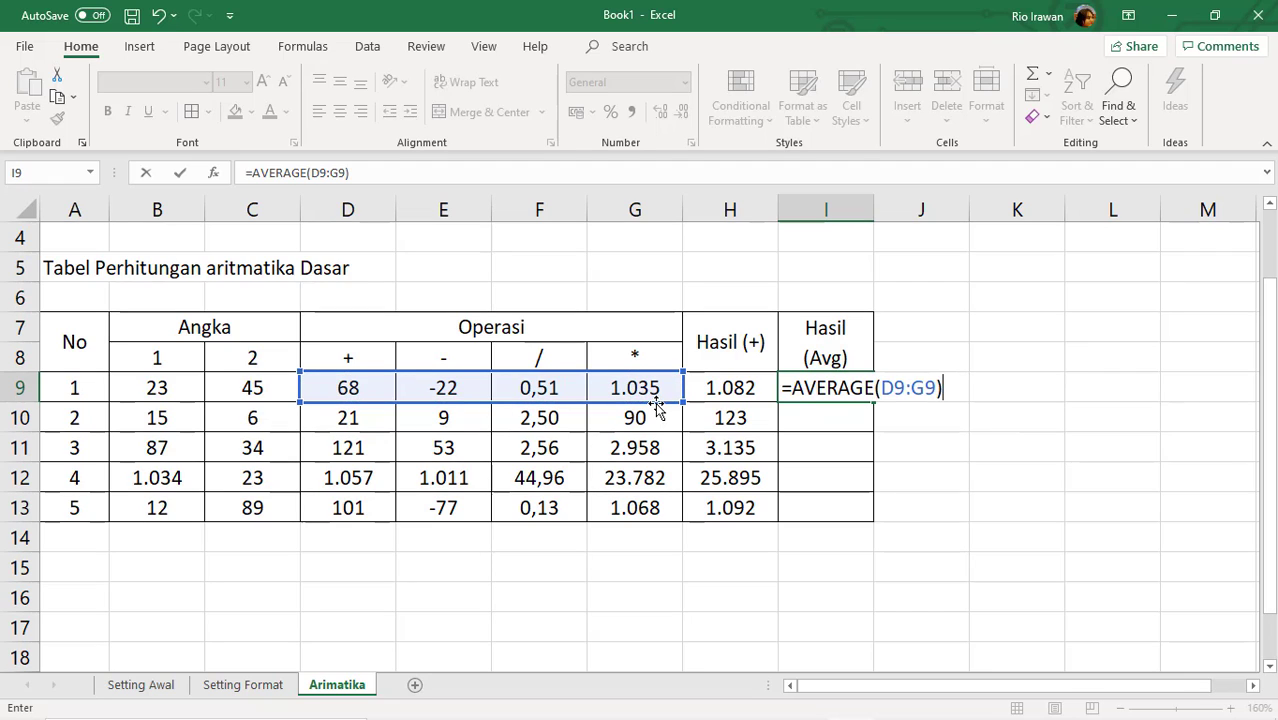
pyautogui.press('Return')
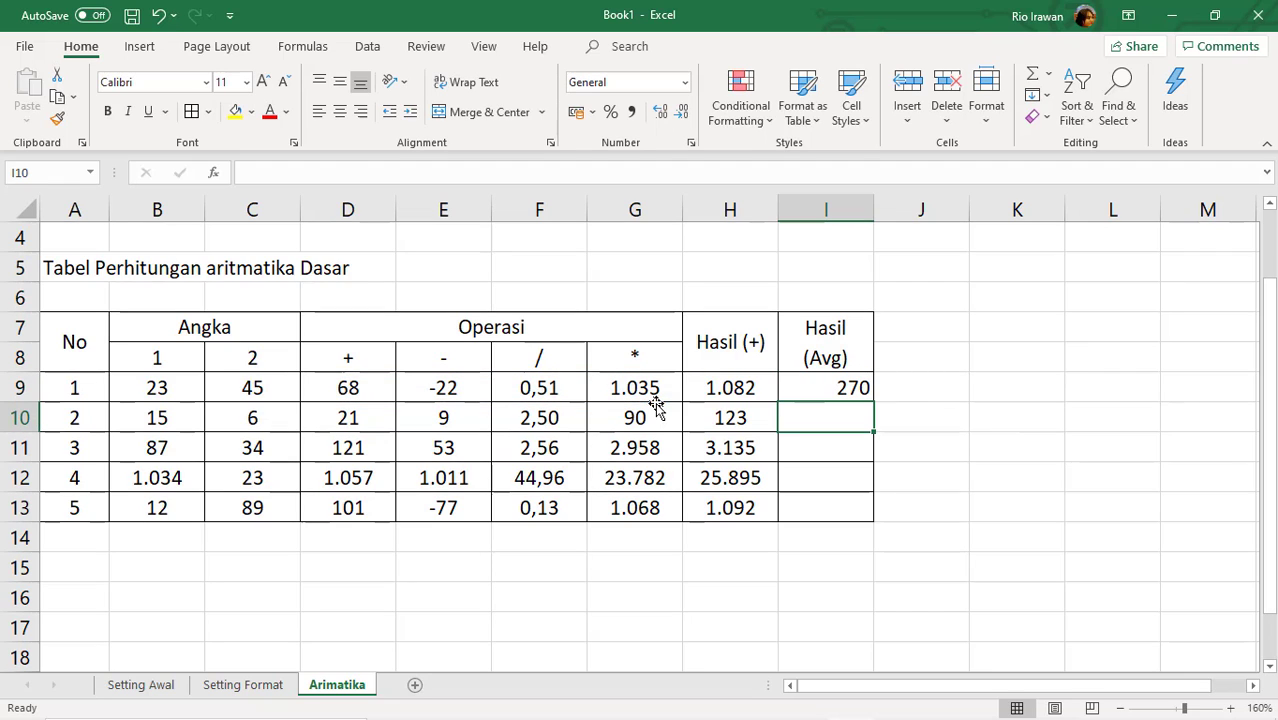
# Fill the average formula from I9 down to I13 and centre the values horizontally without merging the cells.
pyautogui.click(827, 395)
pyautogui.moveTo(874, 404); pyautogui.dragTo(869, 517)
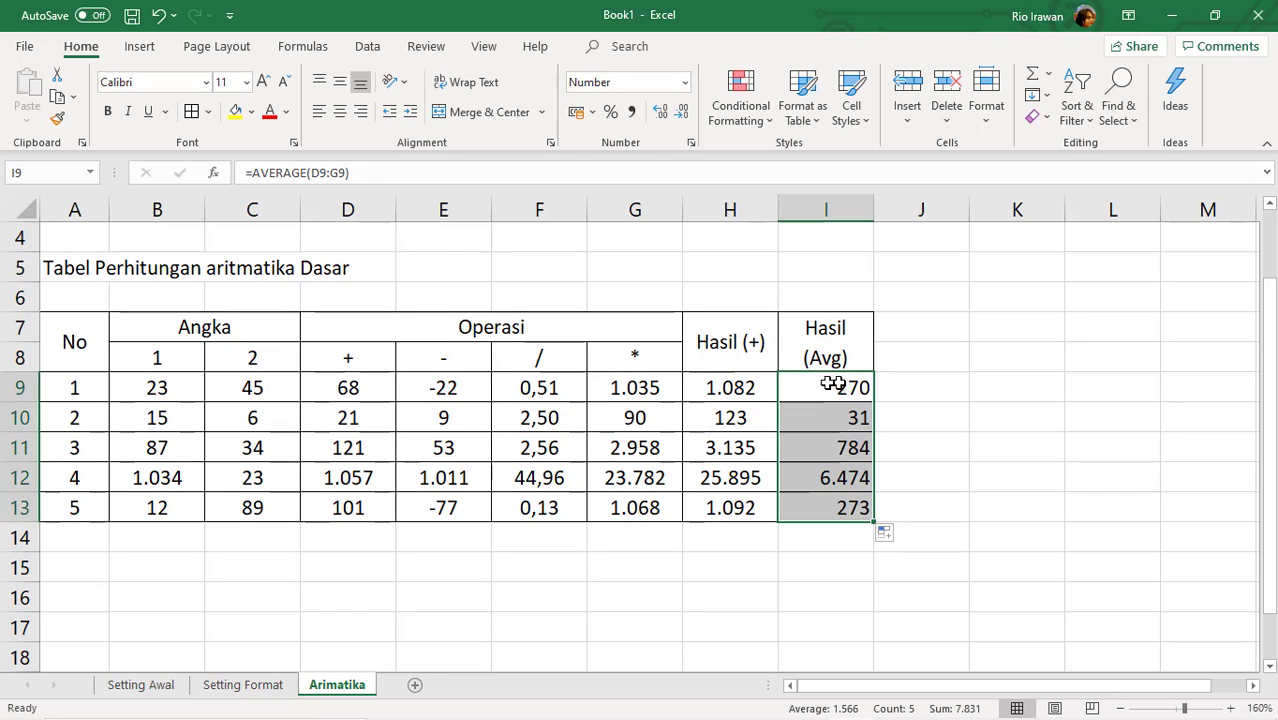
pyautogui.click(480, 112)
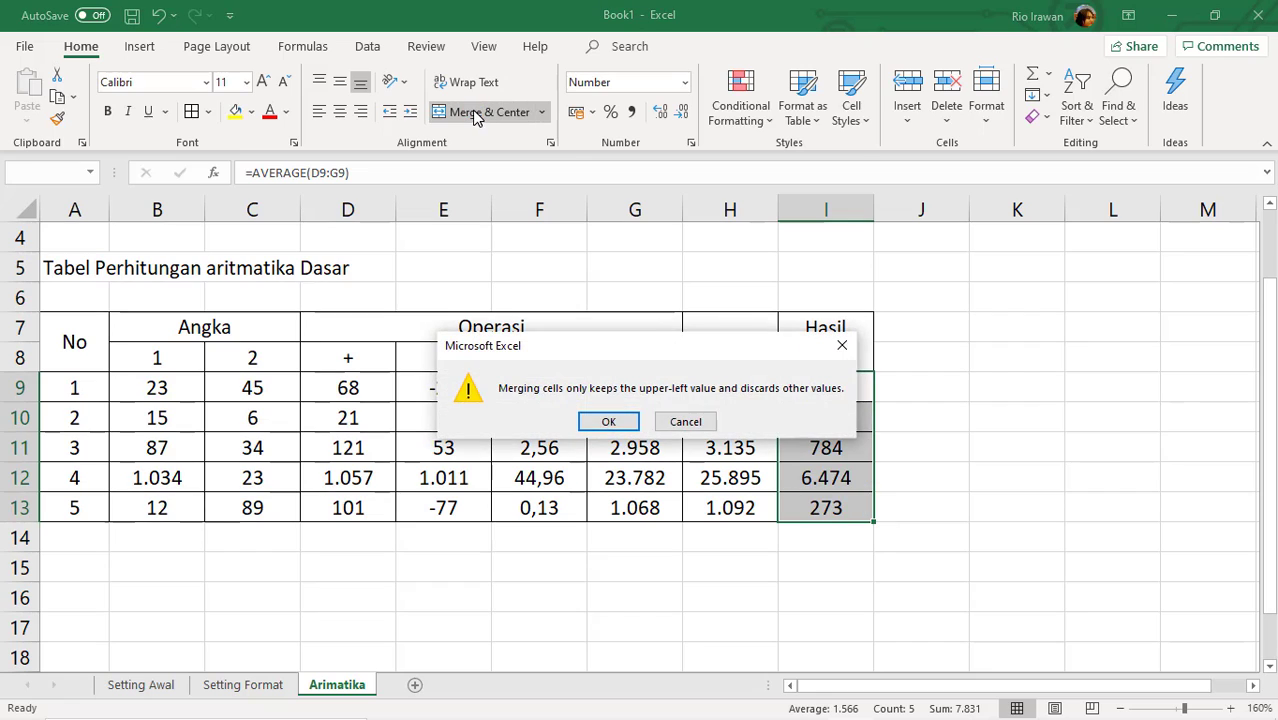
pyautogui.click(686, 421)
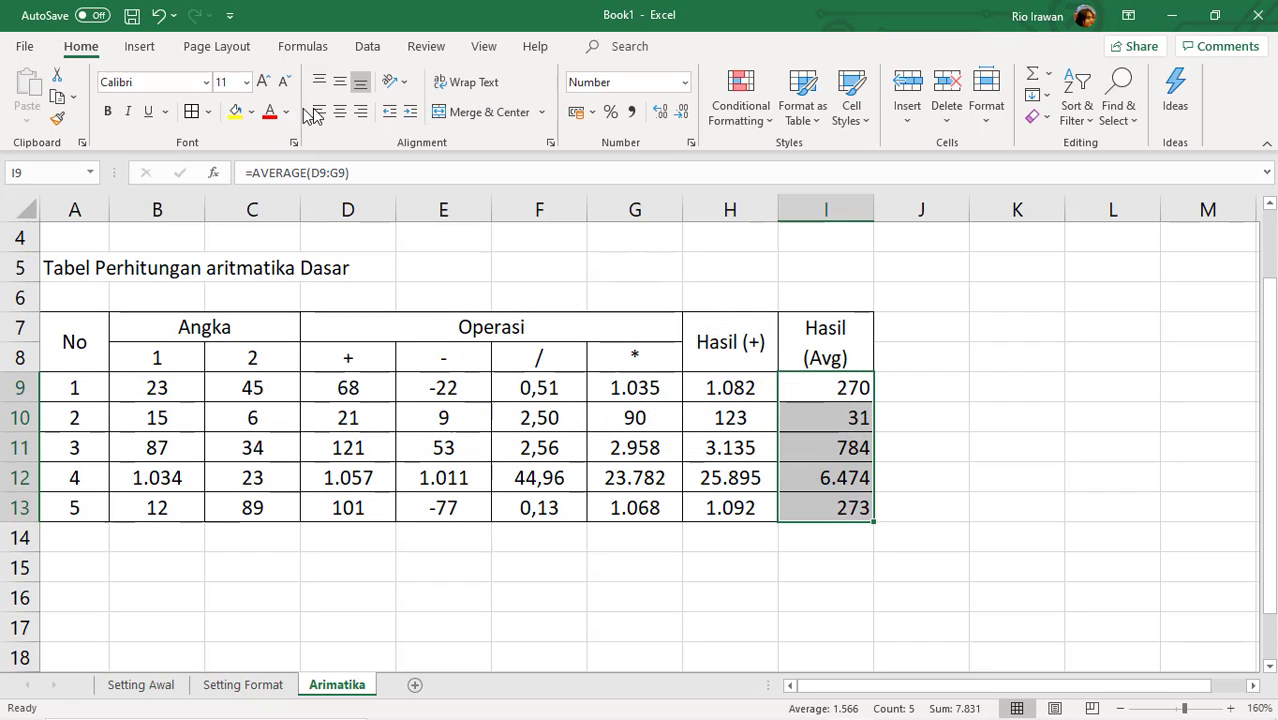
pyautogui.click(340, 111)
pyautogui.click(1034, 435)
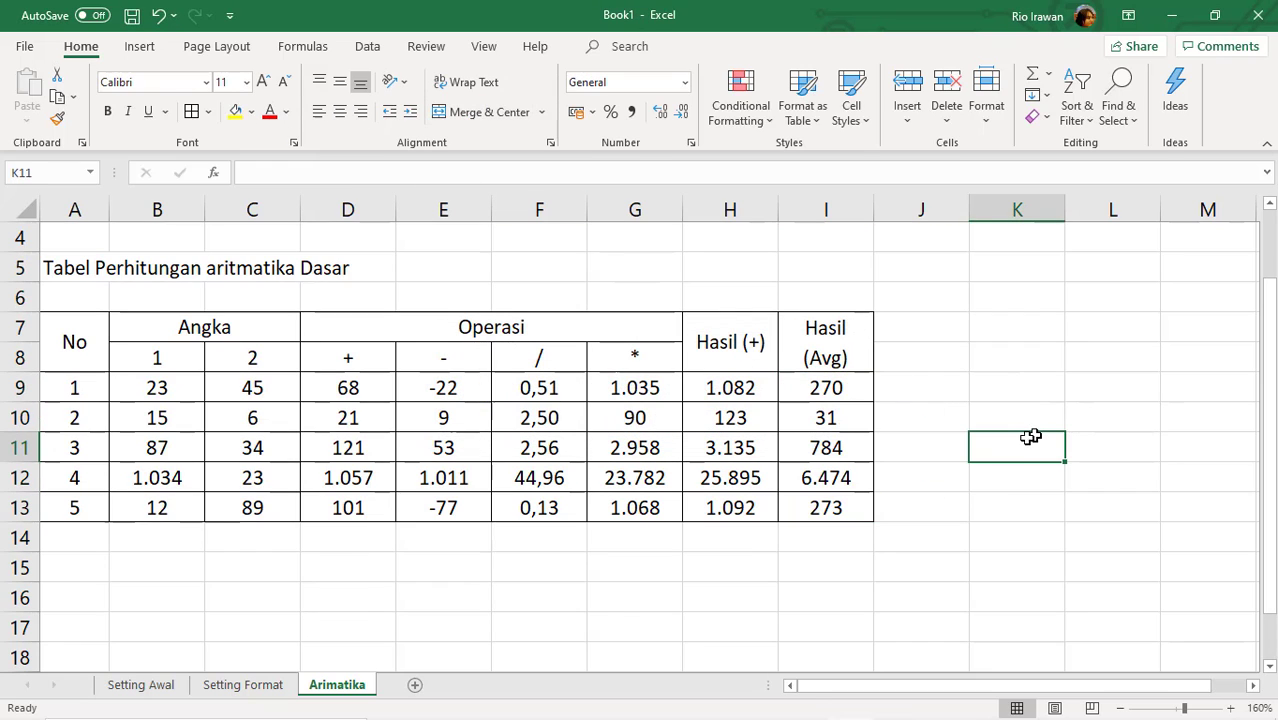
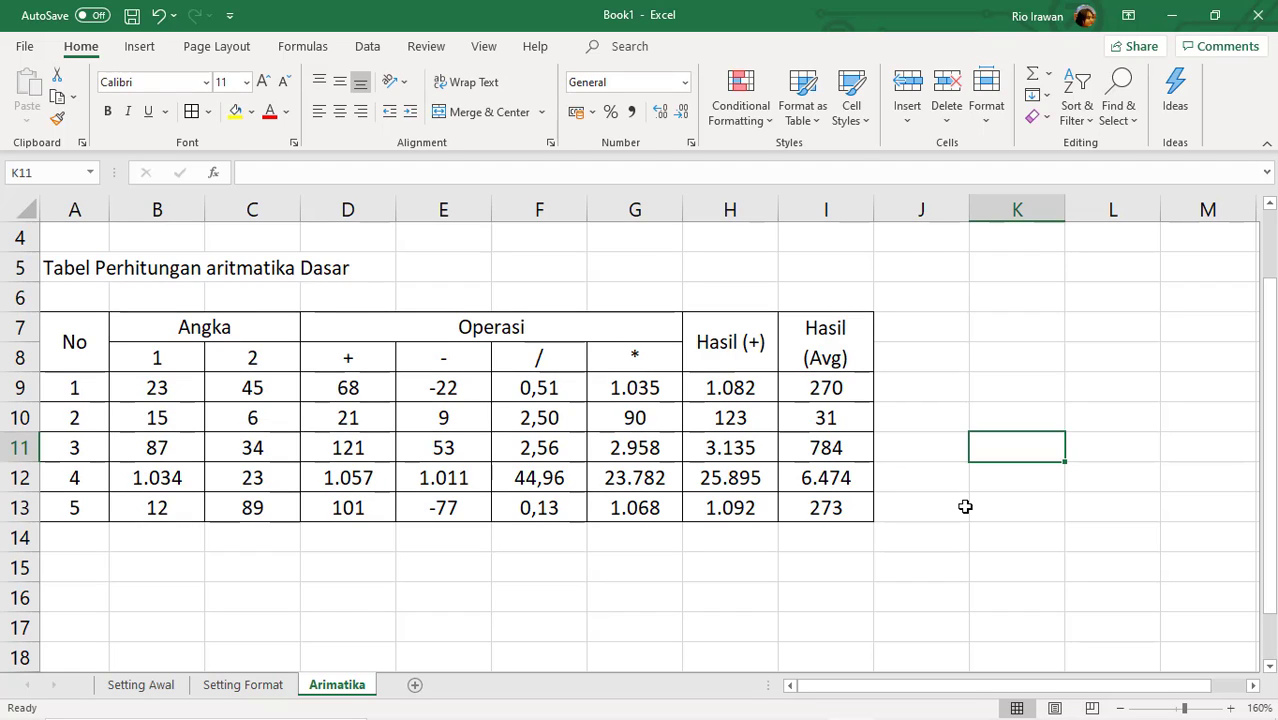
pyautogui.click(907, 503)
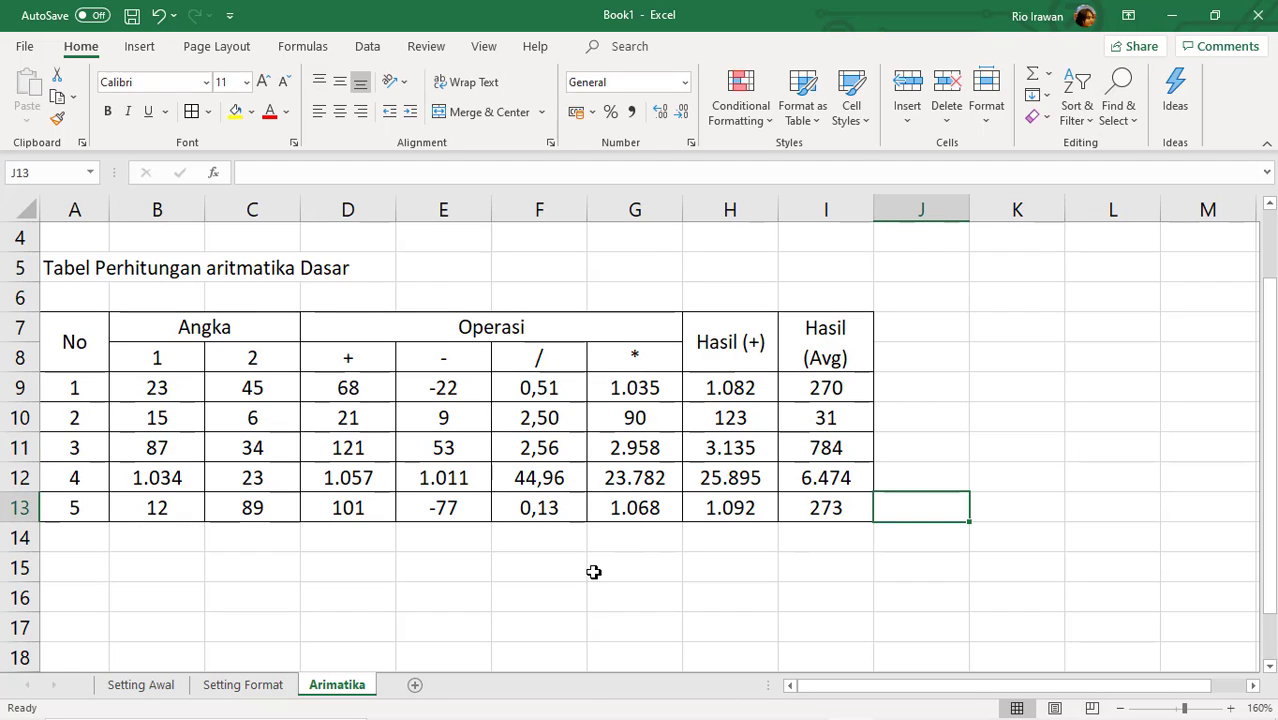
pyautogui.scroll(-1, 467, 559)
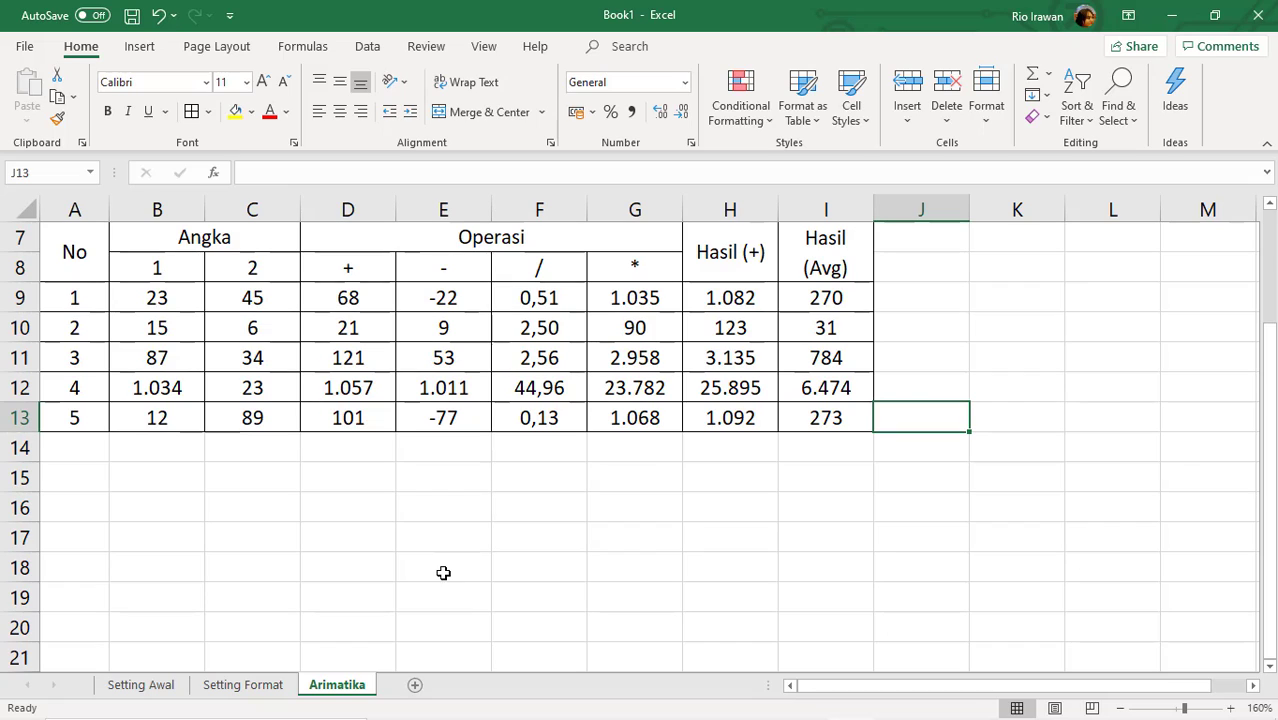
pyautogui.click(144, 480)
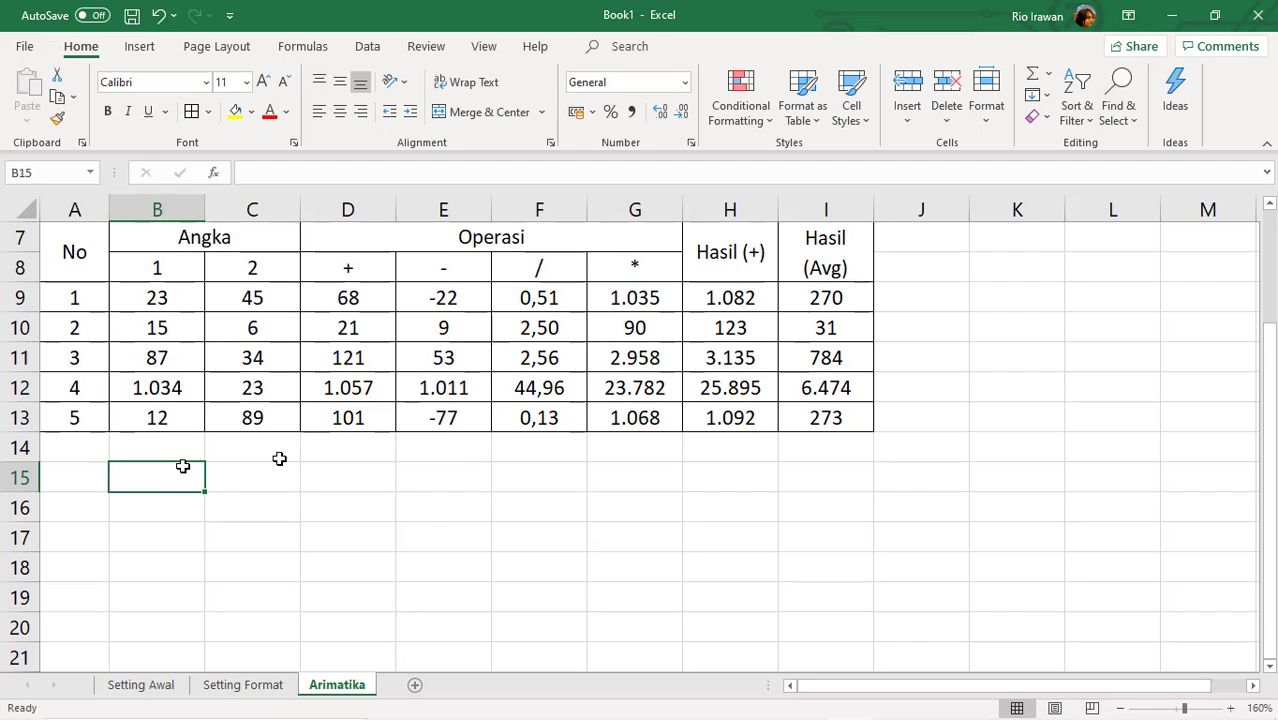
pyautogui.scroll(1, 734, 323)
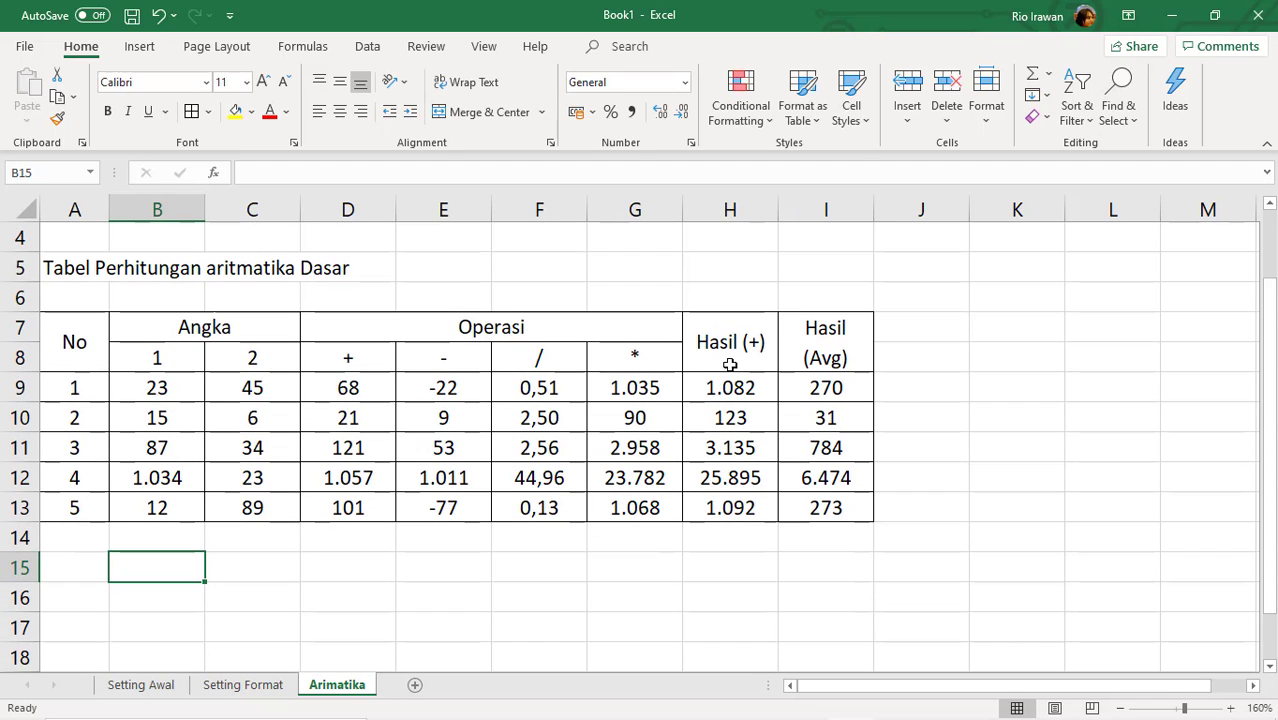
pyautogui.click(730, 209)
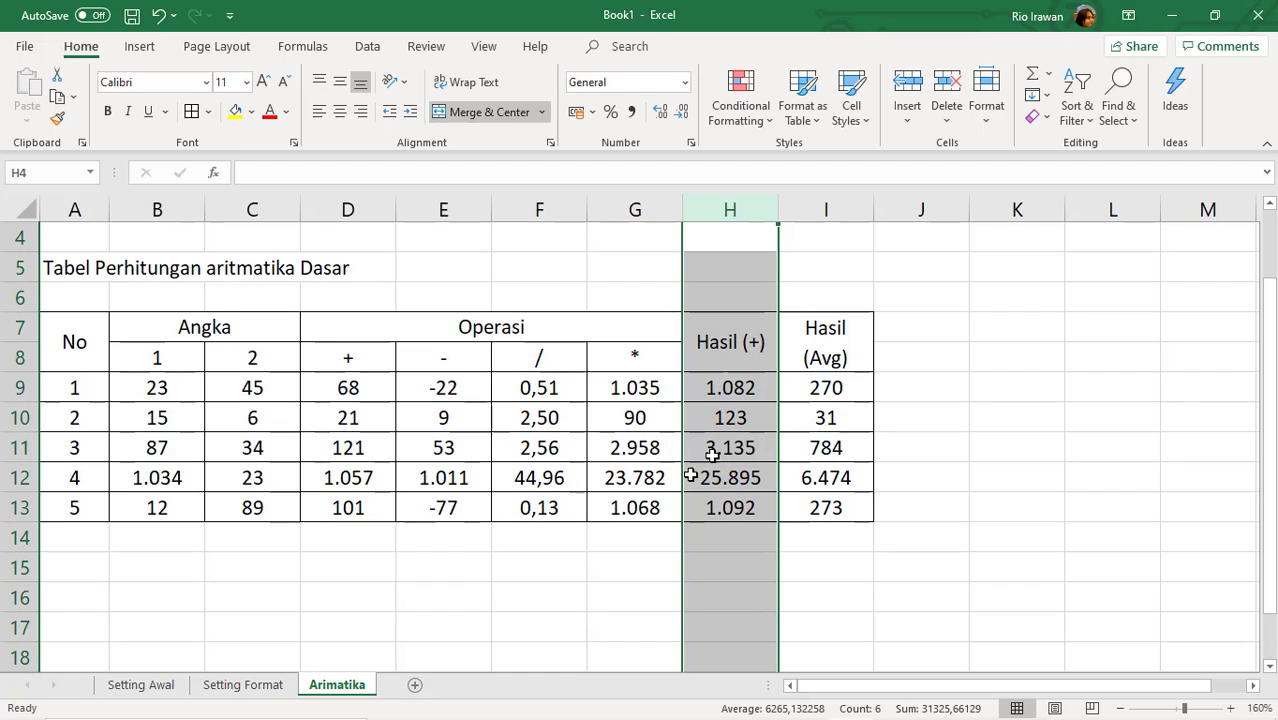
pyautogui.click(725, 340)
pyautogui.scroll(-1, 727, 355)
pyautogui.moveTo(713, 292); pyautogui.dragTo(733, 418)
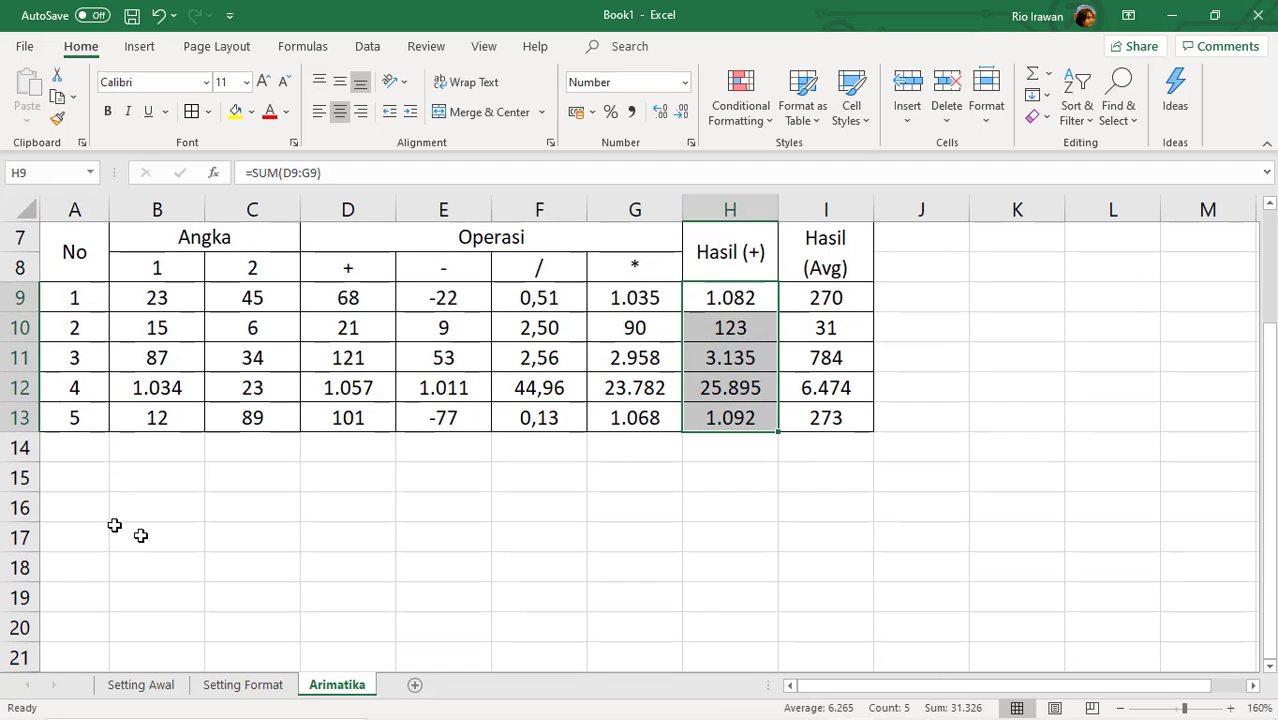
# Enter the label "Min (Hasil +)" in B15 below the table.
pyautogui.click(143, 484)
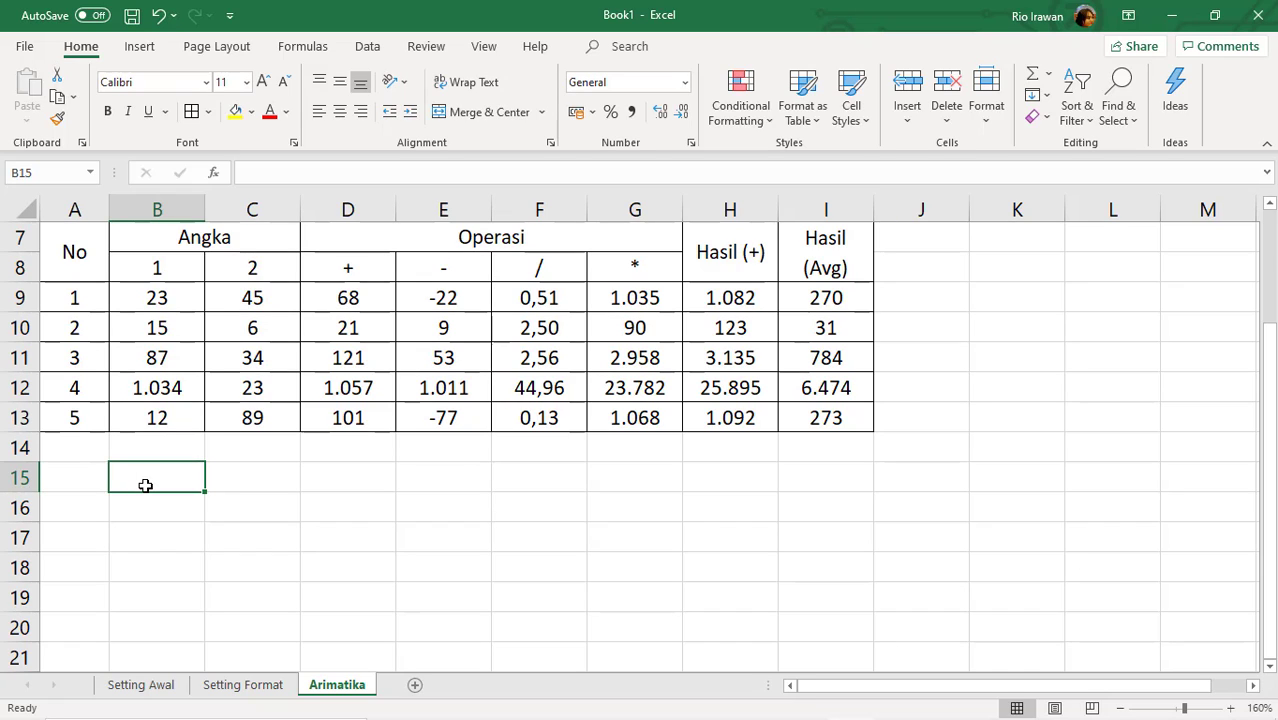
pyautogui.write('Min')
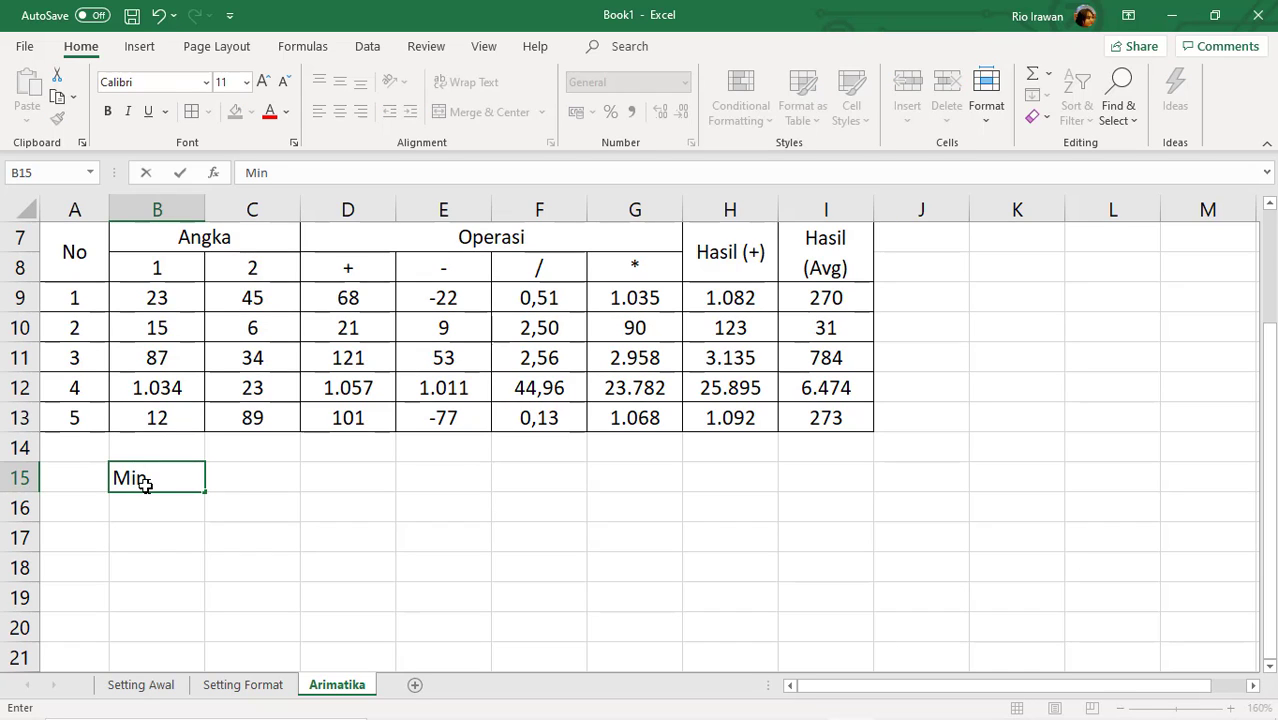
pyautogui.write(' (Hasil')
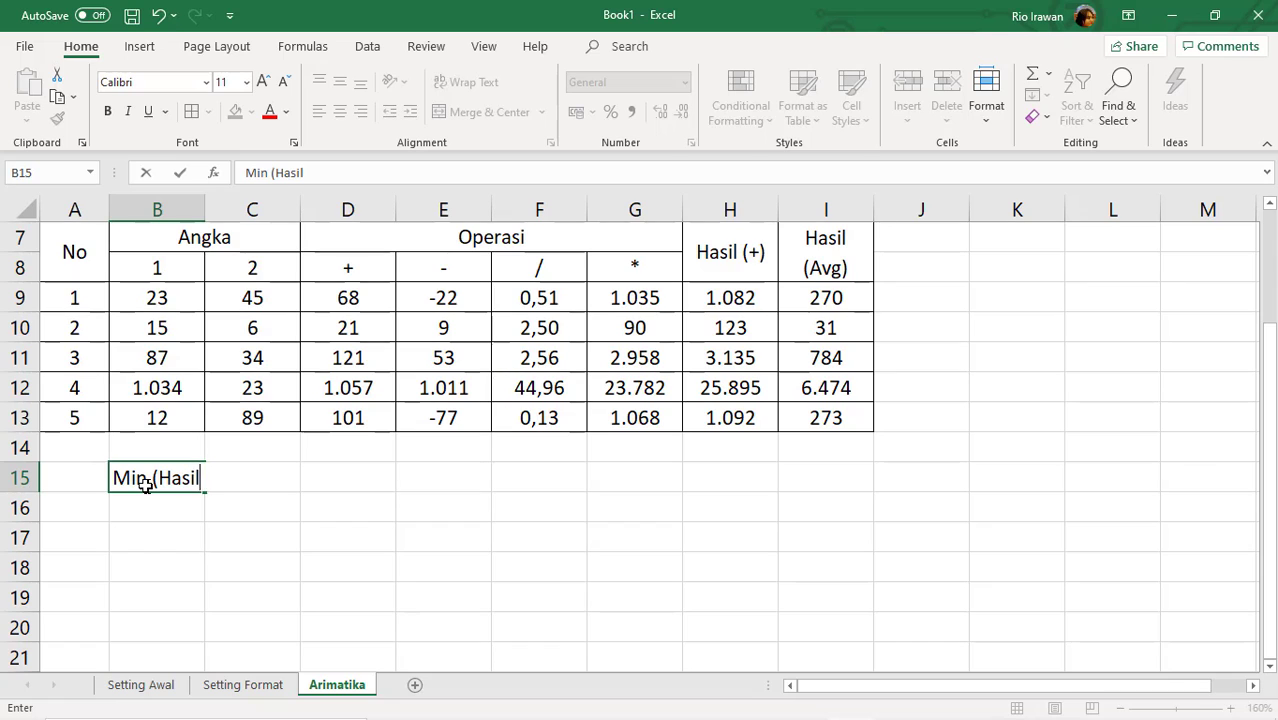
pyautogui.write(' +)')
pyautogui.press('Return')
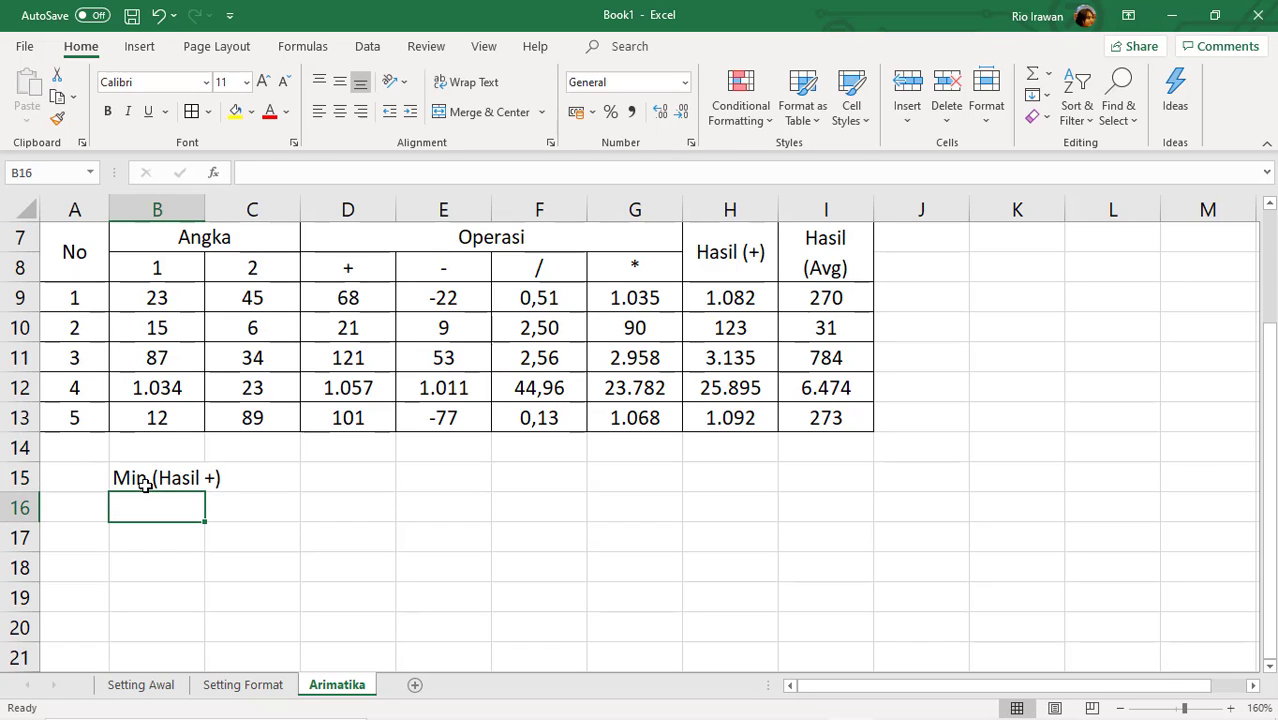
# Enter the label "Max (Hasil +)" in B16, under the Min (Hasil +) label.
pyautogui.write('Max (')
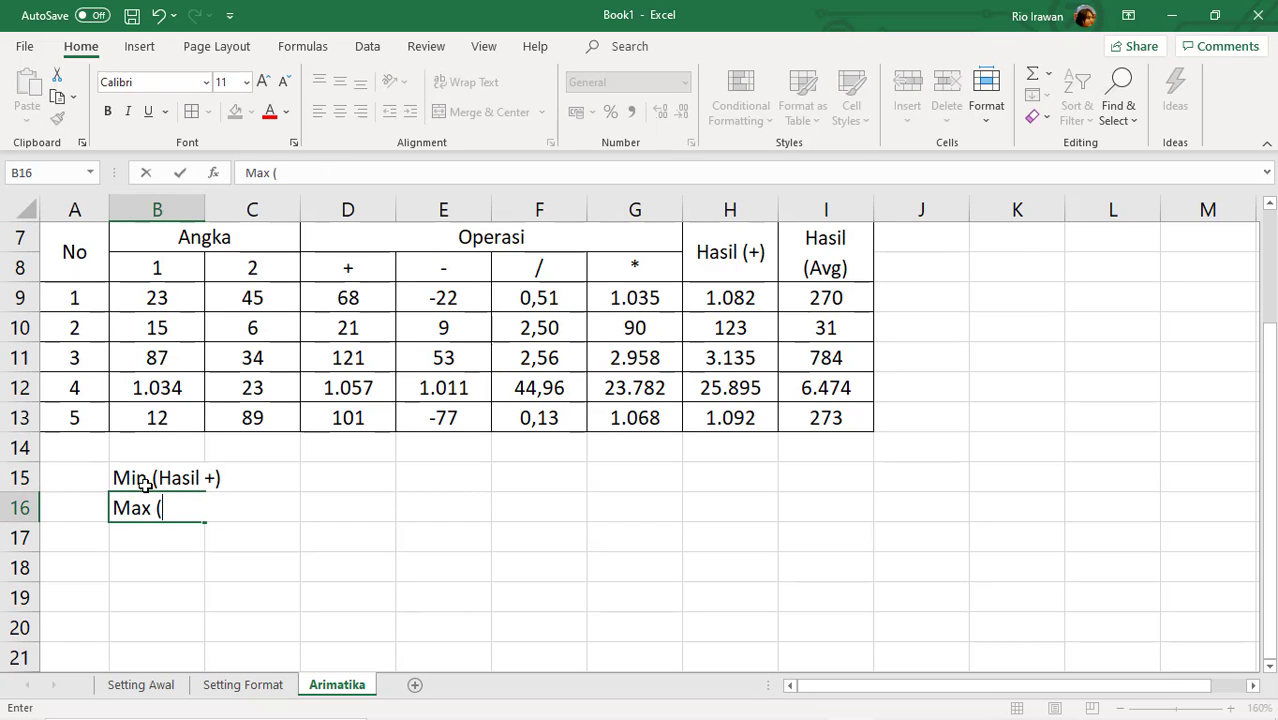
pyautogui.write('Hasil +')
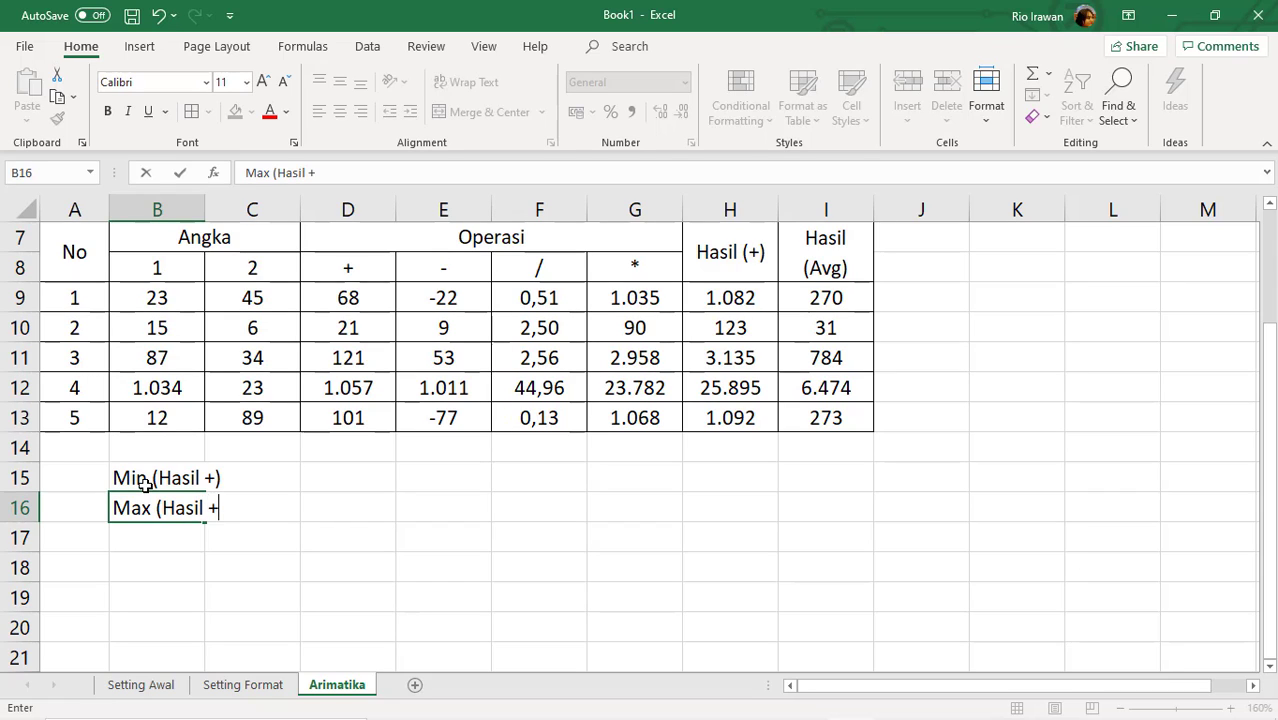
pyautogui.write(')')
pyautogui.press('Return')
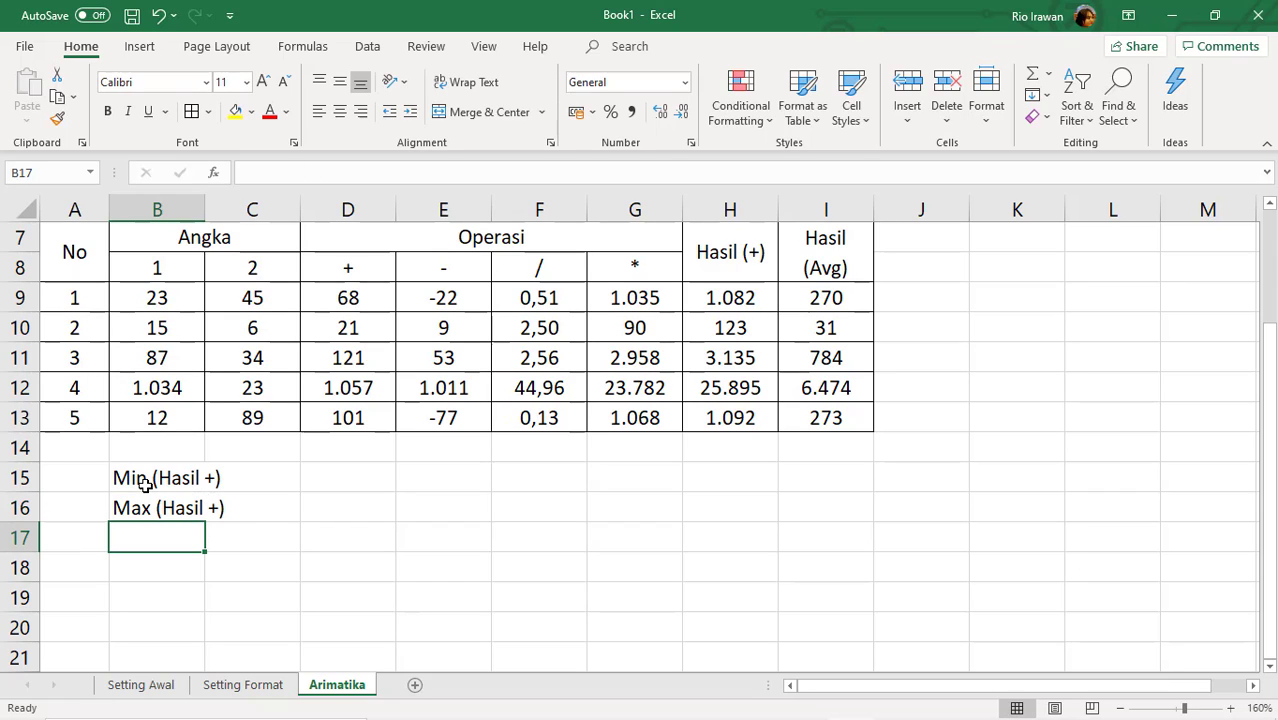
# Enter the labels "Min (Hasil Avg)" in B17 and "Max (Hasil Avg)" in B18.
pyautogui.write('Min (Ha')
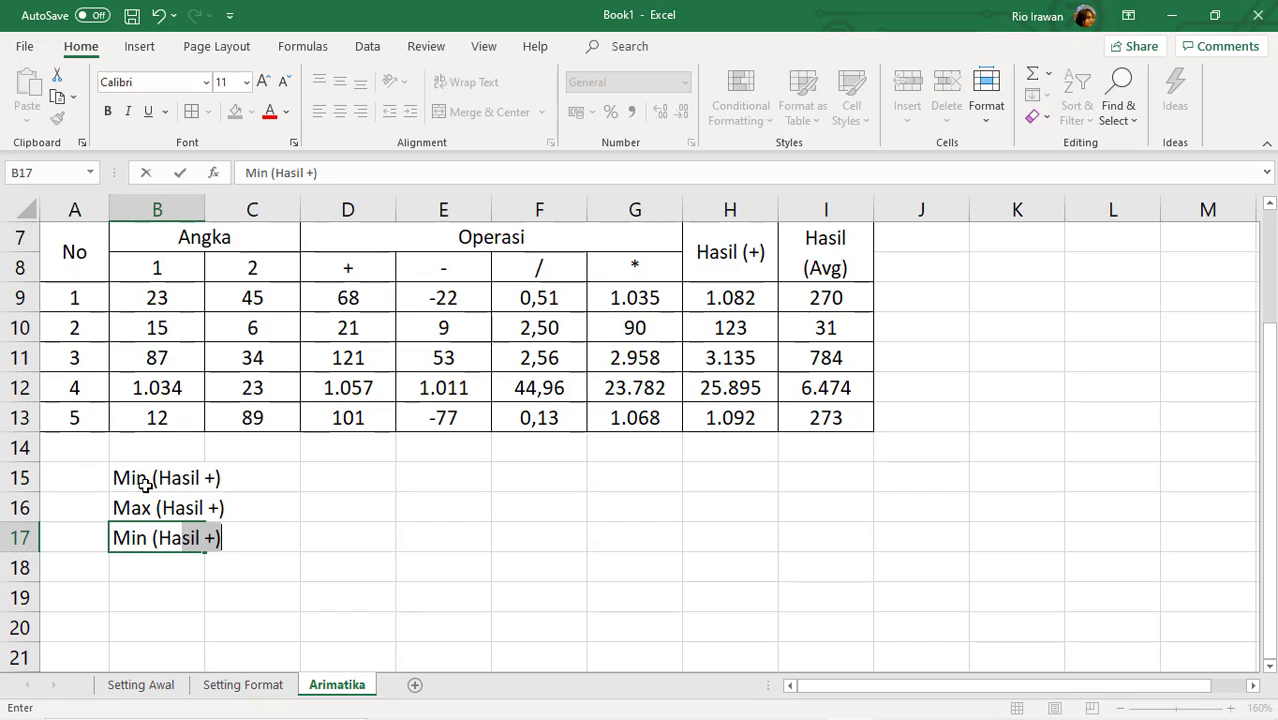
pyautogui.write('sil Av')
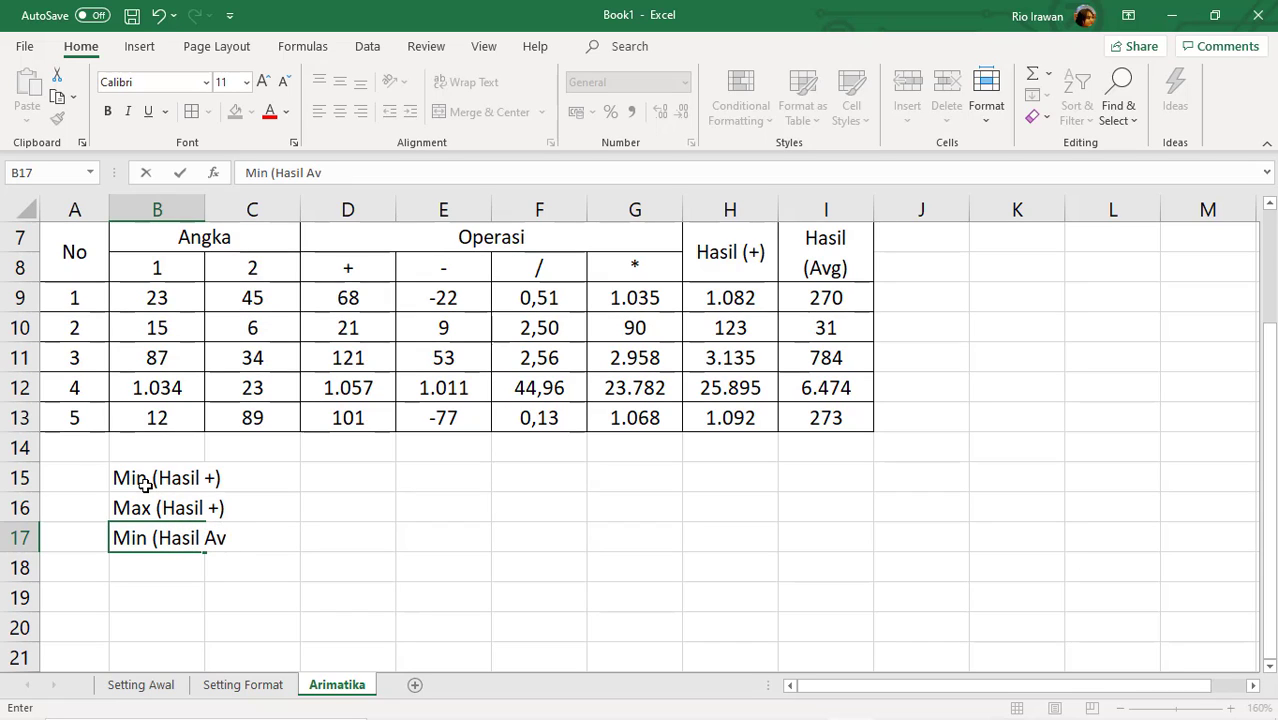
pyautogui.write('g)')
pyautogui.press('Return')
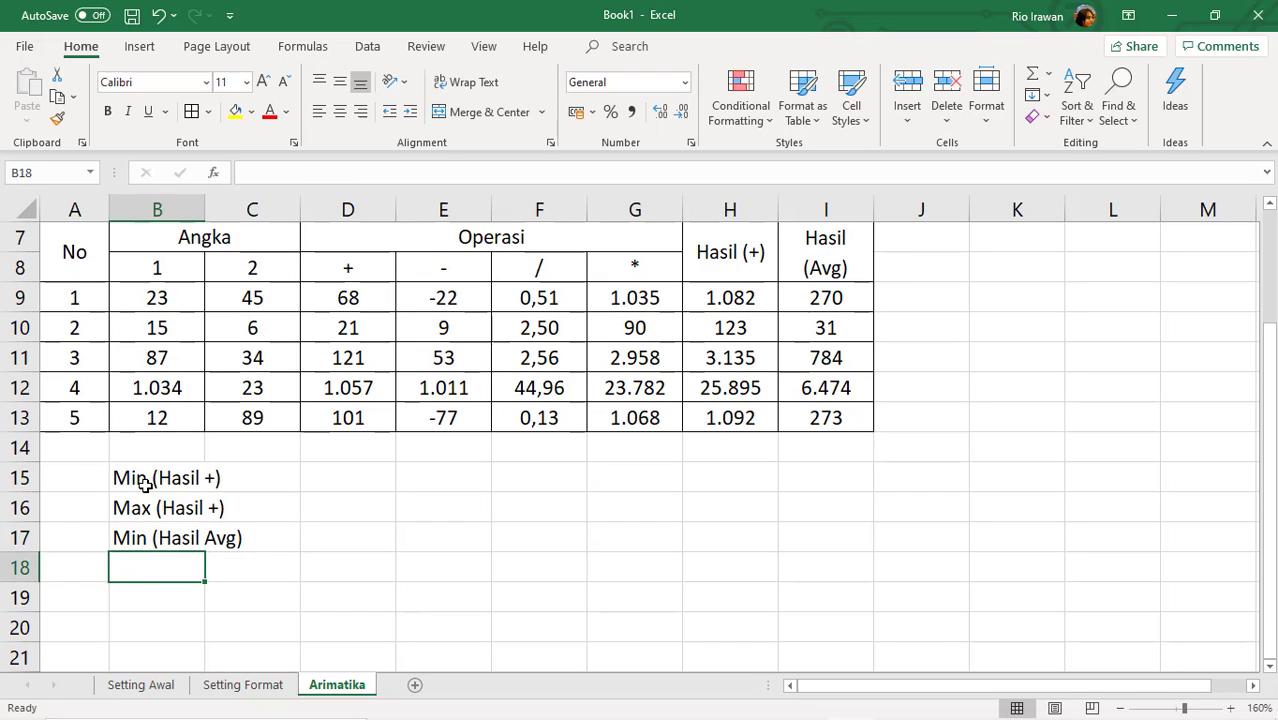
pyautogui.write('Maz')
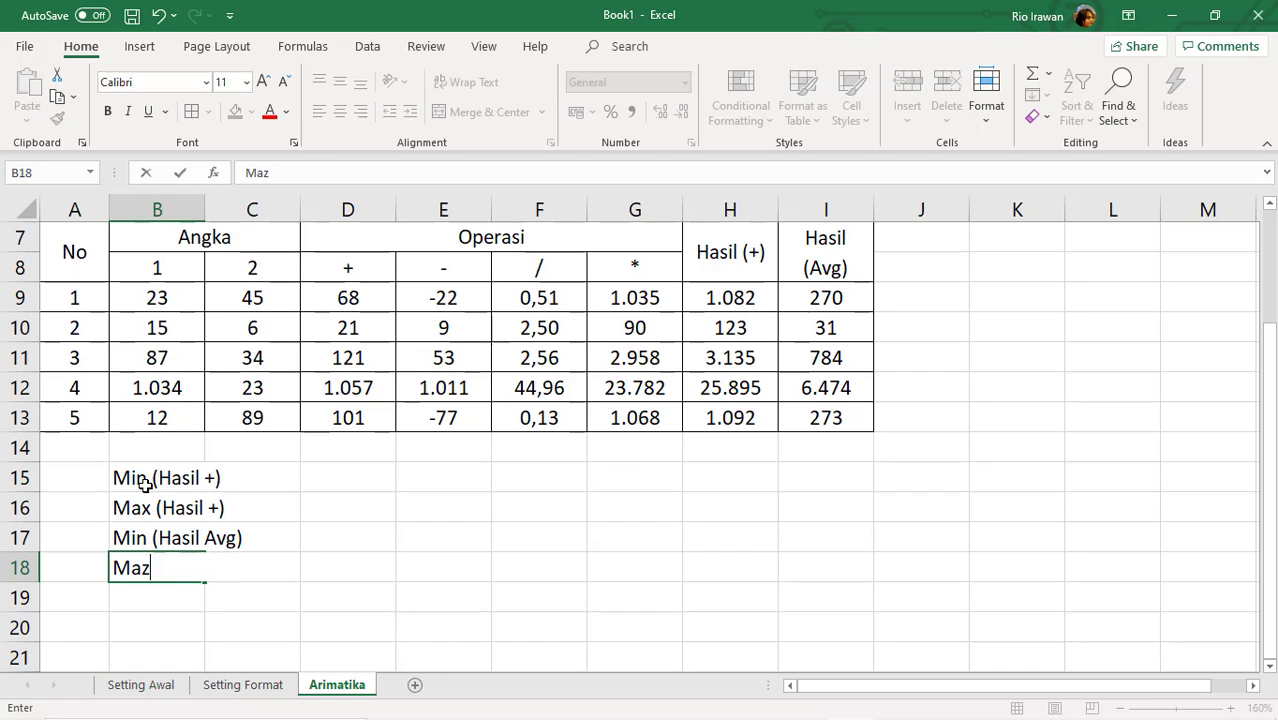
pyautogui.press('BackSpace')
pyautogui.write('x (Hasil')
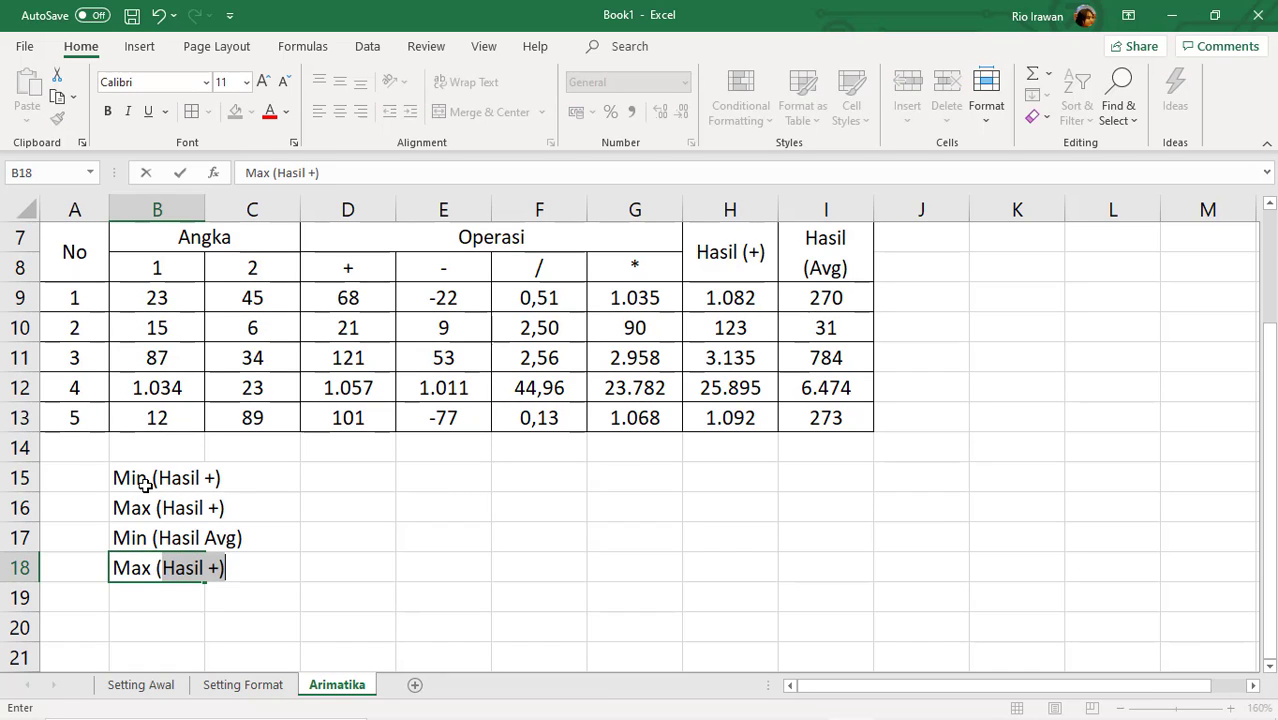
pyautogui.write(' Avg)')
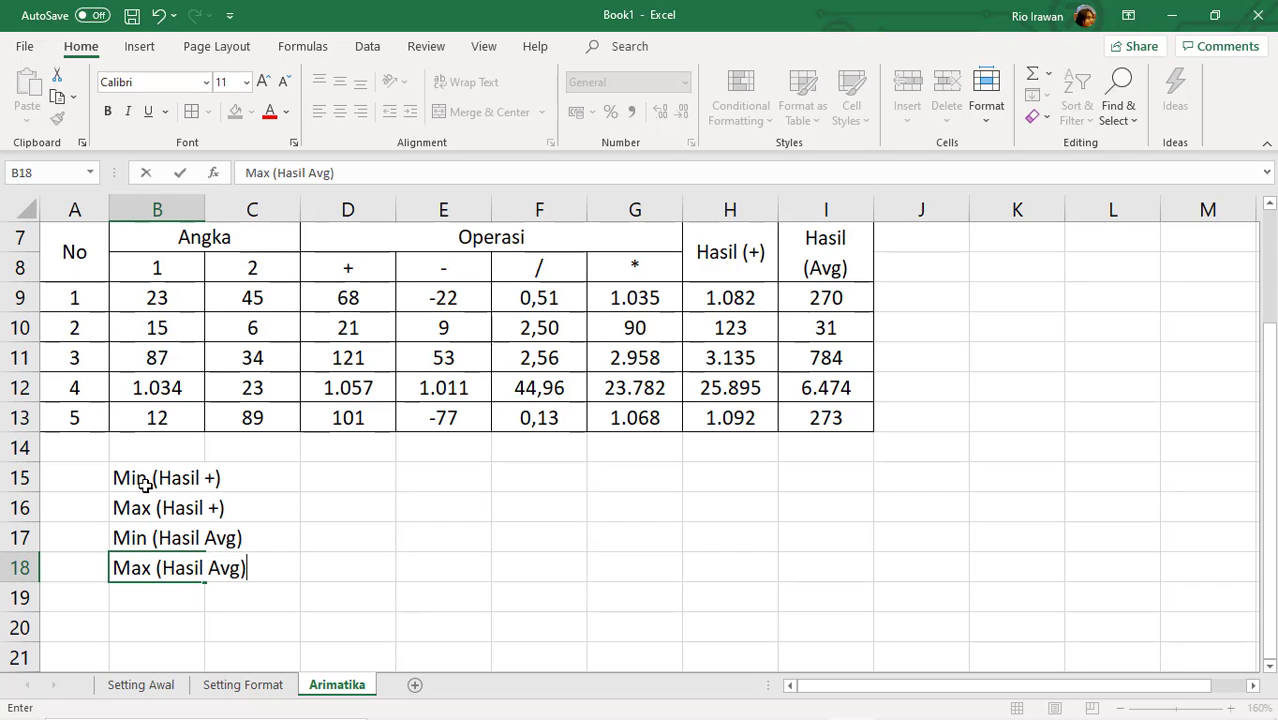
pyautogui.press('Return')
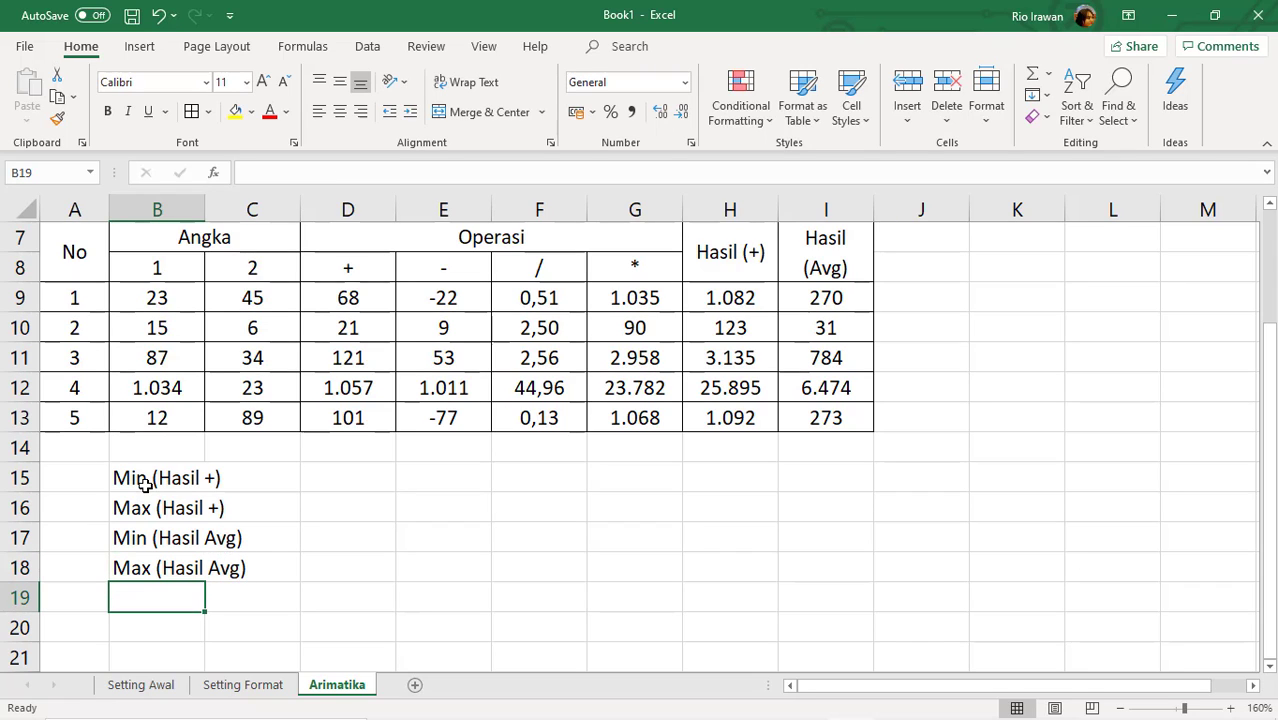
# Enter =MIN(H9:H13) in D15 for the smallest Hasil (+) value and compare it with the matching table cell.
pyautogui.click(330, 476)
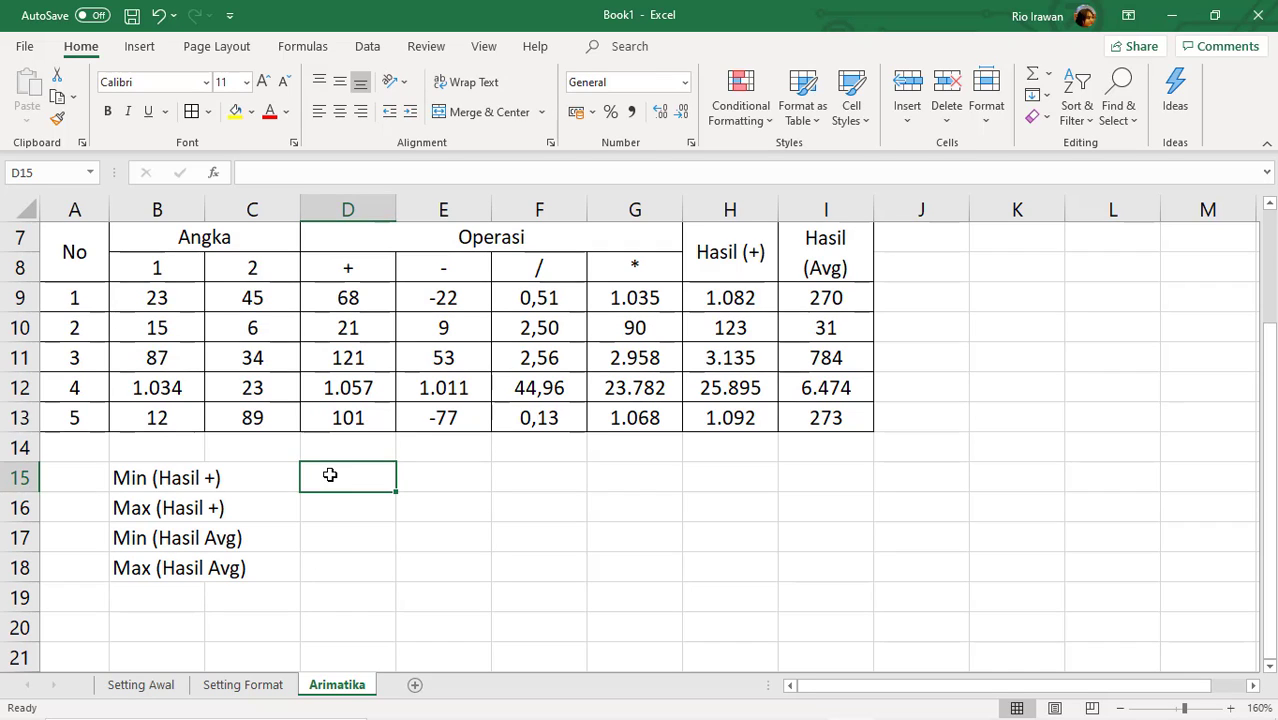
pyautogui.write('=')
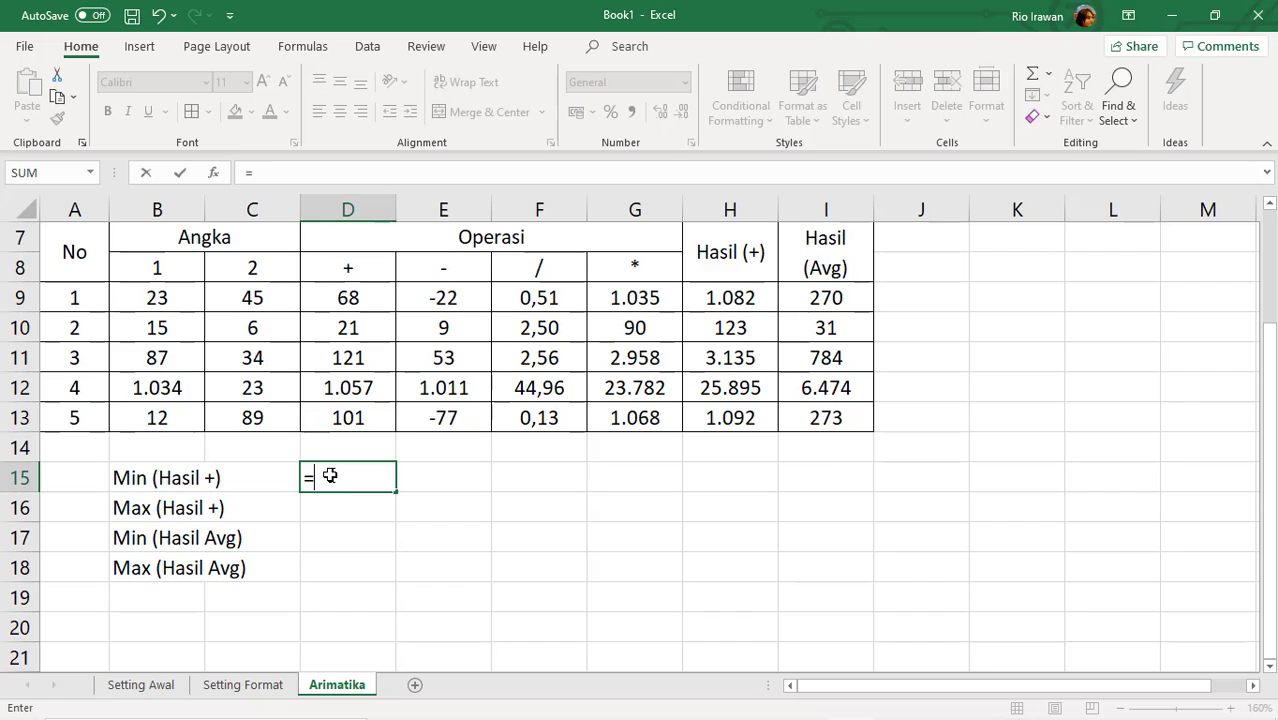
pyautogui.write('min')
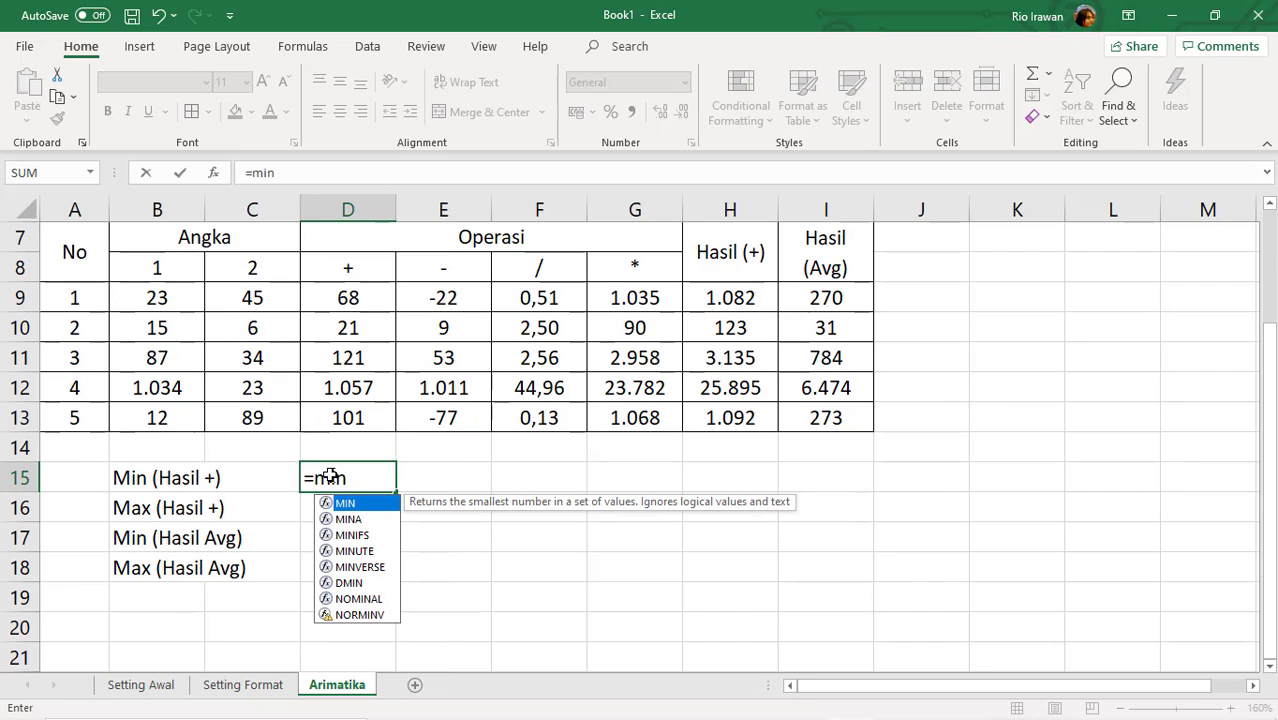
pyautogui.write('(')
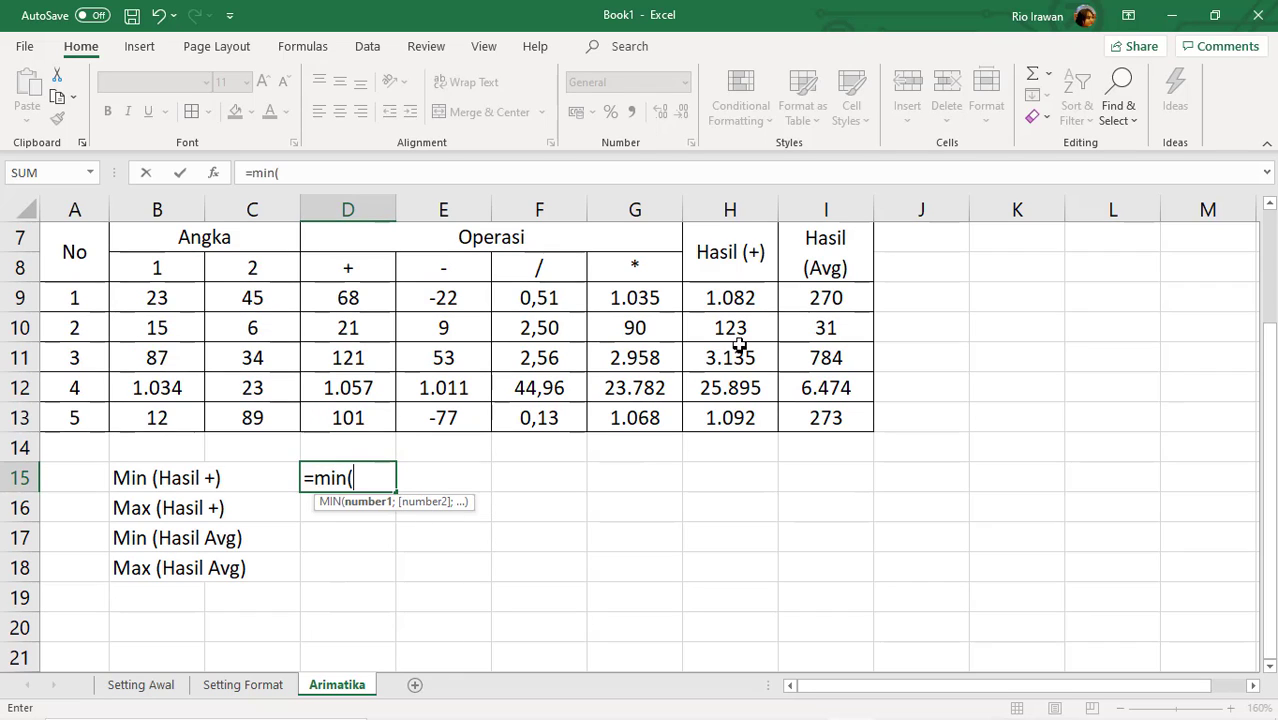
pyautogui.moveTo(728, 297); pyautogui.dragTo(716, 417)
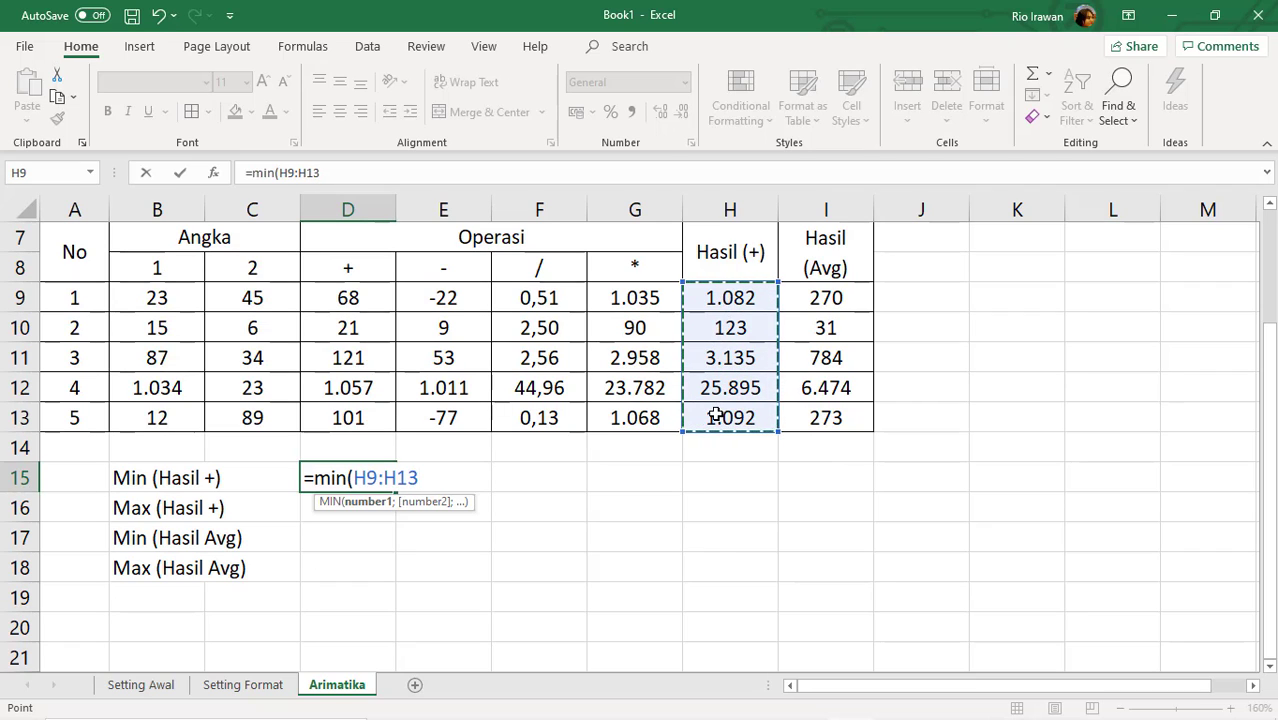
pyautogui.write(')')
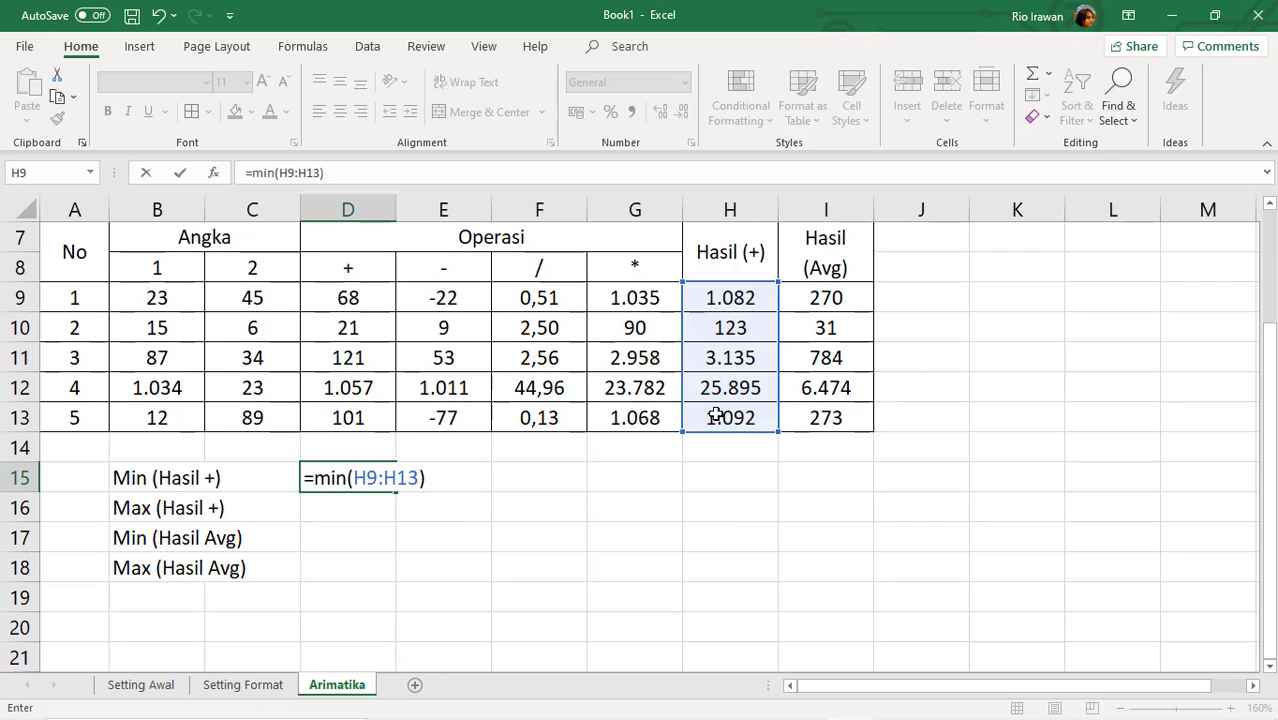
pyautogui.press('Return')
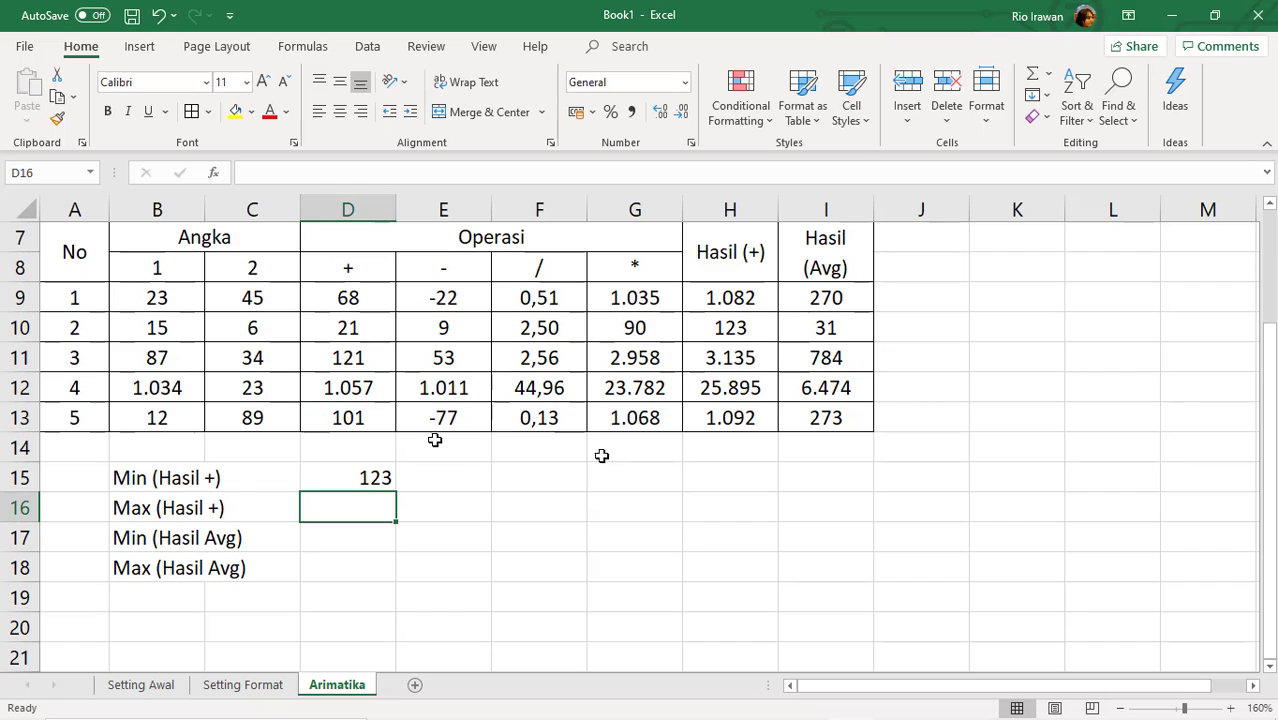
pyautogui.click(345, 477)
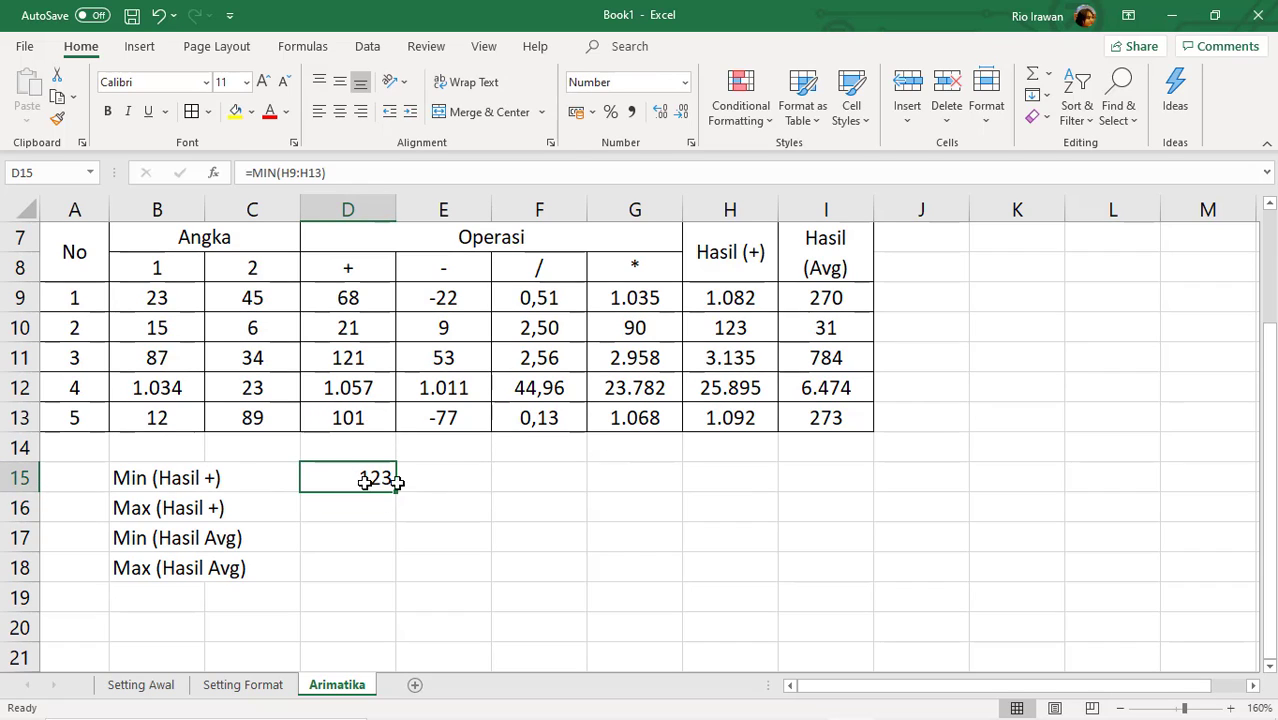
pyautogui.click(746, 327)
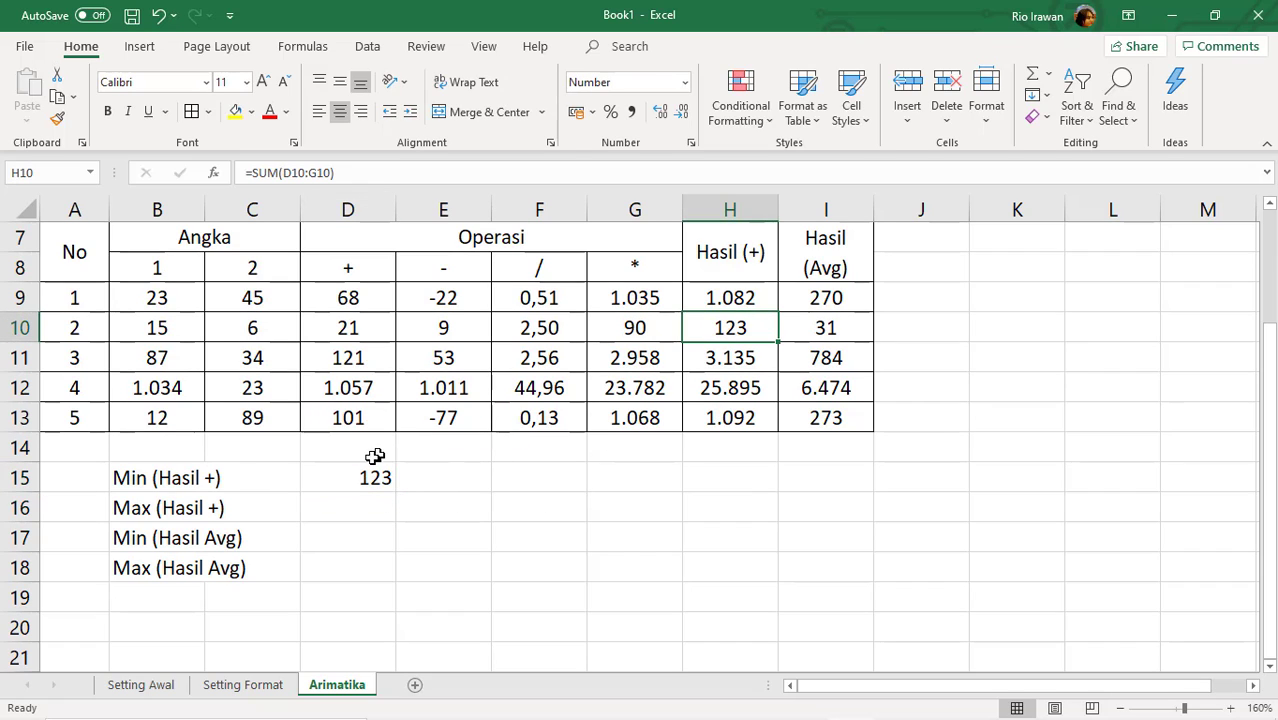
# Enter =MAX(H9:H13) in D16 to get the largest value of the Hasil (+) column.
pyautogui.click(358, 504)
pyautogui.write('=')
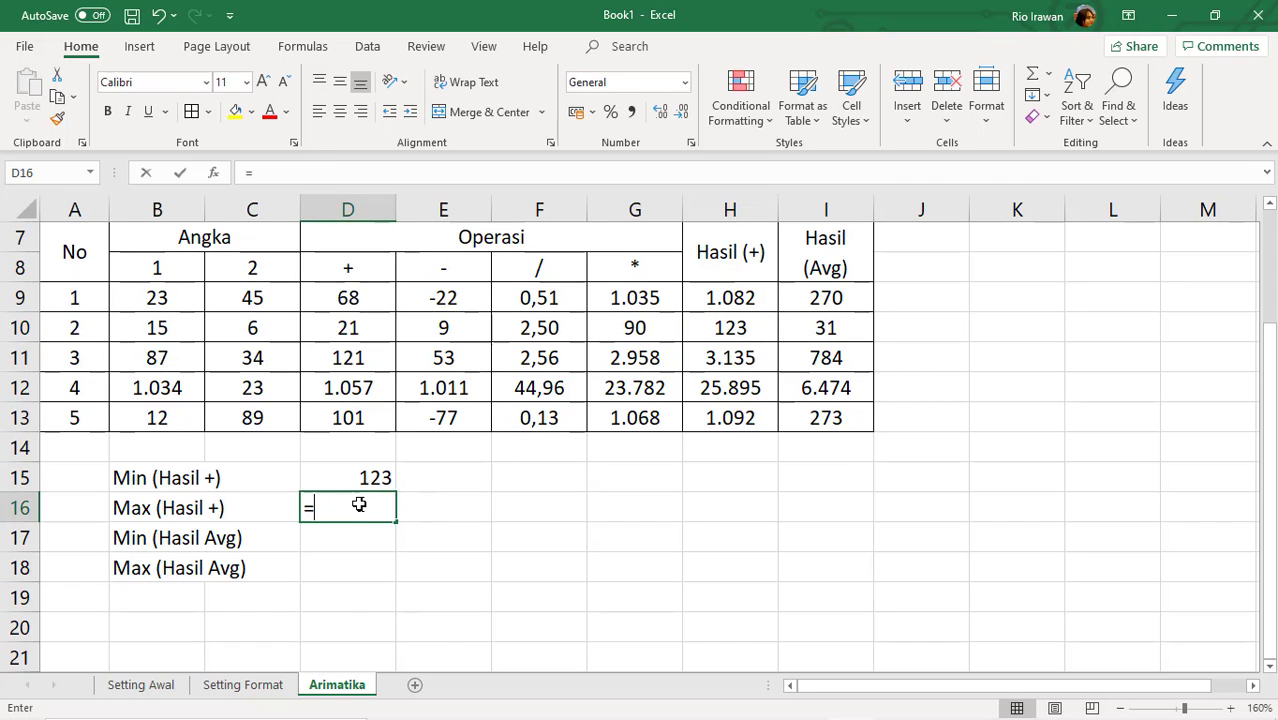
pyautogui.write('max')
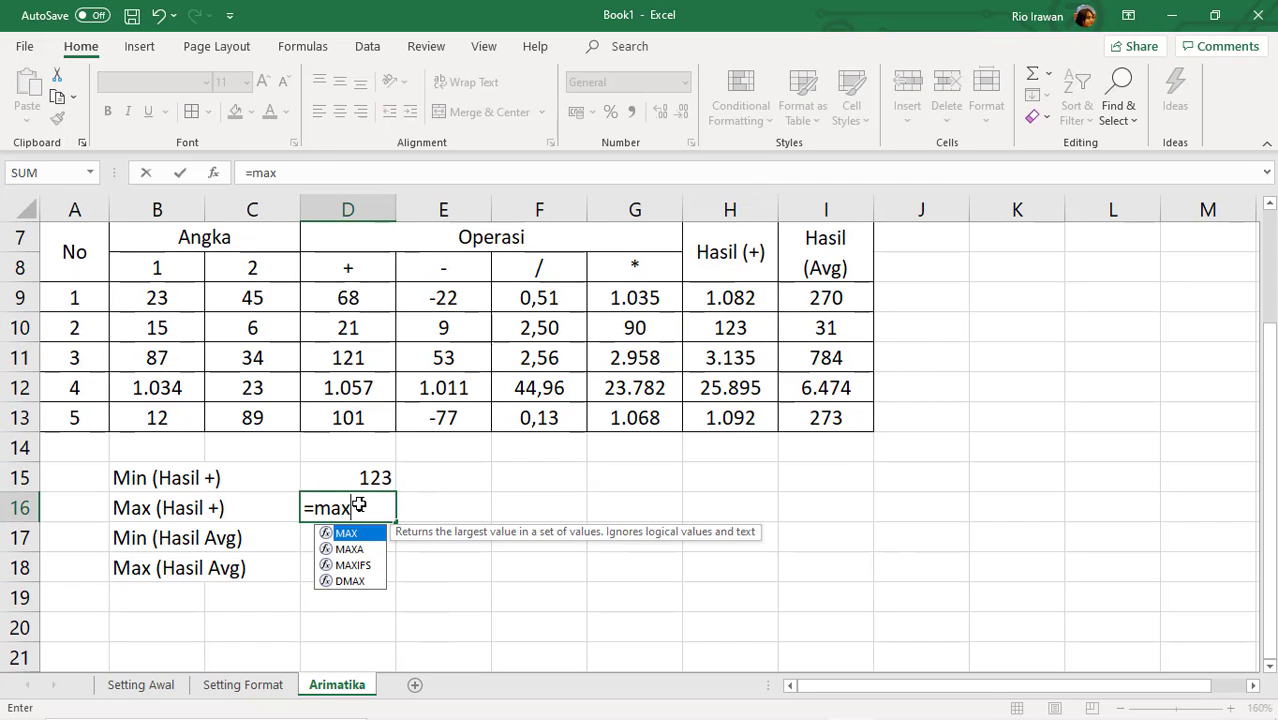
pyautogui.write('(')
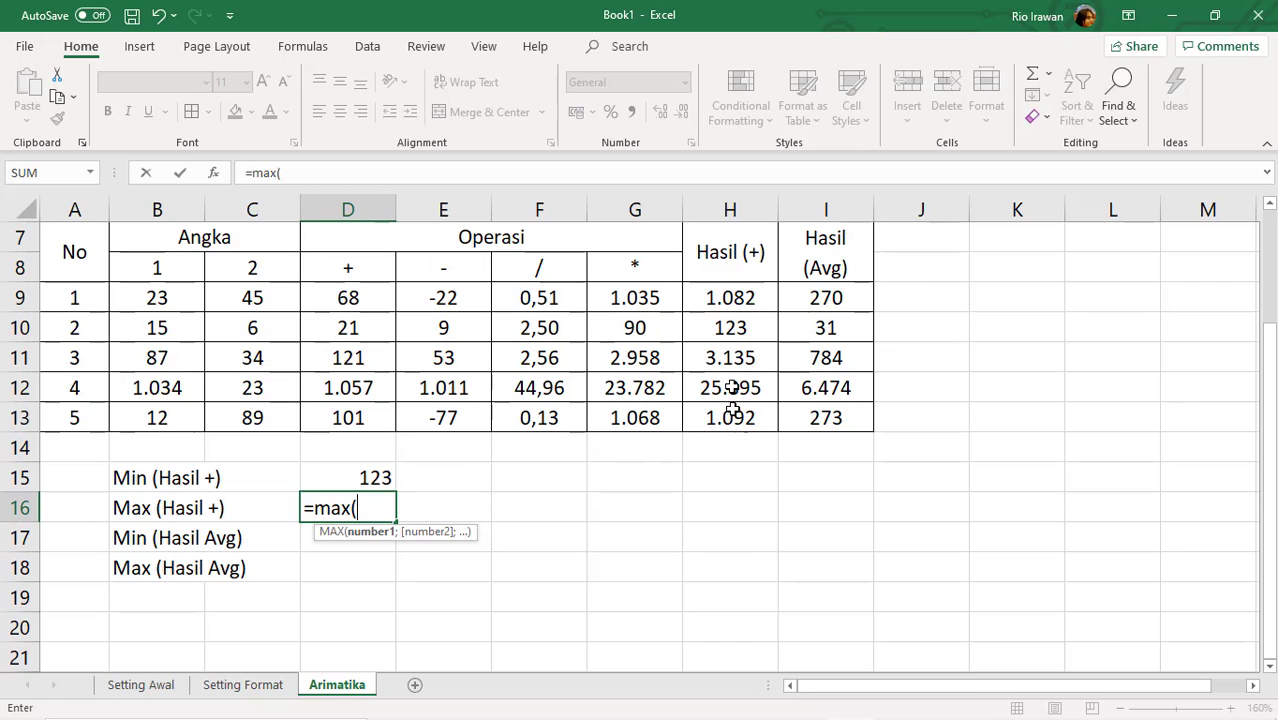
pyautogui.moveTo(736, 297); pyautogui.dragTo(727, 418)
pyautogui.write(')')
pyautogui.press('Return')
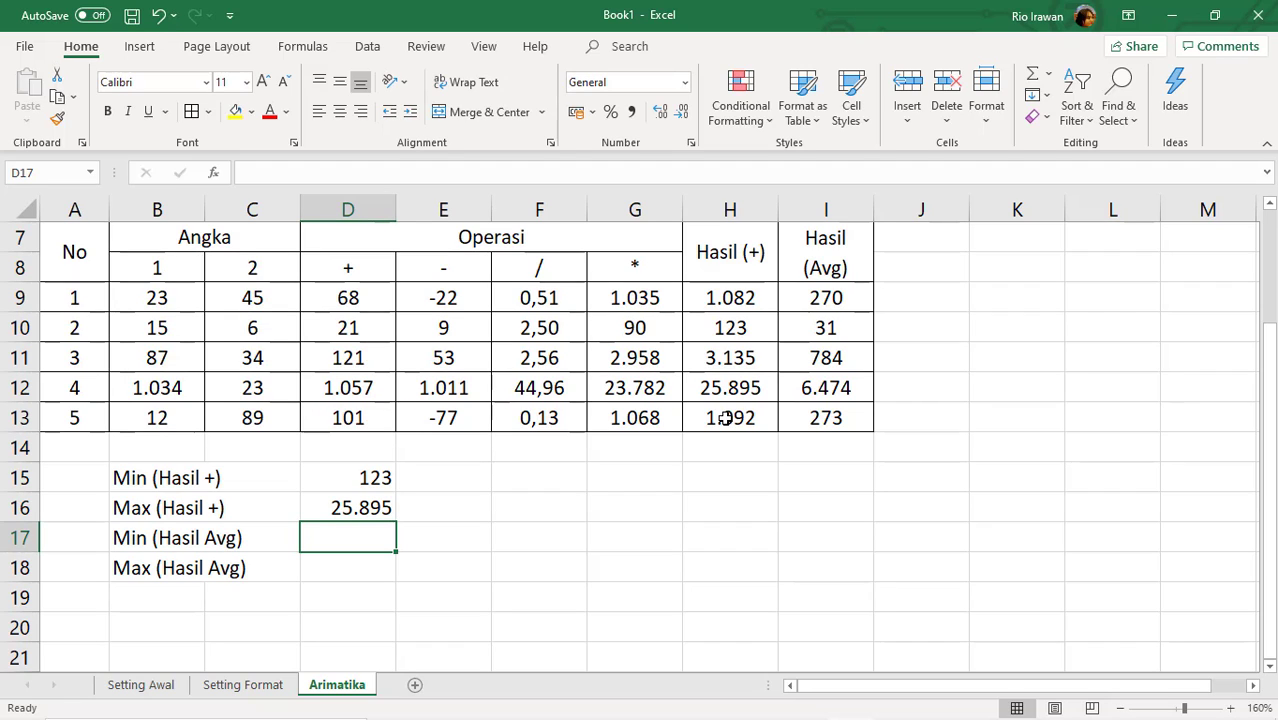
# Enter =MIN(I9:I13) in D17 to get the smallest value of the Hasil (Avg) column.
pyautogui.write('=min')
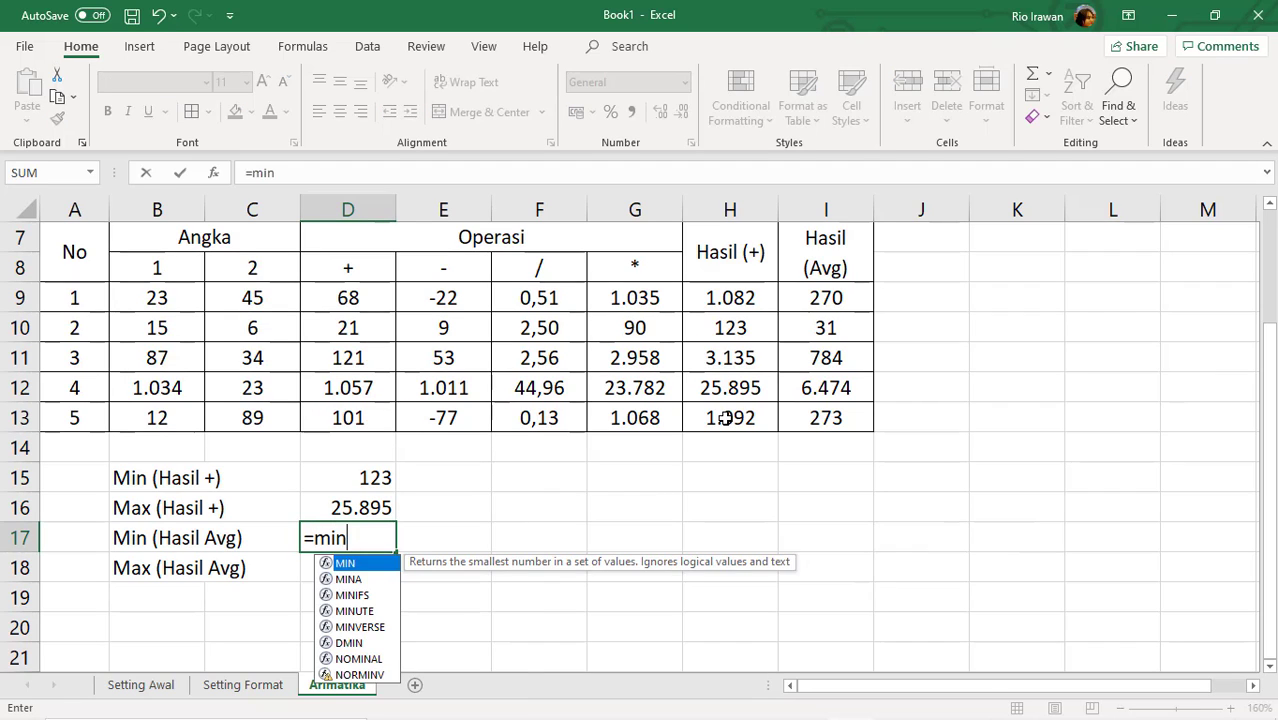
pyautogui.write('(')
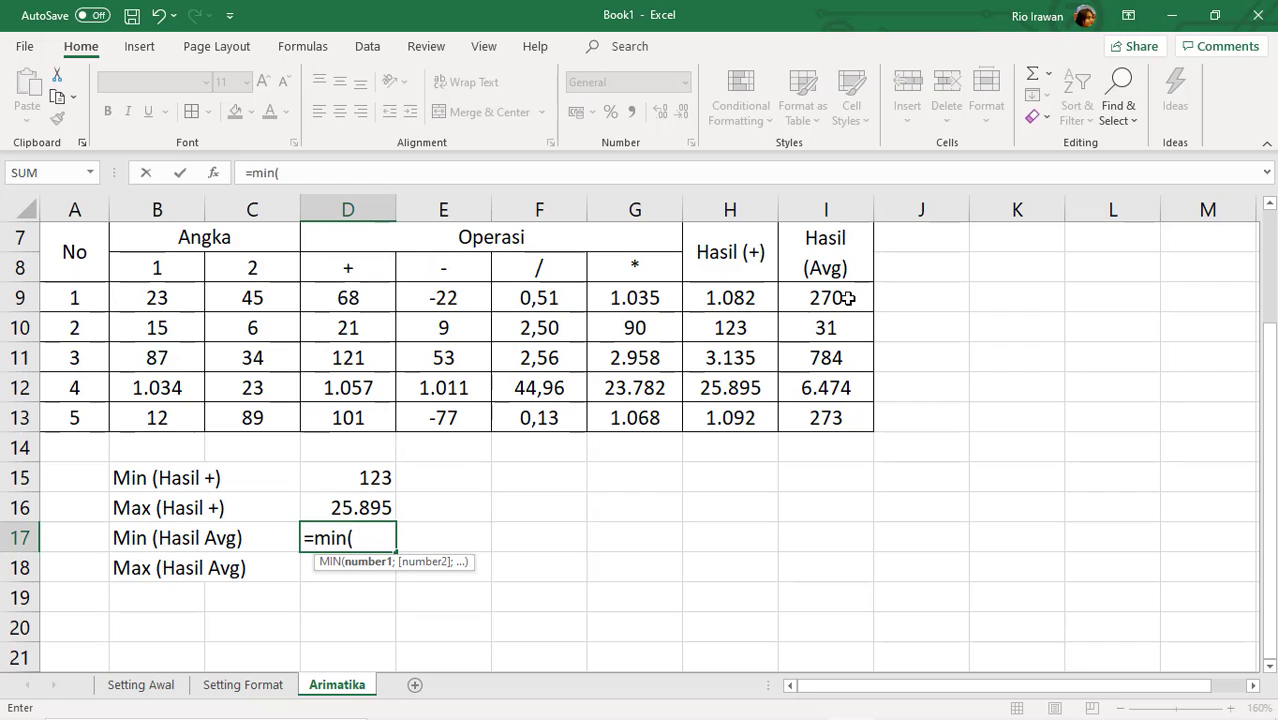
pyautogui.moveTo(847, 294); pyautogui.dragTo(848, 422)
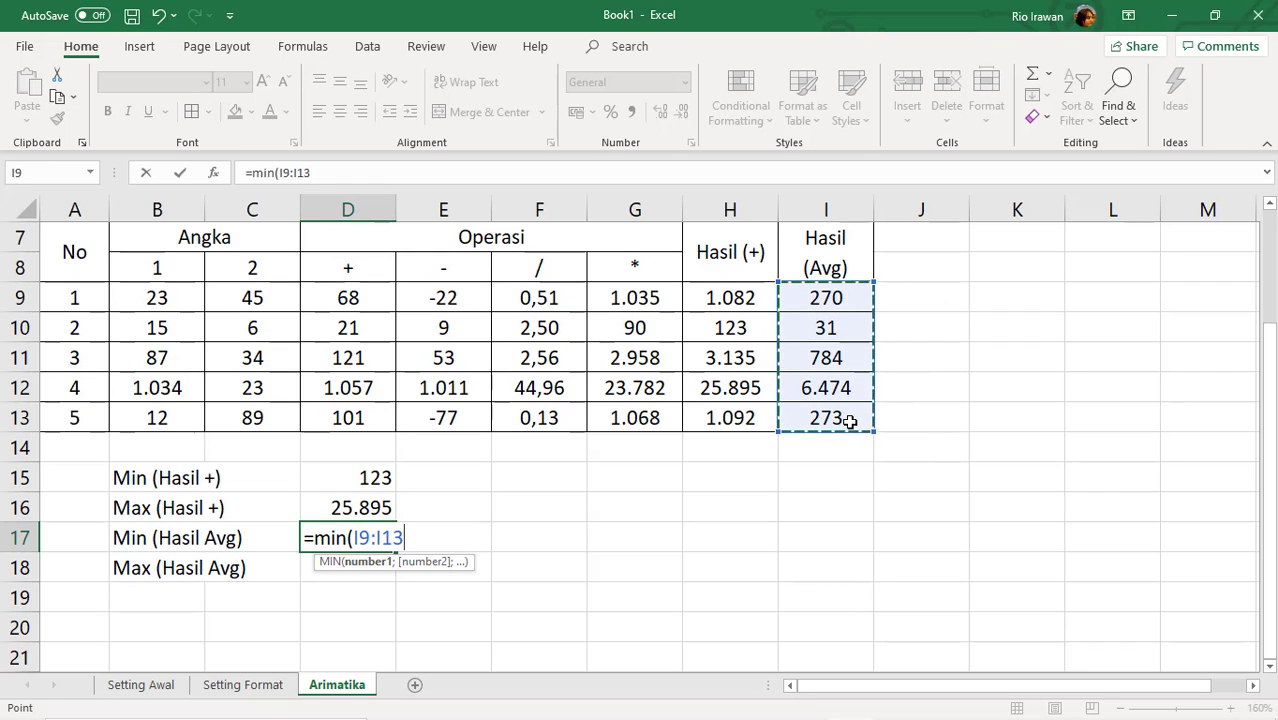
pyautogui.press('Return')
# Enter =MAX(I9:I13) in D18 to get the largest value of the Hasil (Avg) column.
pyautogui.write('=m')
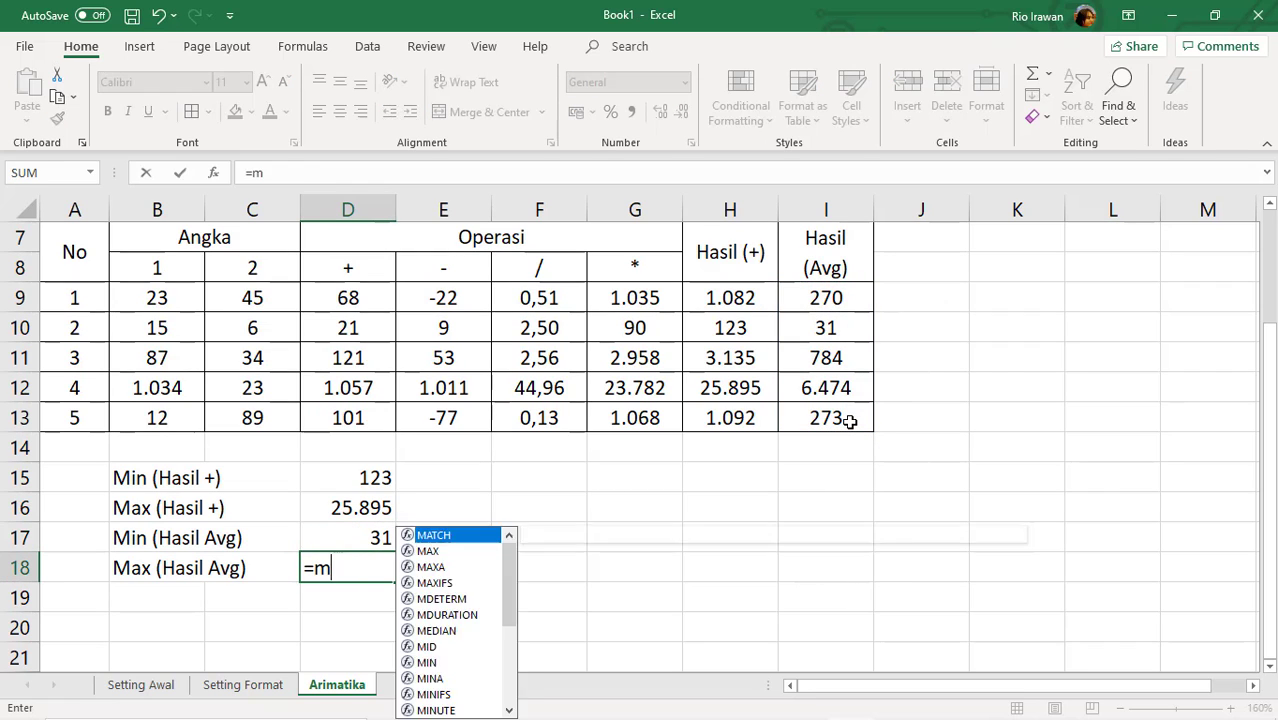
pyautogui.write('ax')
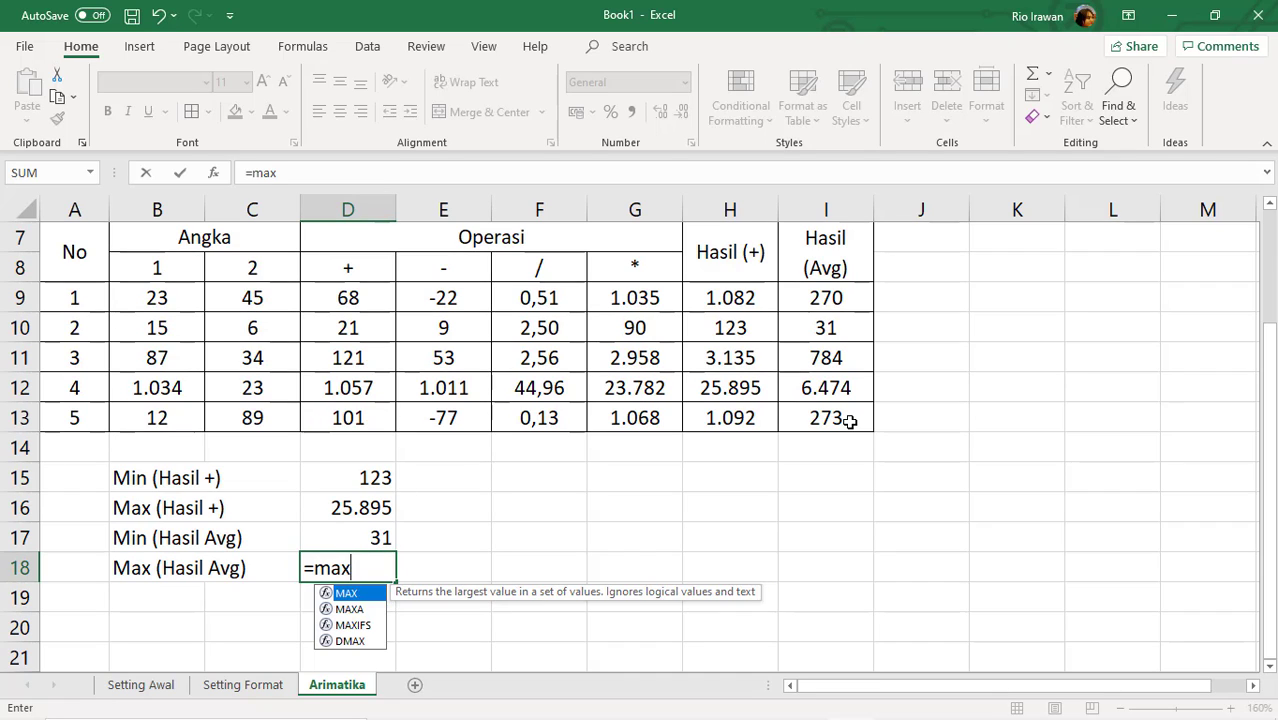
pyautogui.write('(')
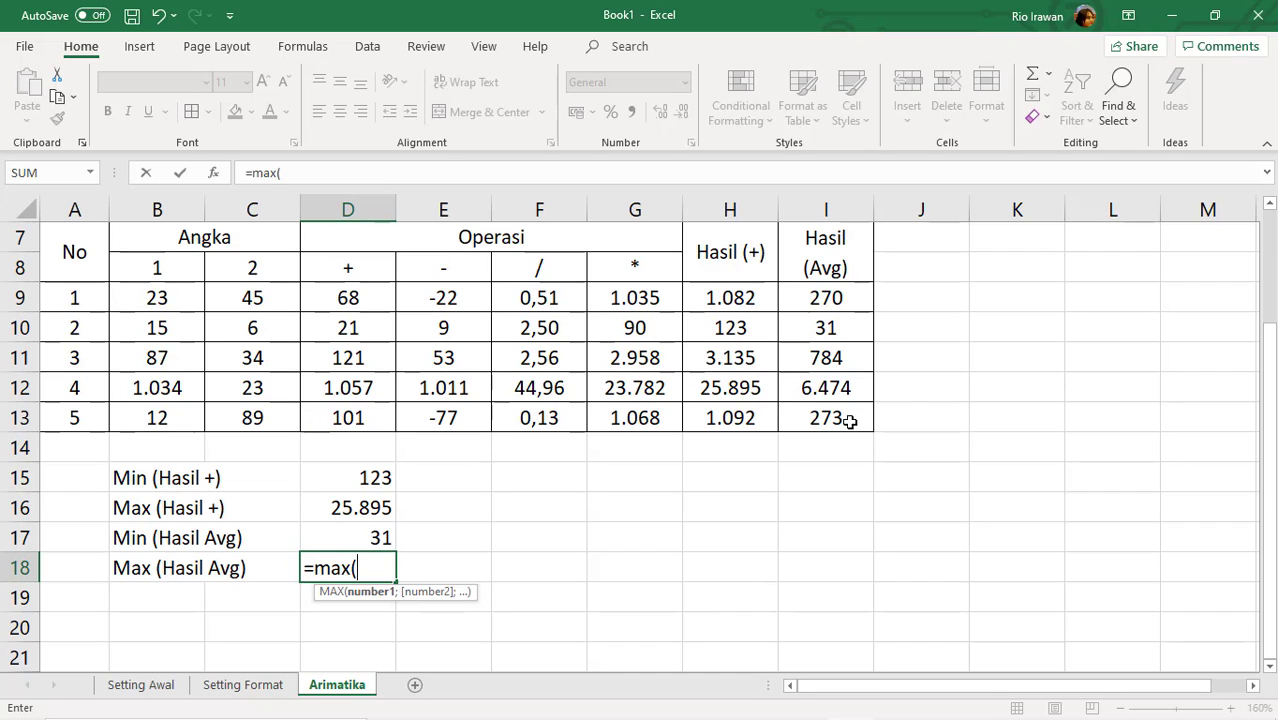
pyautogui.click(828, 298)
pyautogui.moveTo(834, 300); pyautogui.dragTo(828, 418)
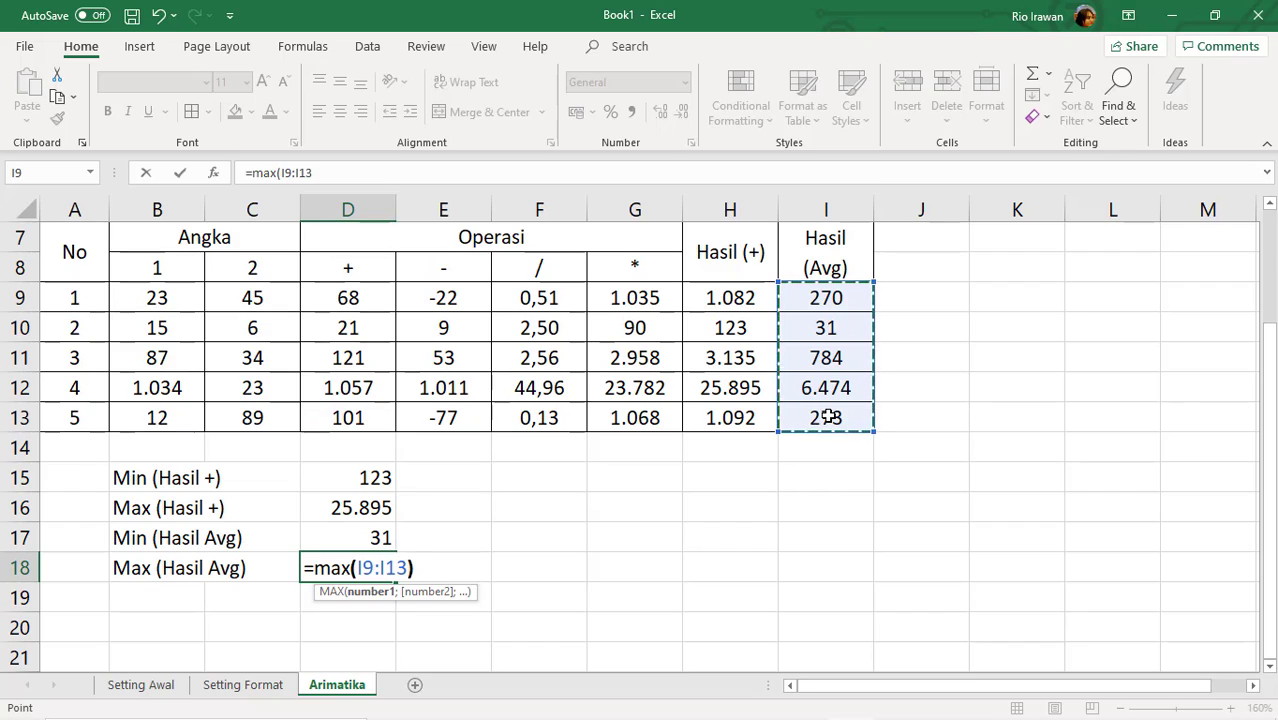
pyautogui.write(')')
pyautogui.press('Return')
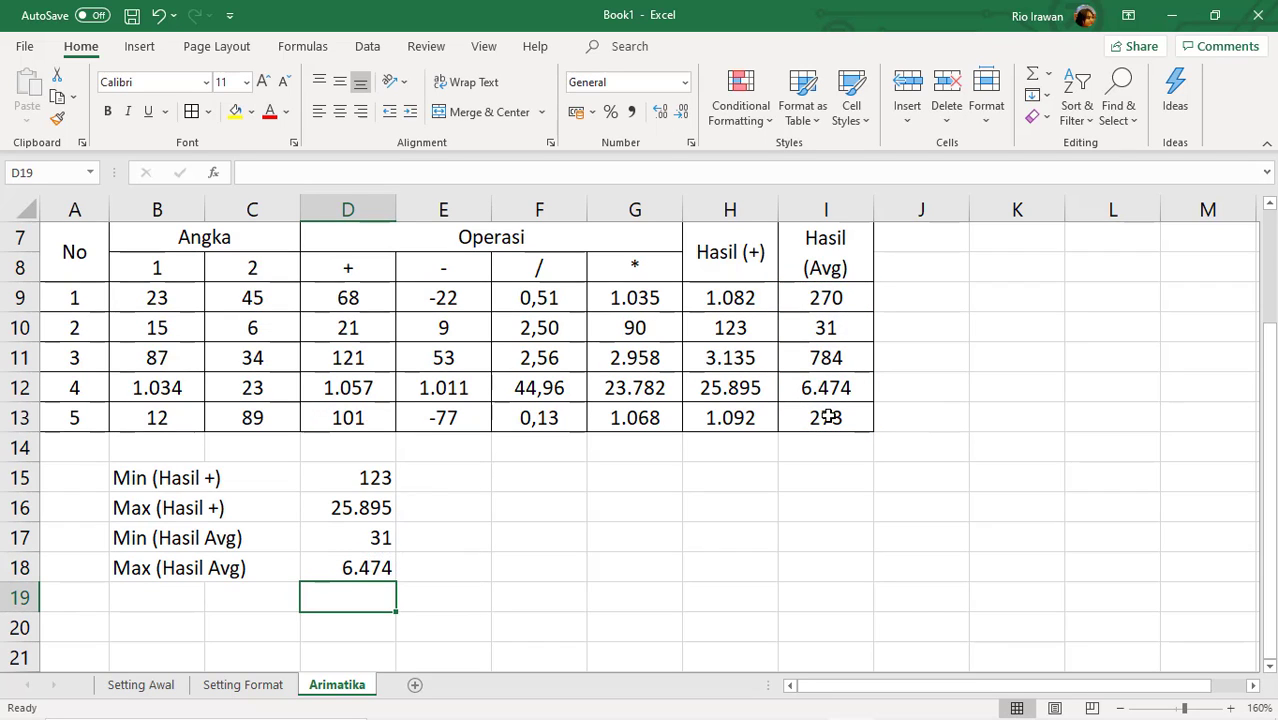